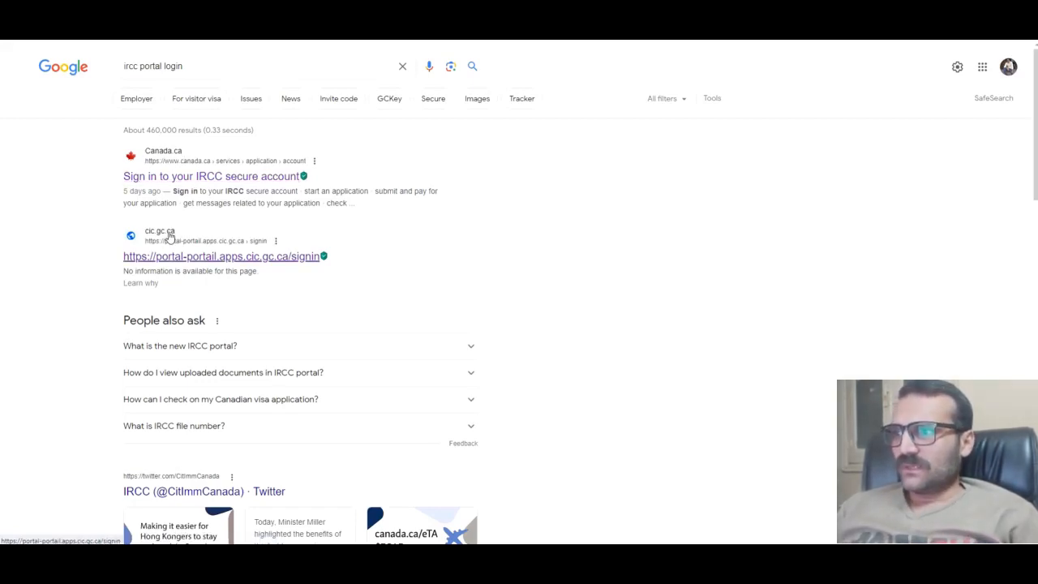
Step: Open the portal-portail.apps.cic.gc.ca/signin result for 'ircc portal login'
{"action": "left_click", "coordinate": [184, 243]}
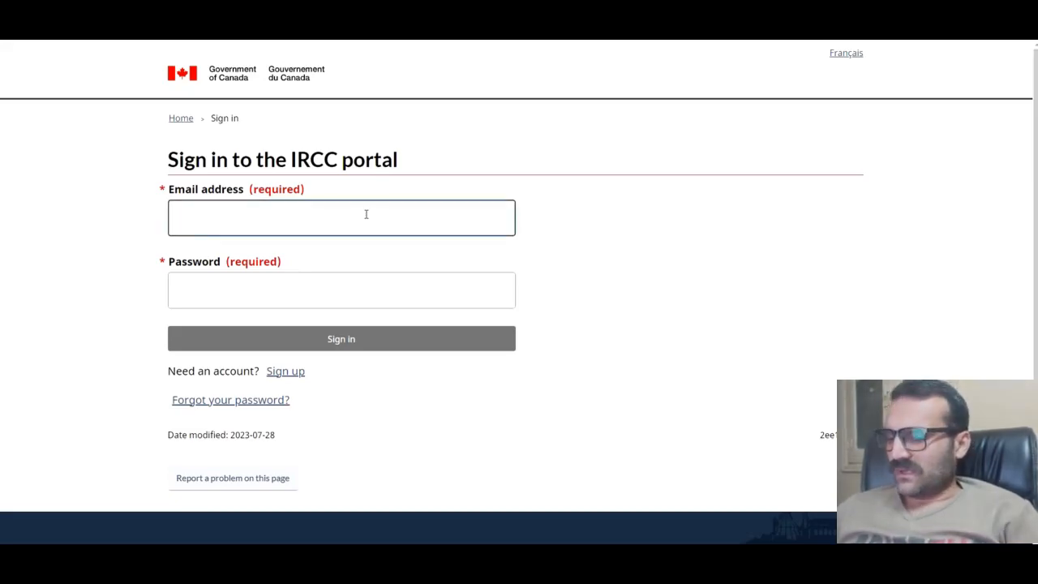
Step: Sign in to the IRCC portal with the saved e-mail suggestion and the account password
{"action": "type", "text": "ma"}
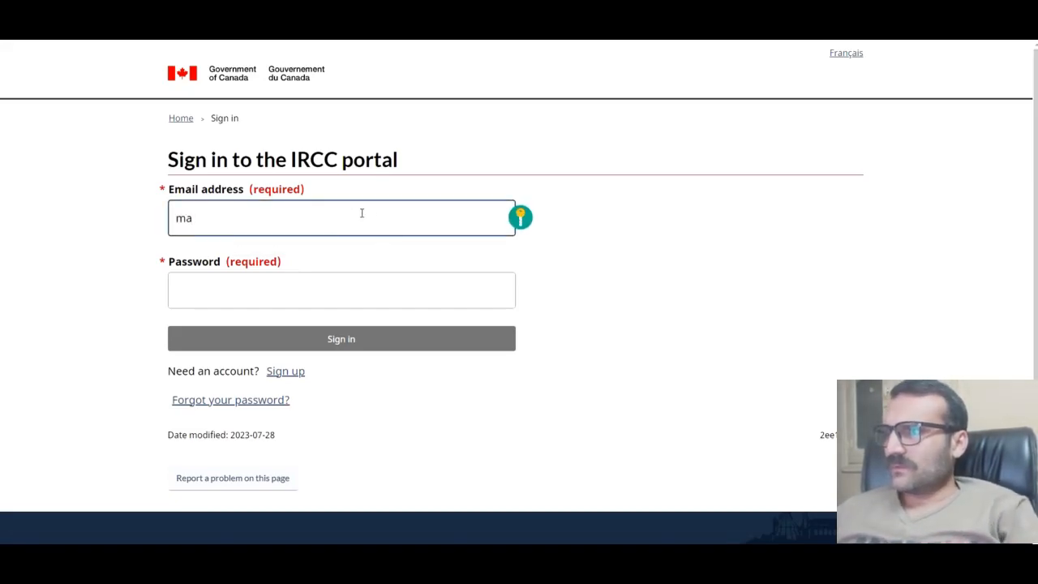
{"action": "key", "text": "BackSpace"}
{"action": "key", "text": "Down"}
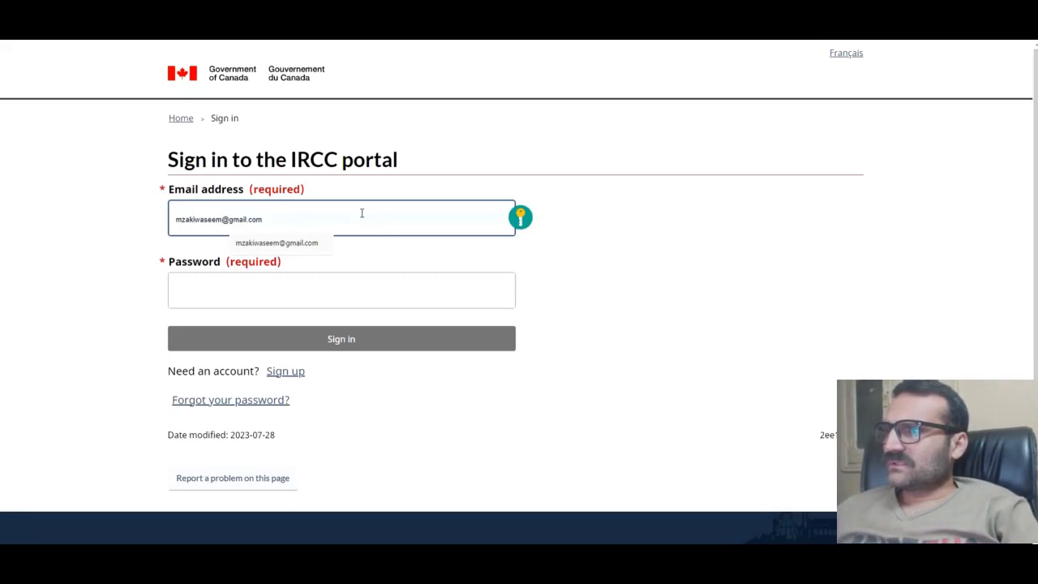
{"action": "key", "text": "Return"}
{"action": "left_click", "coordinate": [250, 286]}
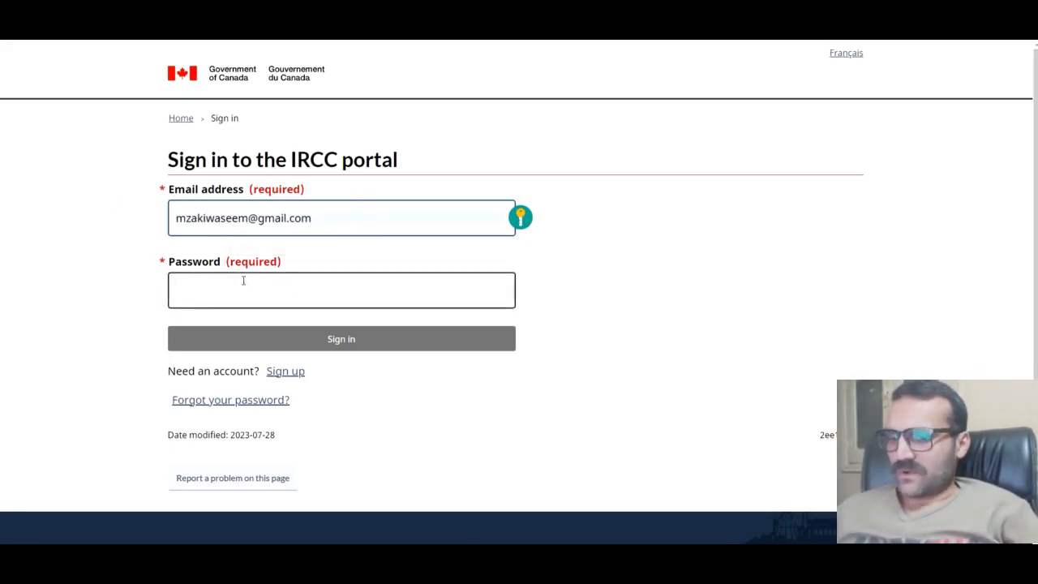
{"action": "type", "text": "••"}
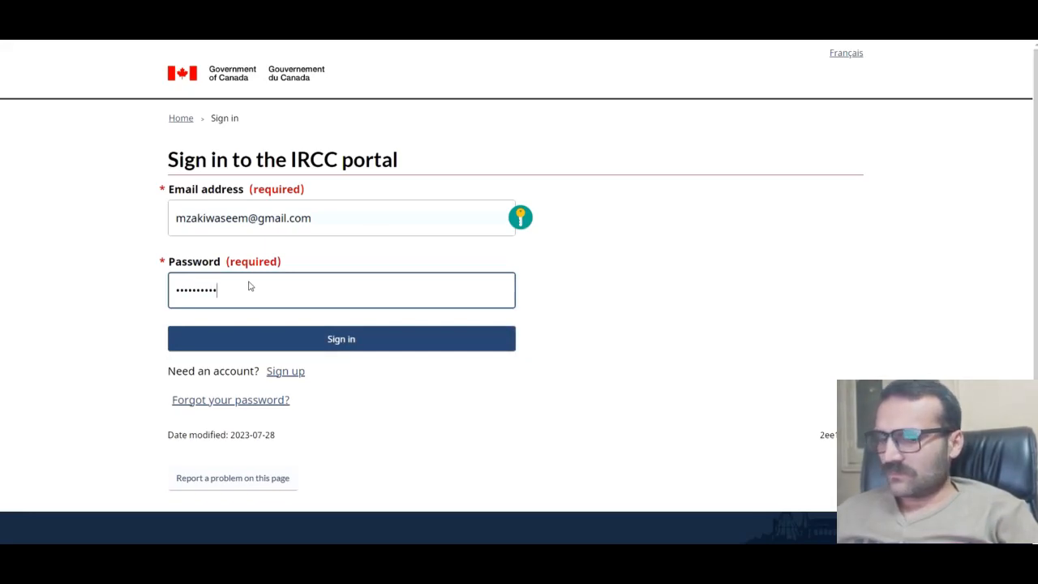
{"action": "left_click", "coordinate": [303, 348]}
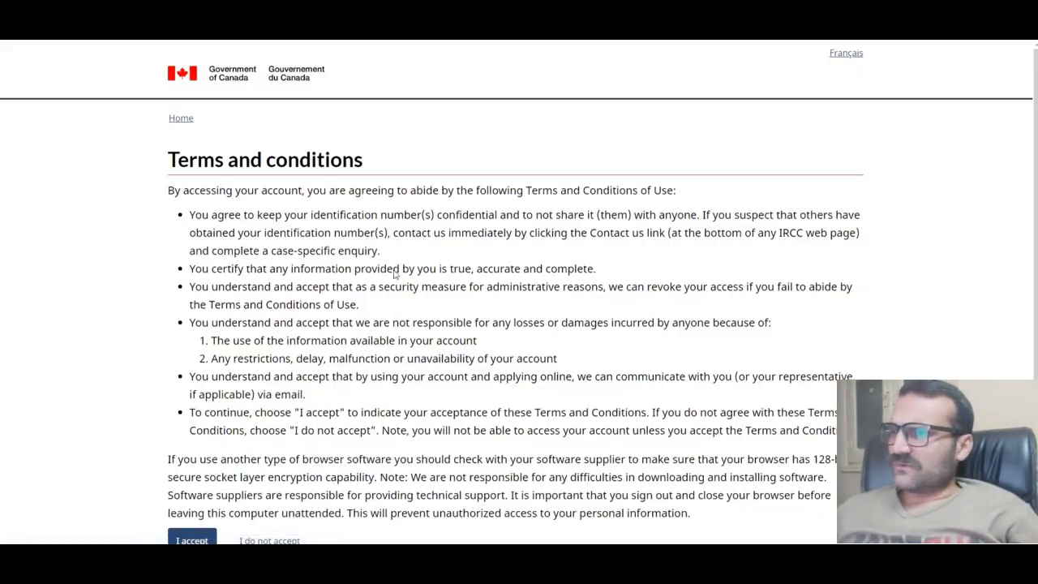
Step: Accept the terms and conditions and dismiss the H1-B policy and secure account warnings
{"action": "scroll", "coordinate": [162, 243], "scroll_direction": "down", "scroll_amount": 2}
{"action": "left_click", "coordinate": [188, 434]}
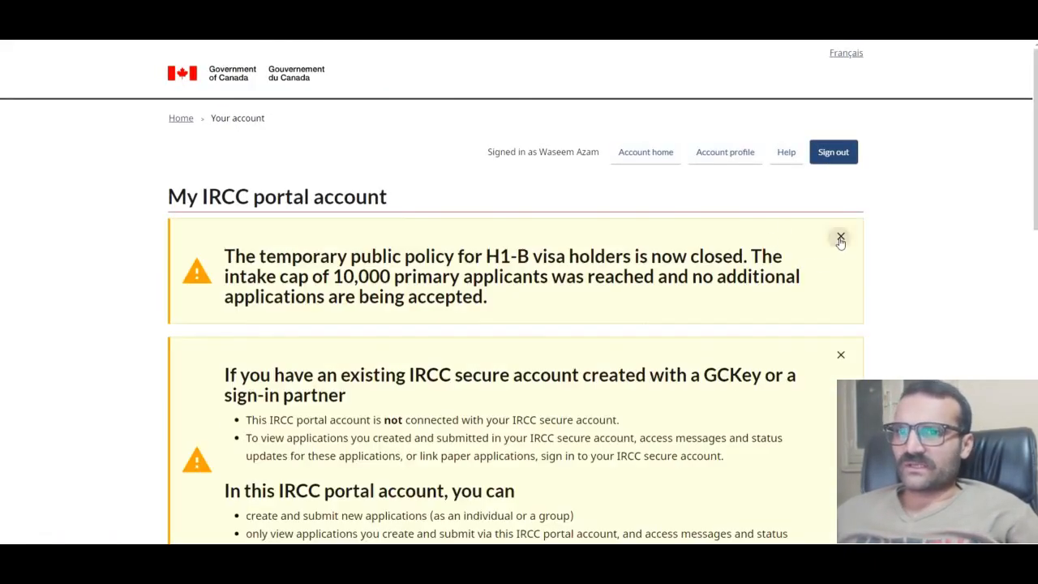
{"action": "left_click", "coordinate": [841, 236]}
{"action": "left_click", "coordinate": [840, 236]}
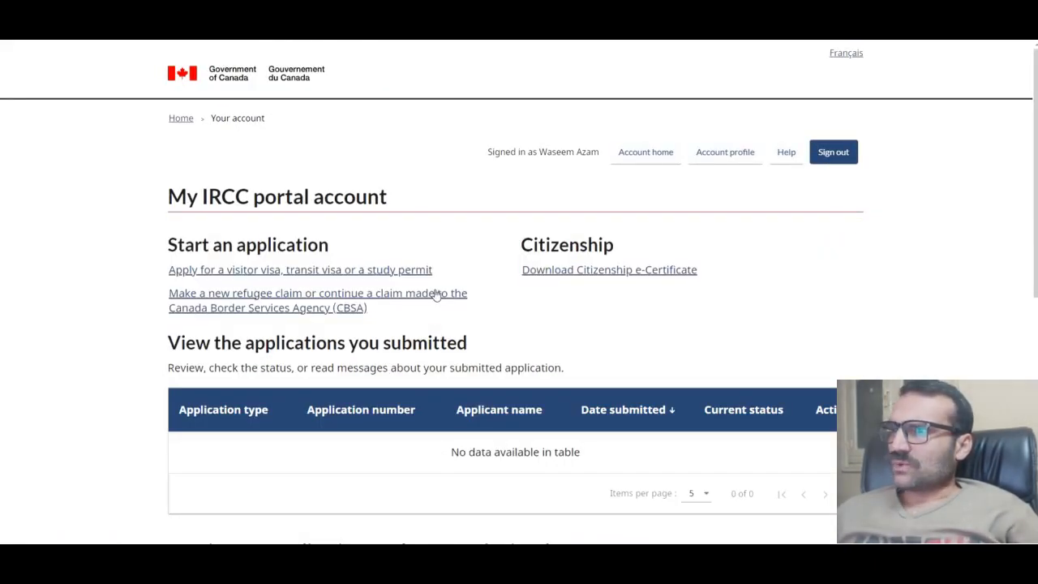
Step: Review the submitted and unsubmitted applications, then start 'Apply for a visitor visa, transit visa or a study permit'
{"action": "scroll", "coordinate": [438, 294], "scroll_direction": "down", "scroll_amount": 1}
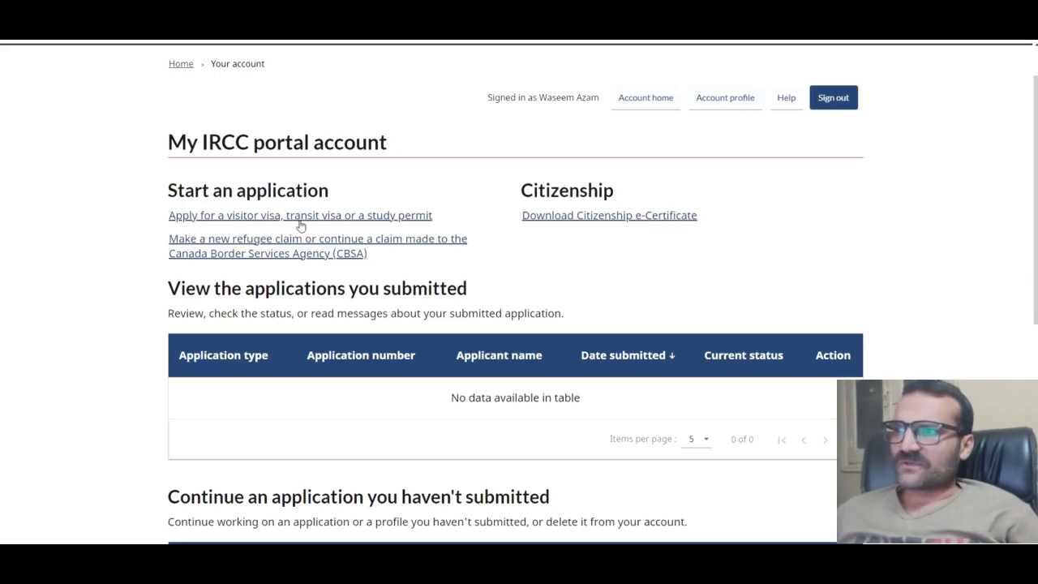
{"action": "scroll", "coordinate": [391, 233], "scroll_direction": "down", "scroll_amount": 2}
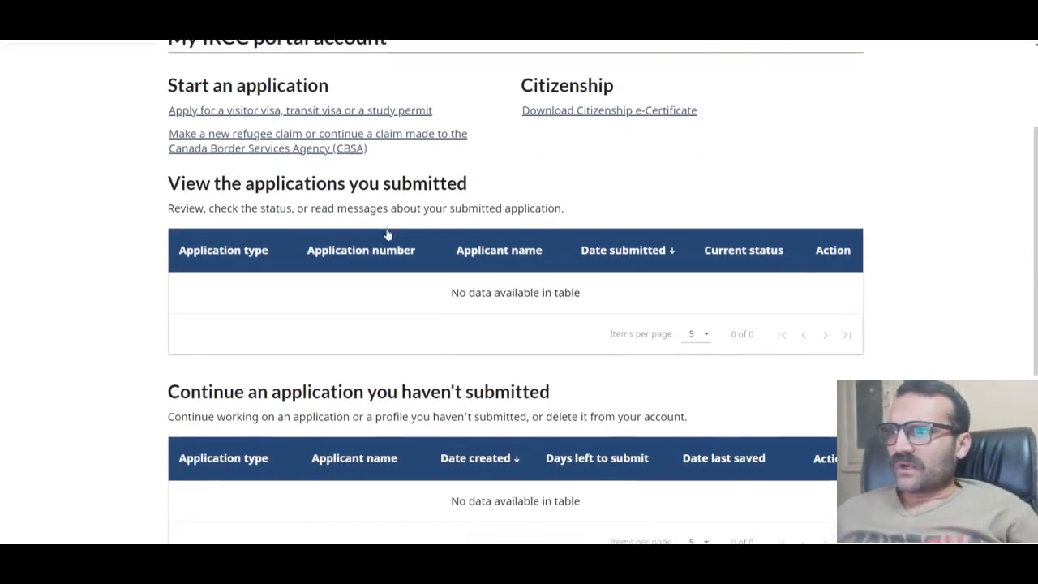
{"action": "left_click_drag", "start_coordinate": [160, 180], "coordinate": [478, 183]}
{"action": "left_click_drag", "start_coordinate": [161, 394], "coordinate": [581, 385]}
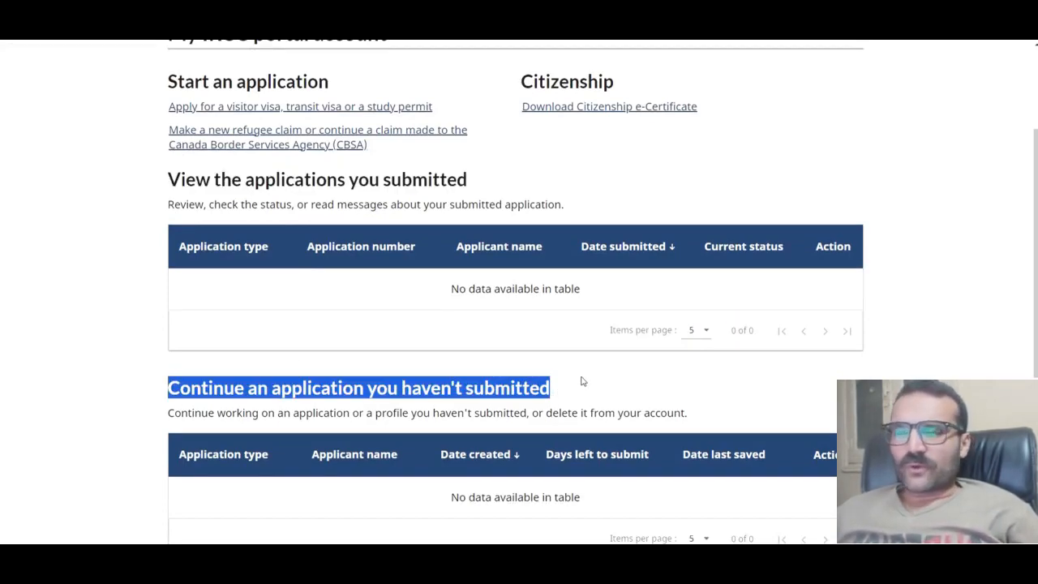
{"action": "left_click", "coordinate": [582, 381]}
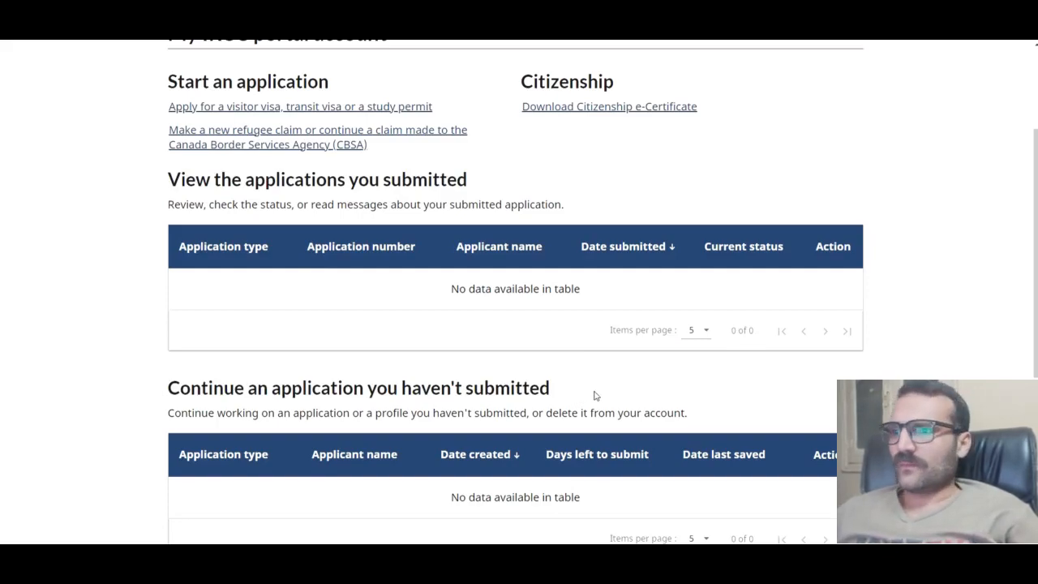
{"action": "scroll", "coordinate": [570, 408], "scroll_direction": "down", "scroll_amount": 3}
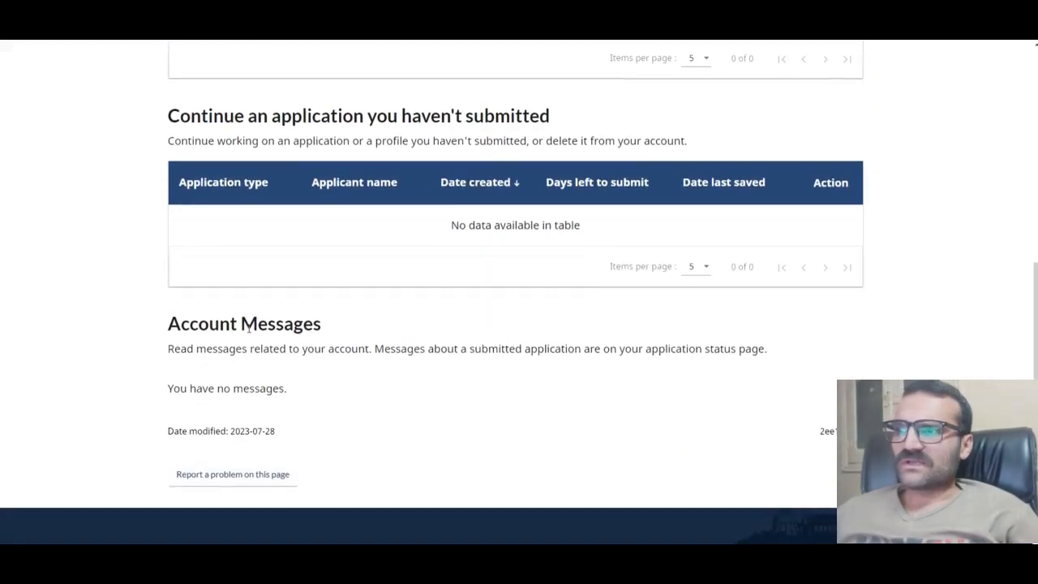
{"action": "scroll", "coordinate": [289, 351], "scroll_direction": "up", "scroll_amount": 4}
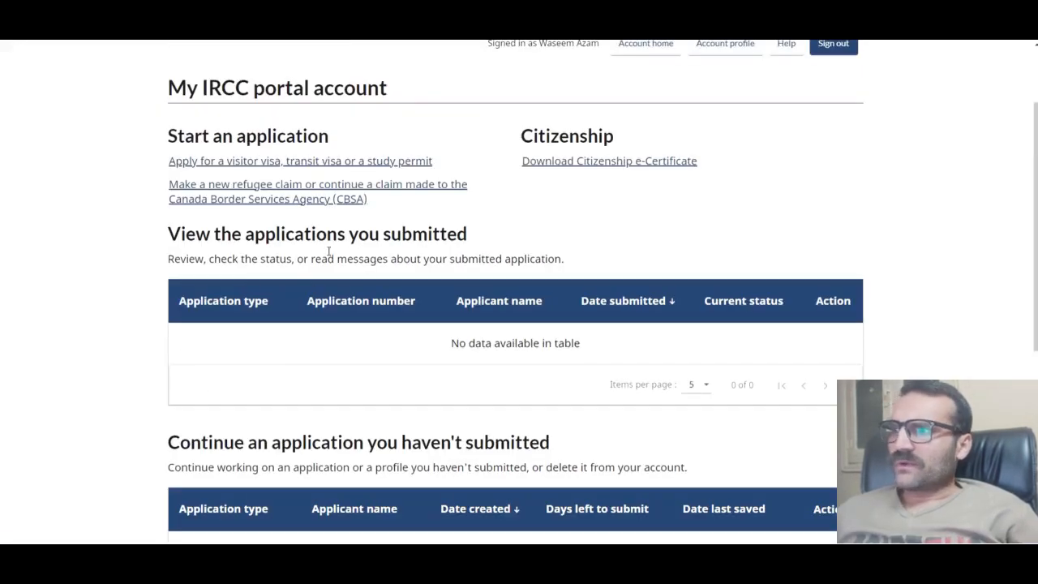
{"action": "left_click", "coordinate": [287, 162]}
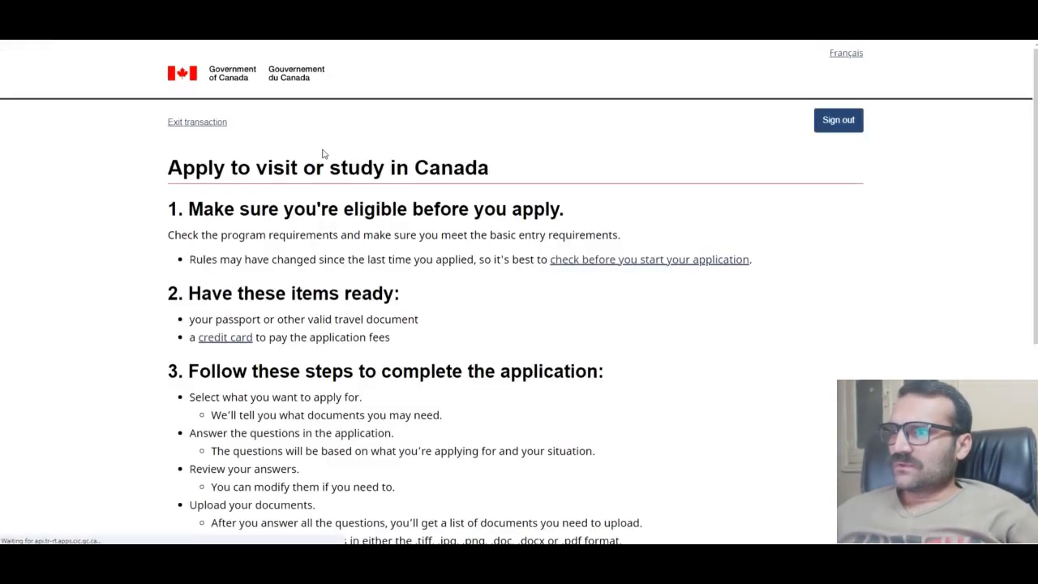
Step: Read the instructions, noting the 60-day submission limit, tick the acknowledgement and start the application
{"action": "scroll", "coordinate": [417, 316], "scroll_direction": "down", "scroll_amount": 4}
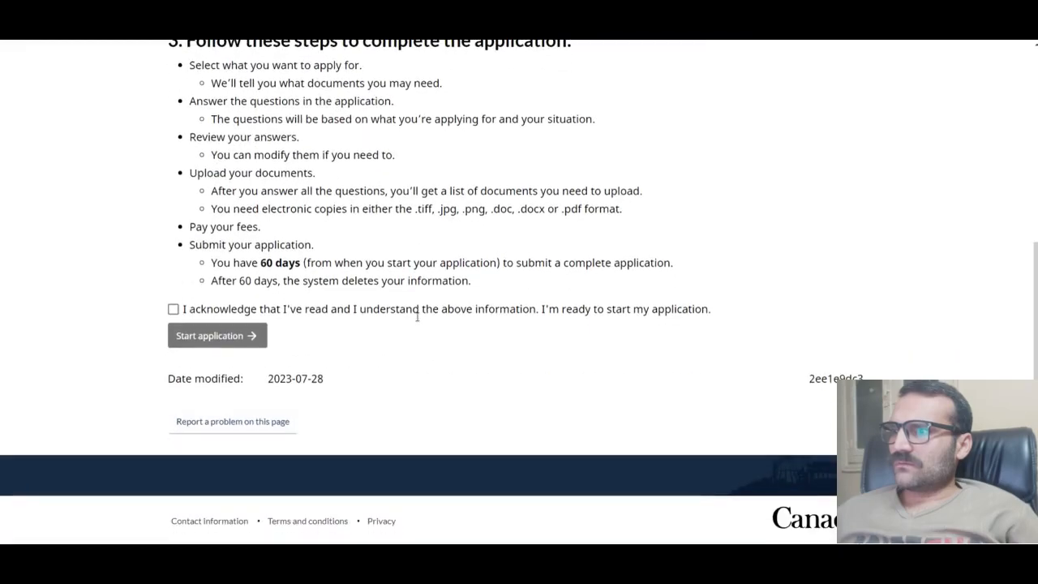
{"action": "scroll", "coordinate": [394, 327], "scroll_direction": "up", "scroll_amount": 5}
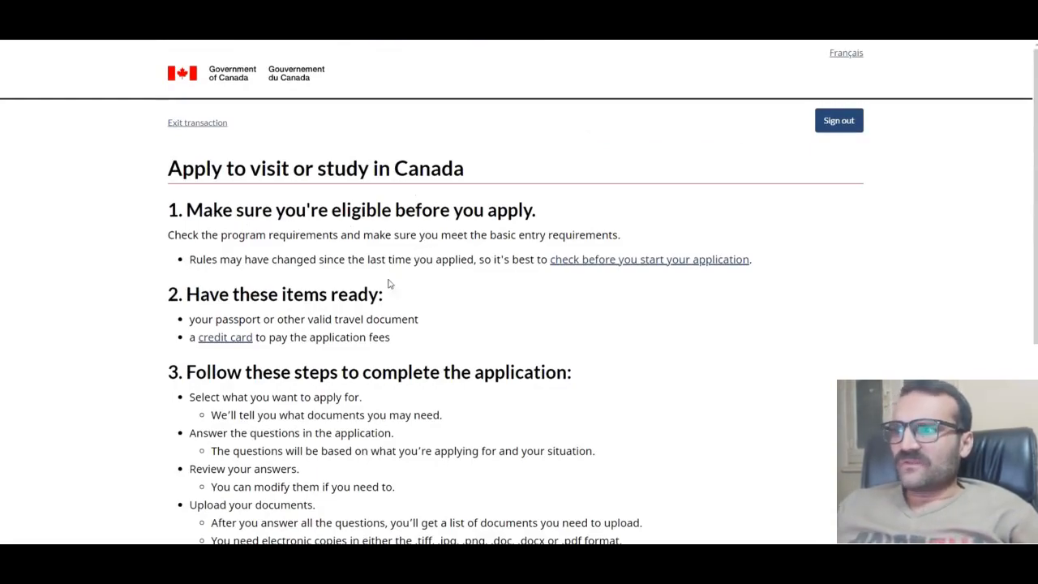
{"action": "scroll", "coordinate": [388, 283], "scroll_direction": "down", "scroll_amount": 5}
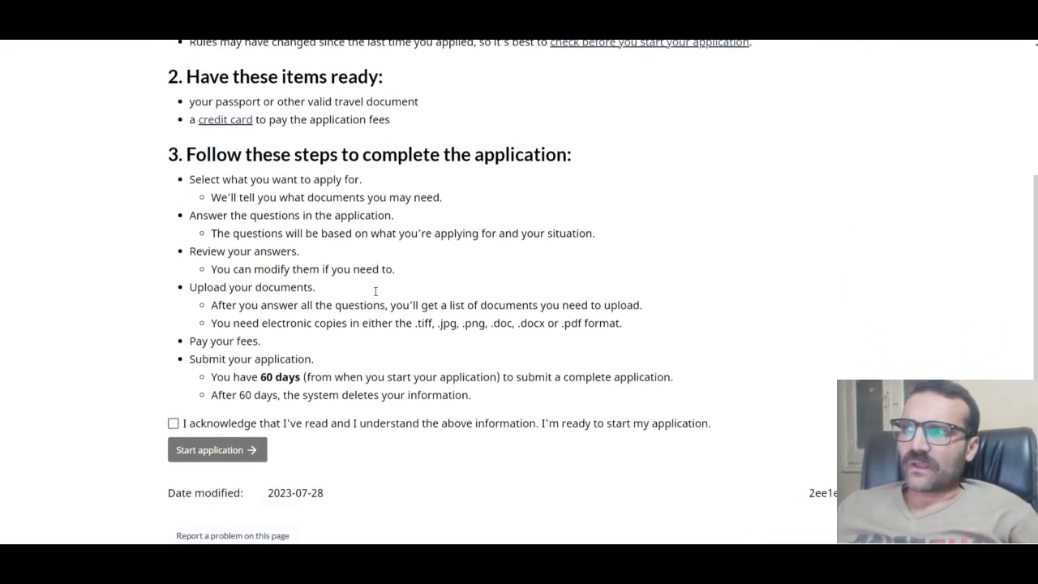
{"action": "scroll", "coordinate": [354, 305], "scroll_direction": "down", "scroll_amount": 2}
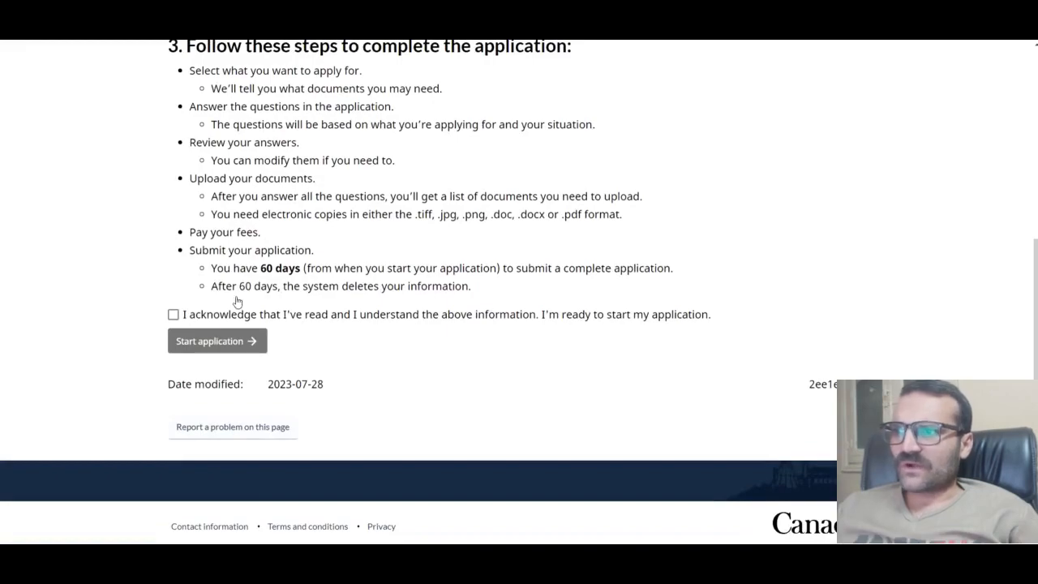
{"action": "left_click_drag", "start_coordinate": [259, 268], "coordinate": [322, 268]}
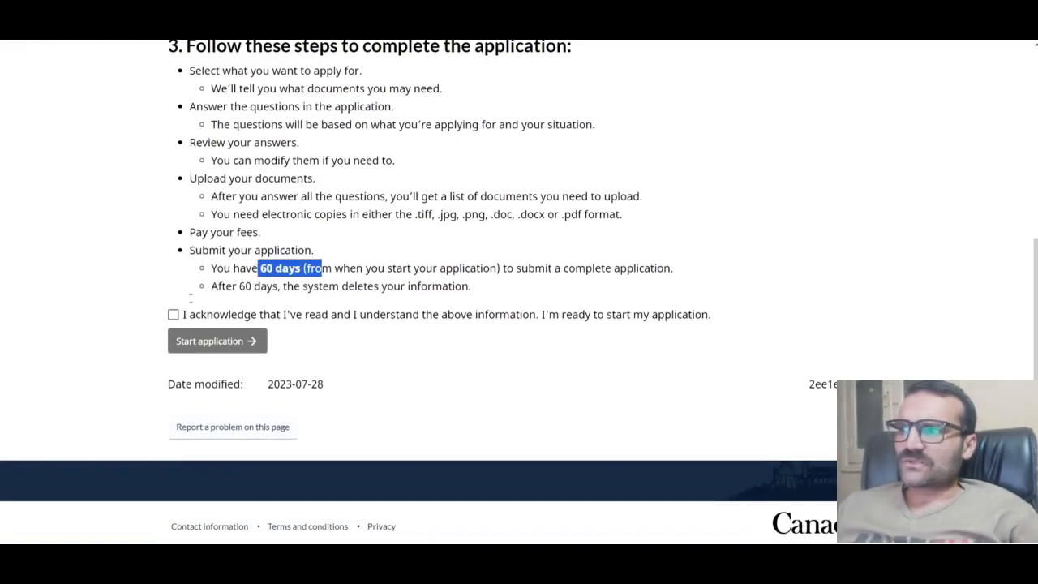
{"action": "left_click", "coordinate": [173, 315]}
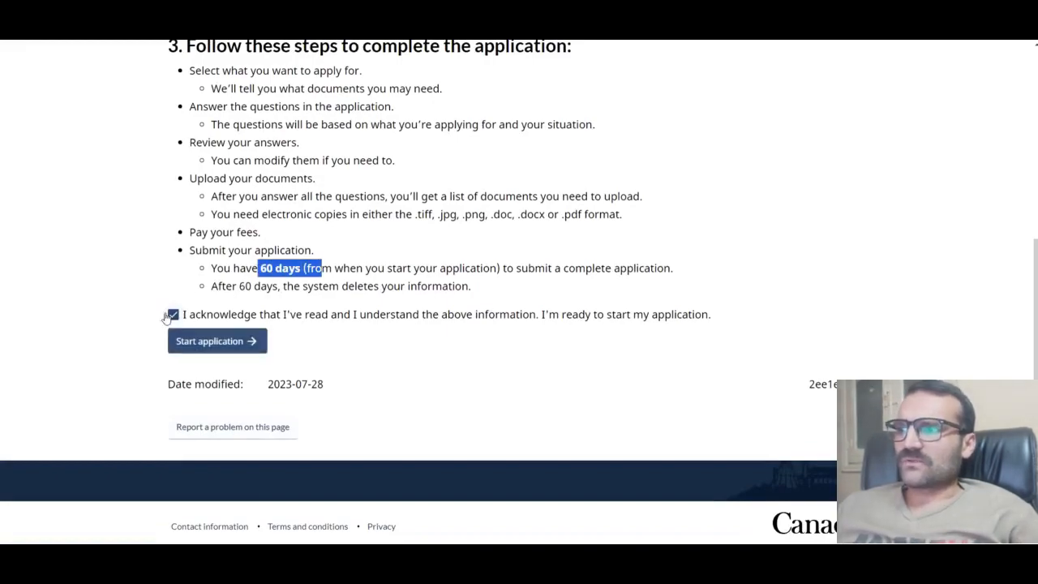
{"action": "left_click", "coordinate": [234, 342]}
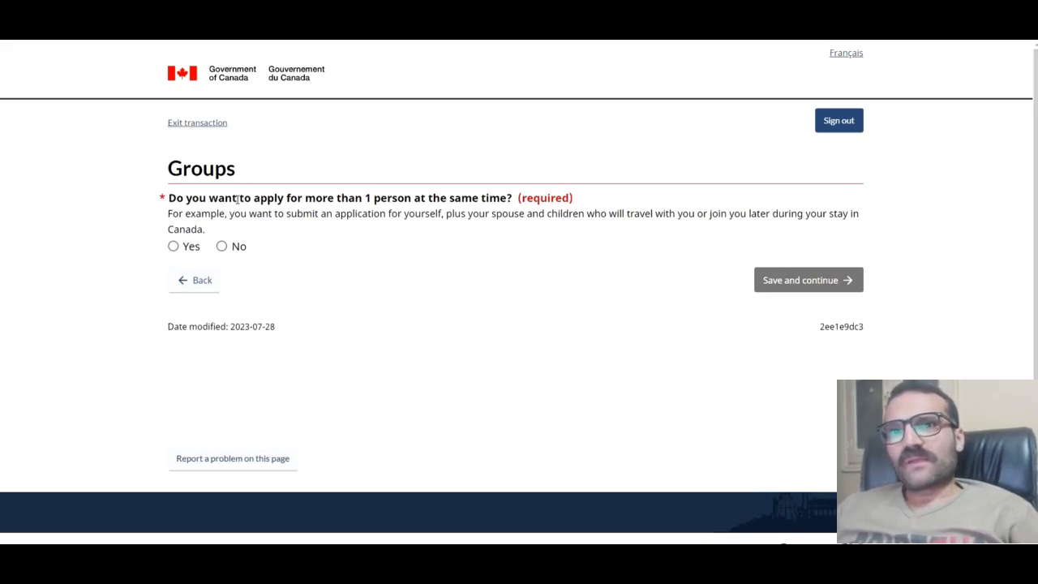
Step: Answer No to applying for more than 1 person and save
{"action": "left_click", "coordinate": [223, 246]}
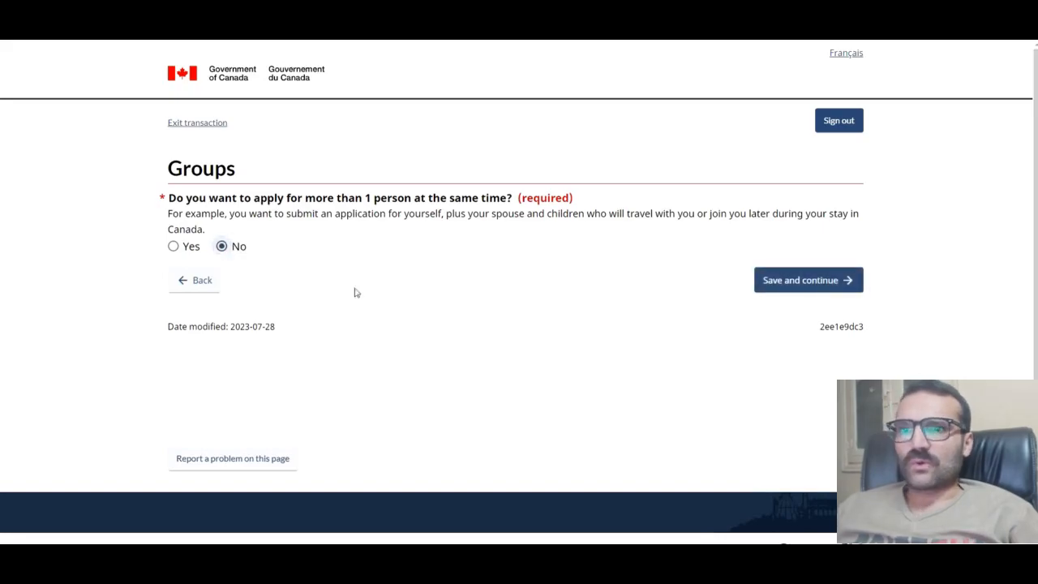
{"action": "left_click", "coordinate": [827, 280]}
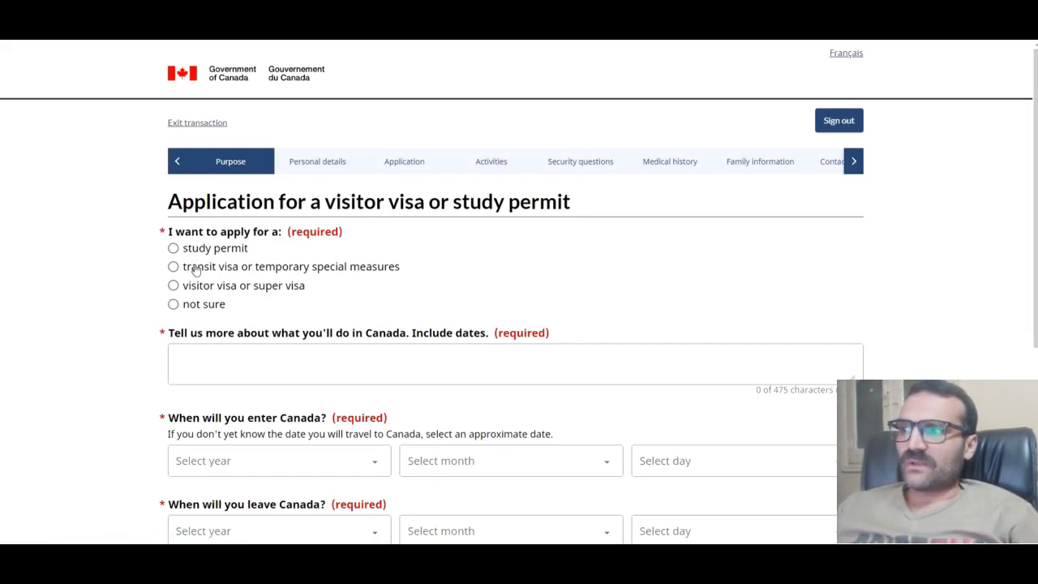
Step: Choose 'visitor visa or super visa' with 'To visit Canada as a tourist' as the reason
{"action": "left_click", "coordinate": [186, 290]}
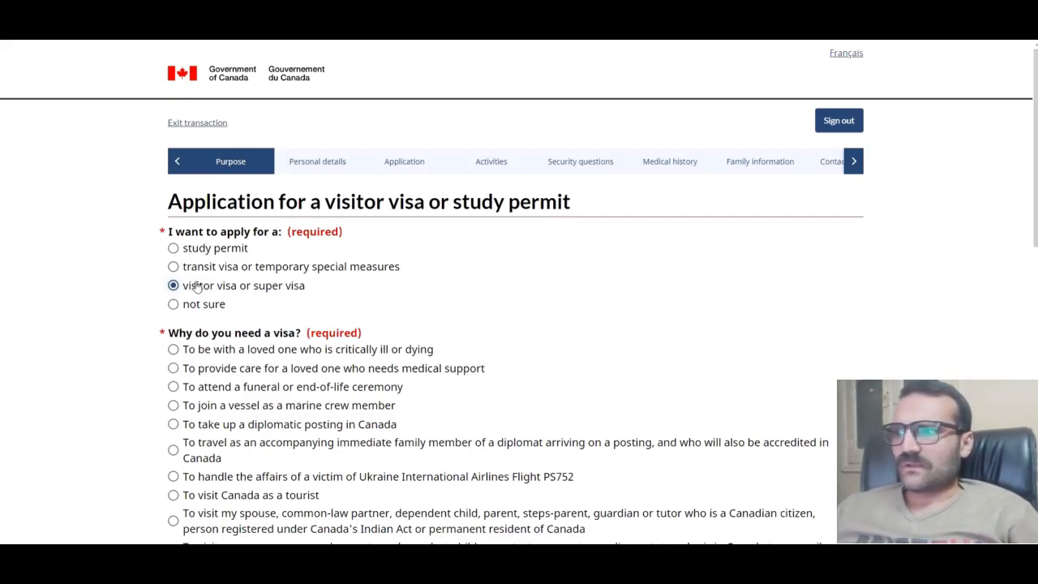
{"action": "scroll", "coordinate": [195, 287], "scroll_direction": "down", "scroll_amount": 3}
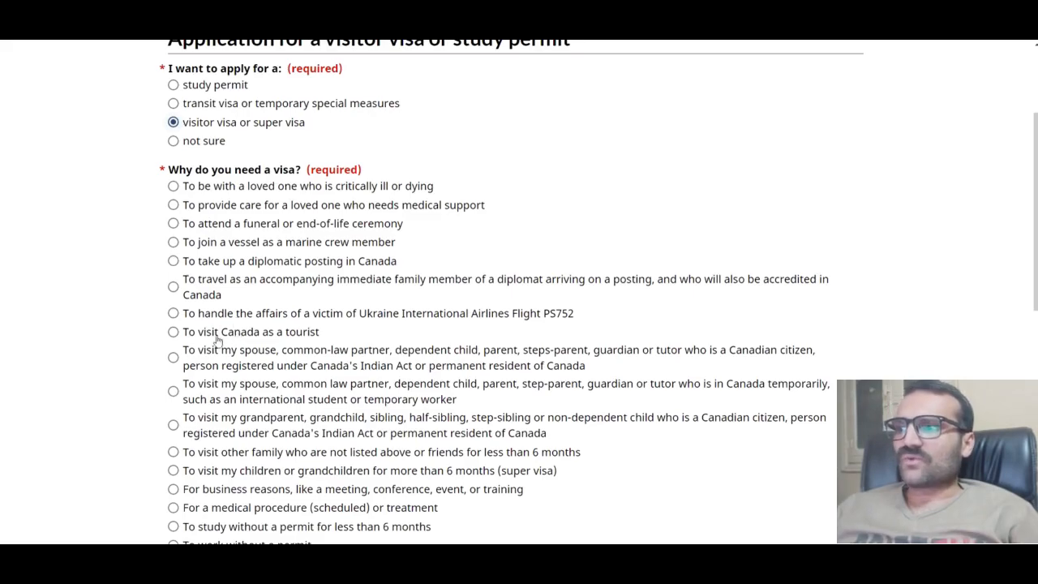
{"action": "left_click", "coordinate": [174, 333]}
{"action": "scroll", "coordinate": [173, 334], "scroll_direction": "down", "scroll_amount": 2}
{"action": "scroll", "coordinate": [173, 335], "scroll_direction": "down", "scroll_amount": 3}
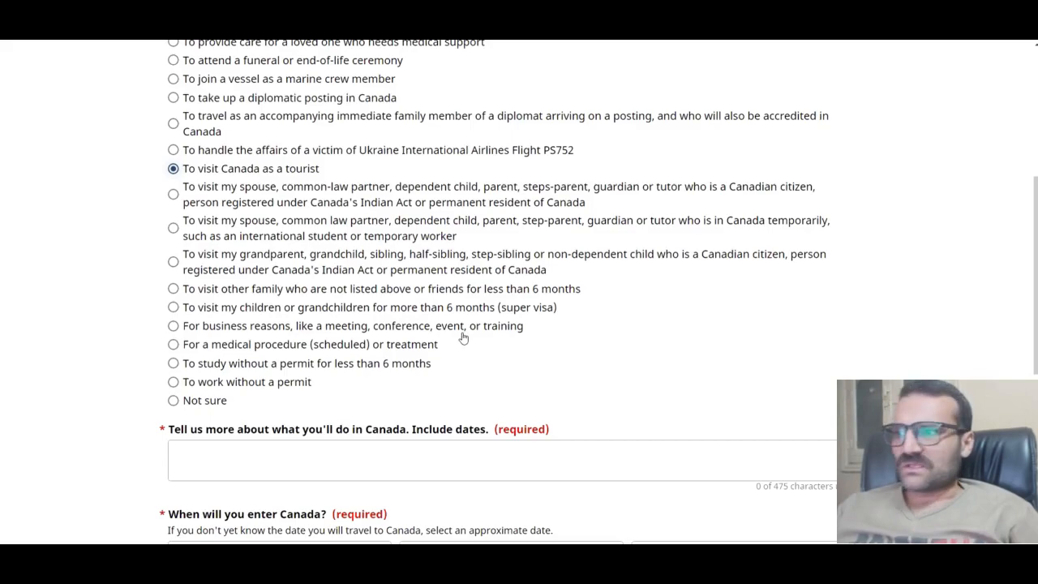
{"action": "scroll", "coordinate": [456, 338], "scroll_direction": "down", "scroll_amount": 3}
{"action": "left_click", "coordinate": [243, 346]}
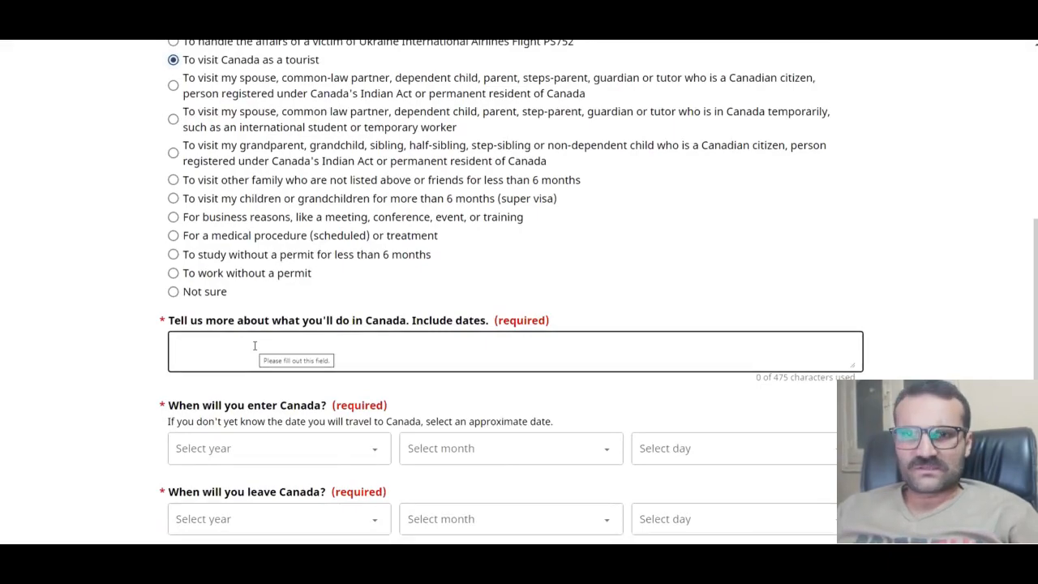
Step: Type the trip description: visiting Toronto, Canada from 1 to 7 November to explore its beauty
{"action": "left_click", "coordinate": [255, 345]}
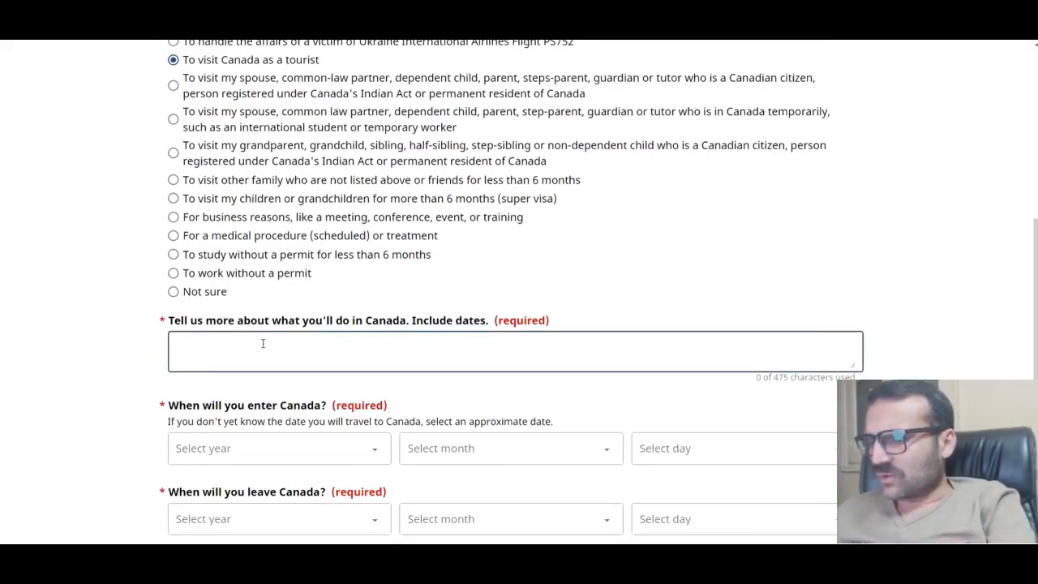
{"action": "type", "text": "i want to v"}
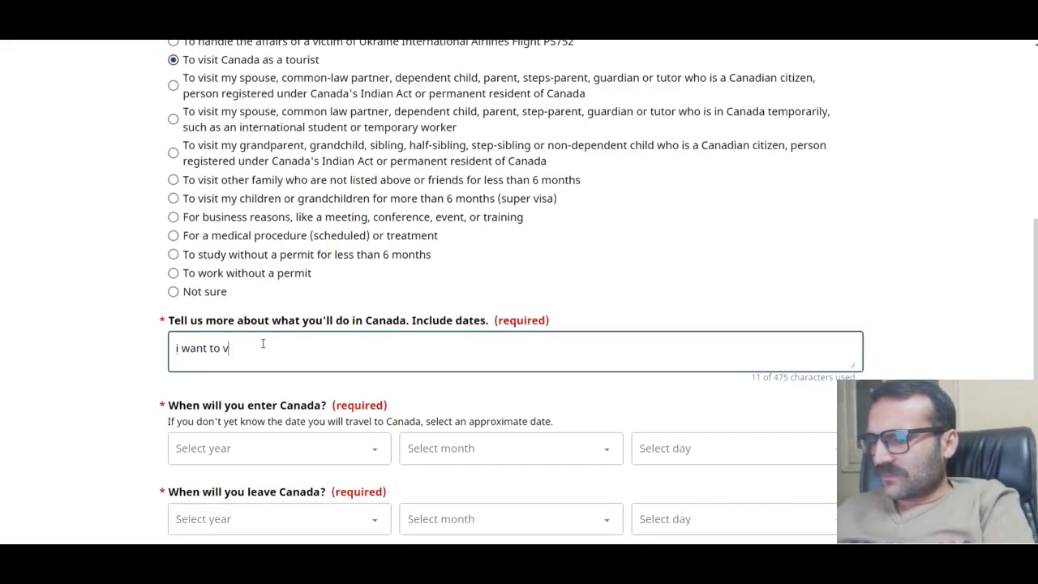
{"action": "type", "text": "isit canad"}
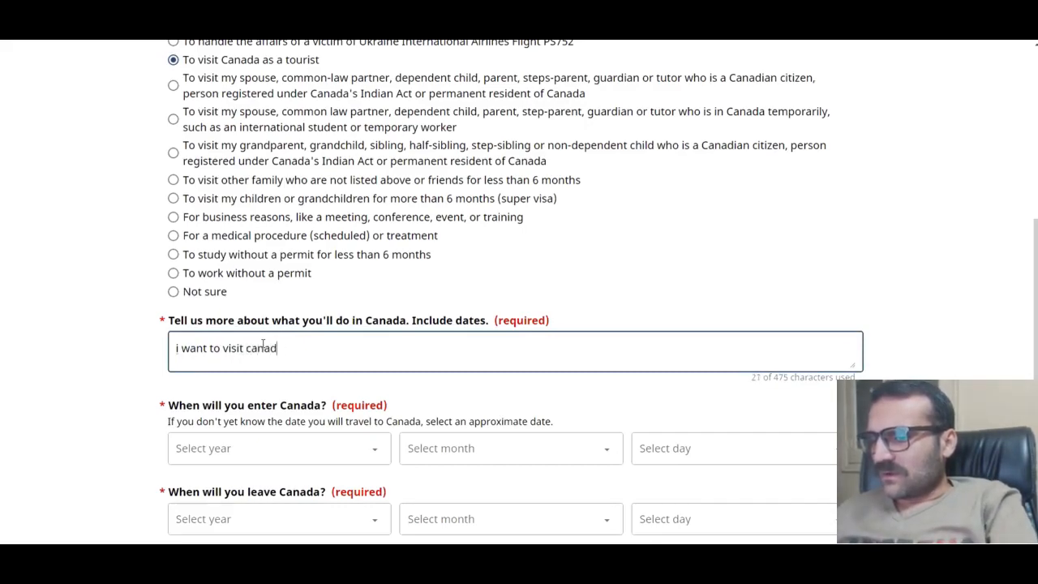
{"action": "type", "text": "a toront"}
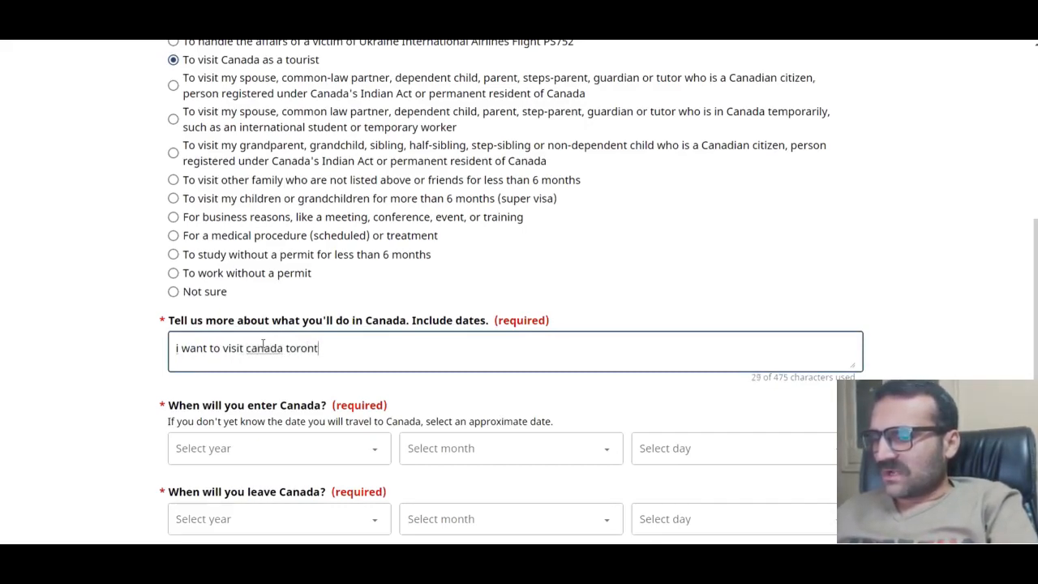
{"action": "type", "text": "o from "}
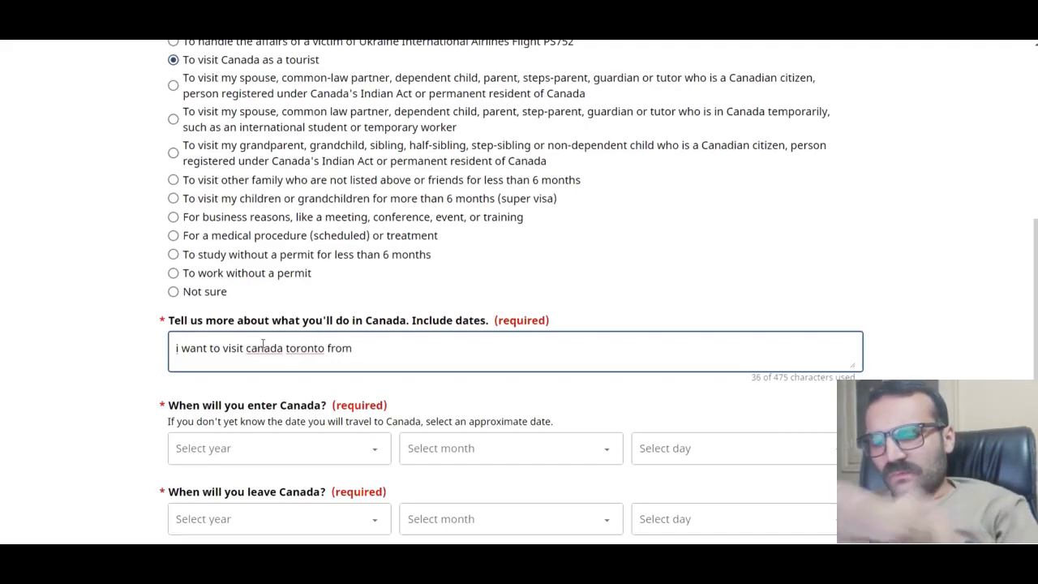
{"action": "type", "text": "1 no"}
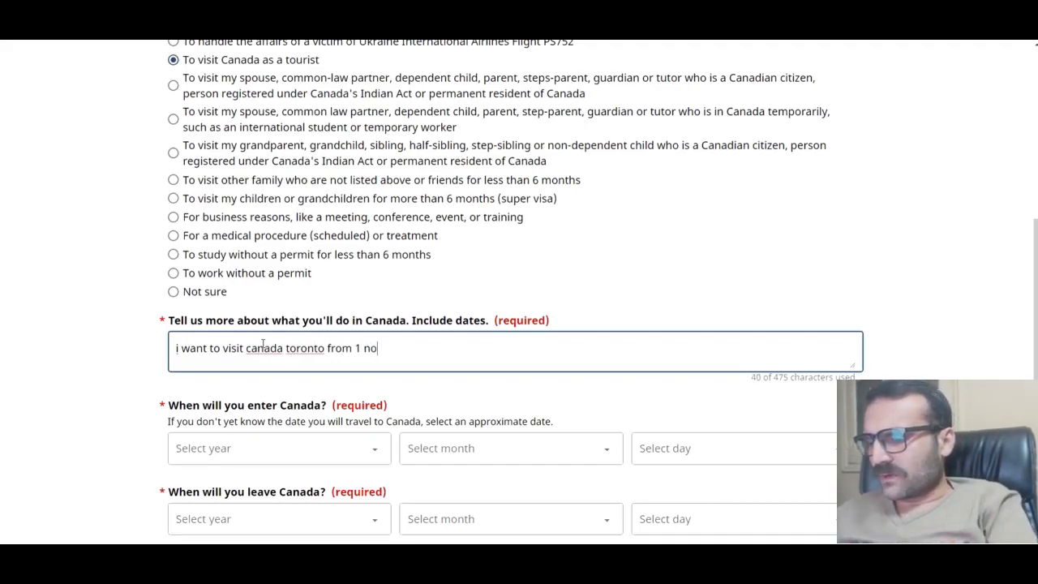
{"action": "type", "text": "vembe"}
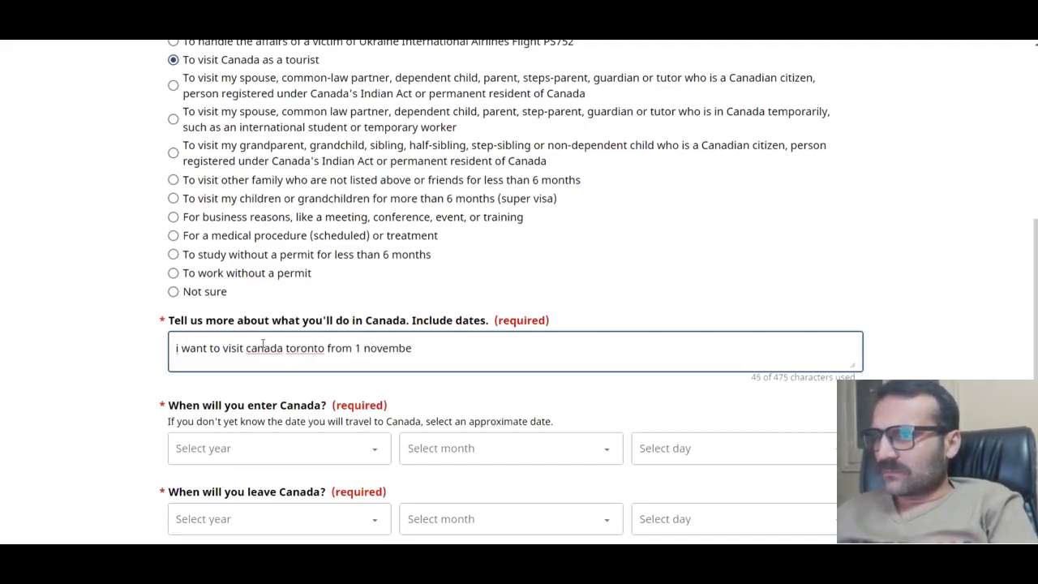
{"action": "key", "text": "BackSpace"}
{"action": "key", "text": "BackSpace"}
{"action": "key", "text": "BackSpace"}
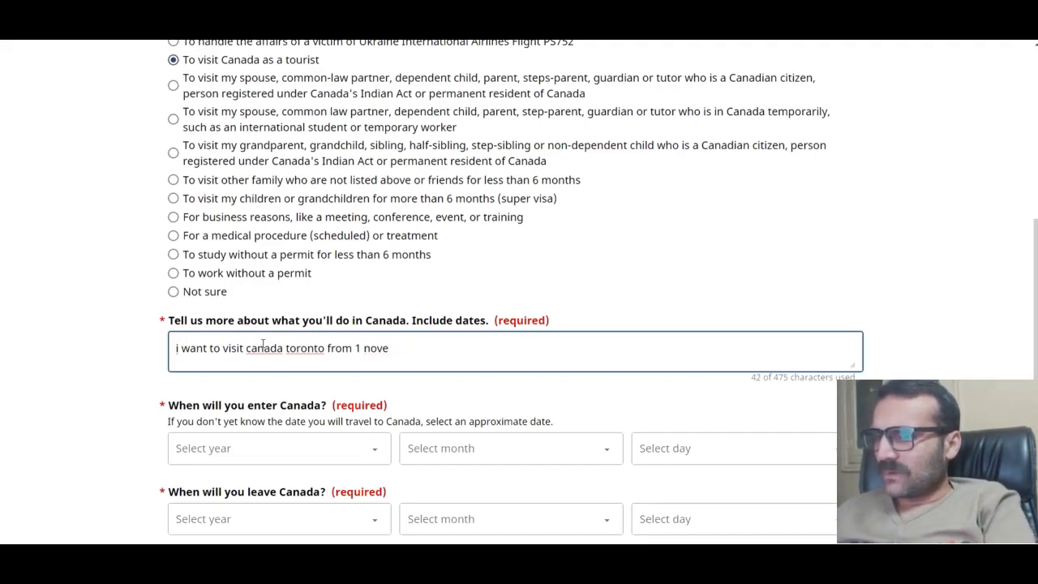
{"action": "type", "text": "mber to 7 novm"}
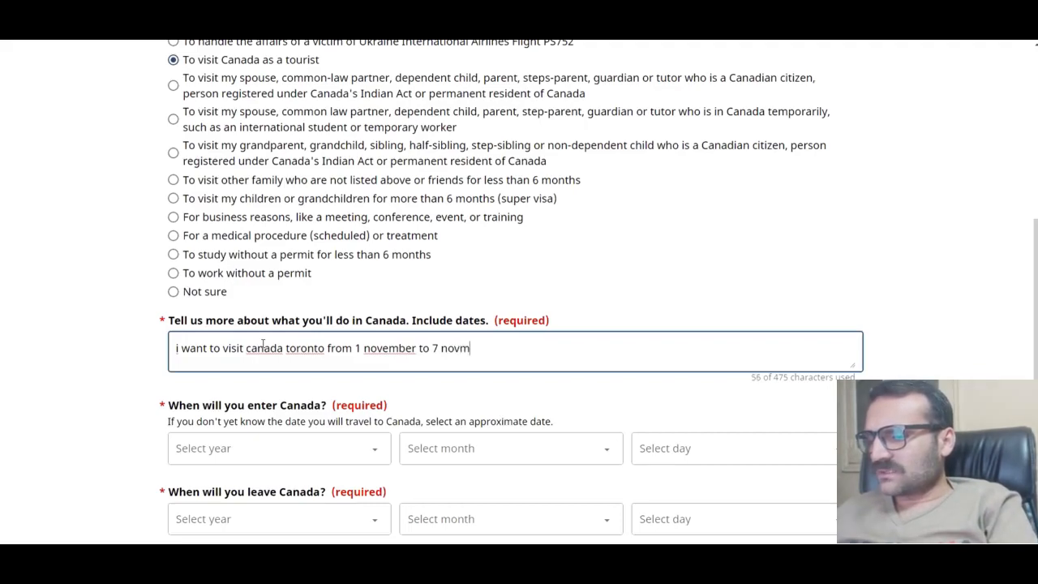
{"action": "type", "text": "ber"}
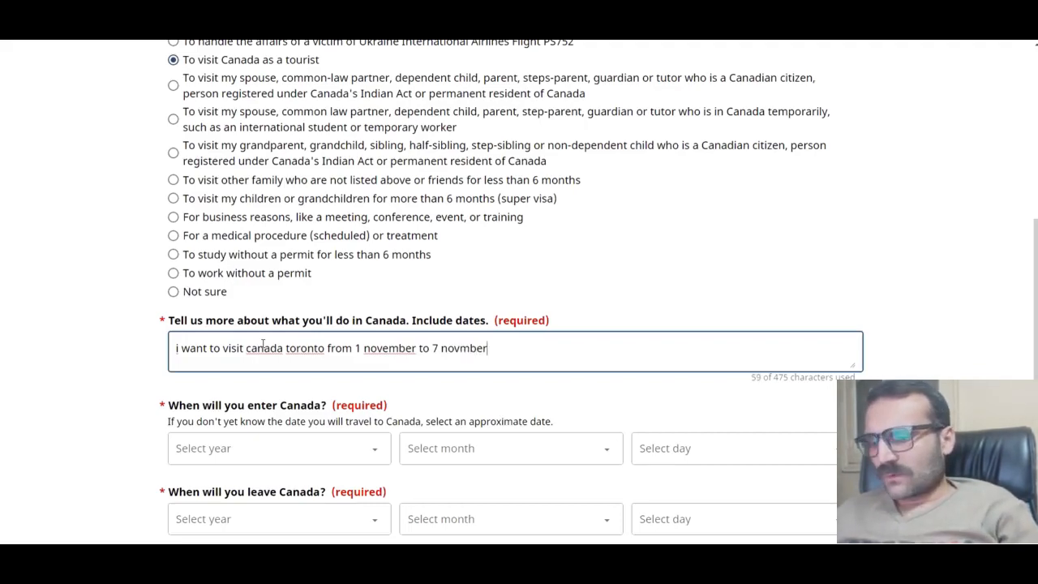
{"action": "type", "text": ".i want"}
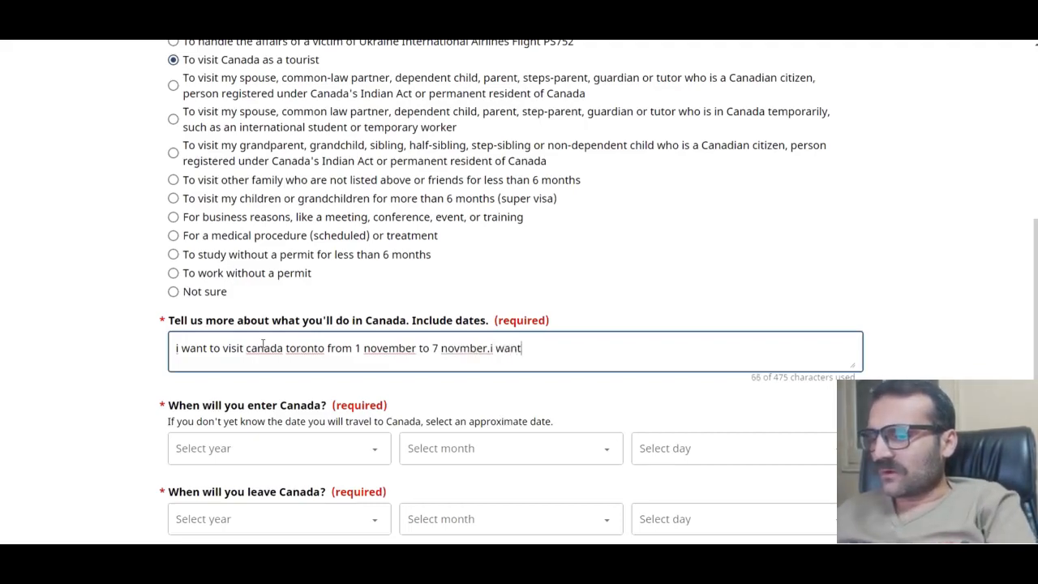
{"action": "type", "text": " to explo"}
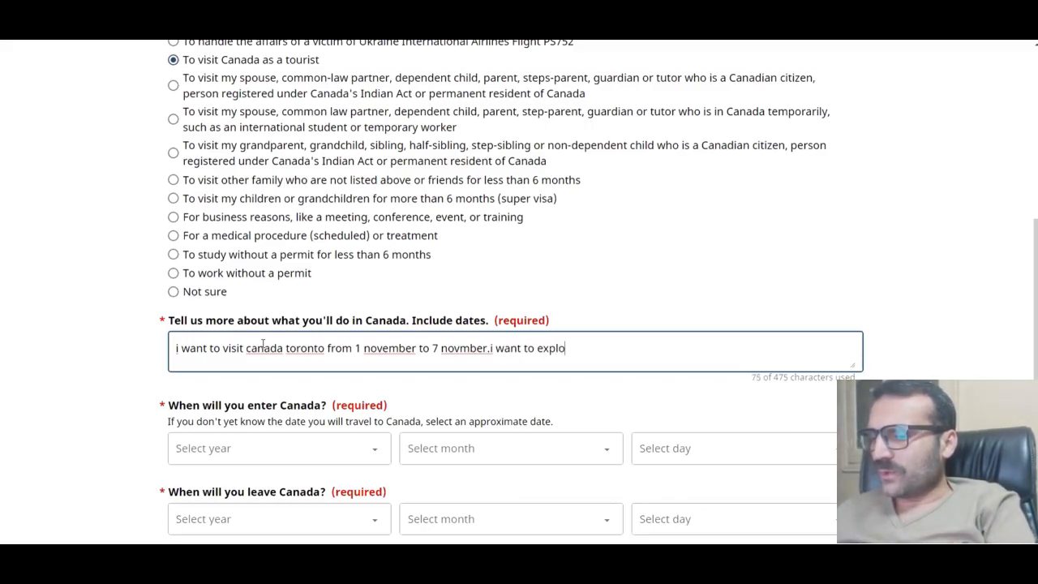
{"action": "type", "text": "re beatu"}
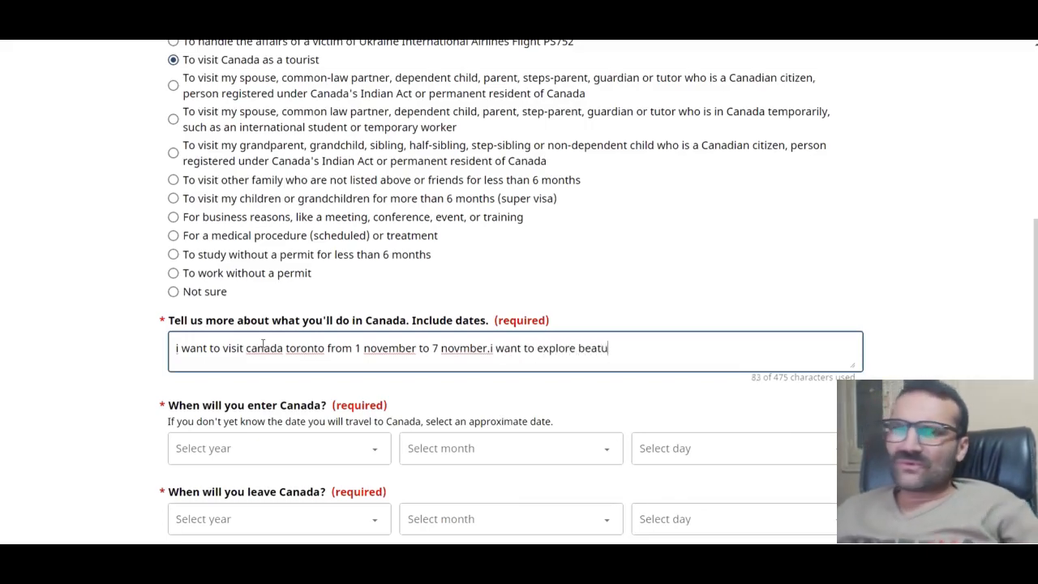
{"action": "type", "text": "y"}
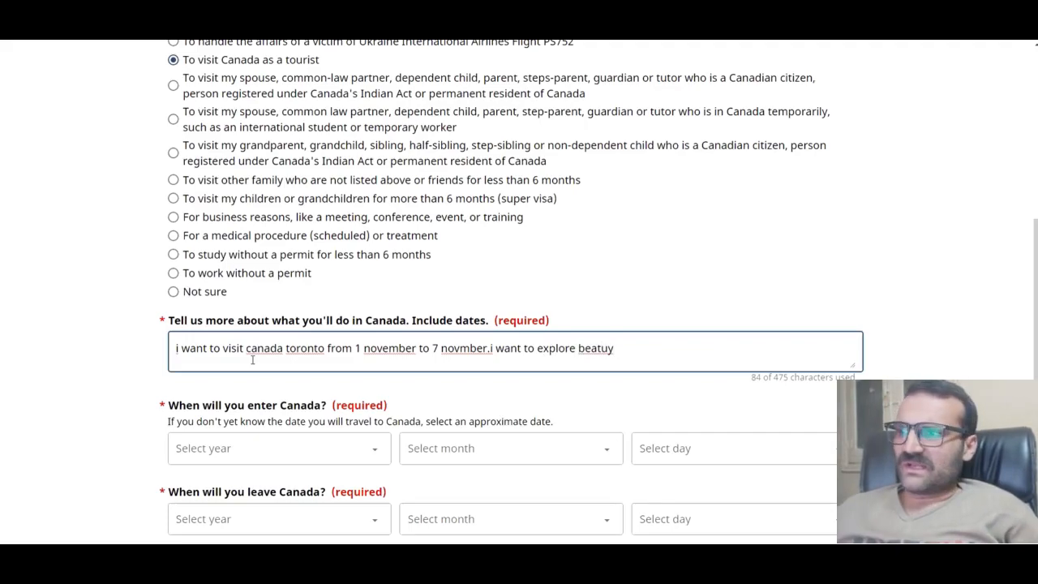
{"action": "type", "text": "."}
Step: Correct 'canada', 'toronto' and 'november' to Canada, Toronto and November using spellcheck suggestions
{"action": "right_click", "coordinate": [265, 352]}
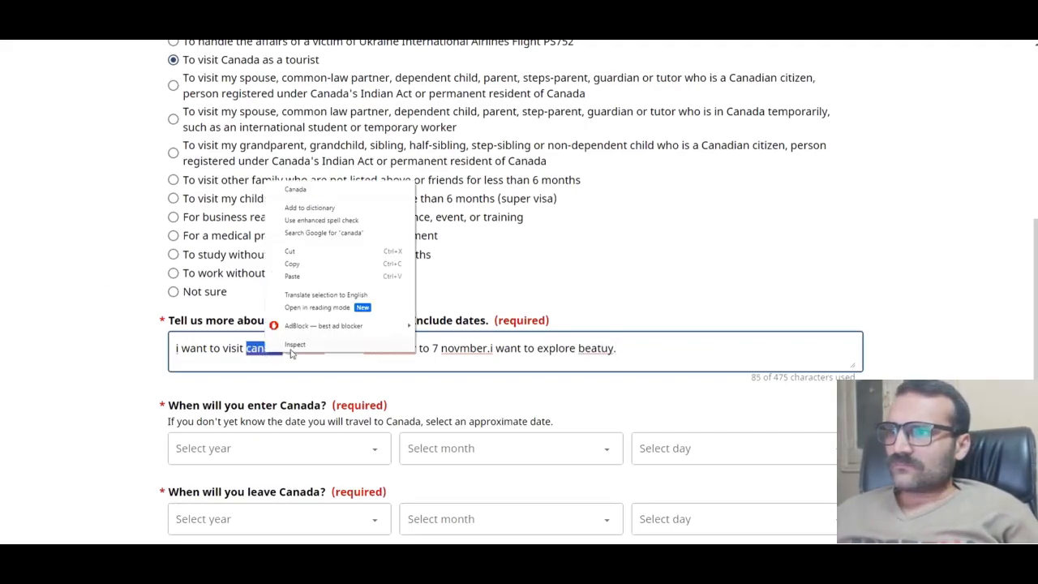
{"action": "left_click", "coordinate": [301, 192]}
{"action": "right_click", "coordinate": [306, 354]}
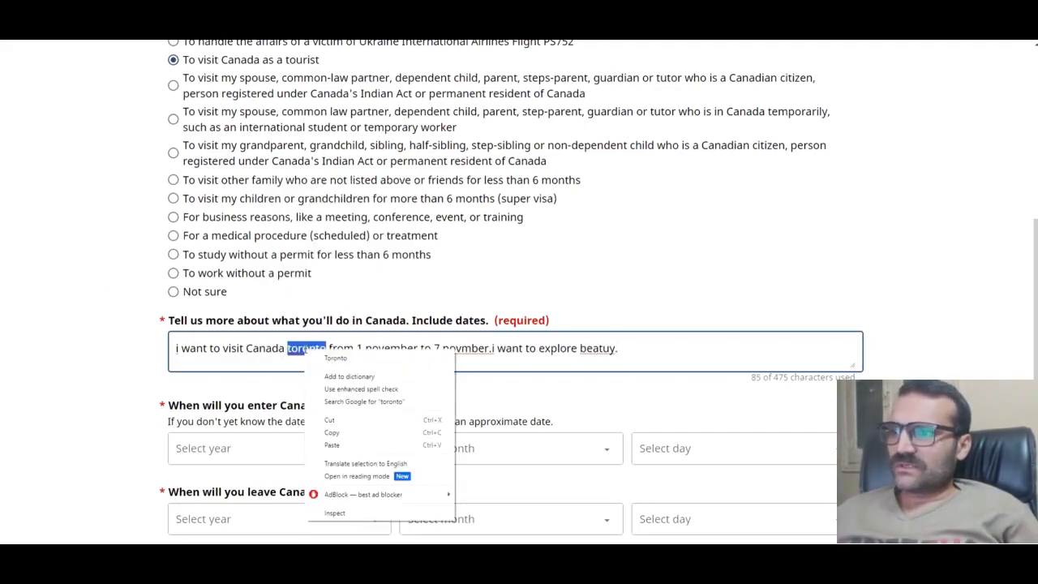
{"action": "left_click", "coordinate": [347, 359]}
{"action": "right_click", "coordinate": [401, 350]}
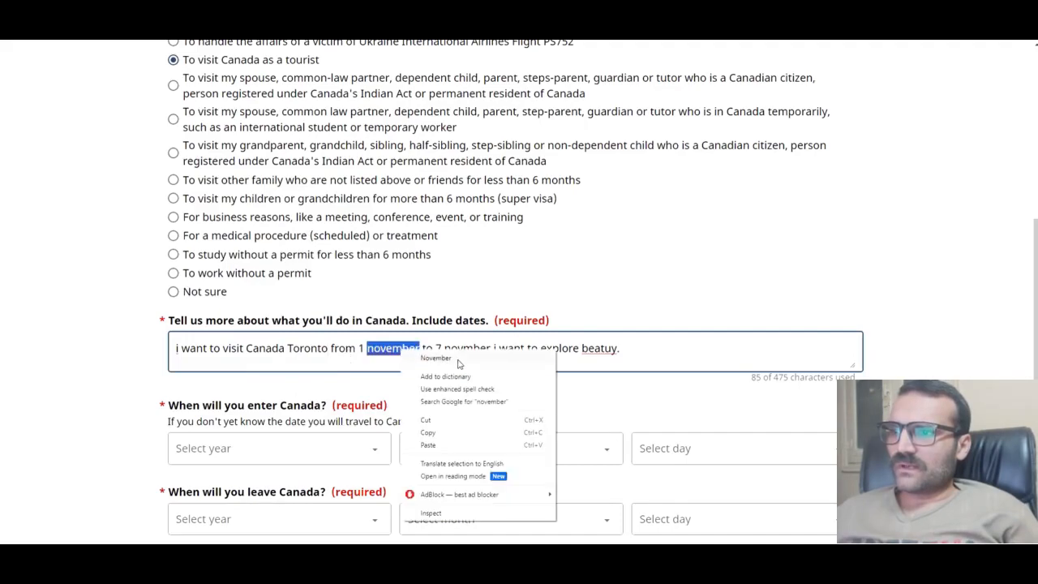
{"action": "left_click", "coordinate": [438, 359]}
Step: Correct 'novmber' to November and 'beatuy' to beauty using spellcheck suggestions
{"action": "right_click", "coordinate": [462, 352]}
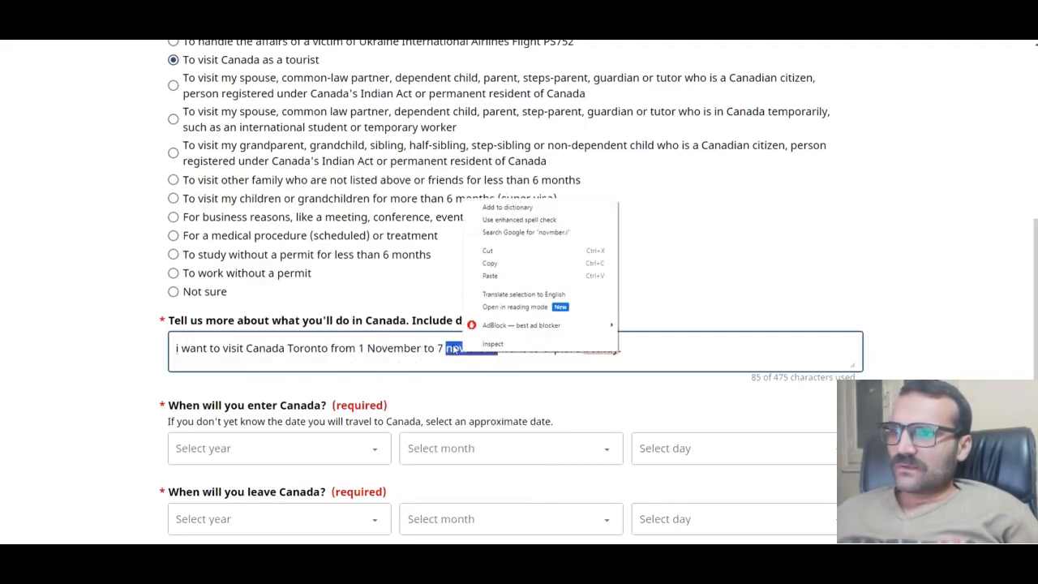
{"action": "right_click", "coordinate": [455, 349]}
{"action": "right_click", "coordinate": [470, 348]}
{"action": "left_click", "coordinate": [502, 353]}
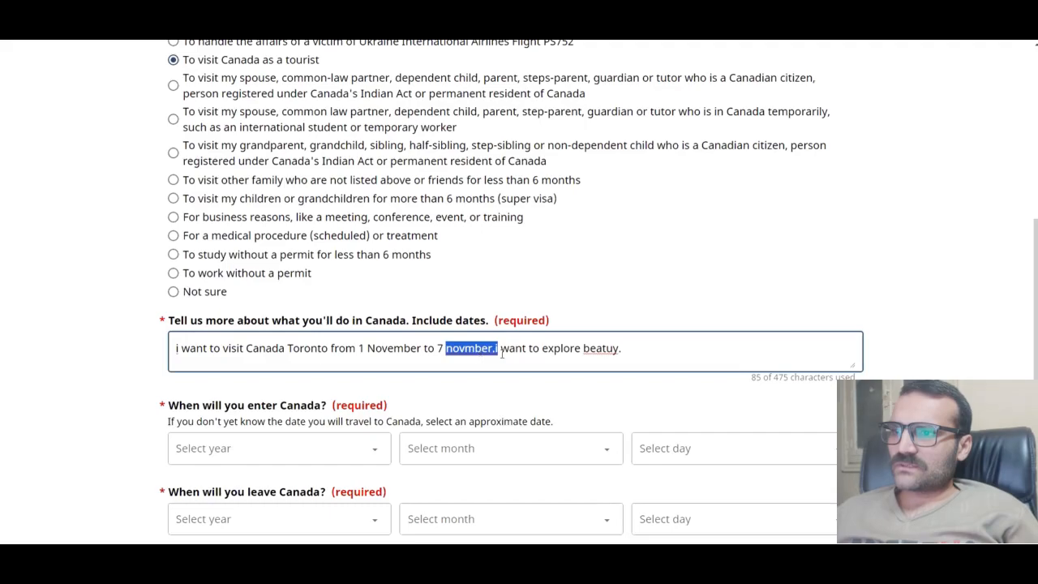
{"action": "left_click", "coordinate": [496, 348]}
{"action": "right_click", "coordinate": [484, 349]}
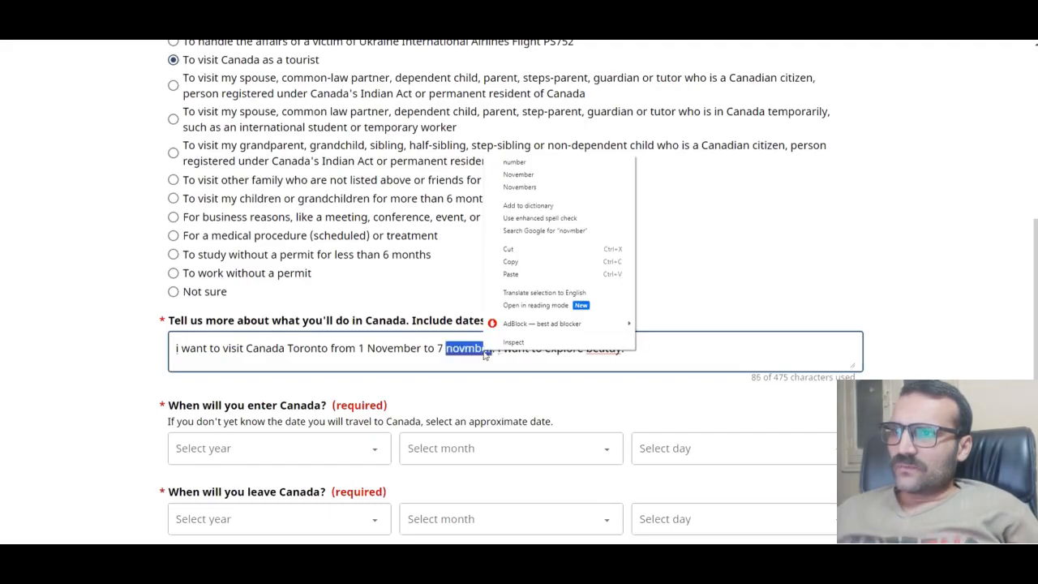
{"action": "left_click", "coordinate": [527, 174]}
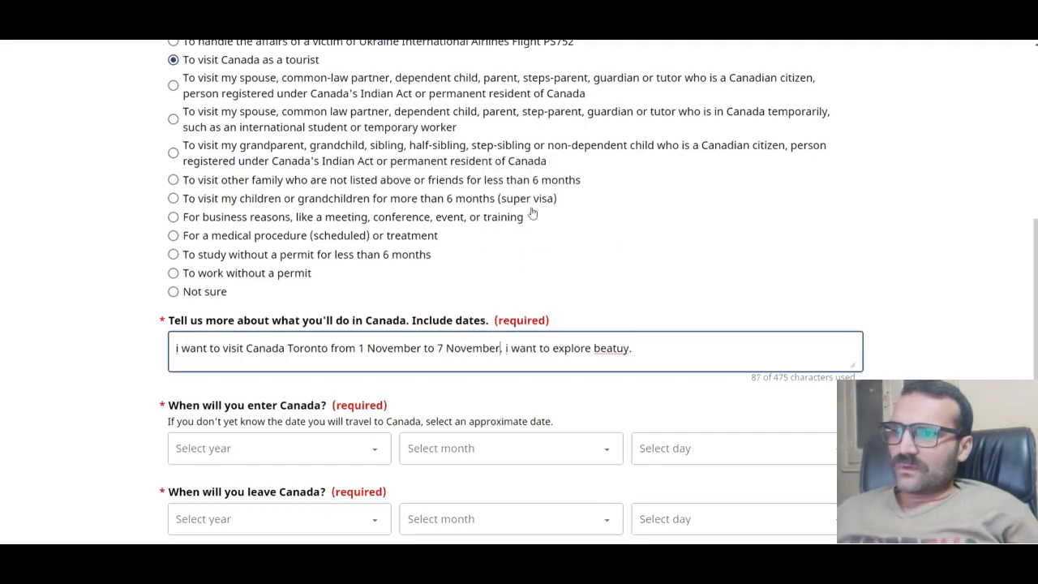
{"action": "right_click", "coordinate": [605, 349]}
{"action": "left_click", "coordinate": [654, 363]}
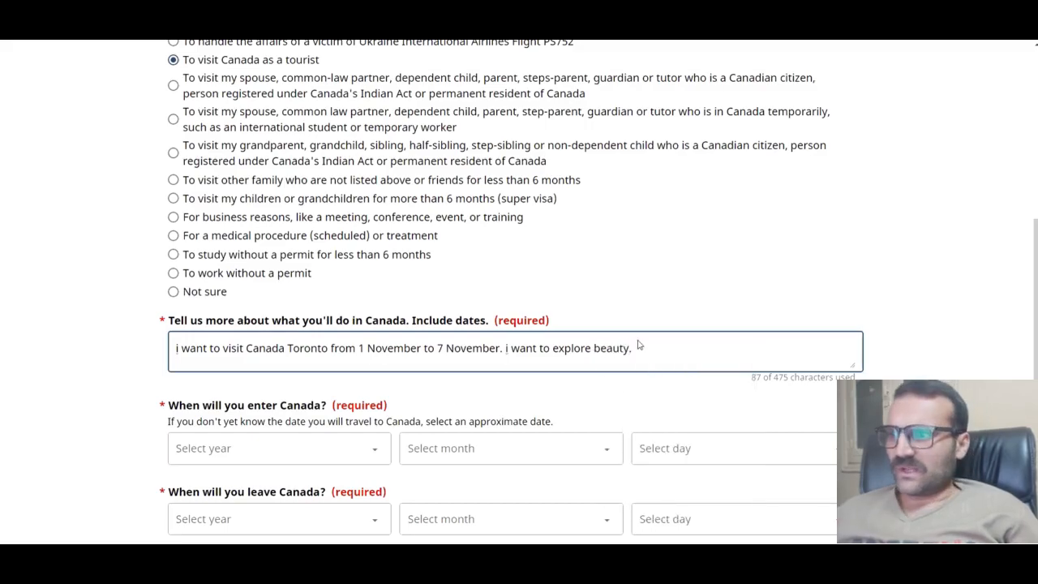
Step: Set the Canada entry date to 2023 / November / 1
{"action": "scroll", "coordinate": [637, 345], "scroll_direction": "down", "scroll_amount": 2}
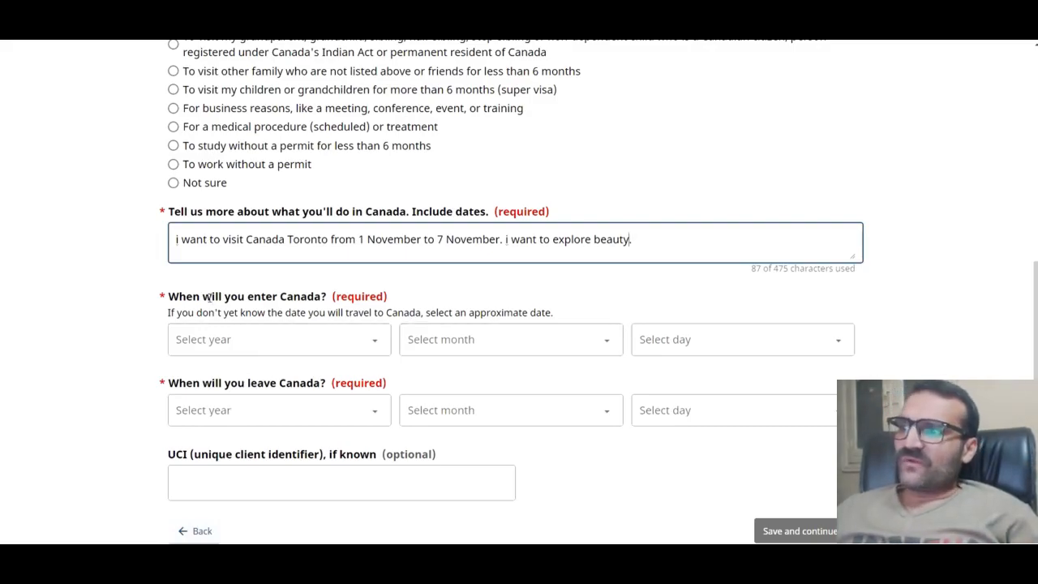
{"action": "left_click", "coordinate": [331, 340]}
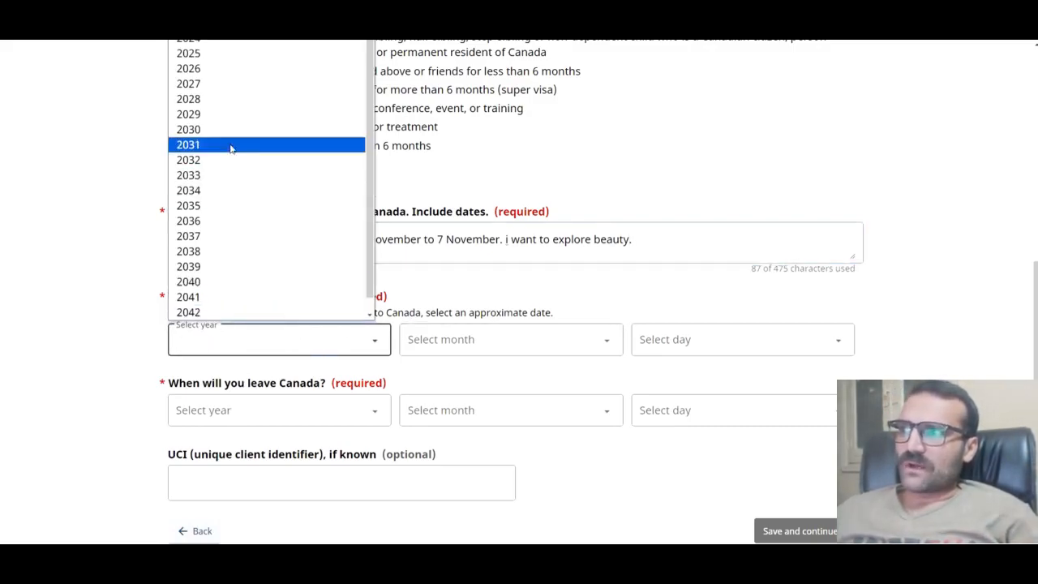
{"action": "left_click", "coordinate": [211, 23]}
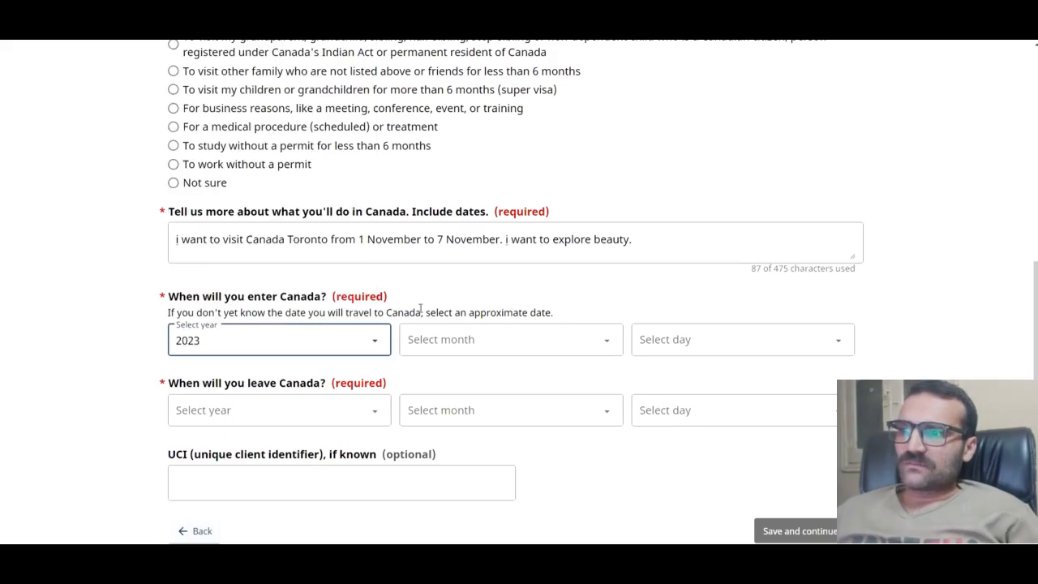
{"action": "left_click", "coordinate": [488, 348]}
{"action": "left_click", "coordinate": [456, 423]}
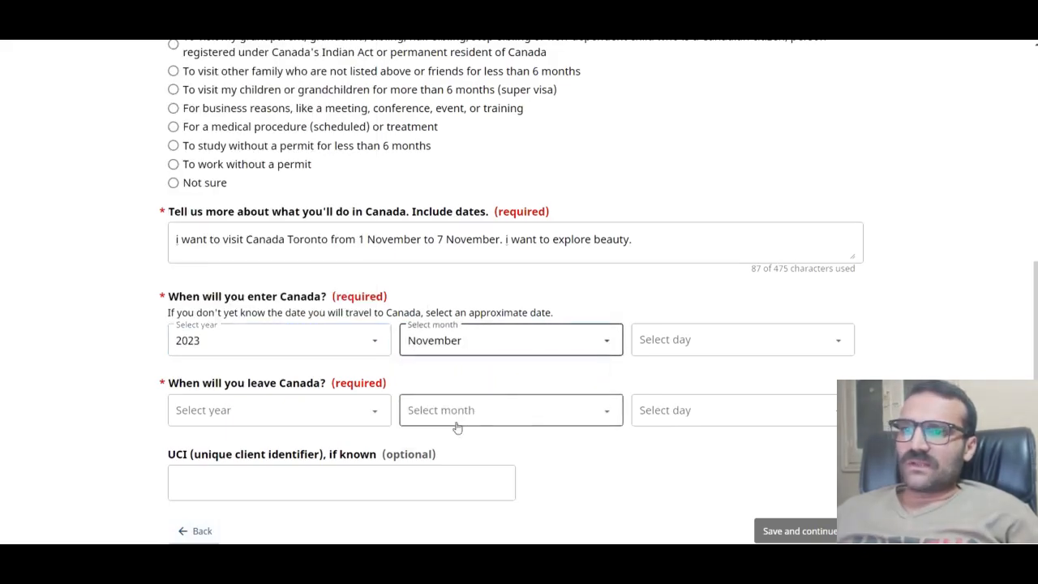
{"action": "left_click", "coordinate": [702, 341]}
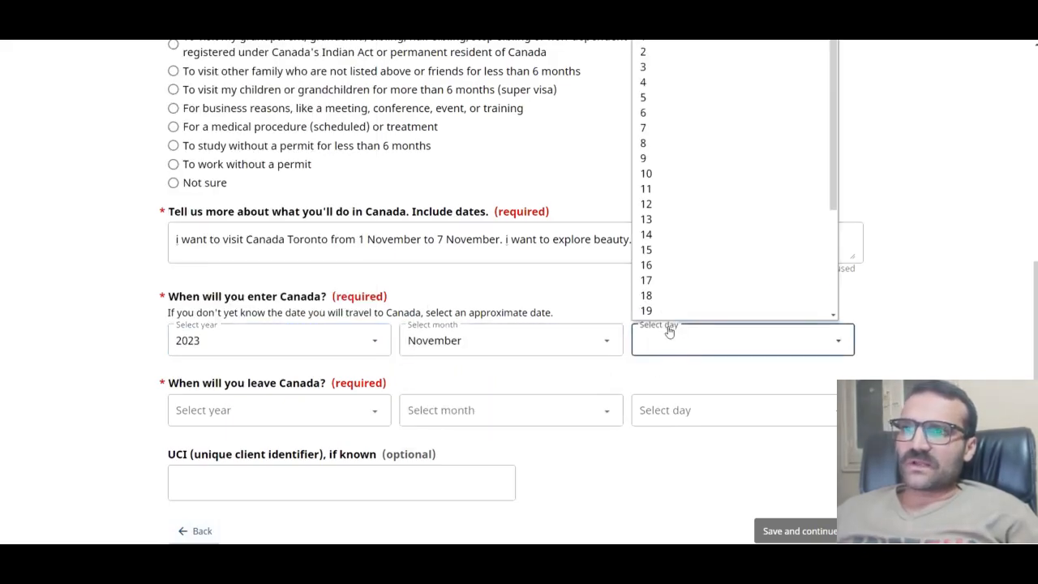
{"action": "left_click", "coordinate": [651, 41]}
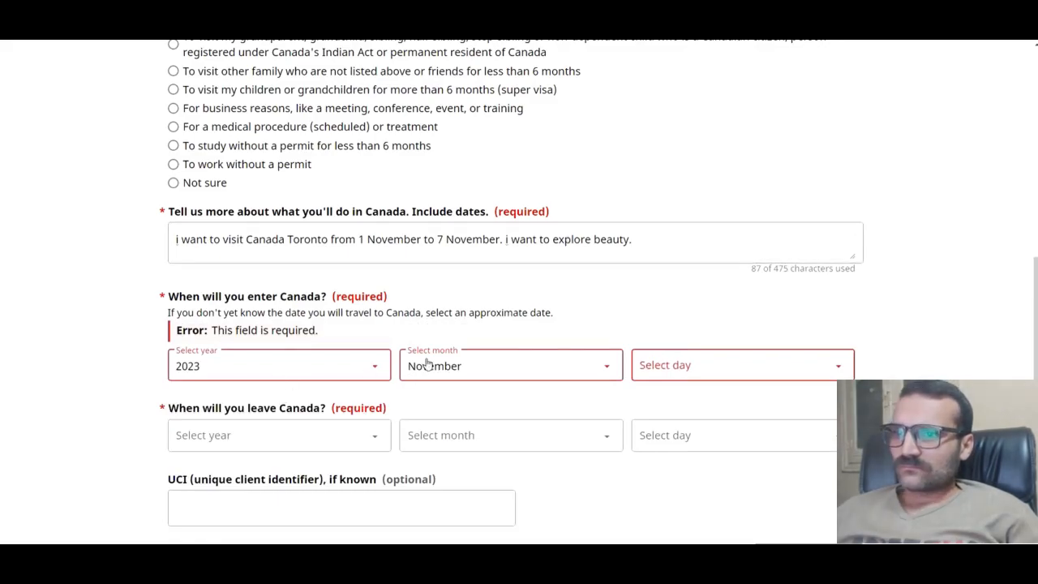
{"action": "left_click", "coordinate": [706, 364]}
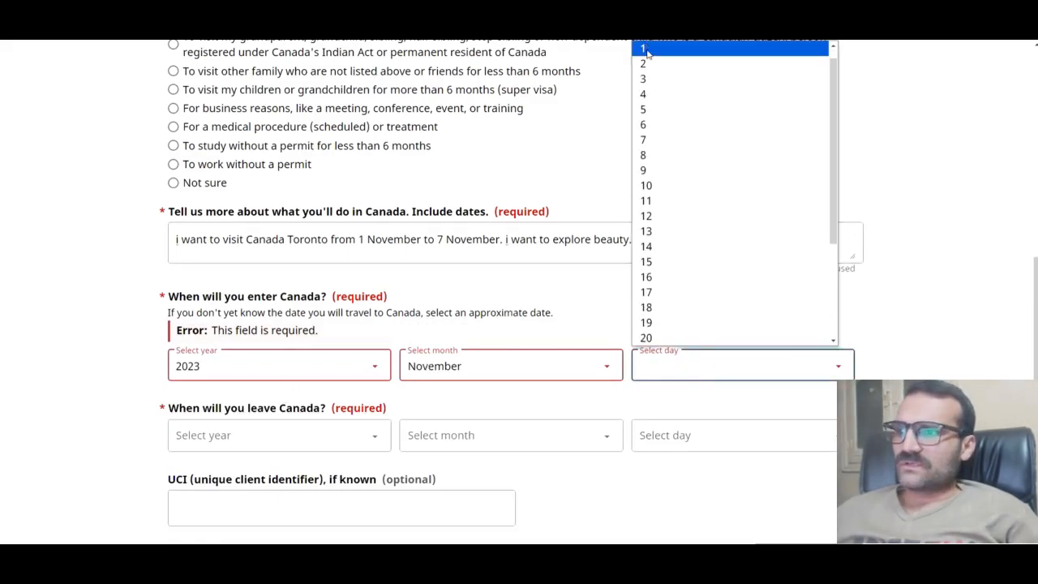
{"action": "left_click", "coordinate": [647, 51]}
Step: Set the leave date to 2023 / November / 7, leaving the UCI field empty
{"action": "left_click", "coordinate": [263, 414]}
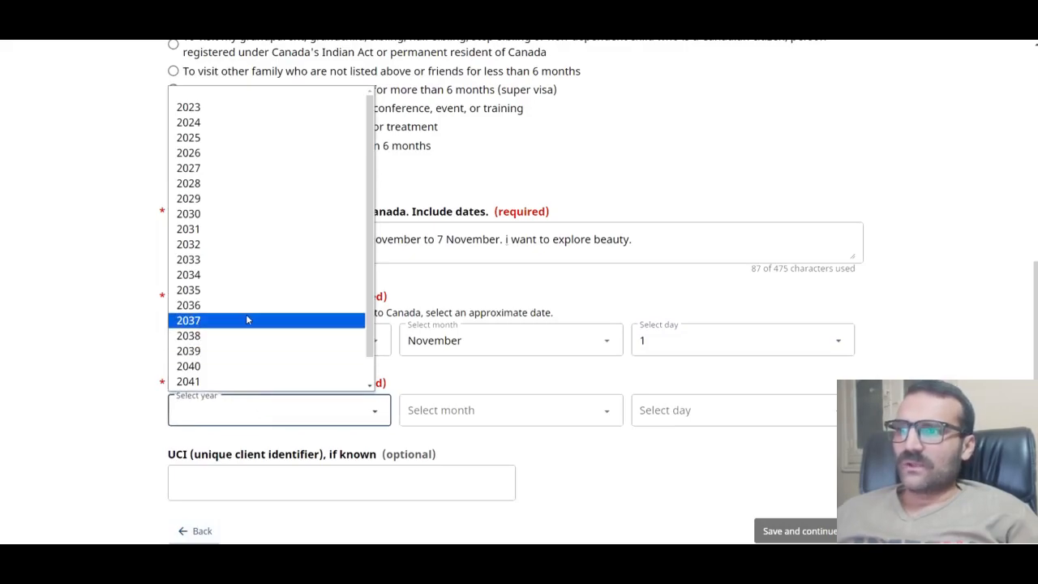
{"action": "left_click", "coordinate": [206, 112]}
{"action": "left_click", "coordinate": [463, 409]}
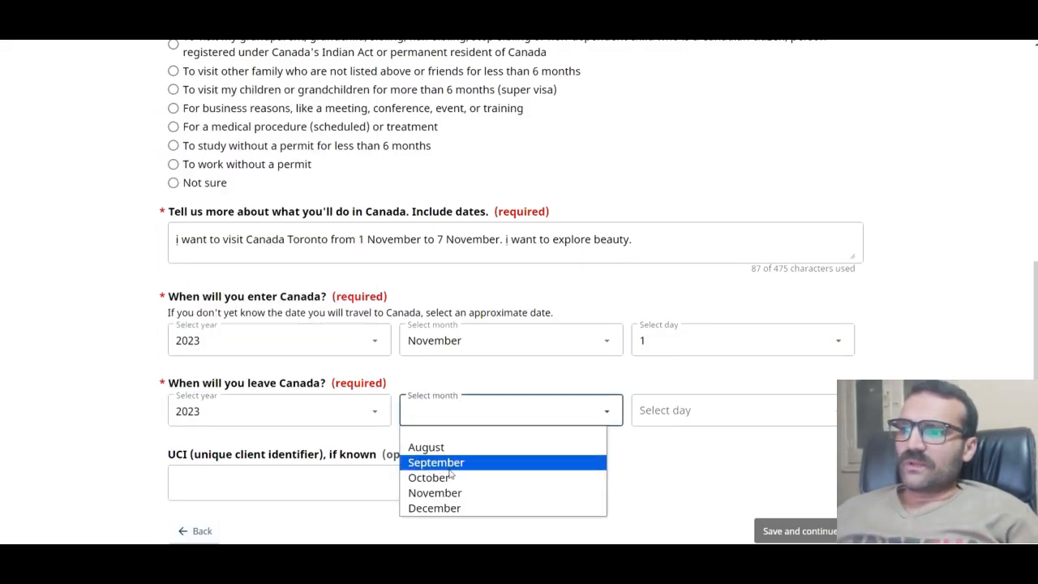
{"action": "left_click", "coordinate": [435, 492]}
{"action": "left_click", "coordinate": [655, 409]}
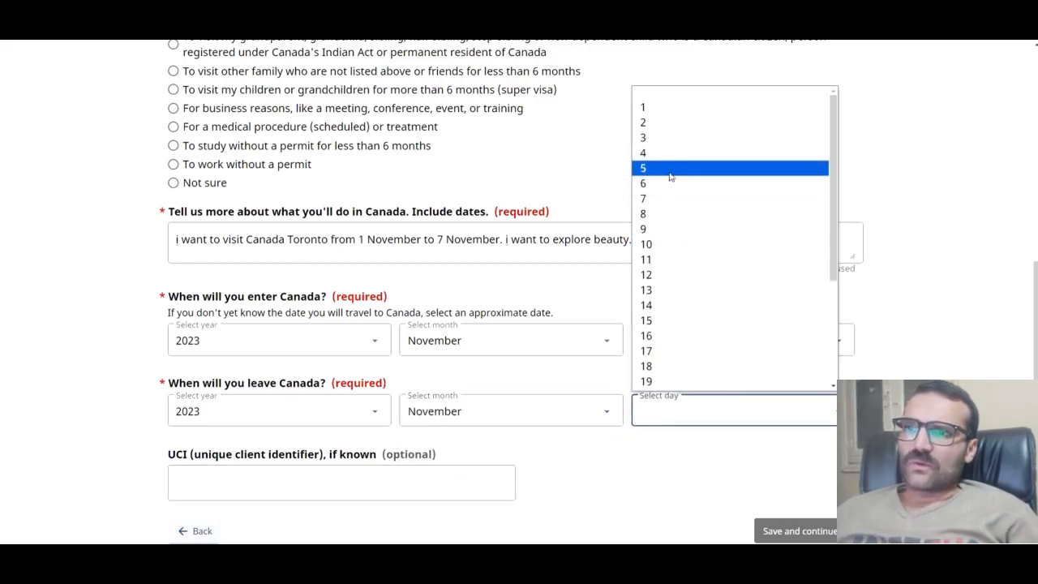
{"action": "left_click", "coordinate": [667, 199]}
{"action": "scroll", "coordinate": [680, 203], "scroll_direction": "down", "scroll_amount": 2}
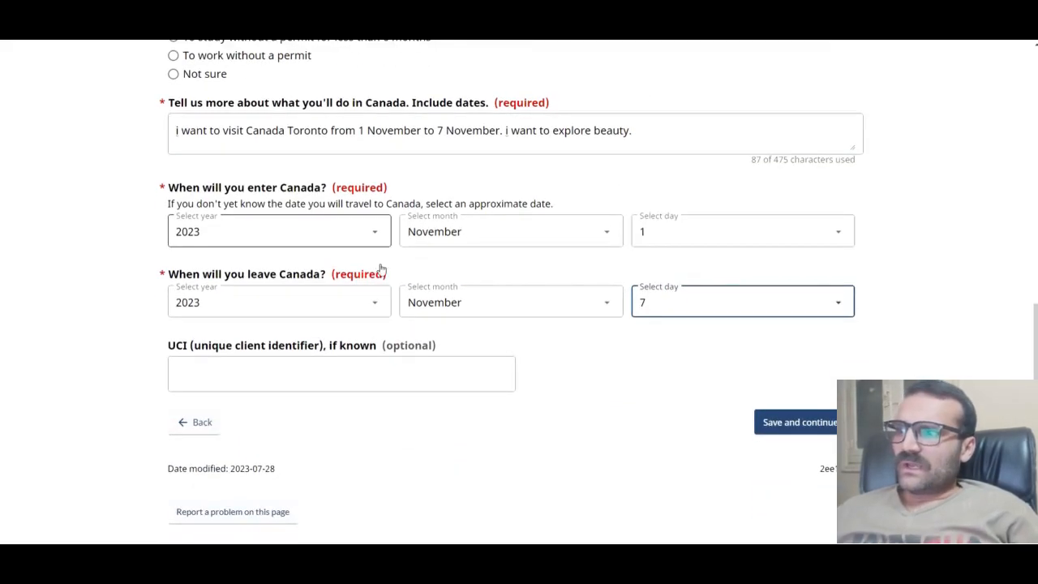
{"action": "left_click_drag", "start_coordinate": [168, 346], "coordinate": [385, 344]}
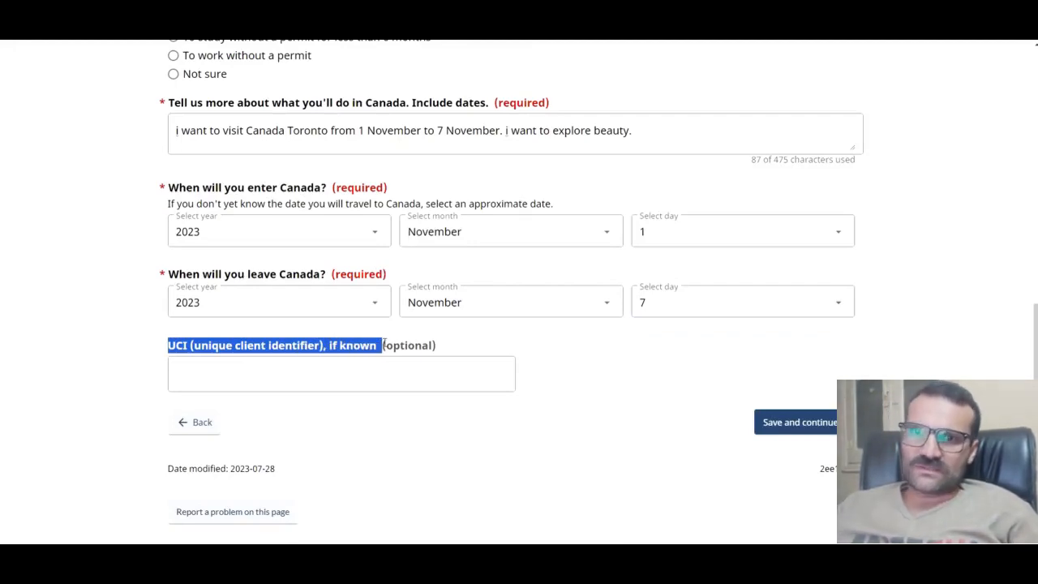
{"action": "left_click", "coordinate": [544, 458]}
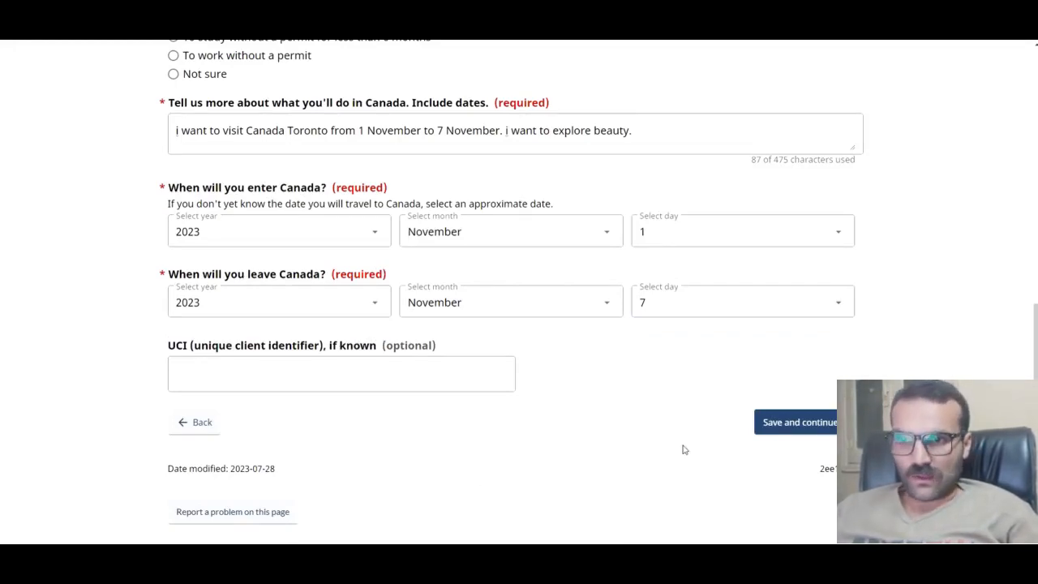
Step: Save the trip details and review the required documents, including the free passport page
{"action": "left_click", "coordinate": [808, 422]}
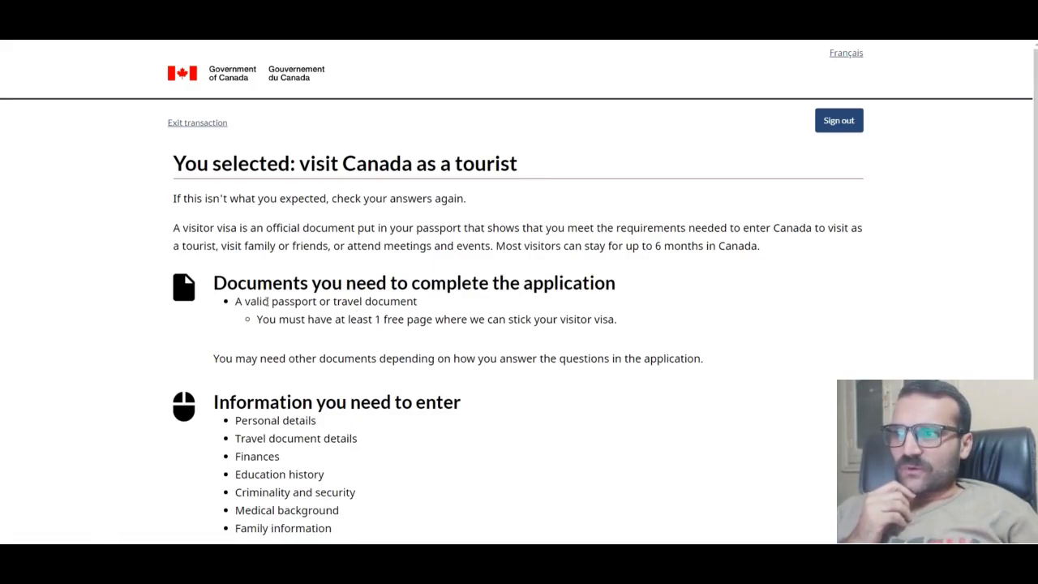
{"action": "left_click_drag", "start_coordinate": [618, 287], "coordinate": [553, 319]}
{"action": "left_click", "coordinate": [441, 330]}
{"action": "scroll", "coordinate": [378, 334], "scroll_direction": "down", "scroll_amount": 2}
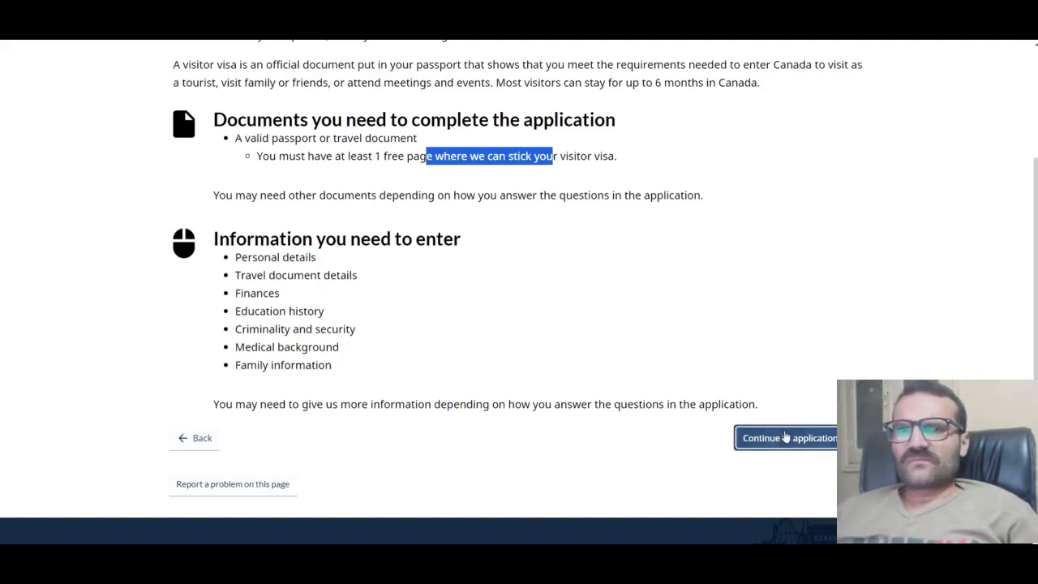
Step: Continue to the application and answer No to applying on someone else's behalf
{"action": "left_click", "coordinate": [785, 437]}
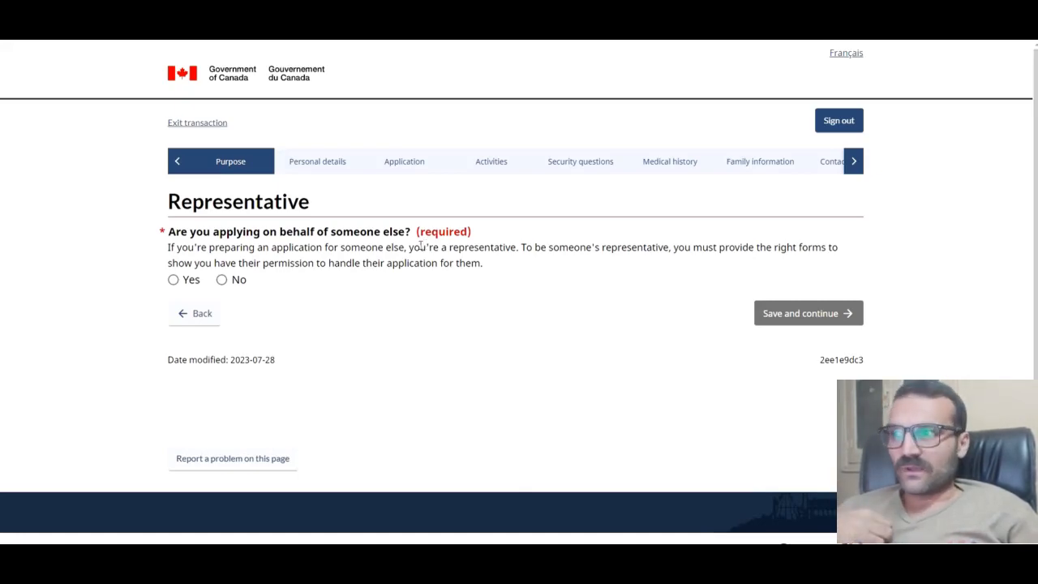
{"action": "left_click", "coordinate": [221, 280]}
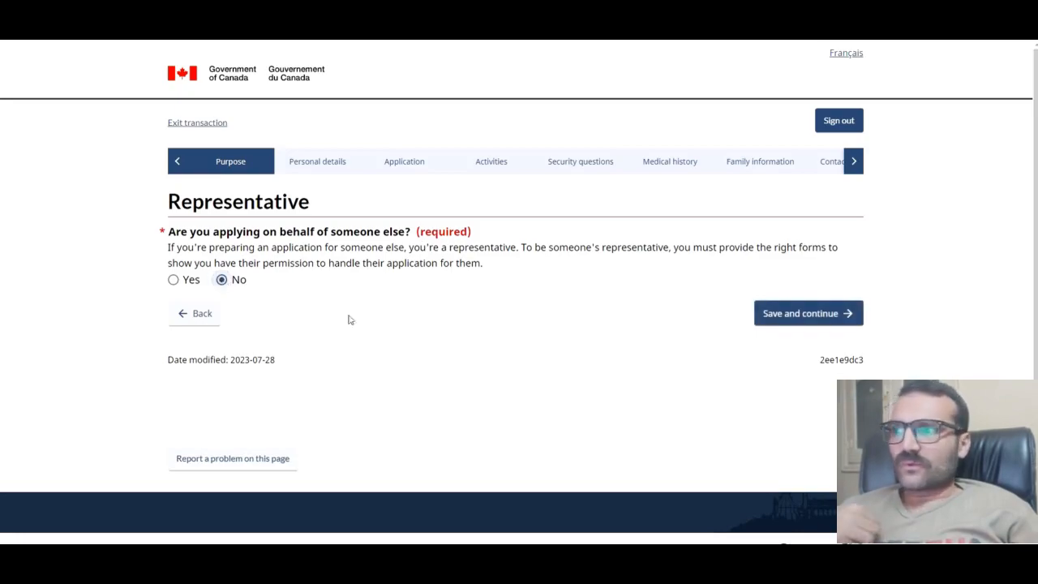
{"action": "left_click", "coordinate": [803, 313]}
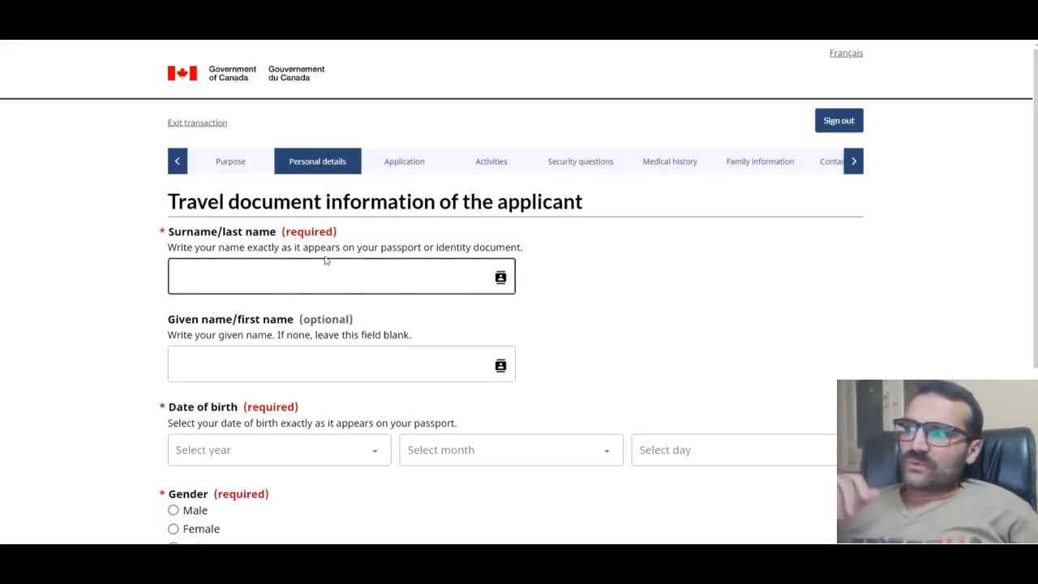
Step: Enter the applicant's surname and given name
{"action": "left_click", "coordinate": [339, 270]}
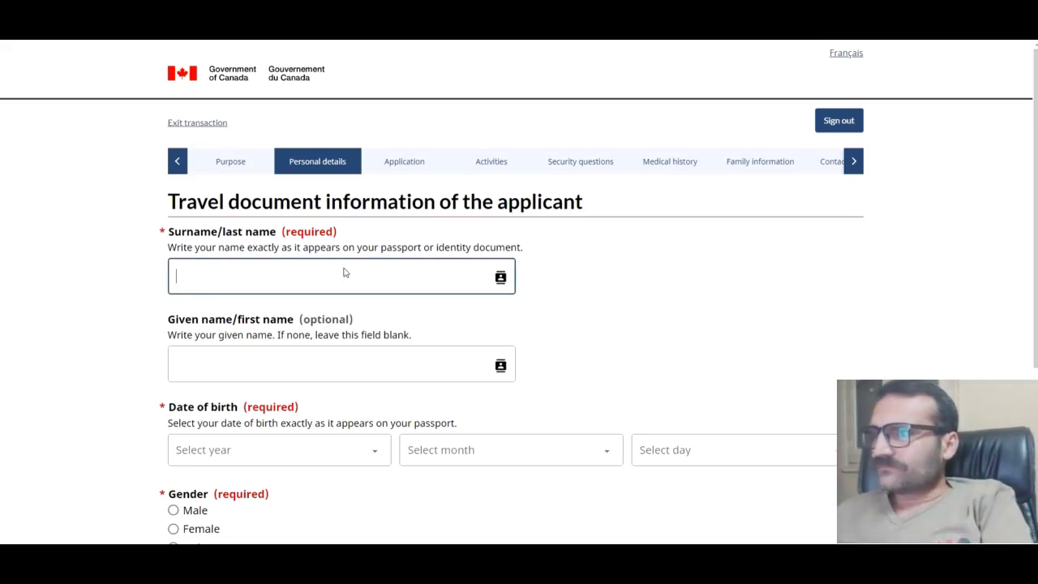
{"action": "left_click", "coordinate": [287, 359]}
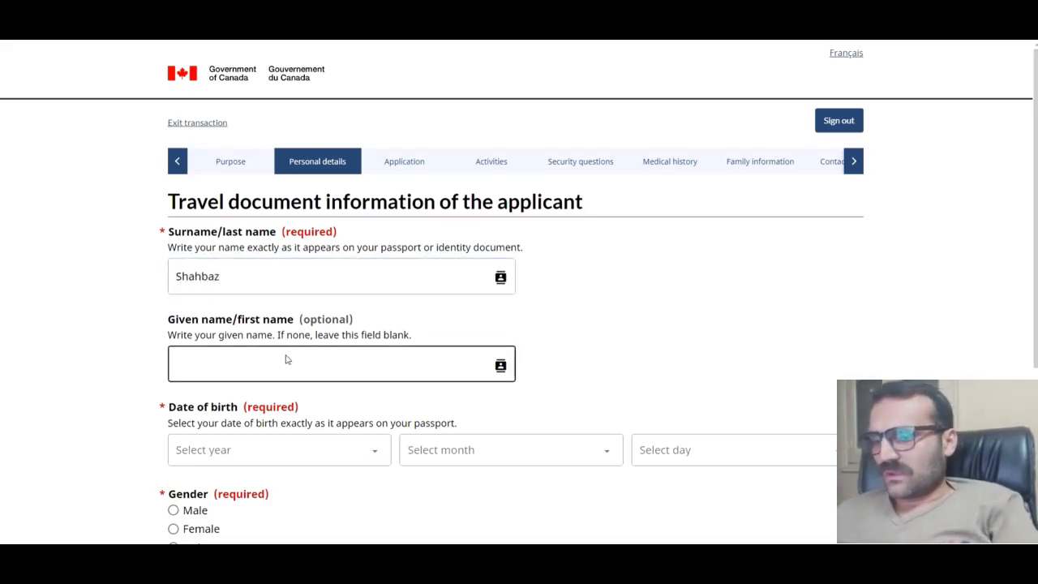
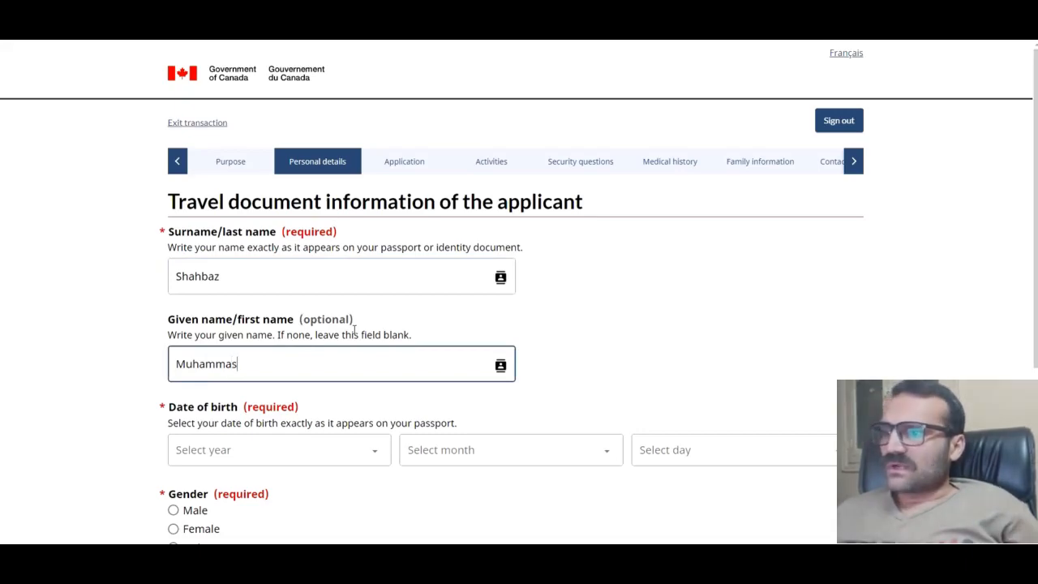
Step: Set the birth date to 1 January 1990 and gender to Male, then save and continue
{"action": "left_click", "coordinate": [319, 442]}
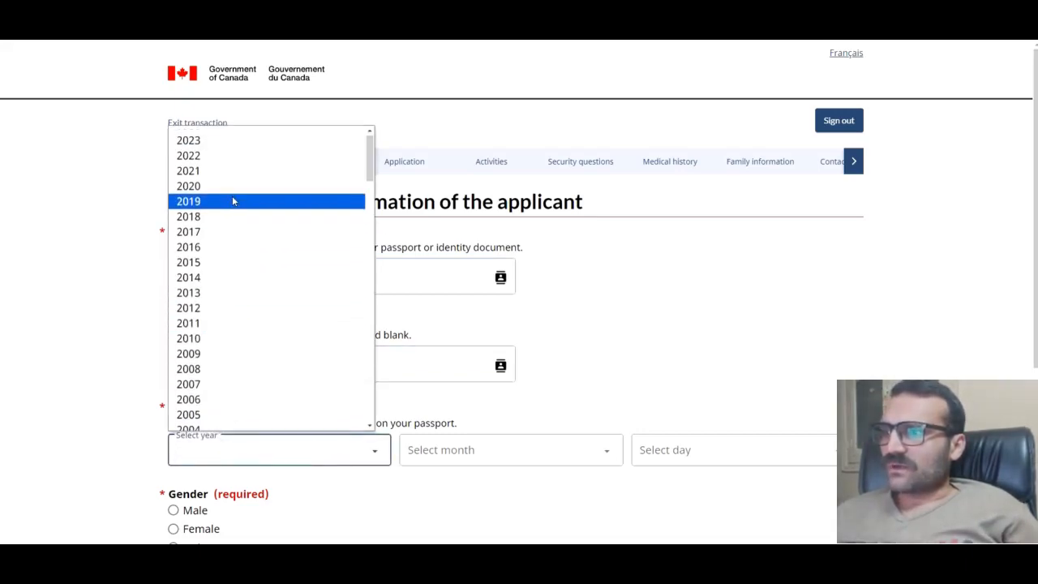
{"action": "scroll", "coordinate": [243, 308], "scroll_direction": "down", "scroll_amount": 6}
{"action": "scroll", "coordinate": [207, 235], "scroll_direction": "up", "scroll_amount": 4}
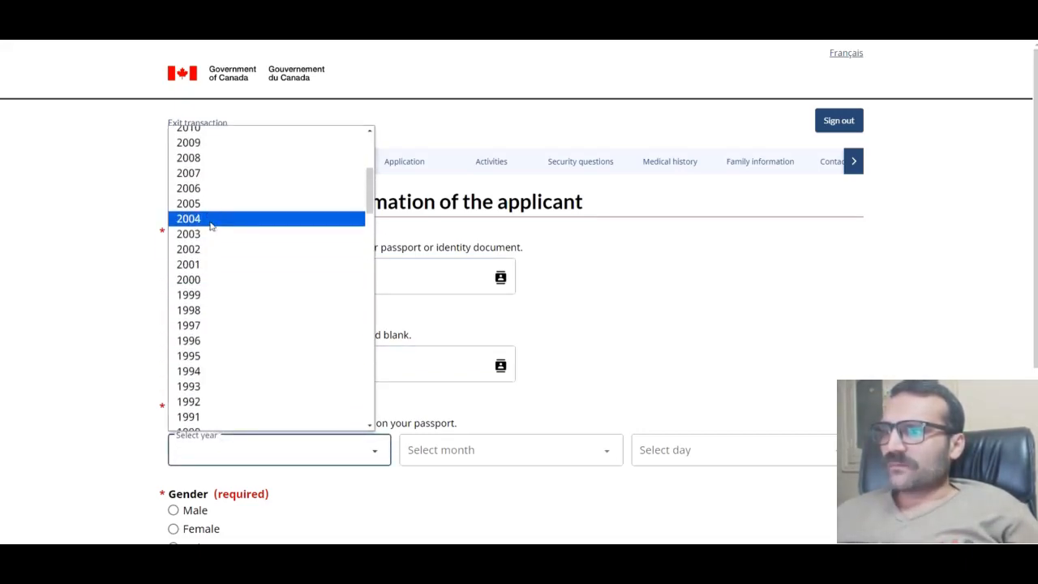
{"action": "scroll", "coordinate": [208, 401], "scroll_direction": "down", "scroll_amount": 2}
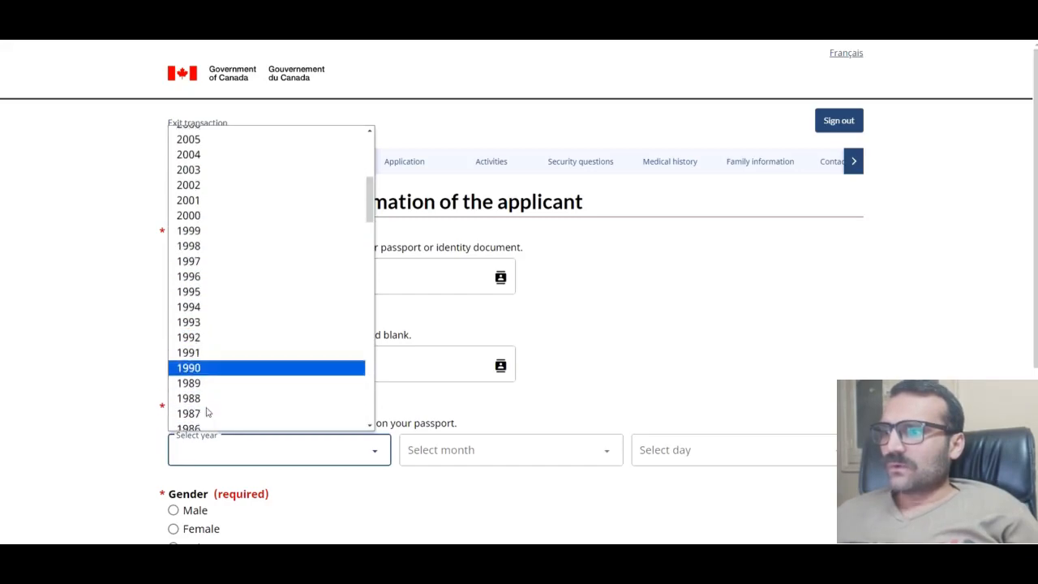
{"action": "left_click", "coordinate": [213, 323]}
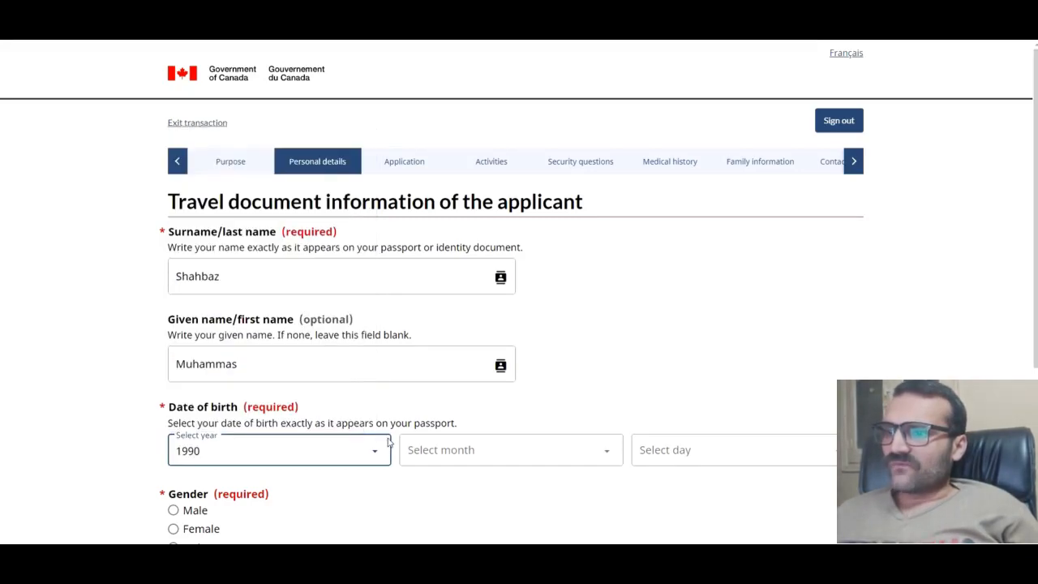
{"action": "left_click", "coordinate": [469, 452]}
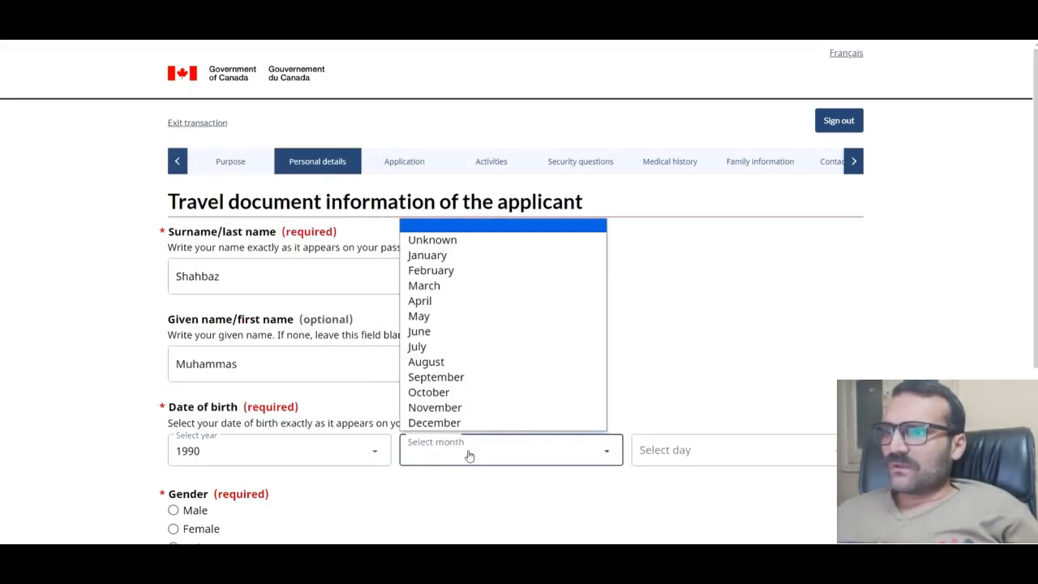
{"action": "left_click", "coordinate": [494, 256]}
{"action": "left_click", "coordinate": [725, 449]}
{"action": "left_click", "coordinate": [665, 148]}
{"action": "scroll", "coordinate": [523, 298], "scroll_direction": "down", "scroll_amount": 1}
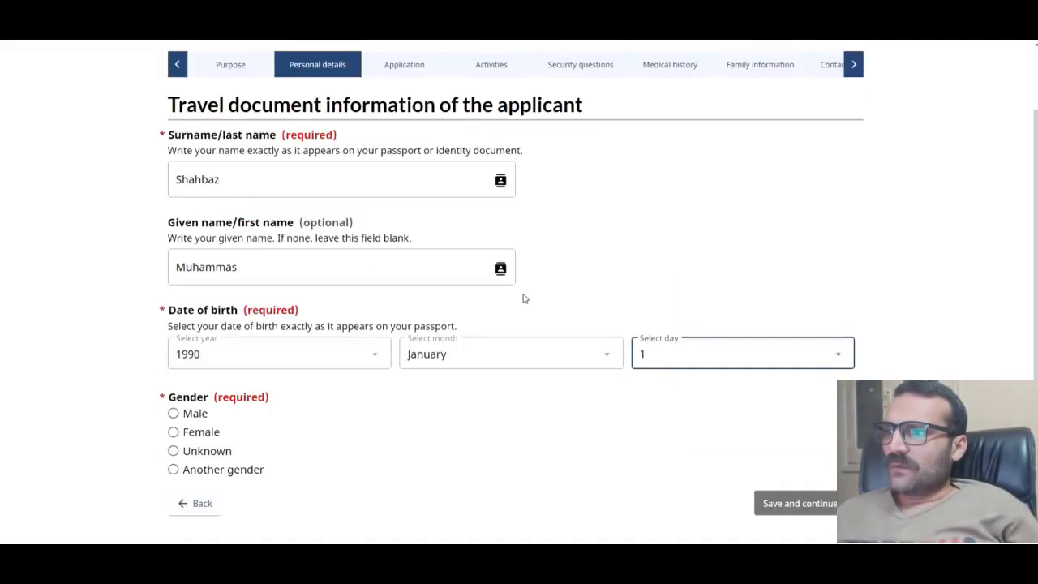
{"action": "scroll", "coordinate": [523, 299], "scroll_direction": "down", "scroll_amount": 1}
{"action": "left_click", "coordinate": [173, 293]}
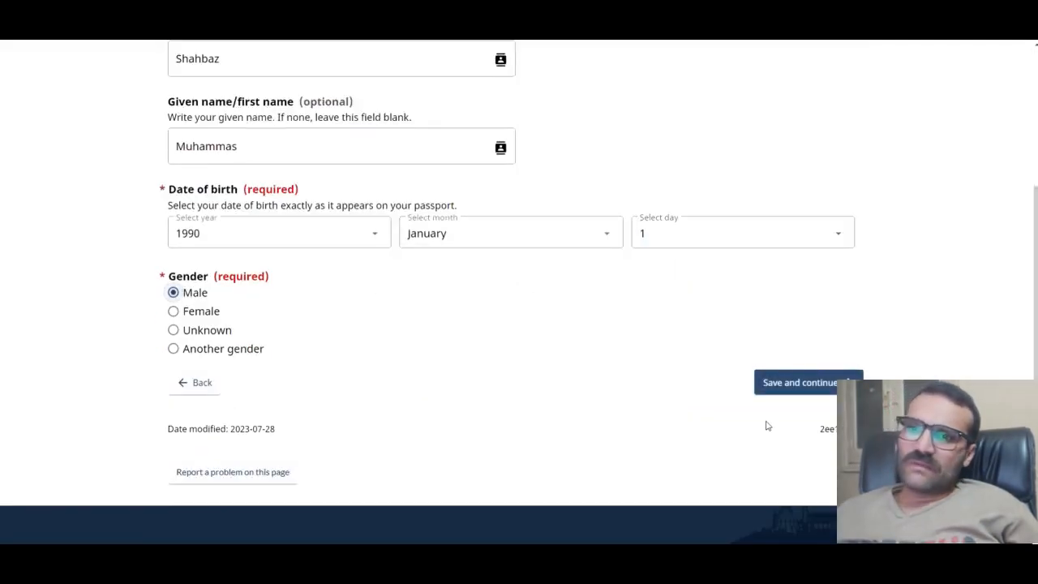
{"action": "left_click", "coordinate": [803, 382]}
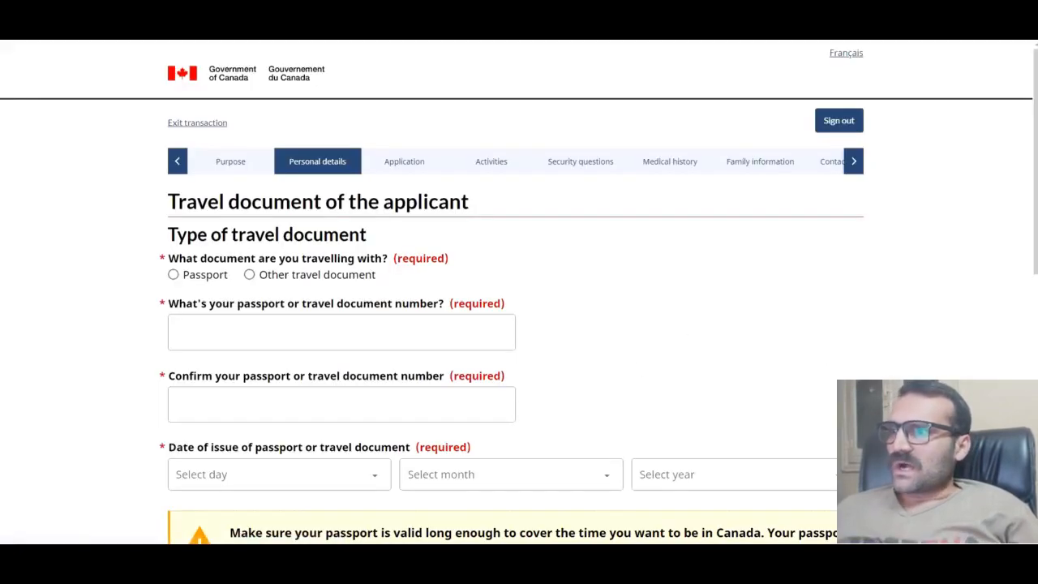
Step: Declare a regular passport with country code PAK (Pakistan) and Pakistani nationality
{"action": "scroll", "coordinate": [325, 248], "scroll_direction": "down", "scroll_amount": 1}
{"action": "left_click", "coordinate": [203, 227]}
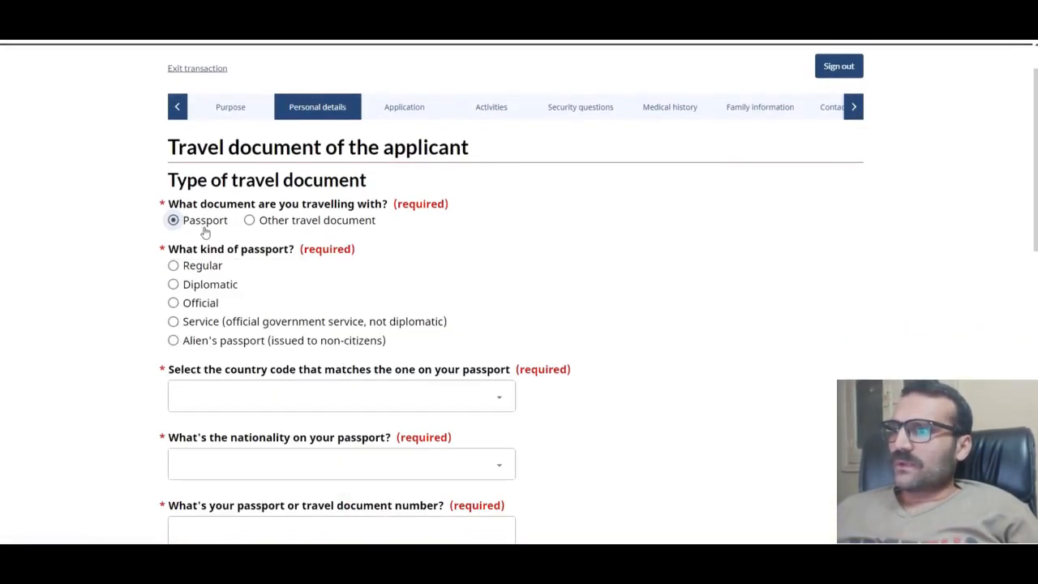
{"action": "left_click", "coordinate": [193, 272]}
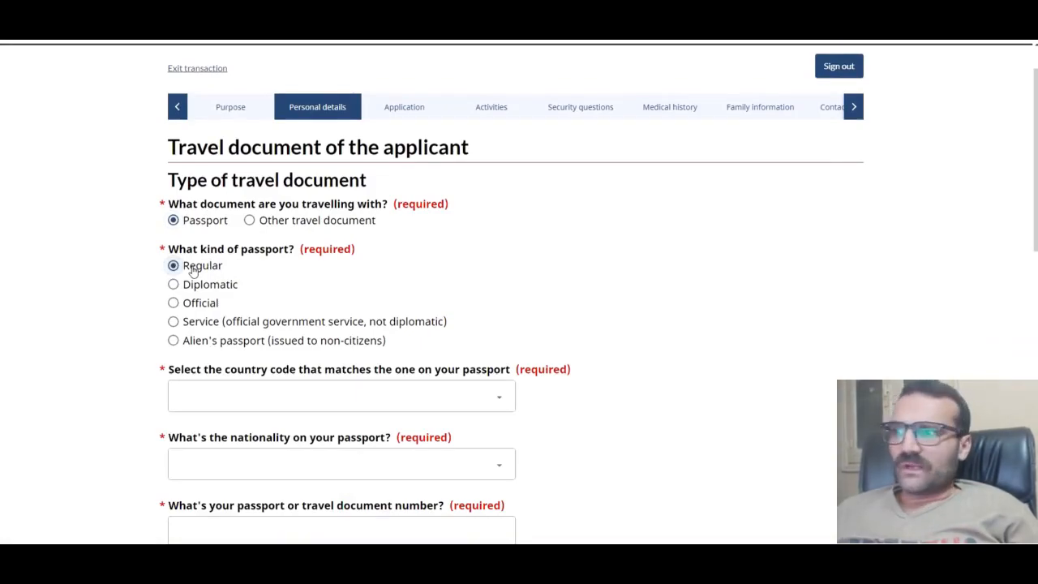
{"action": "scroll", "coordinate": [193, 271], "scroll_direction": "down", "scroll_amount": 1}
{"action": "left_click", "coordinate": [327, 292]}
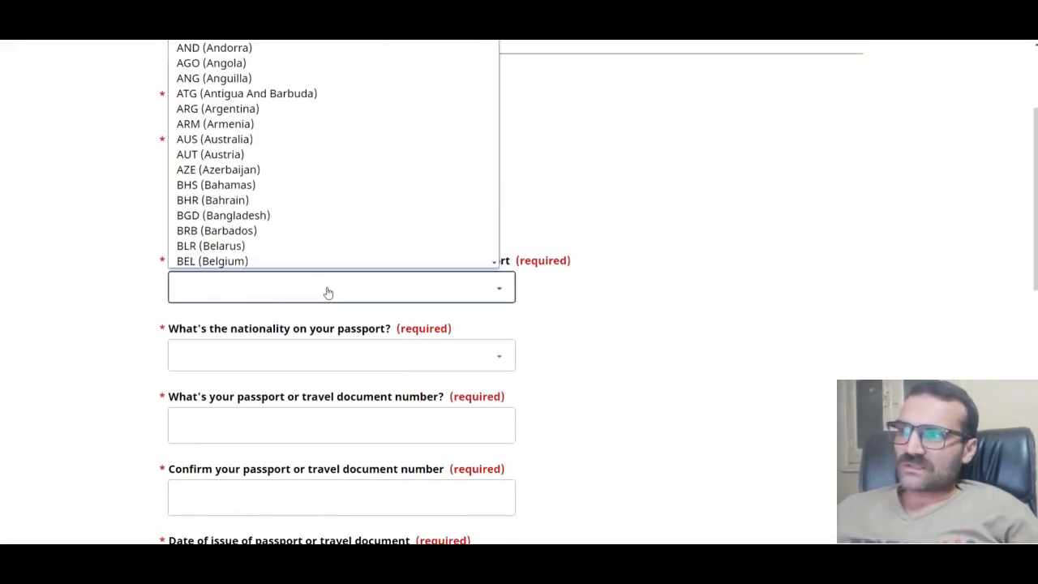
{"action": "type", "text": "pa"}
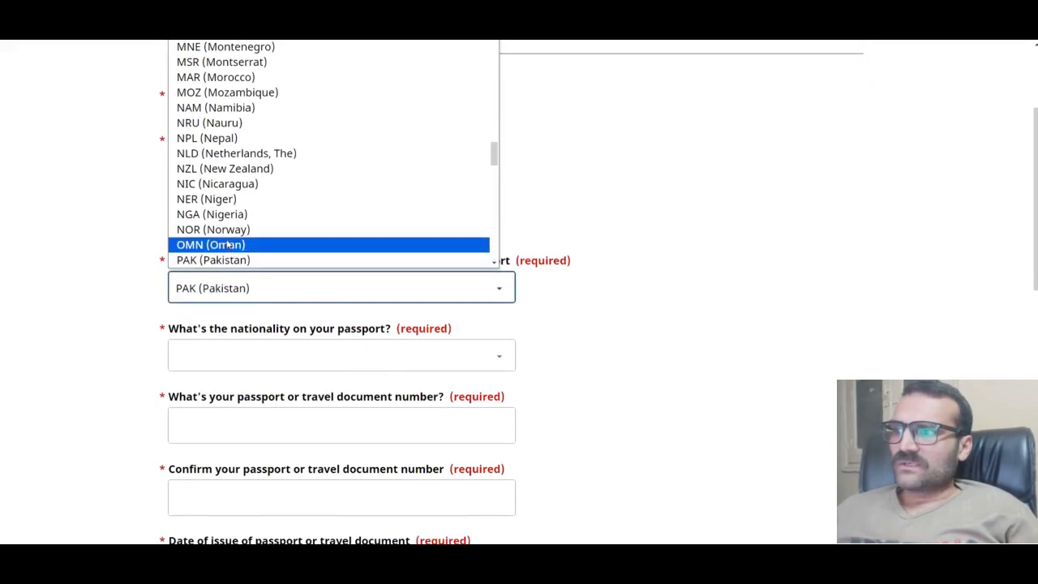
{"action": "left_click", "coordinate": [222, 261]}
{"action": "left_click", "coordinate": [267, 356]}
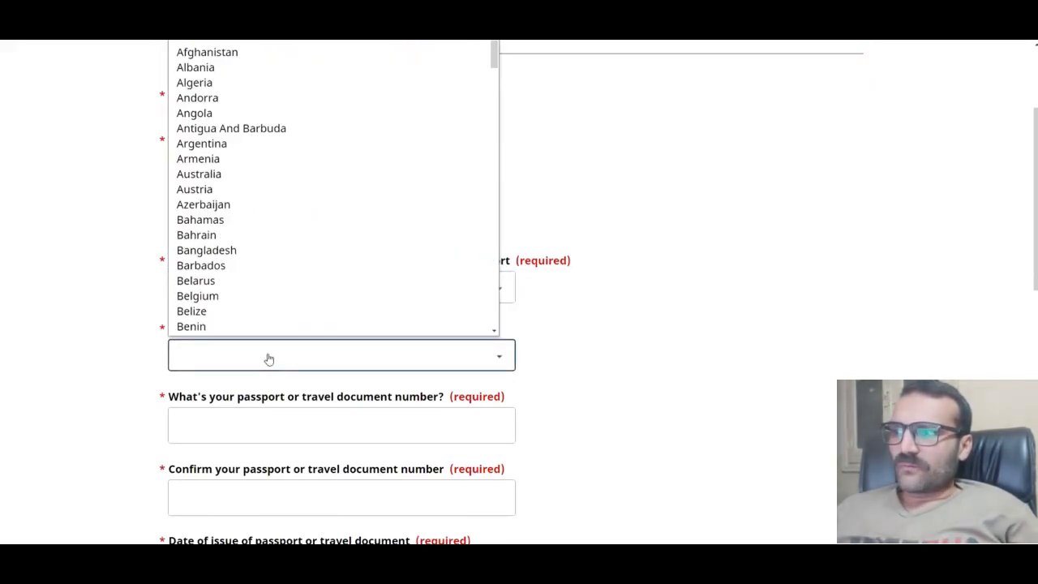
{"action": "type", "text": "pa"}
{"action": "left_click", "coordinate": [197, 327]}
Step: Enter the passport number and retype it in the confirmation field
{"action": "scroll", "coordinate": [229, 327], "scroll_direction": "down", "scroll_amount": 1}
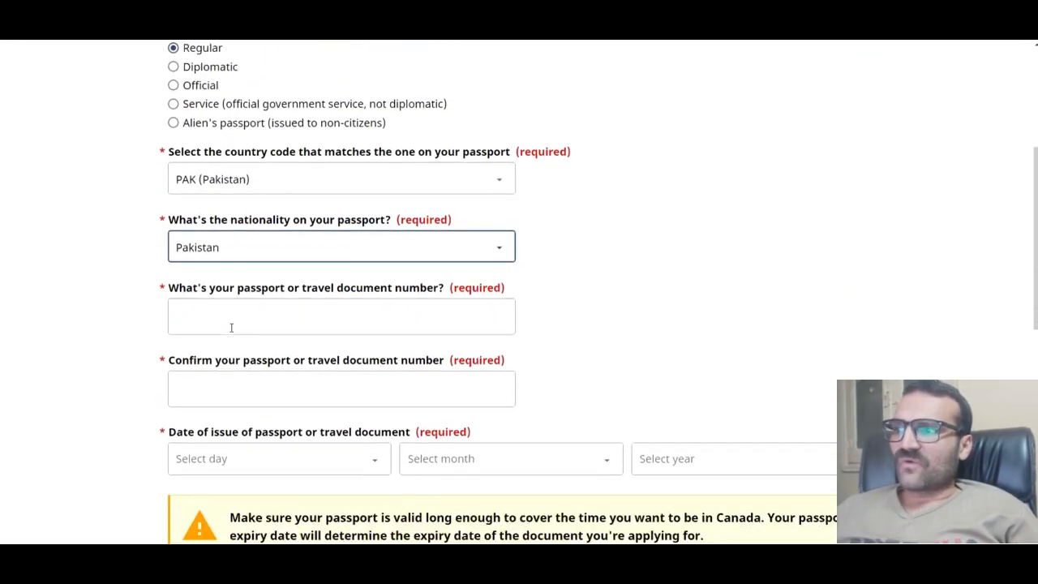
{"action": "left_click", "coordinate": [284, 311]}
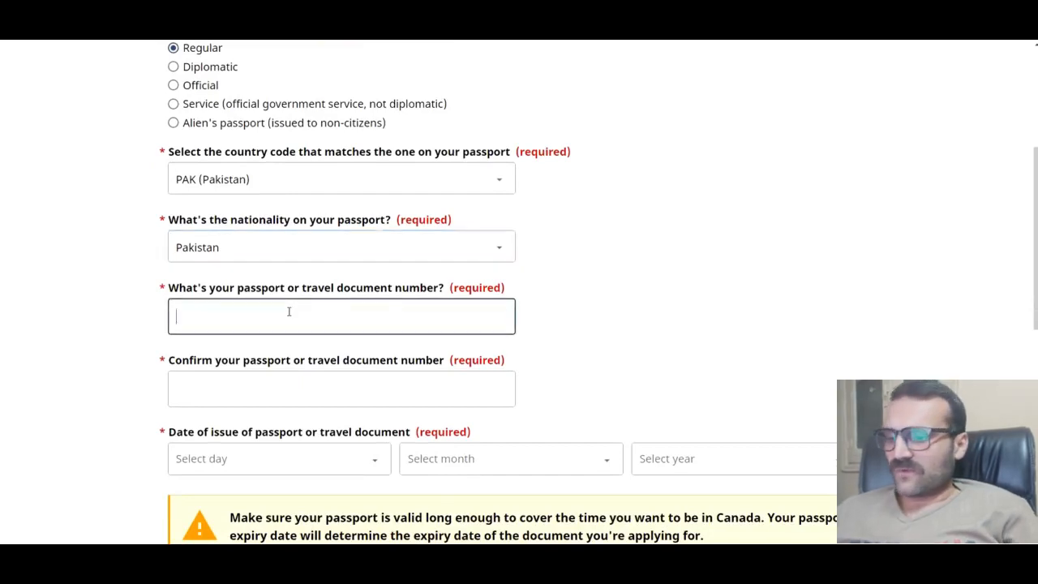
{"action": "left_click", "coordinate": [288, 311]}
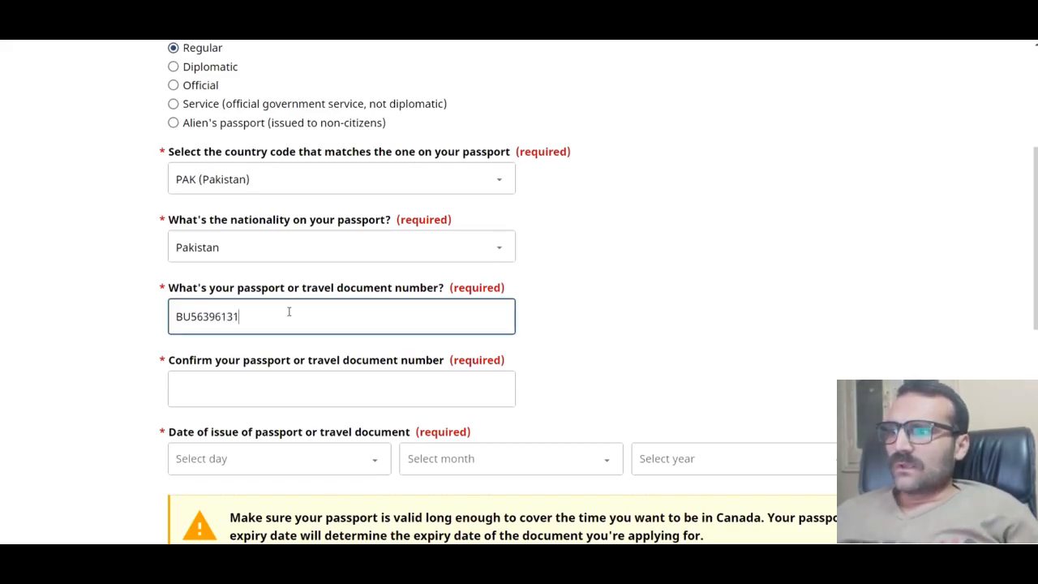
{"action": "scroll", "coordinate": [245, 341], "scroll_direction": "down", "scroll_amount": 1}
{"action": "left_click_drag", "start_coordinate": [243, 264], "coordinate": [115, 272]}
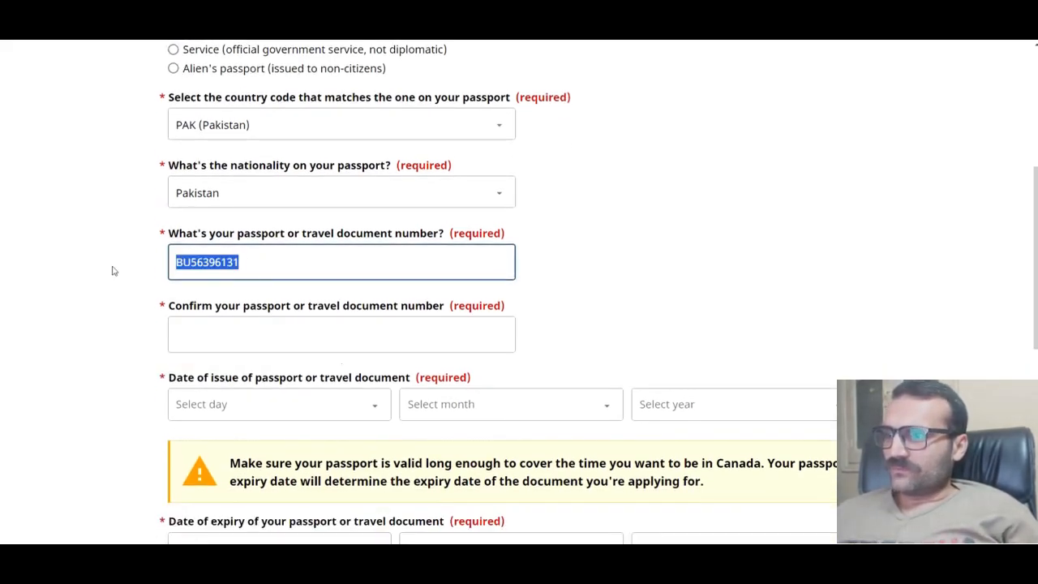
{"action": "left_click", "coordinate": [301, 331]}
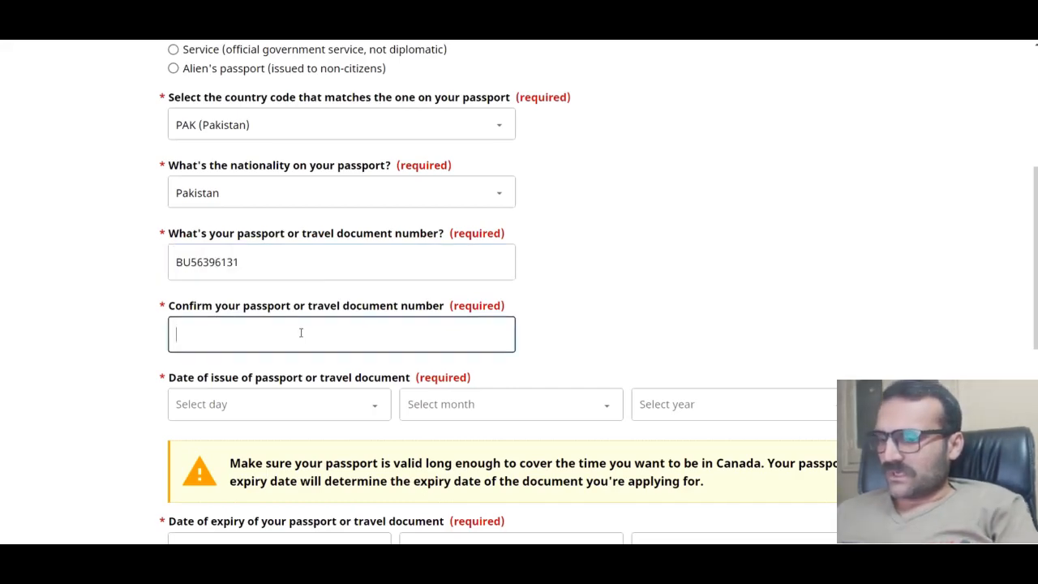
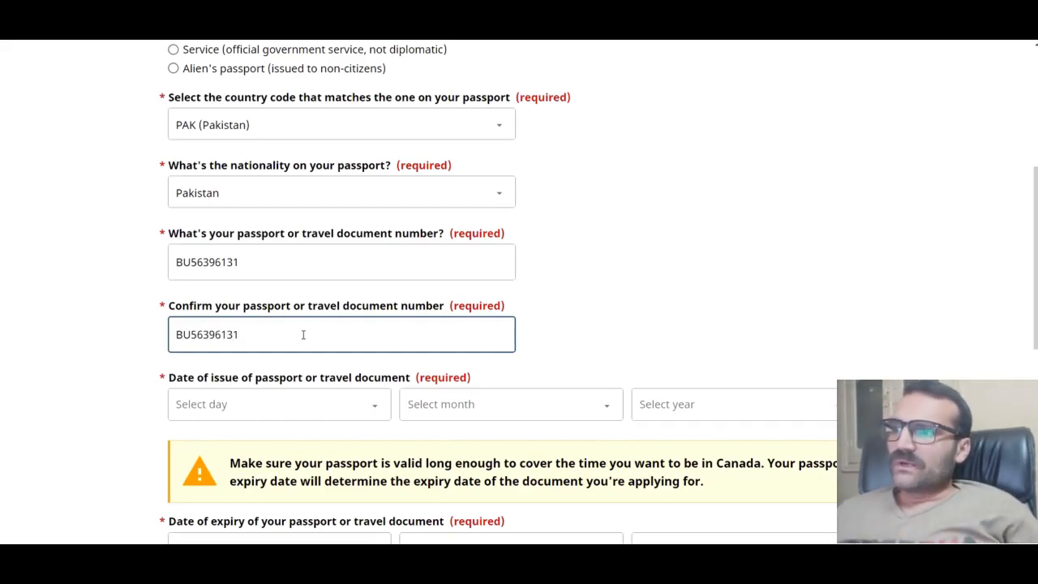
{"action": "scroll", "coordinate": [303, 334], "scroll_direction": "down", "scroll_amount": 1}
Step: Set the passport issue date to 11 February 2021
{"action": "left_click", "coordinate": [313, 299]}
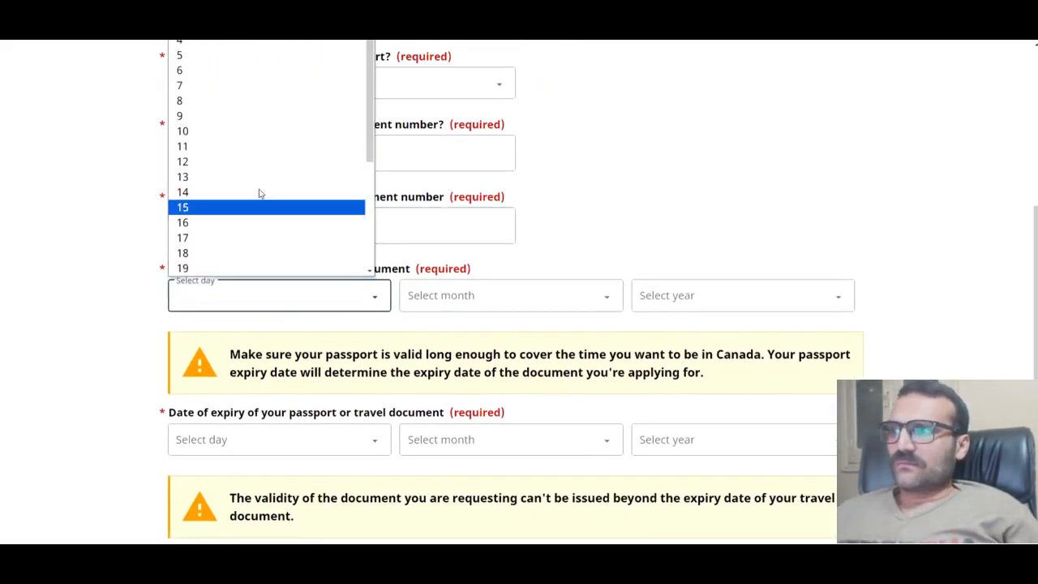
{"action": "left_click", "coordinate": [216, 151]}
{"action": "left_click", "coordinate": [454, 297]}
{"action": "left_click", "coordinate": [444, 351]}
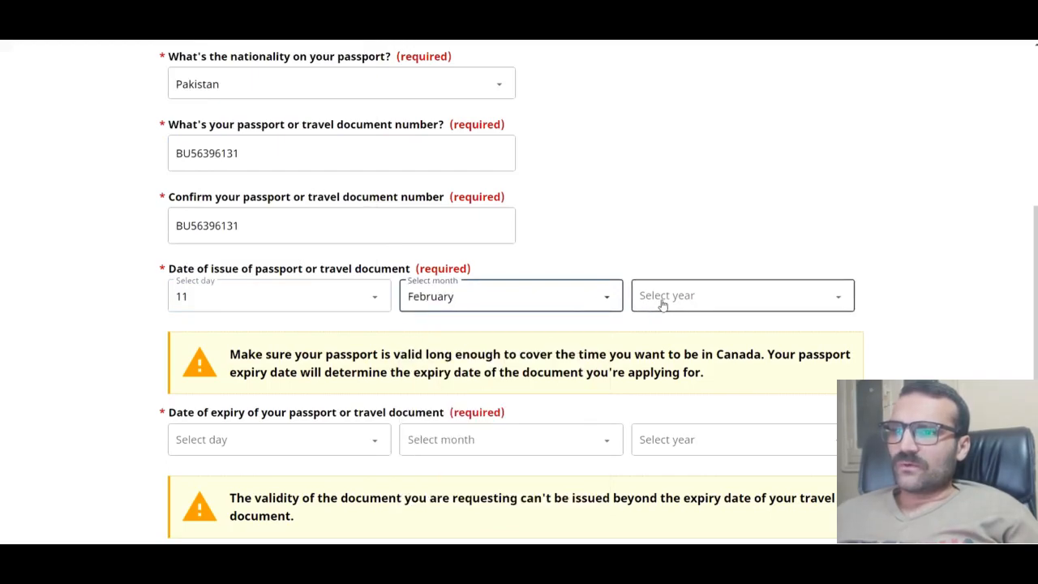
{"action": "left_click", "coordinate": [663, 303]}
{"action": "left_click", "coordinate": [662, 366]}
Step: Set the passport expiry date to 10 February 2031
{"action": "scroll", "coordinate": [533, 363], "scroll_direction": "down", "scroll_amount": 1}
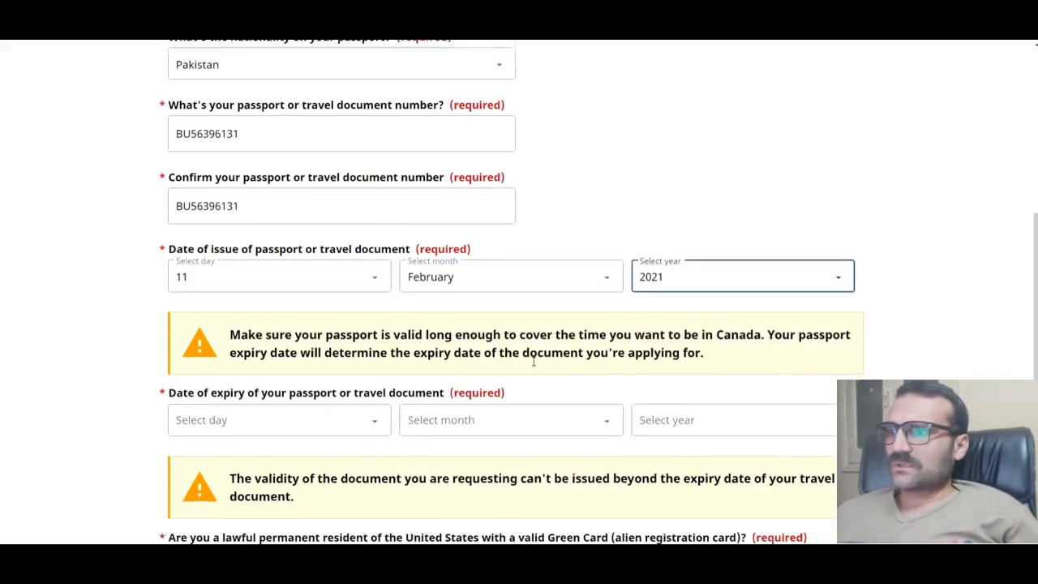
{"action": "scroll", "coordinate": [534, 362], "scroll_direction": "down", "scroll_amount": 1}
{"action": "left_click", "coordinate": [294, 386]}
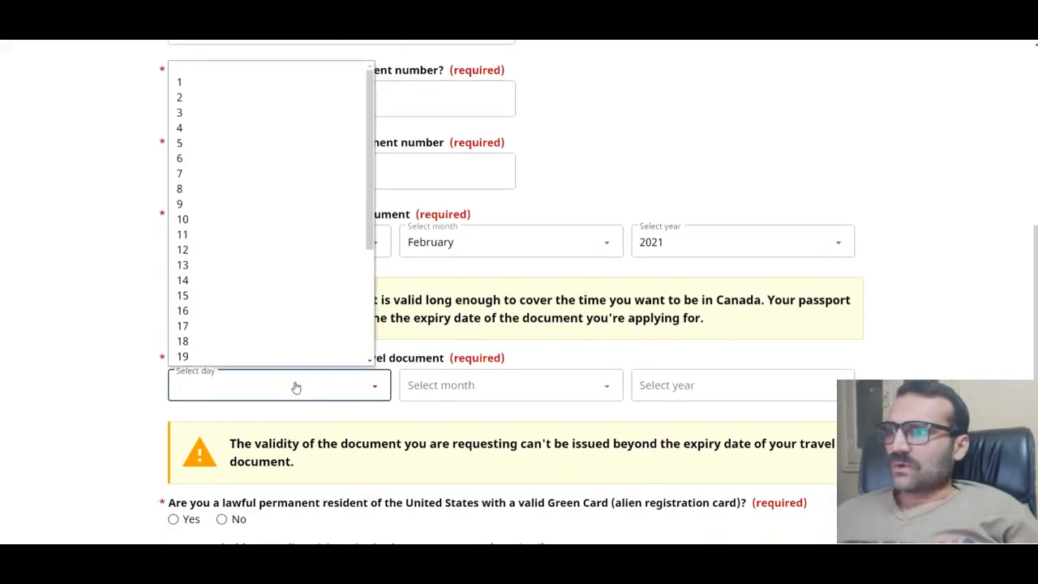
{"action": "left_click", "coordinate": [228, 212]}
{"action": "left_click", "coordinate": [451, 386]}
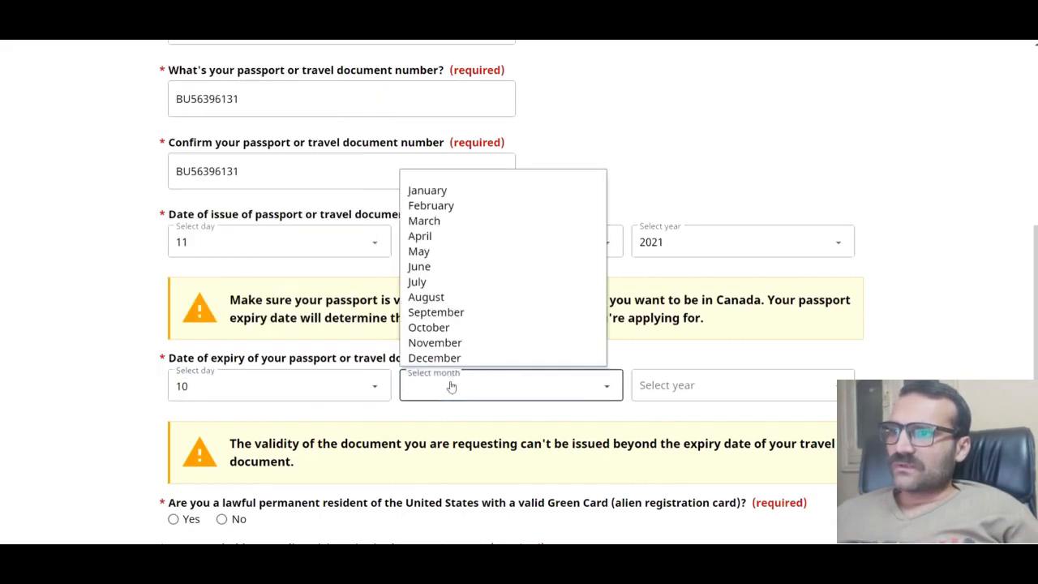
{"action": "left_click", "coordinate": [444, 208]}
{"action": "left_click", "coordinate": [686, 389]}
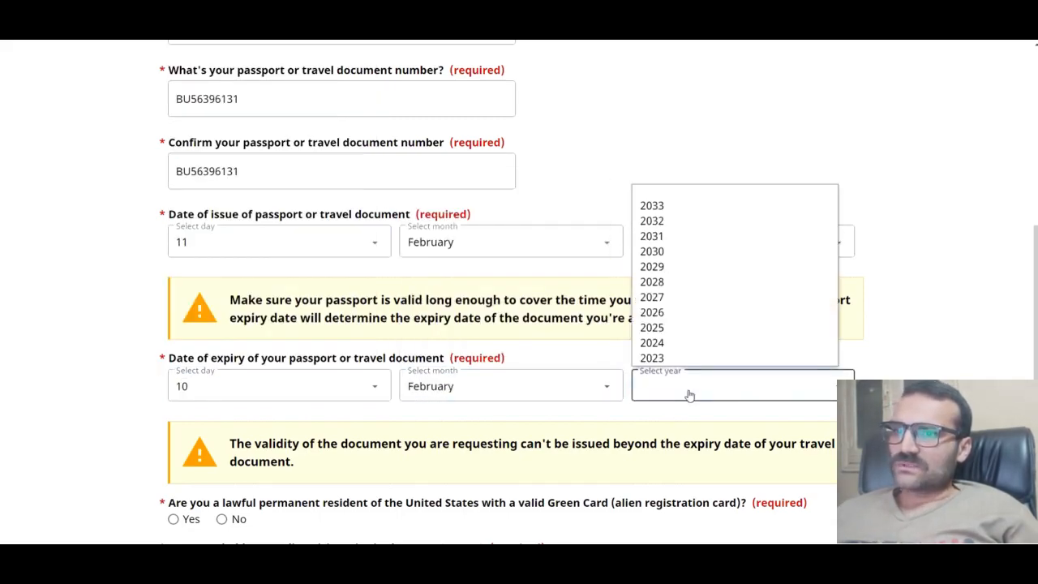
{"action": "left_click", "coordinate": [673, 235]}
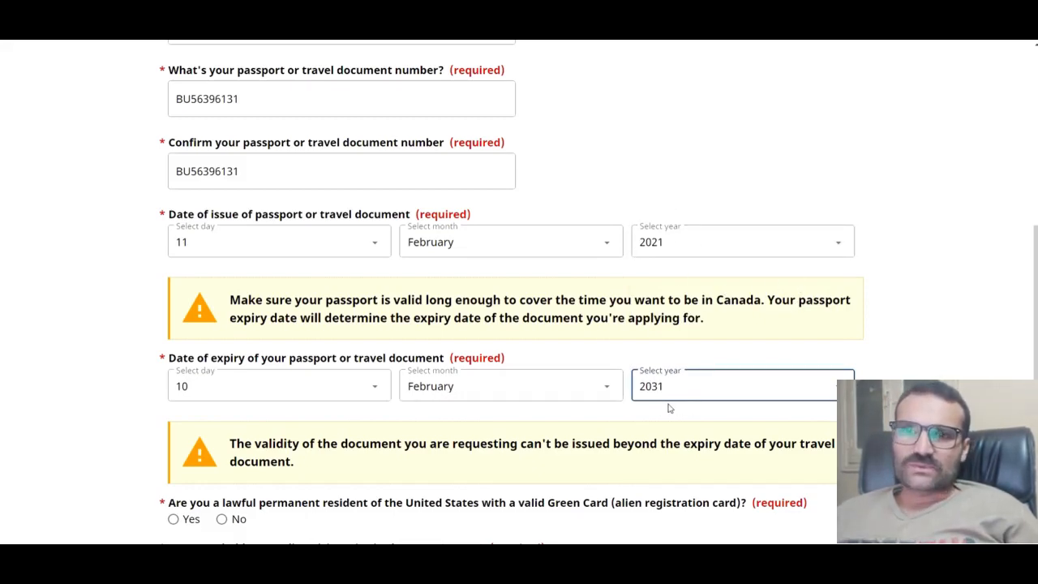
{"action": "scroll", "coordinate": [688, 409], "scroll_direction": "down", "scroll_amount": 2}
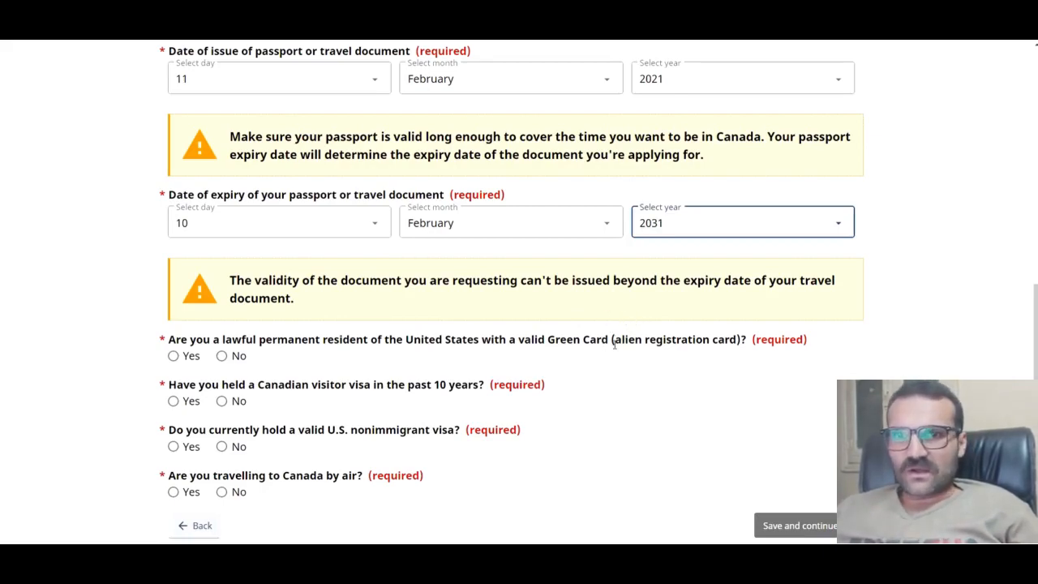
Step: Answer No for green card, Canadian visa and U.S. nonimmigrant visa, Yes for air travel, and save
{"action": "left_click", "coordinate": [223, 356]}
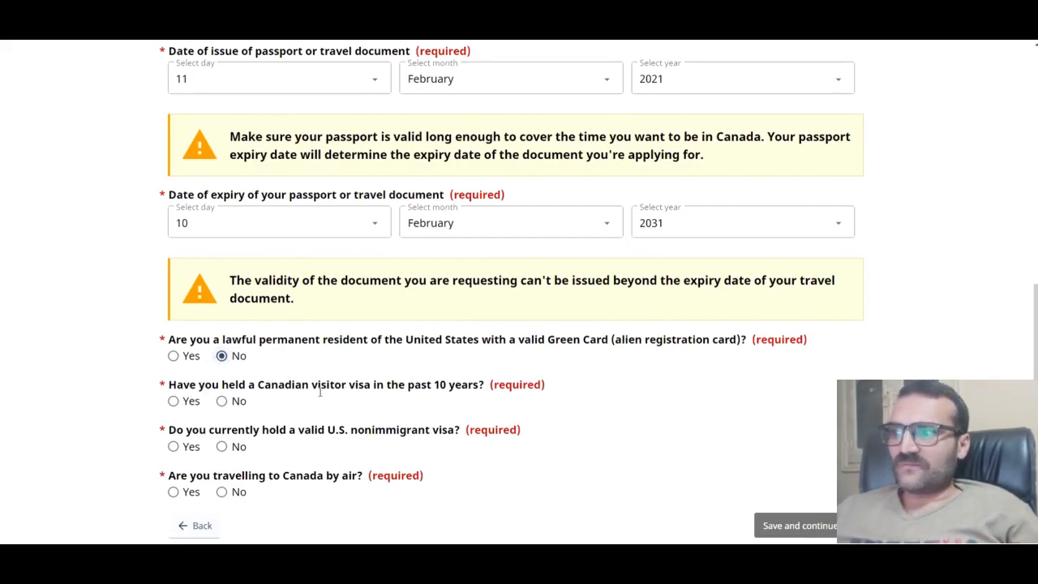
{"action": "left_click", "coordinate": [221, 403]}
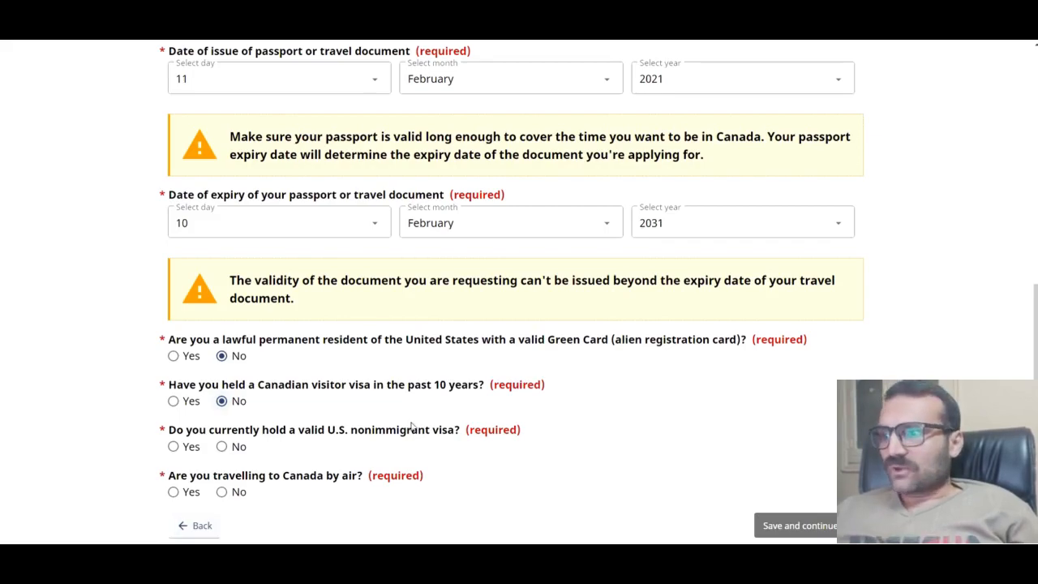
{"action": "left_click", "coordinate": [172, 446]}
{"action": "scroll", "coordinate": [232, 426], "scroll_direction": "down", "scroll_amount": 3}
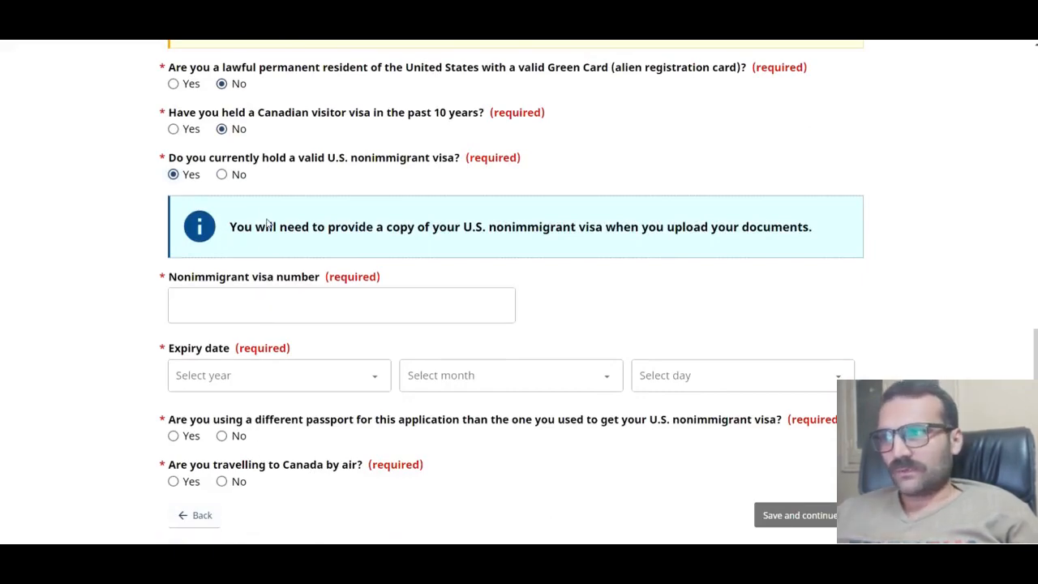
{"action": "left_click", "coordinate": [222, 175]}
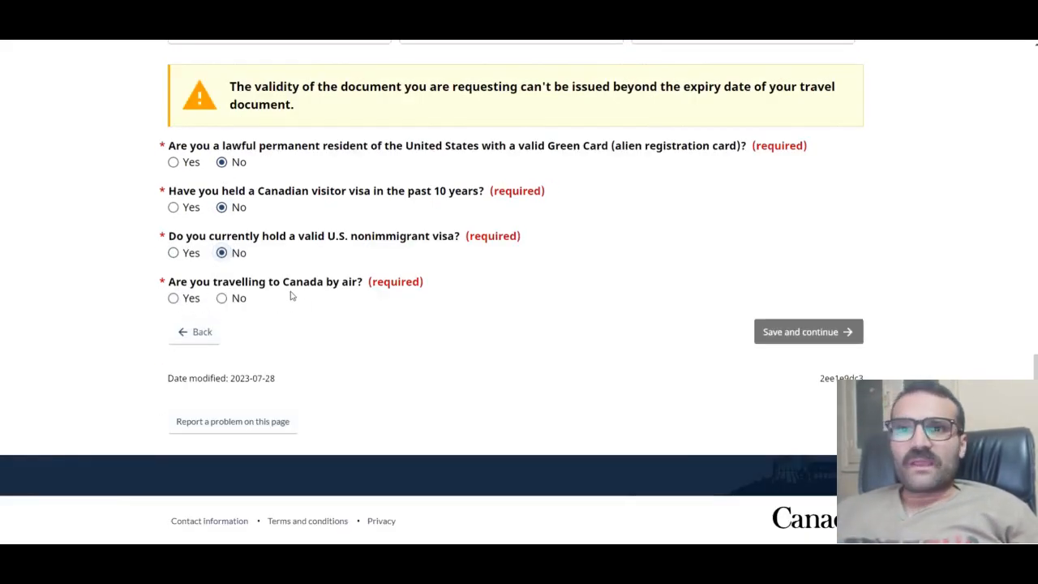
{"action": "left_click", "coordinate": [172, 297]}
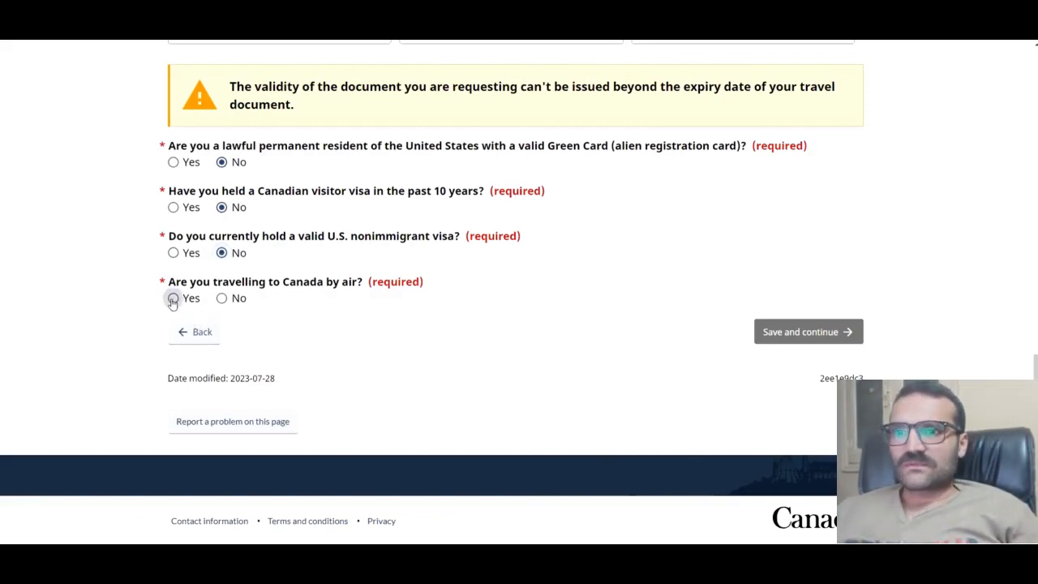
{"action": "left_click", "coordinate": [807, 339]}
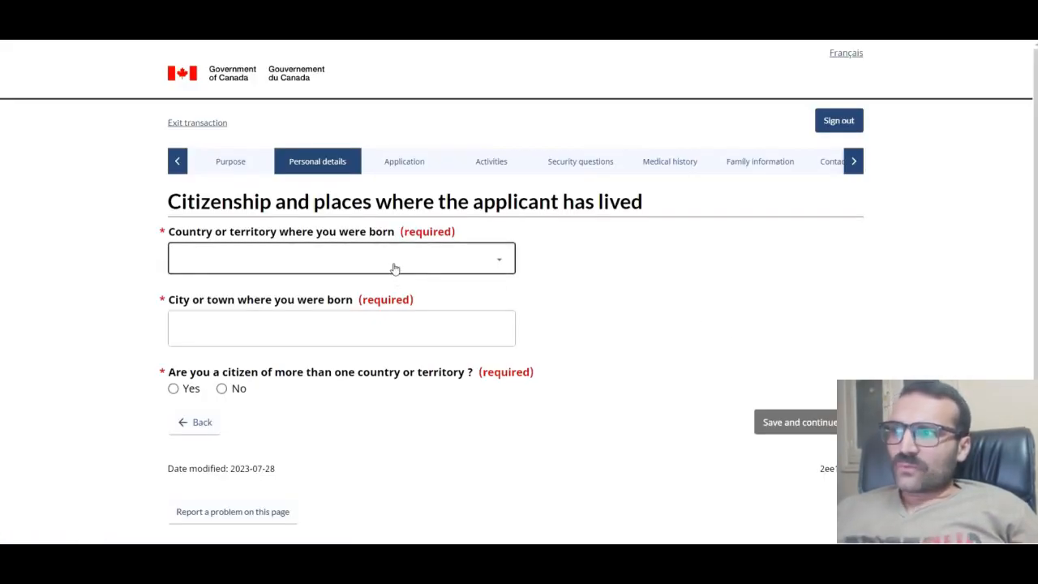
Step: Record the place of birth as Vehari, Pakistan
{"action": "left_click", "coordinate": [405, 263]}
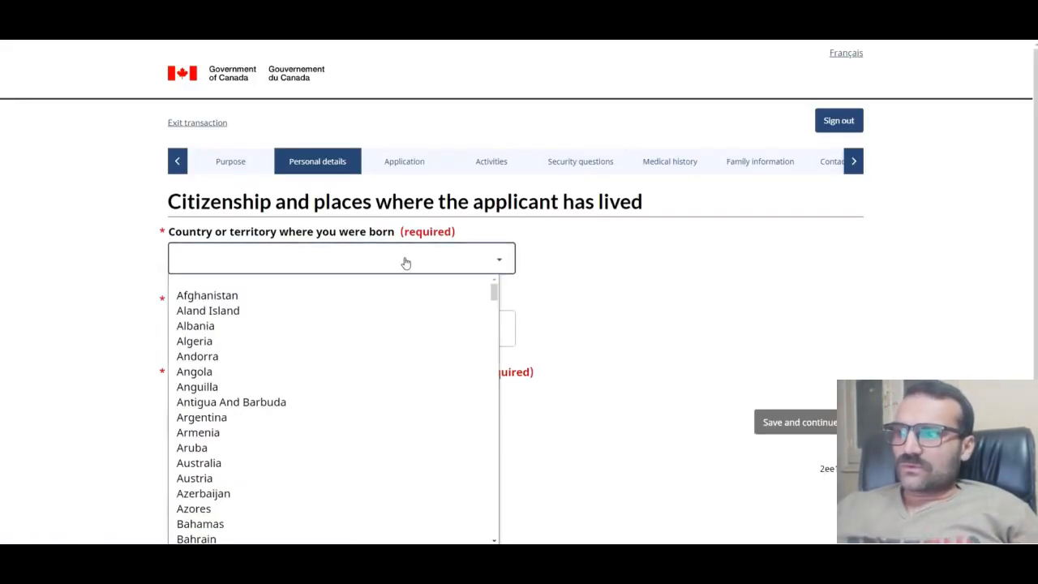
{"action": "key", "text": "p"}
{"action": "left_click", "coordinate": [255, 537]}
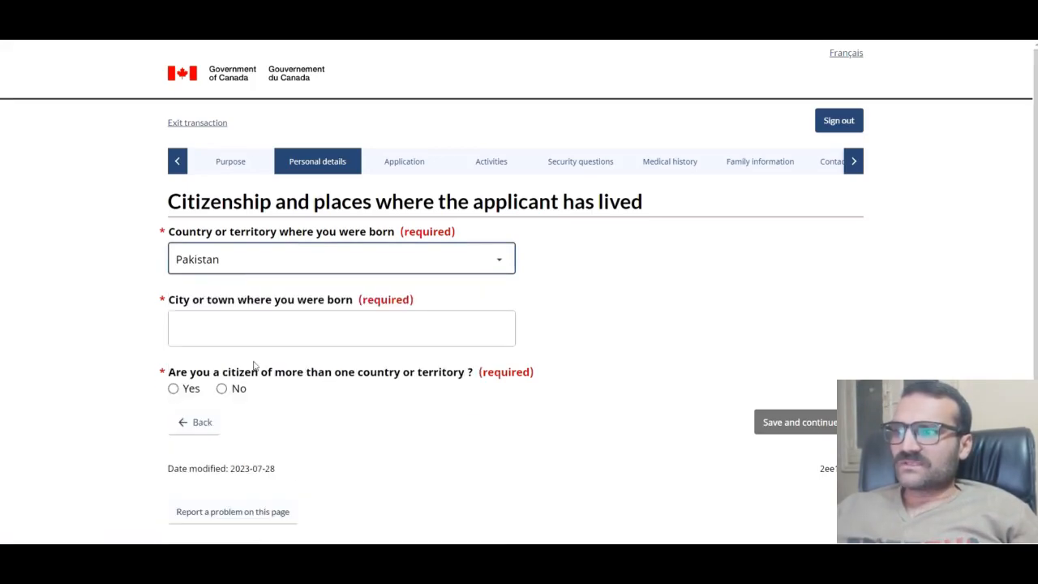
{"action": "left_click", "coordinate": [377, 323]}
{"action": "type", "text": "V"}
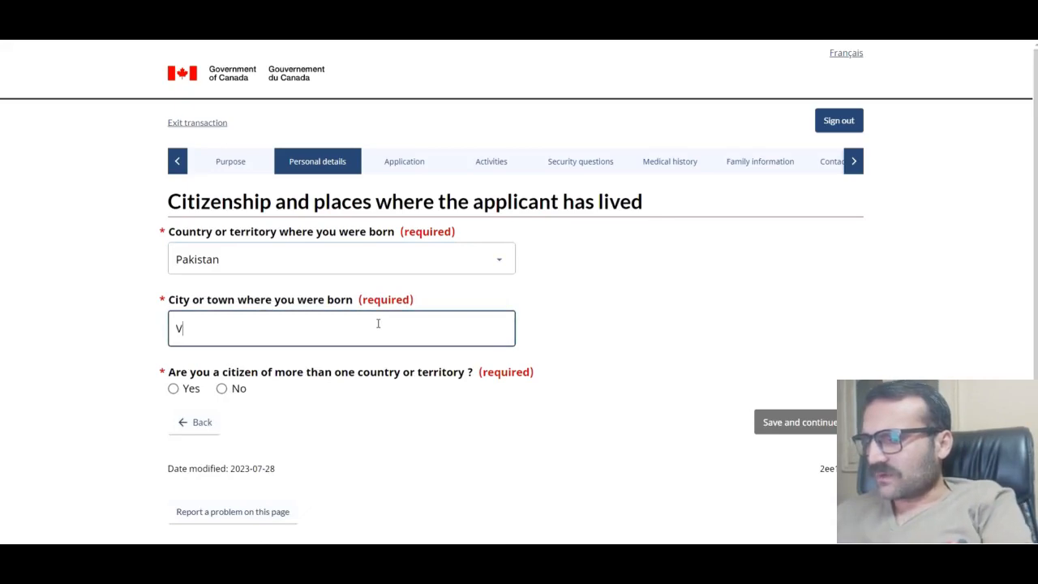
{"action": "type", "text": "ehari"}
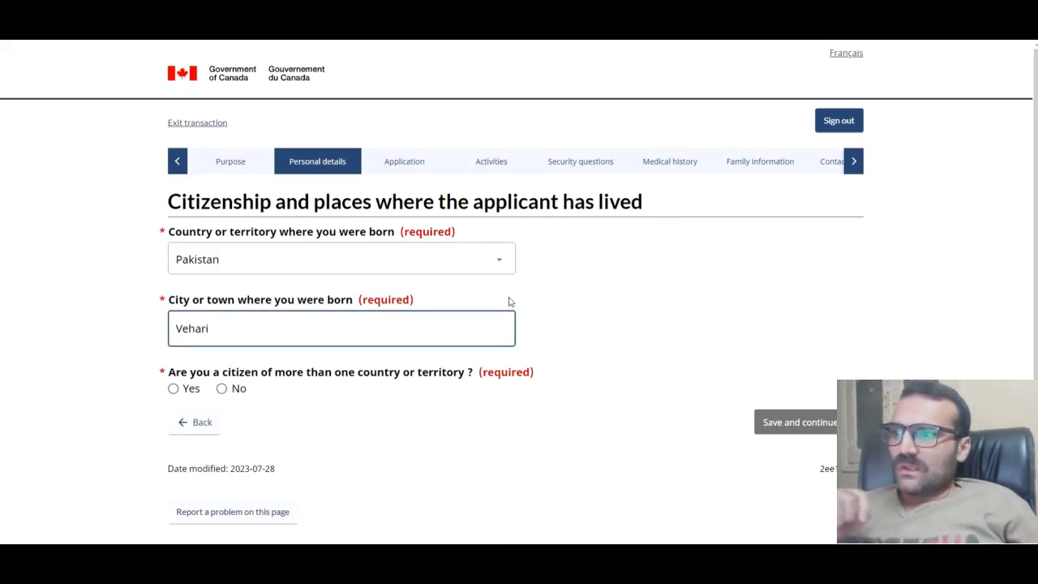
Step: Declare sole Pakistani citizenship held since birth, then save and continue
{"action": "scroll", "coordinate": [503, 300], "scroll_direction": "down", "scroll_amount": 2}
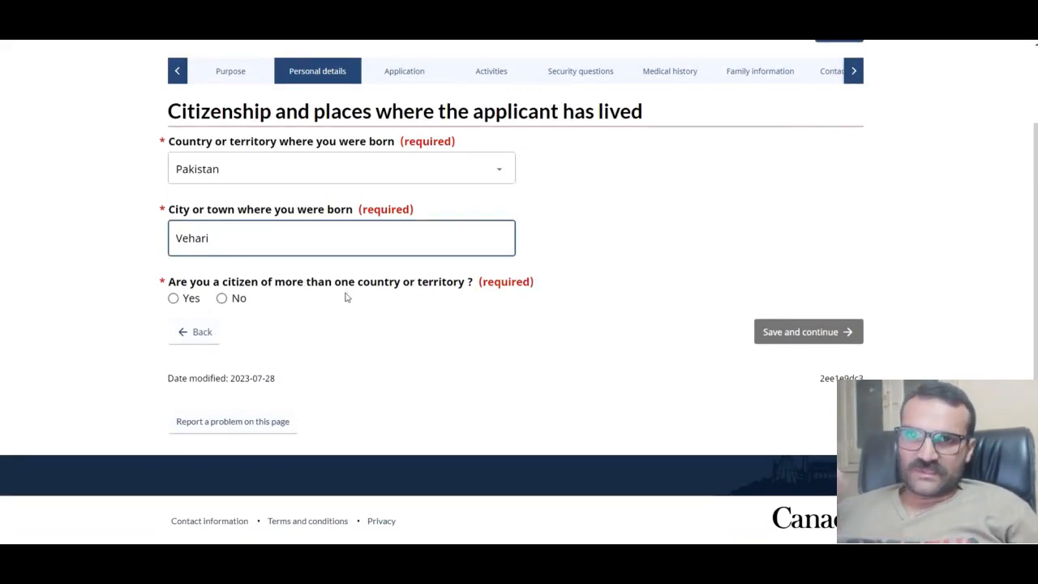
{"action": "left_click", "coordinate": [223, 304]}
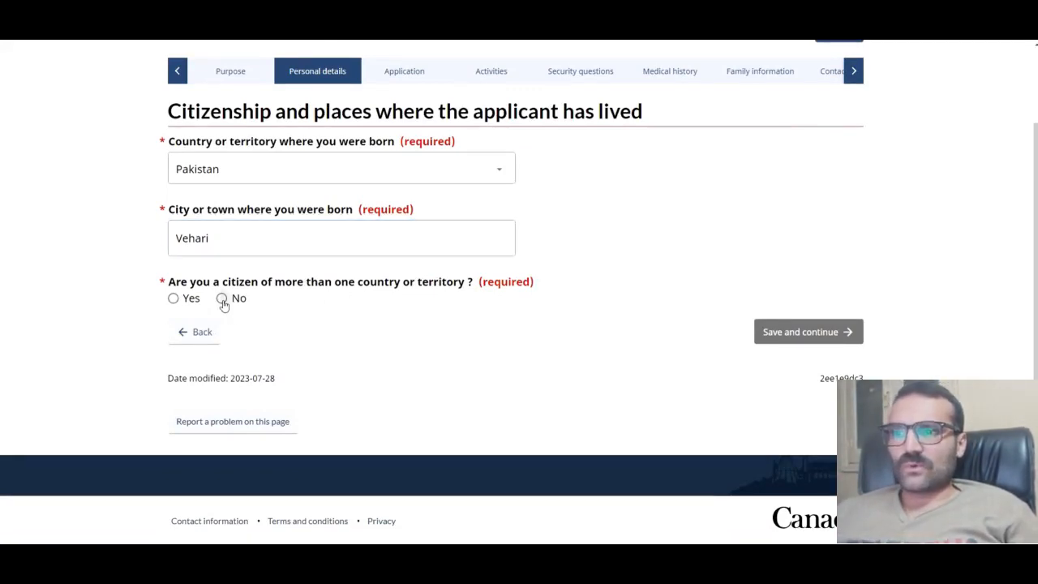
{"action": "scroll", "coordinate": [348, 394], "scroll_direction": "down", "scroll_amount": 2}
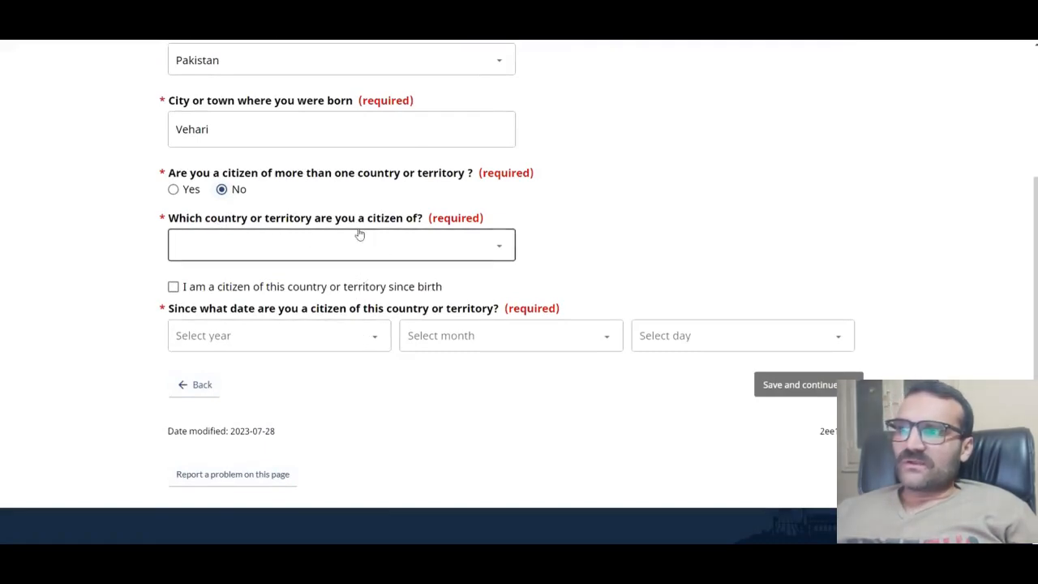
{"action": "left_click", "coordinate": [412, 243]}
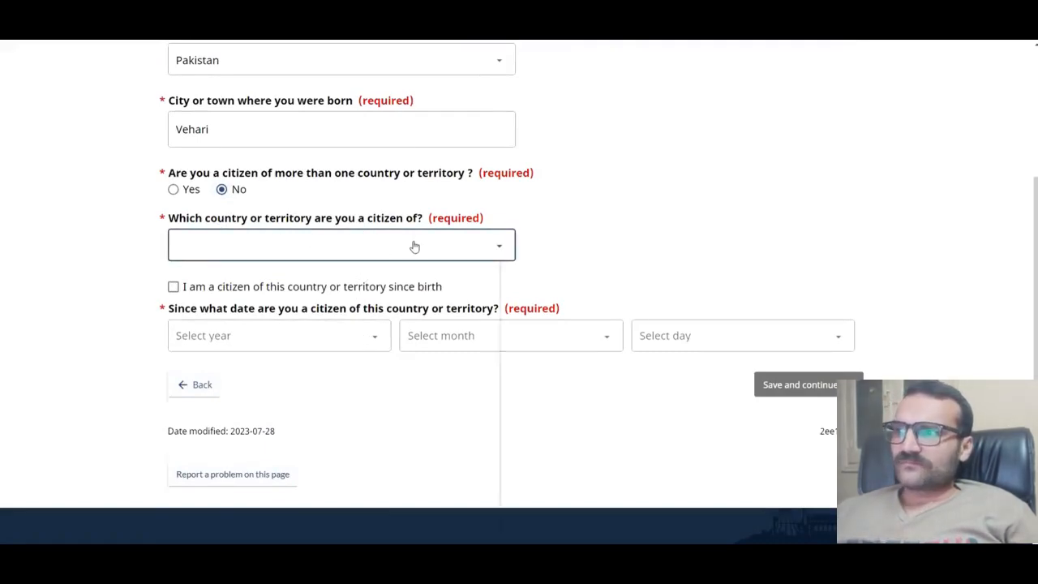
{"action": "key", "text": "p"}
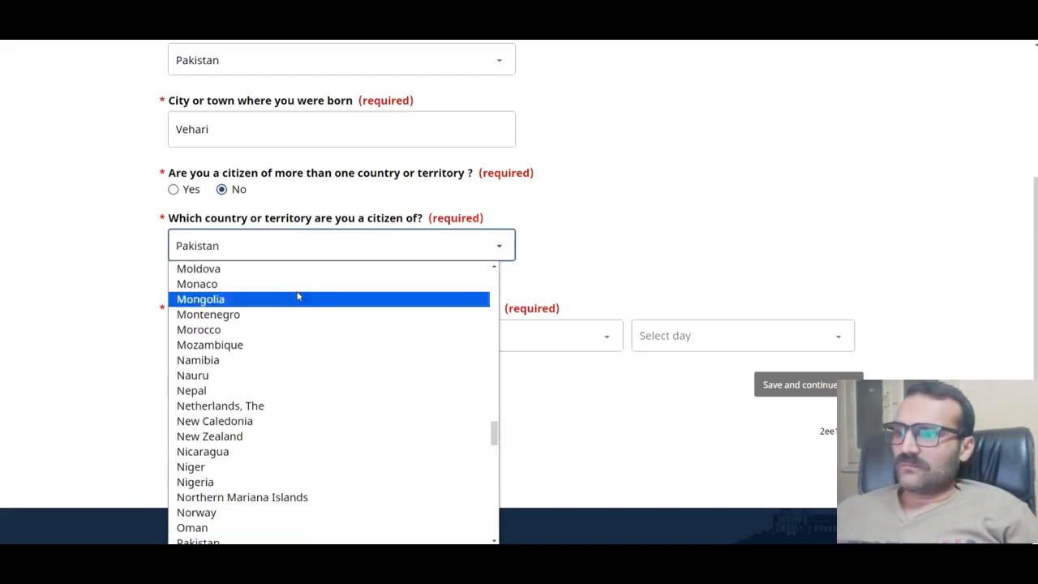
{"action": "left_click", "coordinate": [218, 537]}
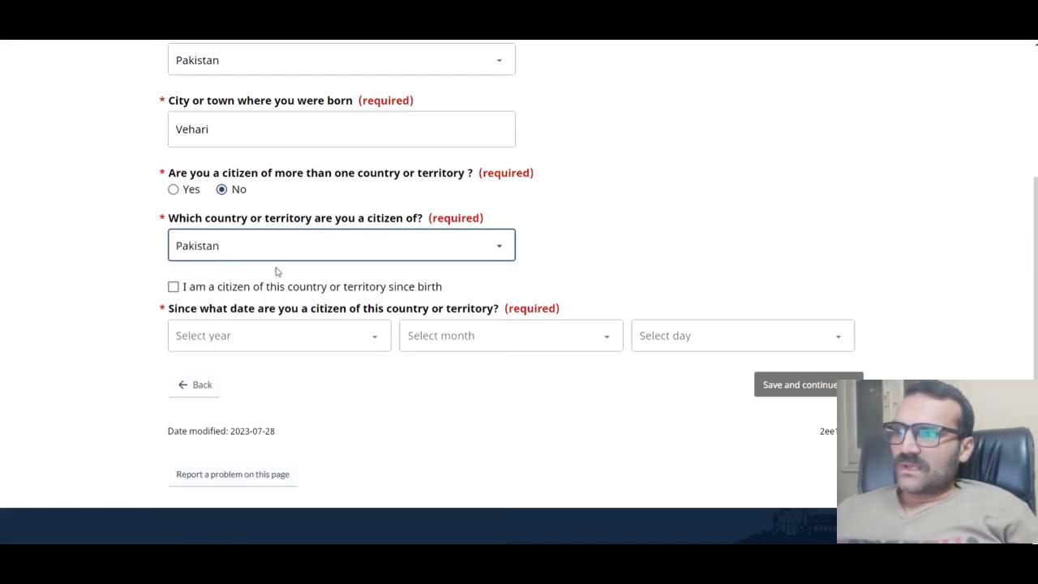
{"action": "left_click", "coordinate": [173, 287]}
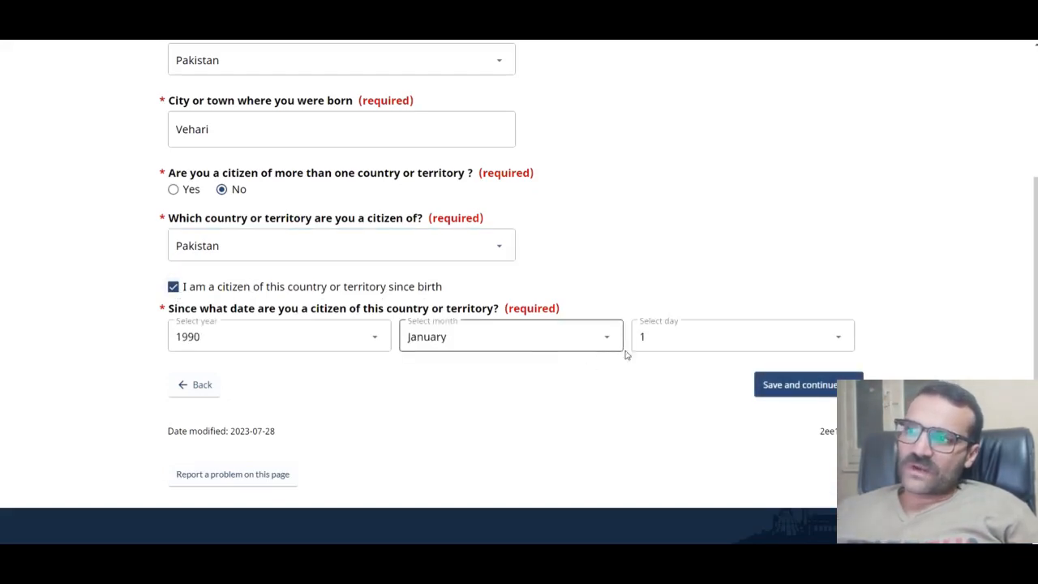
{"action": "scroll", "coordinate": [478, 308], "scroll_direction": "down", "scroll_amount": 1}
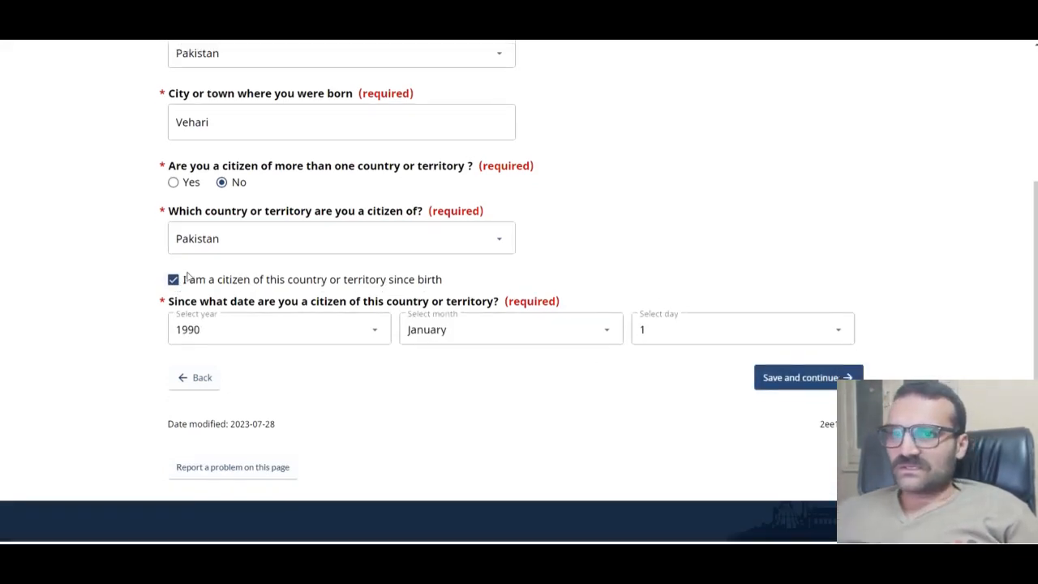
{"action": "left_click", "coordinate": [801, 332]}
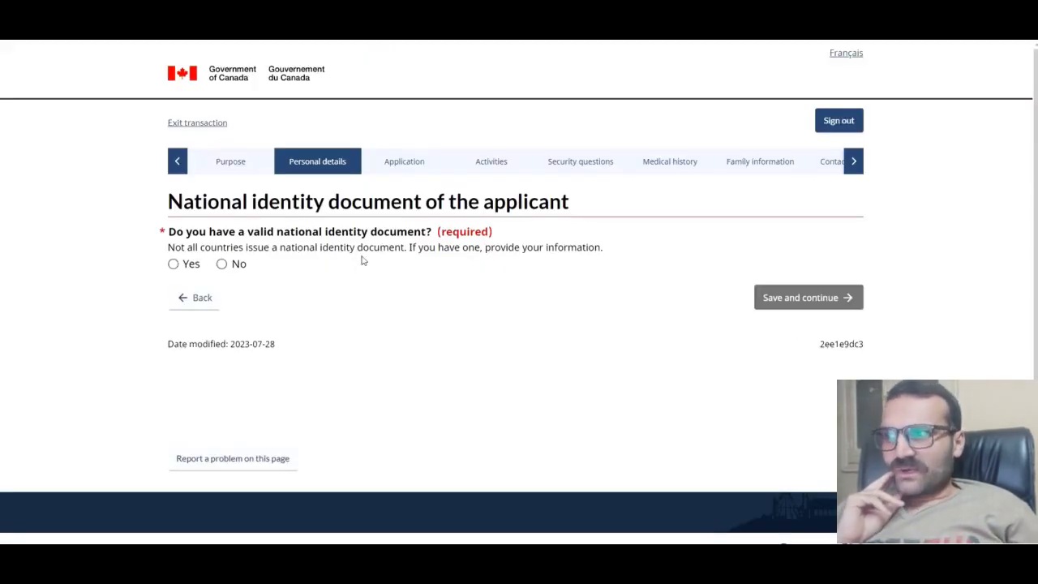
Step: Confirm having a national identity document and enter its number twice
{"action": "left_click", "coordinate": [188, 265]}
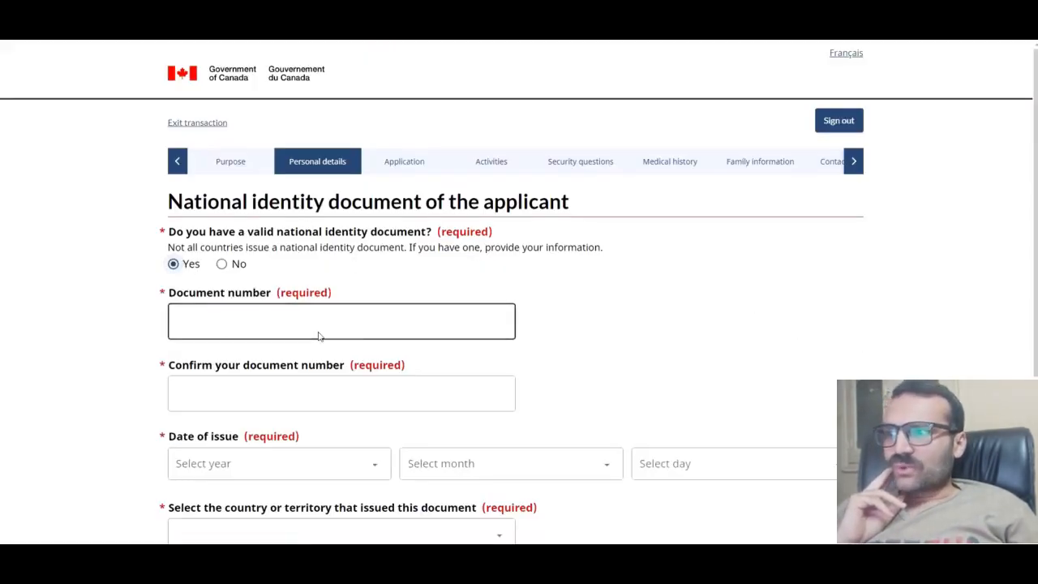
{"action": "scroll", "coordinate": [318, 336], "scroll_direction": "down", "scroll_amount": 2}
{"action": "left_click", "coordinate": [294, 210]}
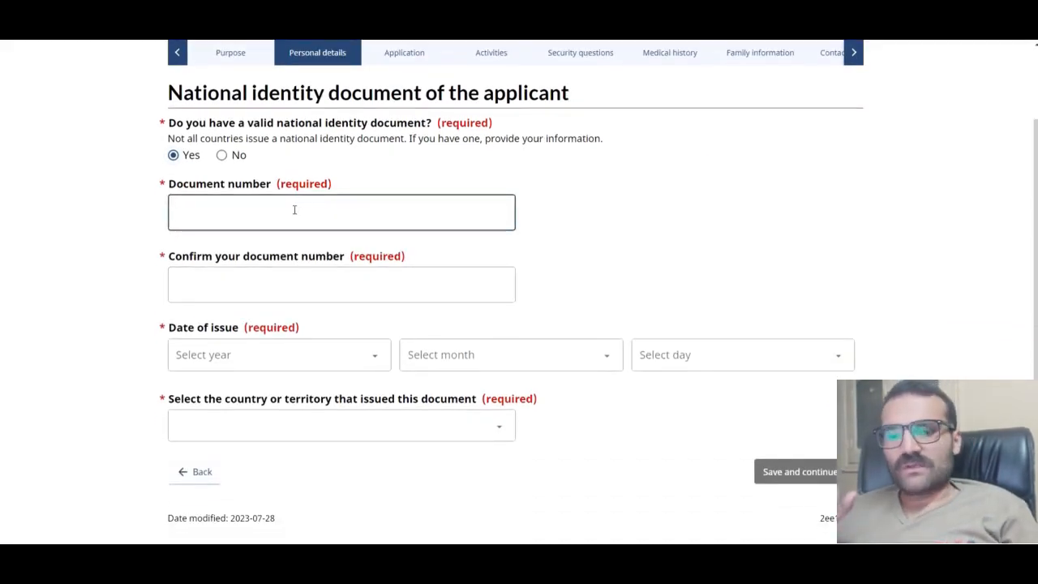
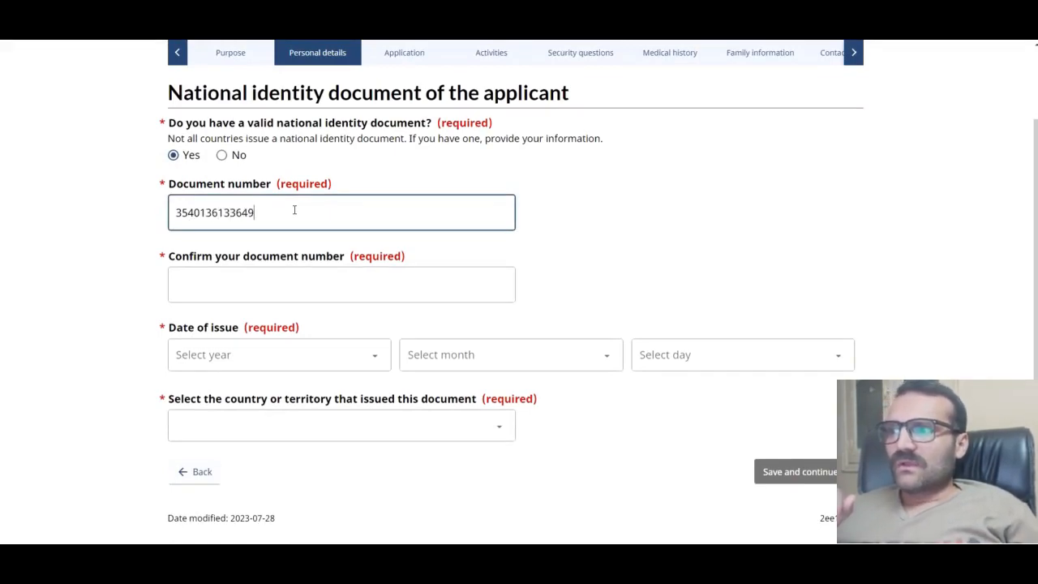
{"action": "left_click", "coordinate": [306, 297]}
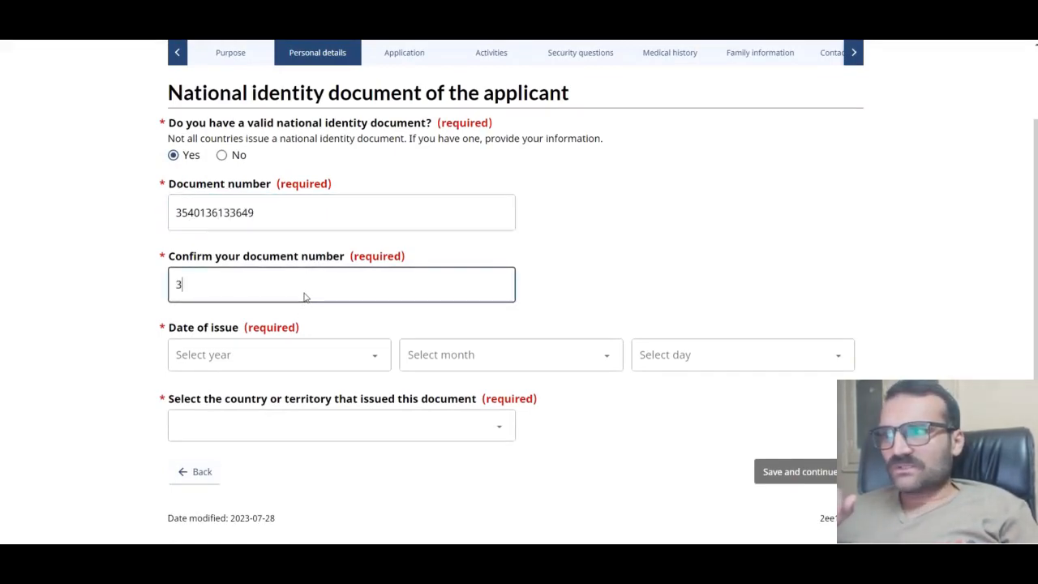
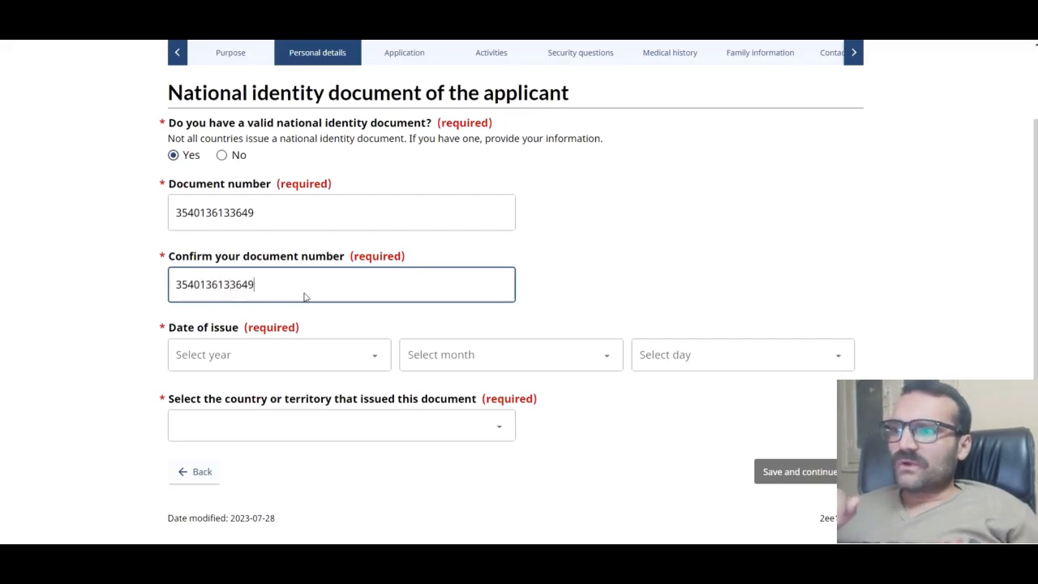
Step: Set the document's issue date to 16 August 2014 and issuer to Pakistan, then save
{"action": "left_click", "coordinate": [316, 353]}
{"action": "left_click", "coordinate": [245, 204]}
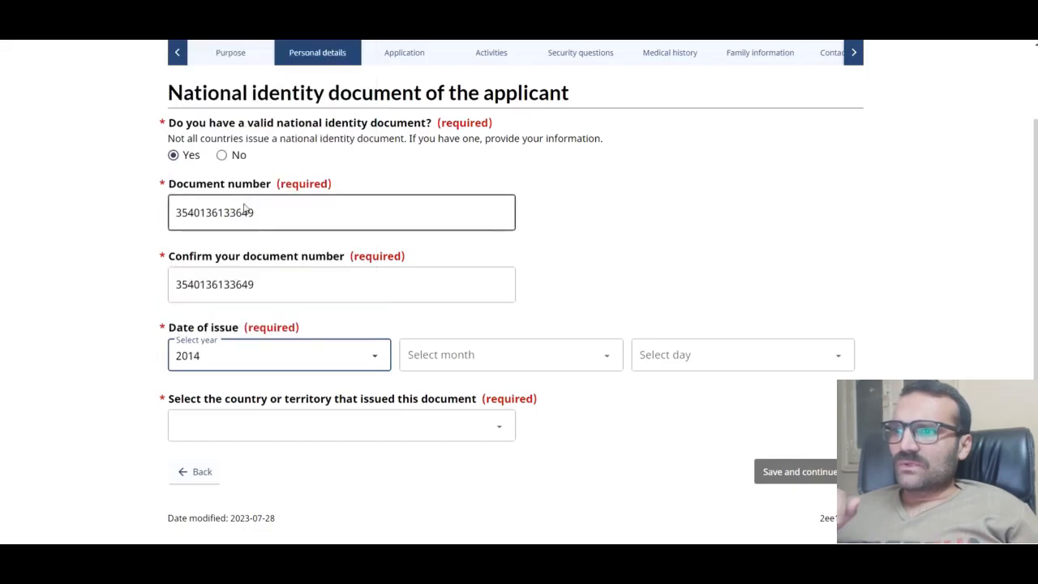
{"action": "left_click", "coordinate": [557, 354]}
{"action": "left_click", "coordinate": [454, 266]}
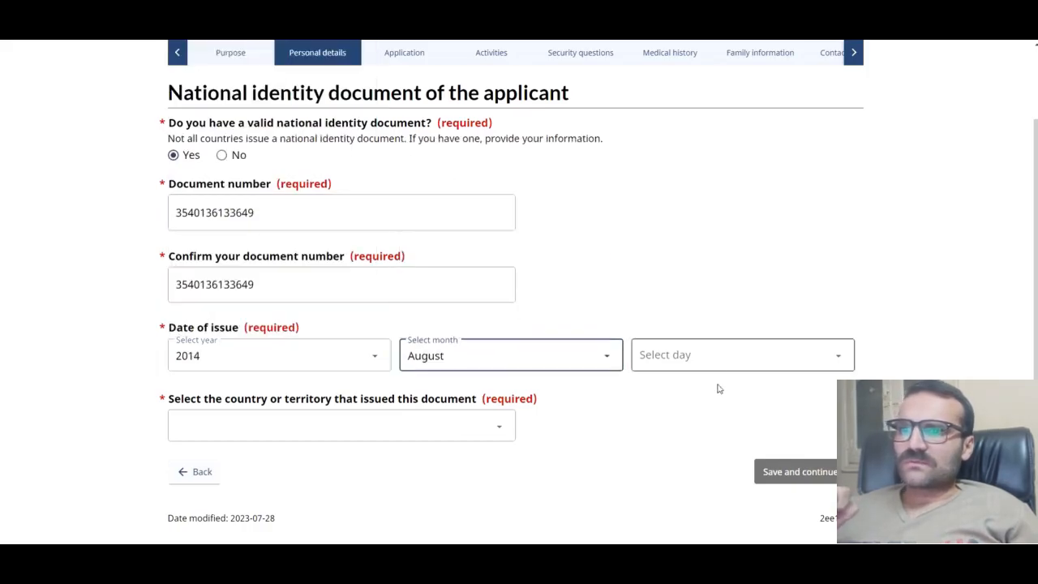
{"action": "left_click", "coordinate": [713, 356]}
{"action": "left_click", "coordinate": [657, 268]}
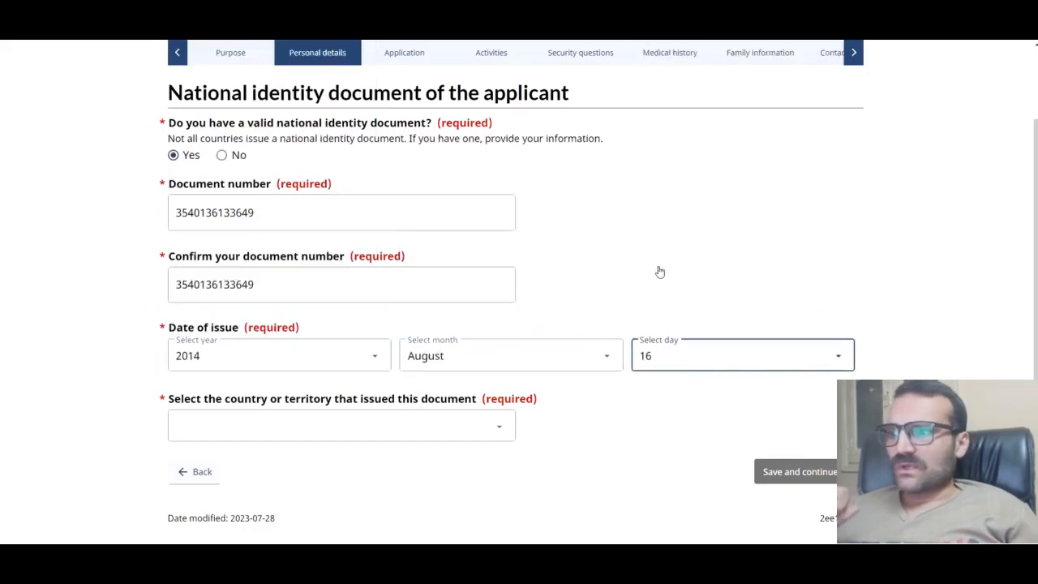
{"action": "left_click", "coordinate": [319, 431]}
{"action": "type", "text": "pak"}
{"action": "left_click", "coordinate": [226, 397]}
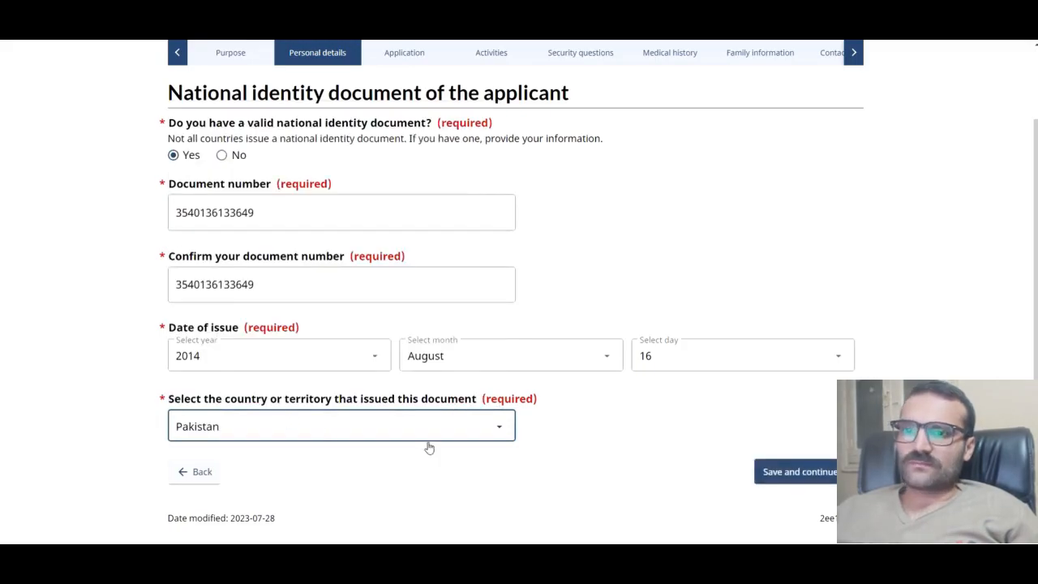
{"action": "left_click", "coordinate": [782, 471]}
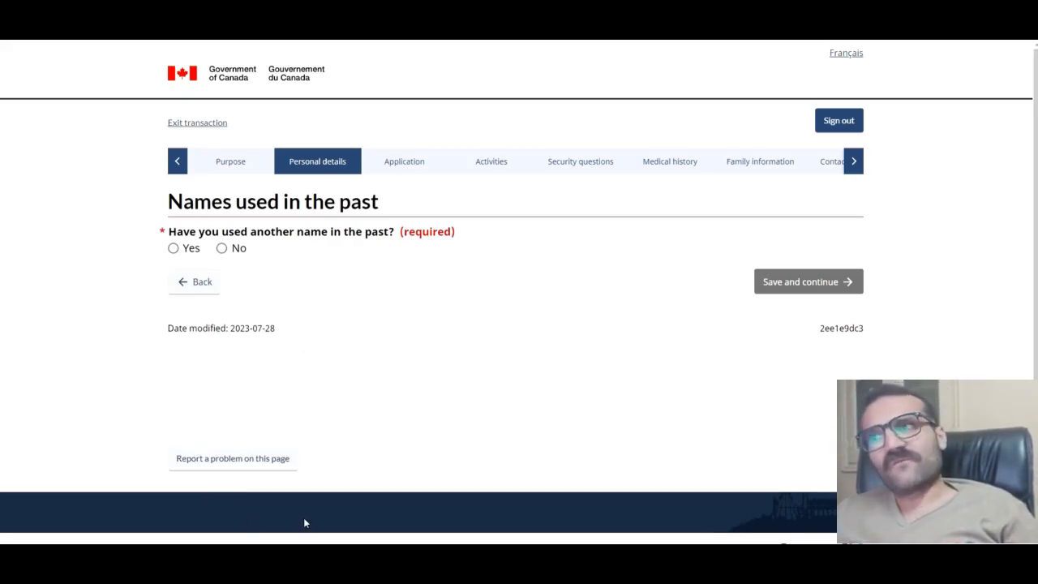
Step: Answer No to 'Have you used another name in the past?' and save
{"action": "left_click", "coordinate": [222, 248]}
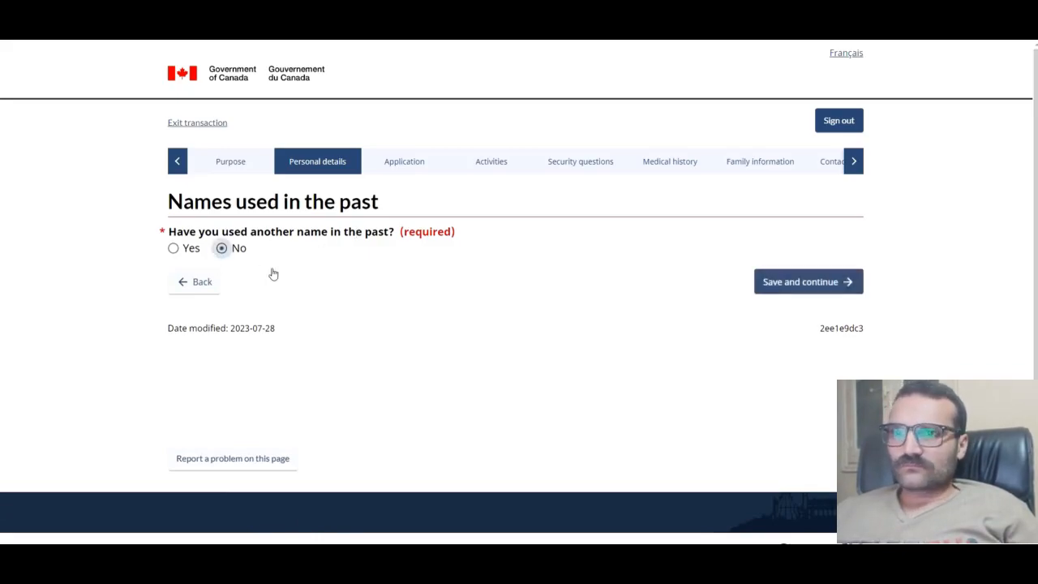
{"action": "left_click", "coordinate": [826, 285]}
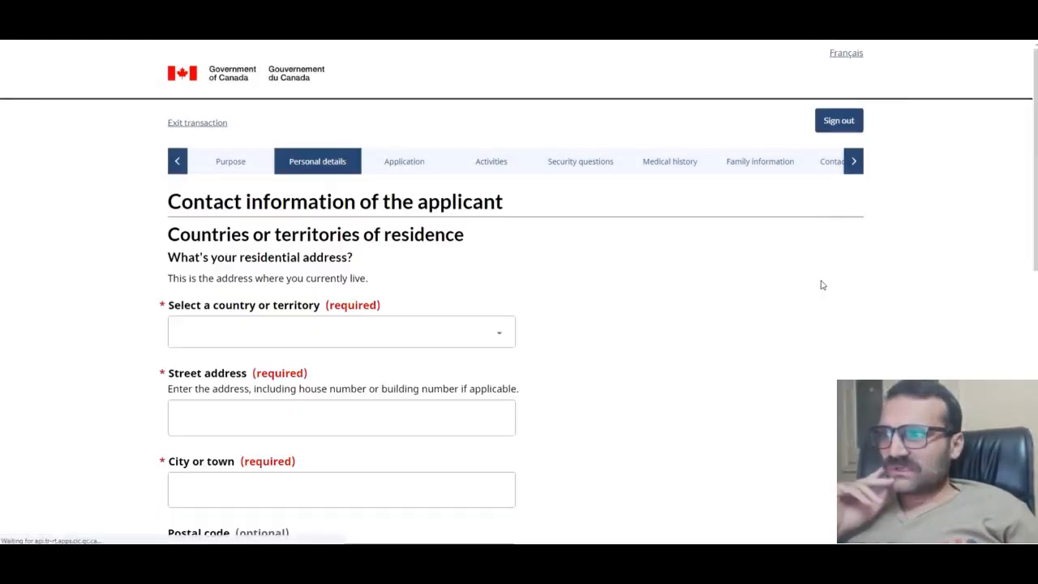
Step: Choose Pakistan as the residential address country
{"action": "scroll", "coordinate": [339, 256], "scroll_direction": "down", "scroll_amount": 1}
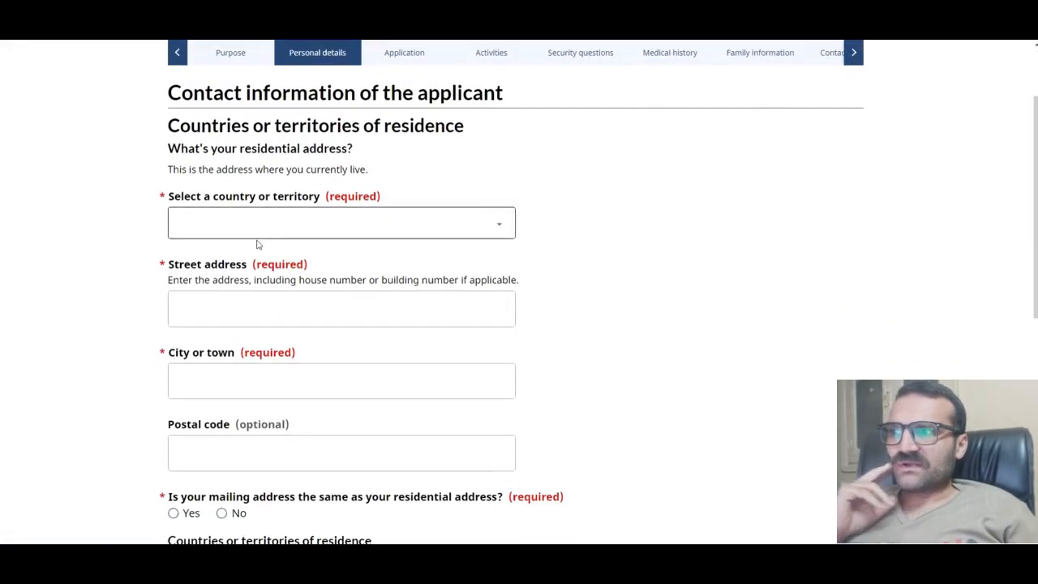
{"action": "left_click", "coordinate": [322, 219]}
{"action": "type", "text": "p"}
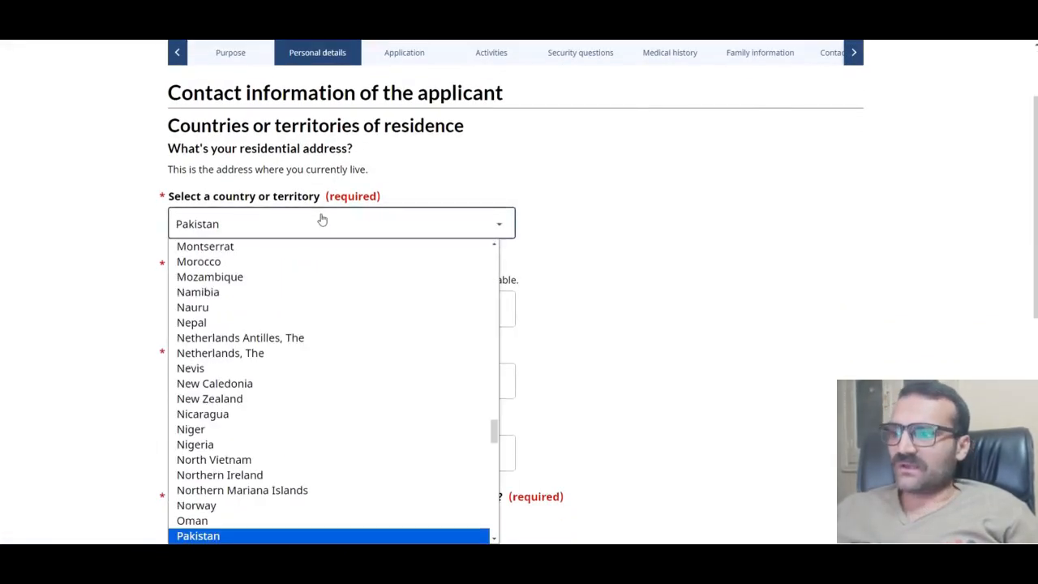
{"action": "scroll", "coordinate": [251, 435], "scroll_direction": "down", "scroll_amount": 3}
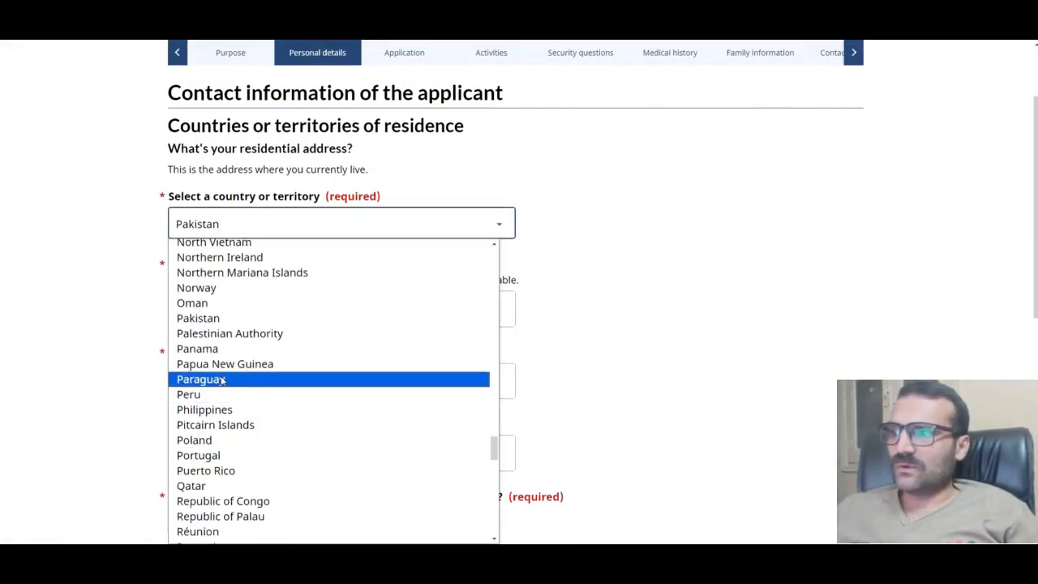
{"action": "left_click", "coordinate": [220, 319]}
Step: Enter the street, city and postal code, and mark the mailing address as the same
{"action": "scroll", "coordinate": [535, 307], "scroll_direction": "down", "scroll_amount": 1}
{"action": "left_click", "coordinate": [370, 251]}
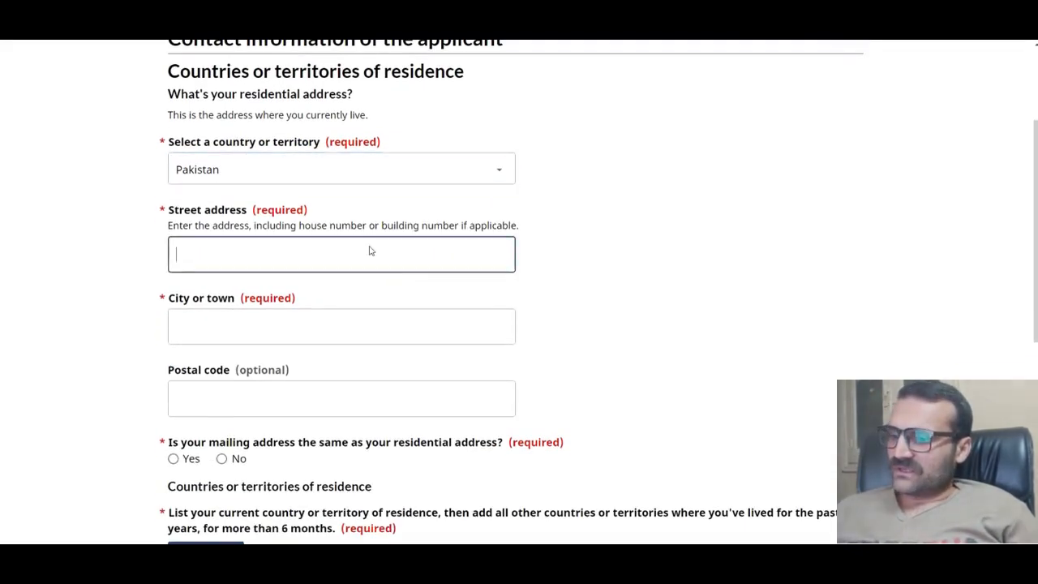
{"action": "type", "text": "2"}
{"action": "scroll", "coordinate": [370, 252], "scroll_direction": "down", "scroll_amount": 1}
{"action": "left_click", "coordinate": [319, 264]}
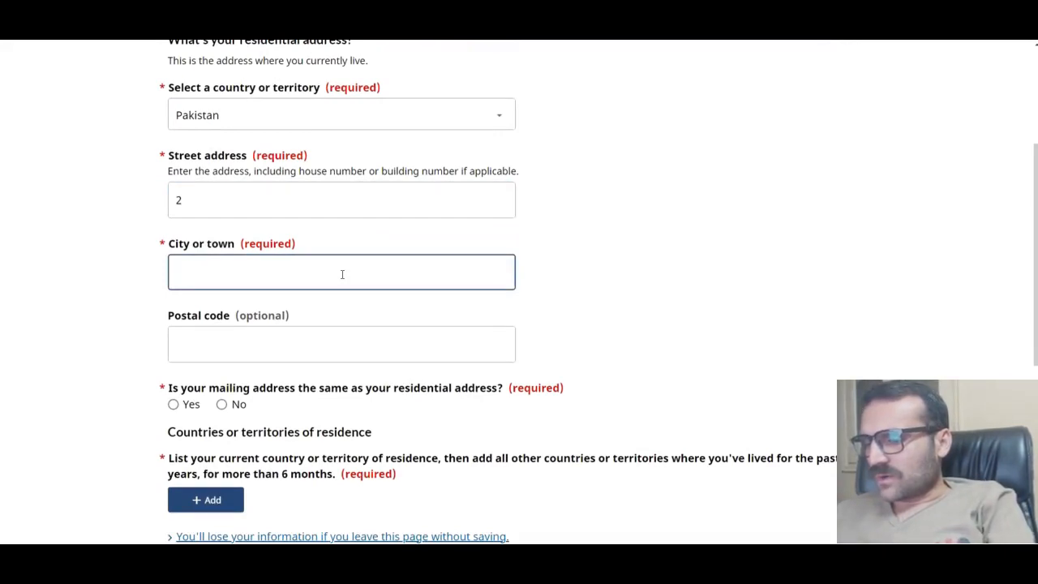
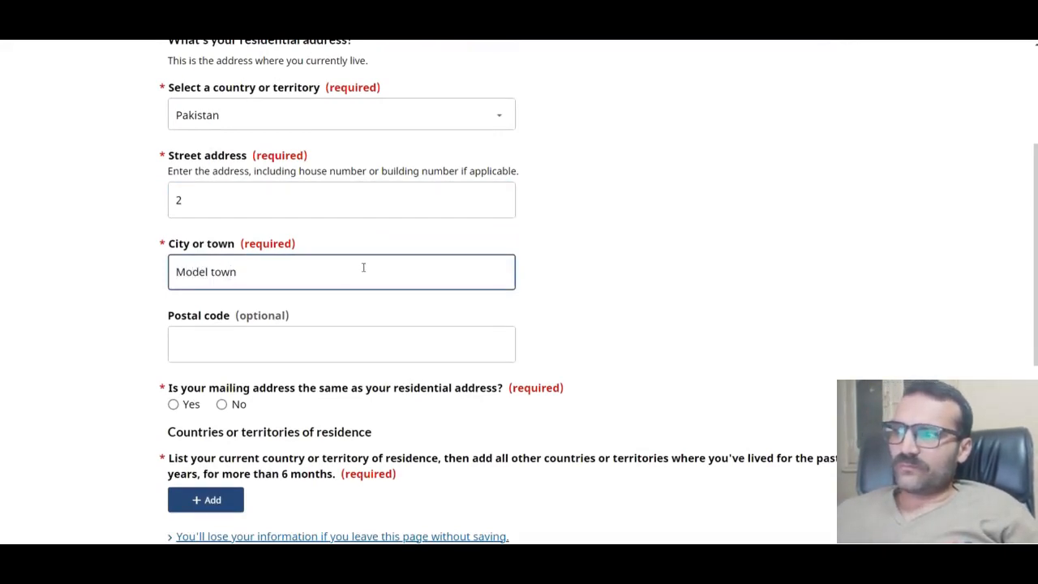
{"action": "left_click", "coordinate": [290, 341]}
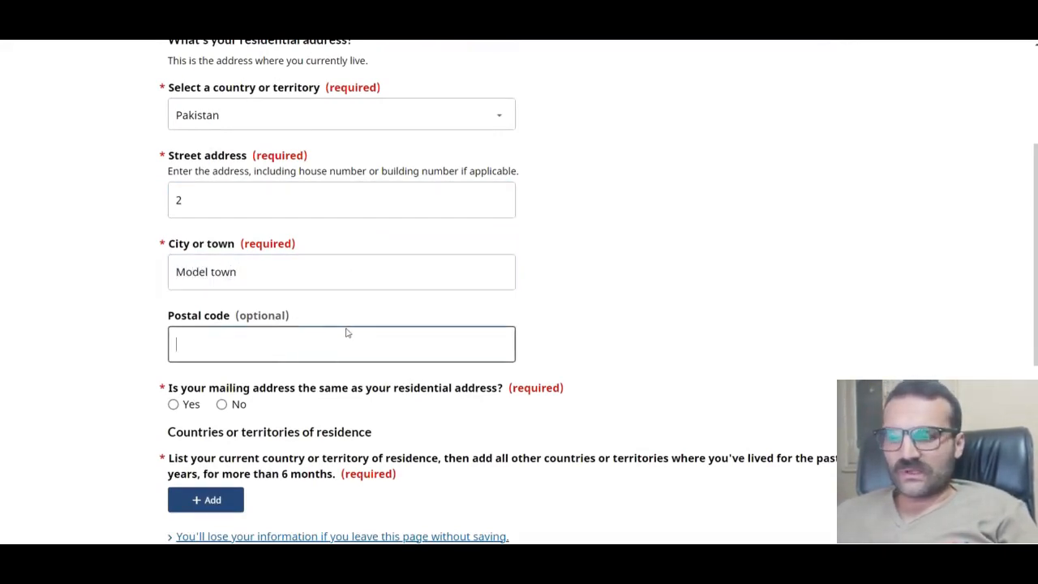
{"action": "type", "text": "61010"}
{"action": "scroll", "coordinate": [317, 317], "scroll_direction": "down", "scroll_amount": 2}
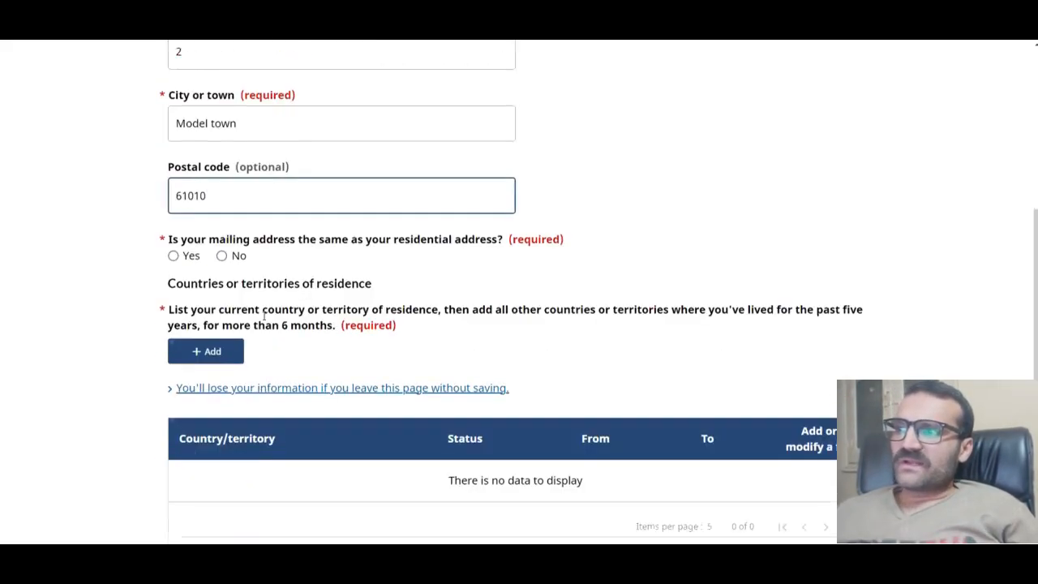
{"action": "left_click", "coordinate": [177, 242]}
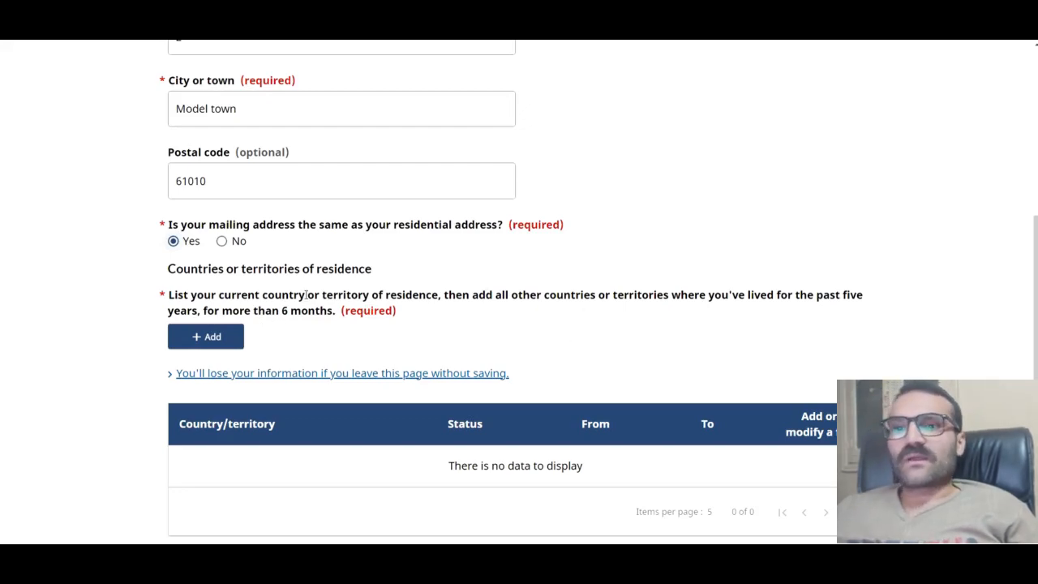
Step: Correct the street address by retyping it in full
{"action": "scroll", "coordinate": [340, 324], "scroll_direction": "down", "scroll_amount": 1}
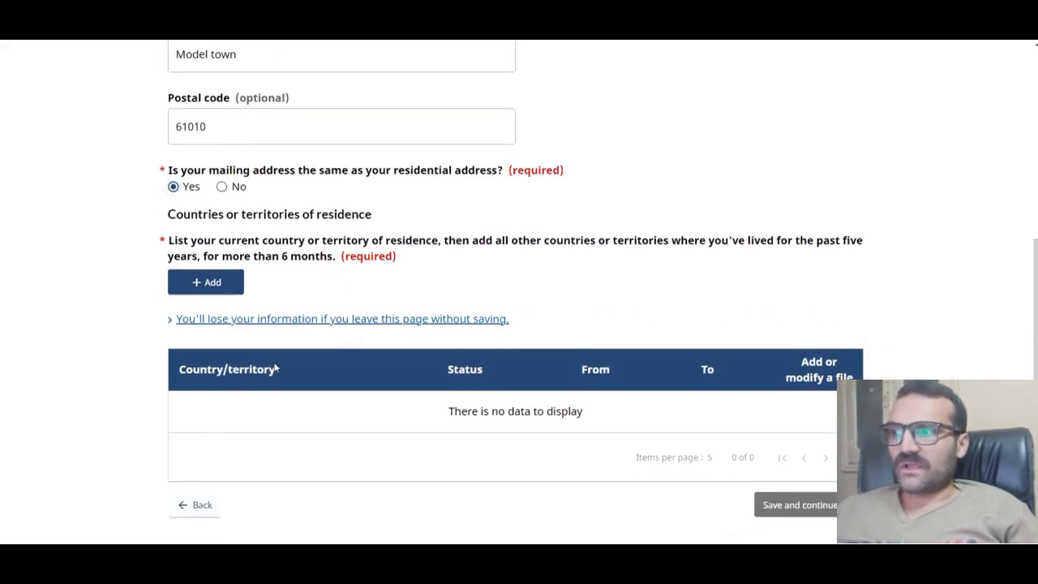
{"action": "left_click", "coordinate": [226, 291]}
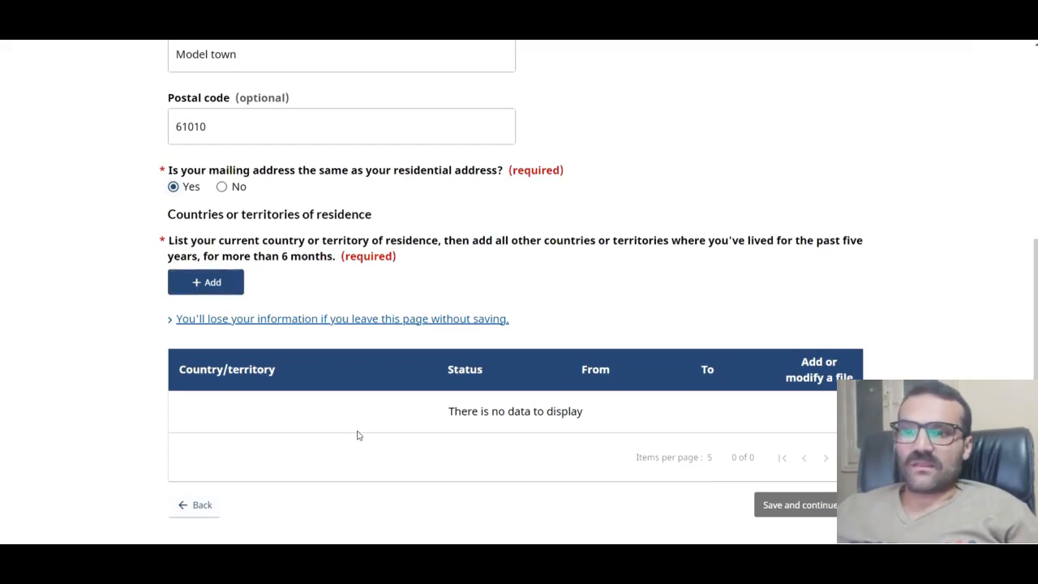
{"action": "scroll", "coordinate": [756, 450], "scroll_direction": "down", "scroll_amount": 1}
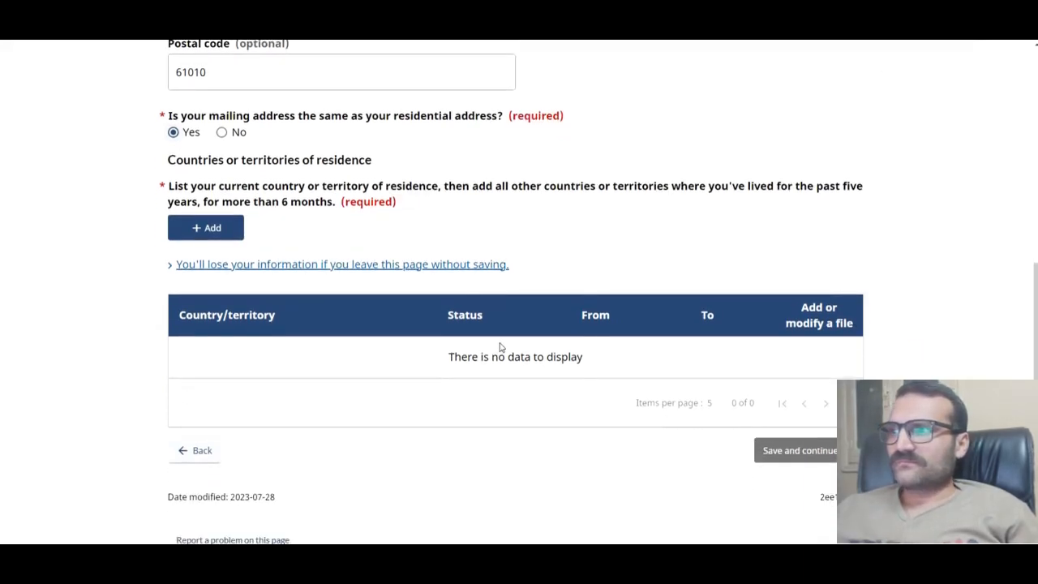
{"action": "scroll", "coordinate": [500, 347], "scroll_direction": "up", "scroll_amount": 3}
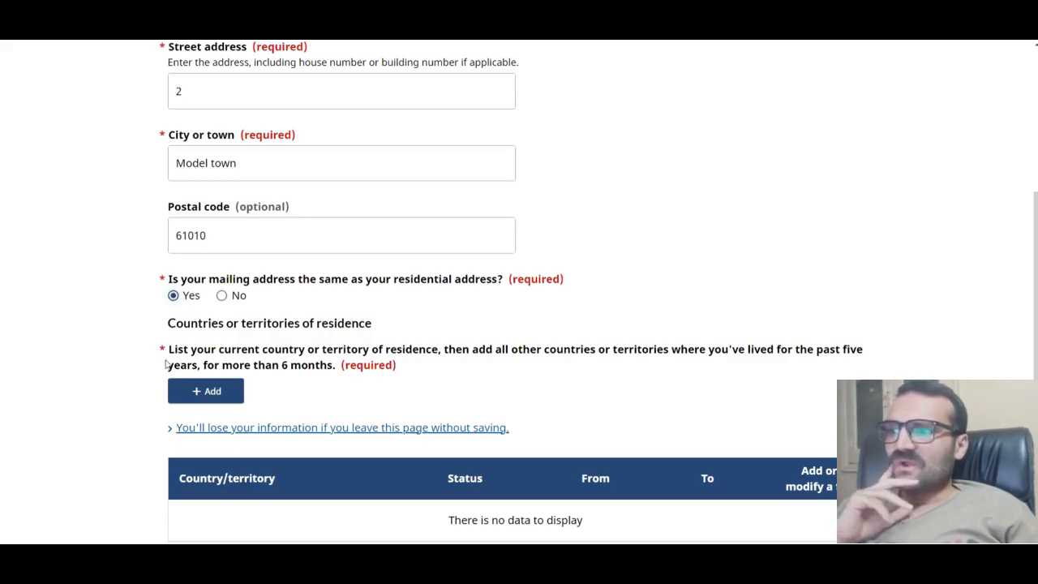
{"action": "scroll", "coordinate": [276, 368], "scroll_direction": "down", "scroll_amount": 2}
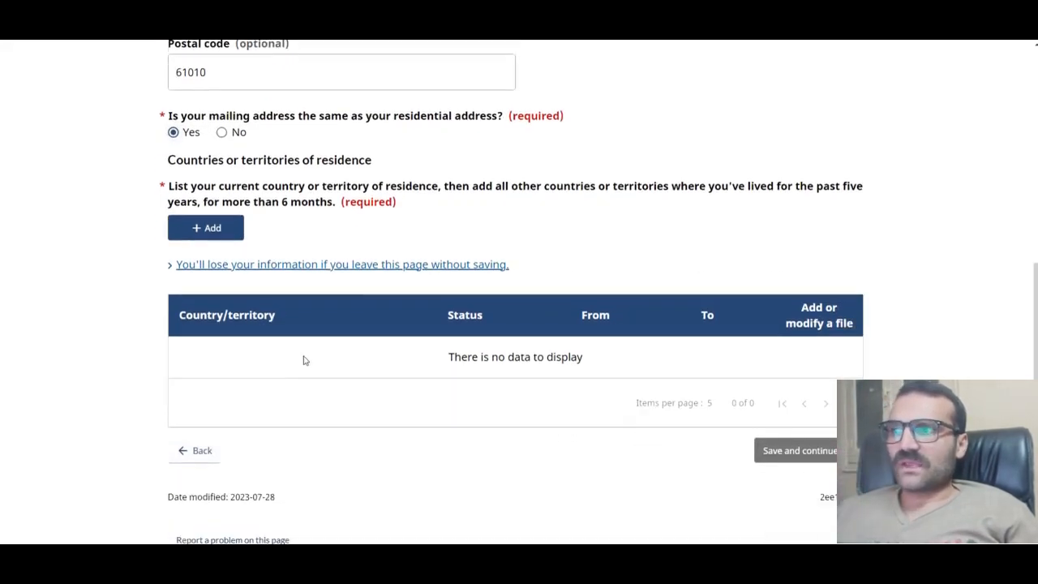
{"action": "scroll", "coordinate": [623, 430], "scroll_direction": "up", "scroll_amount": 4}
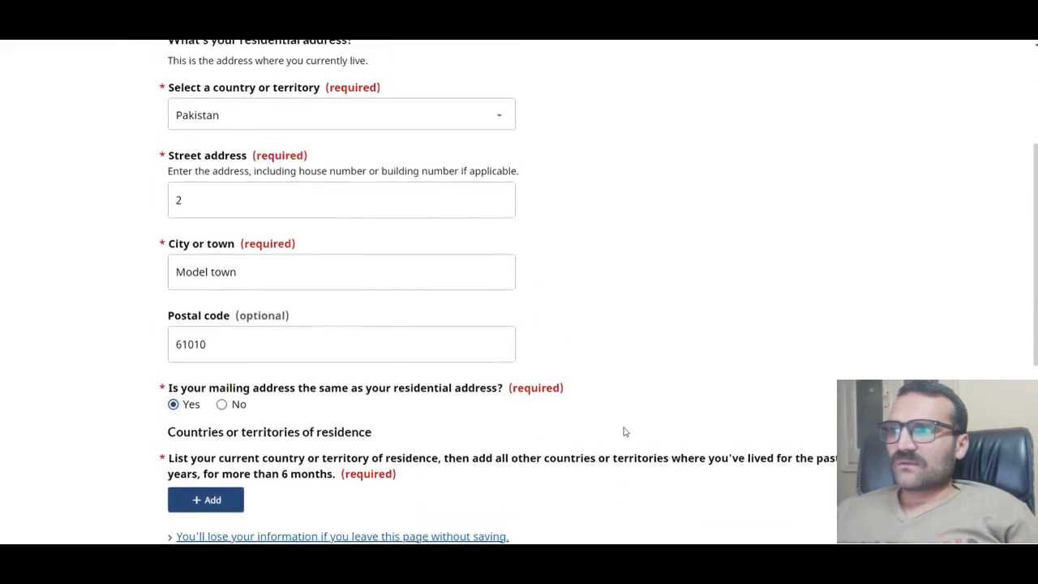
{"action": "scroll", "coordinate": [621, 428], "scroll_direction": "up", "scroll_amount": 1}
{"action": "scroll", "coordinate": [616, 424], "scroll_direction": "down", "scroll_amount": 1}
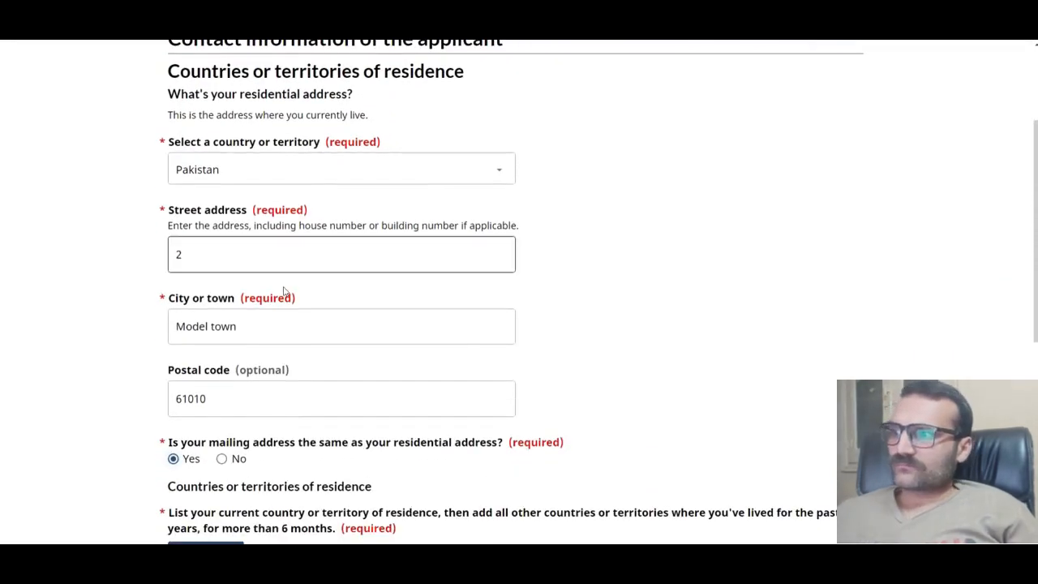
{"action": "left_click", "coordinate": [225, 250]}
{"action": "key", "text": "BackSpace"}
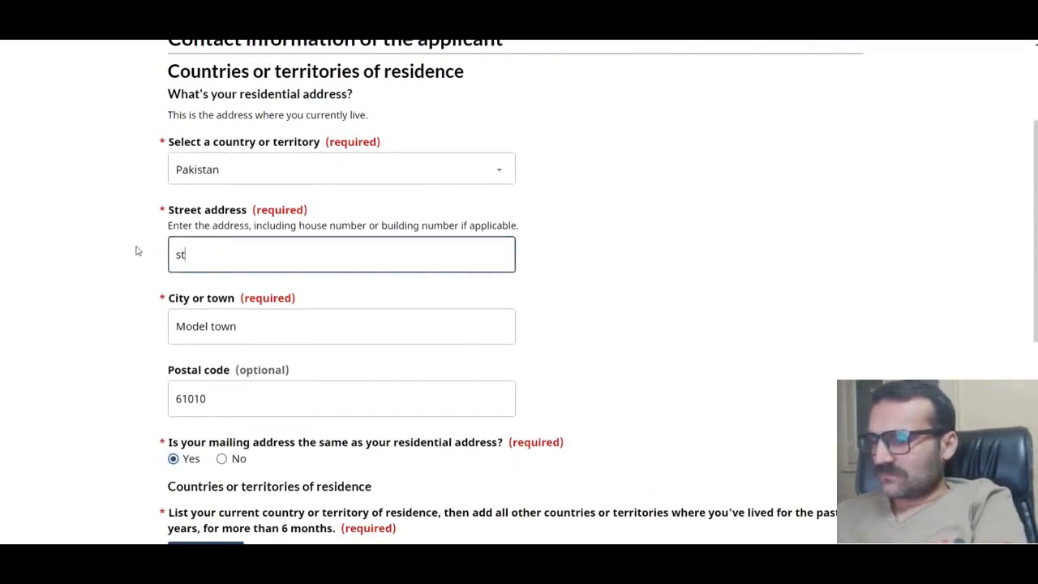
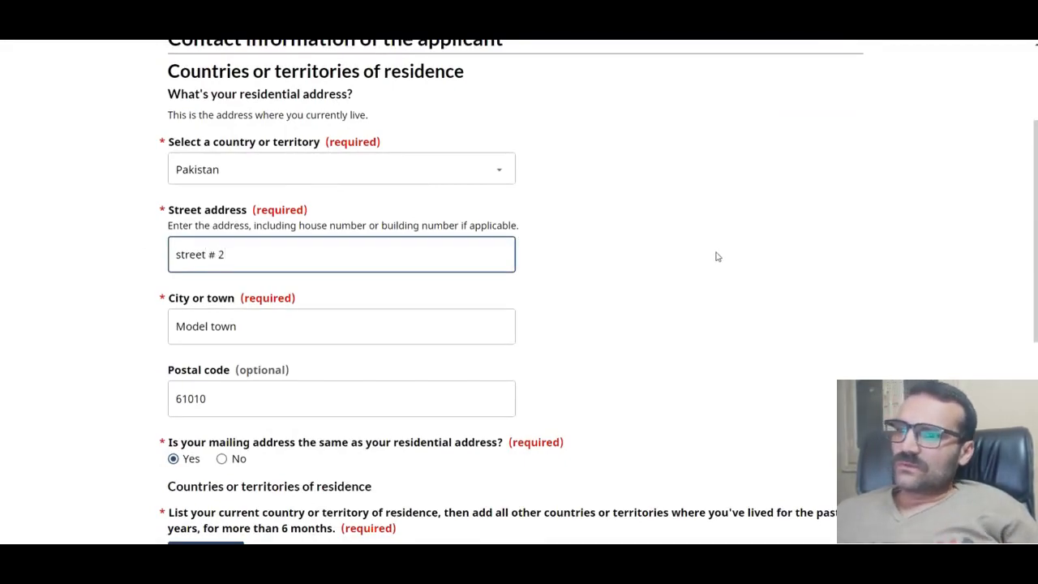
{"action": "scroll", "coordinate": [717, 256], "scroll_direction": "down", "scroll_amount": 5}
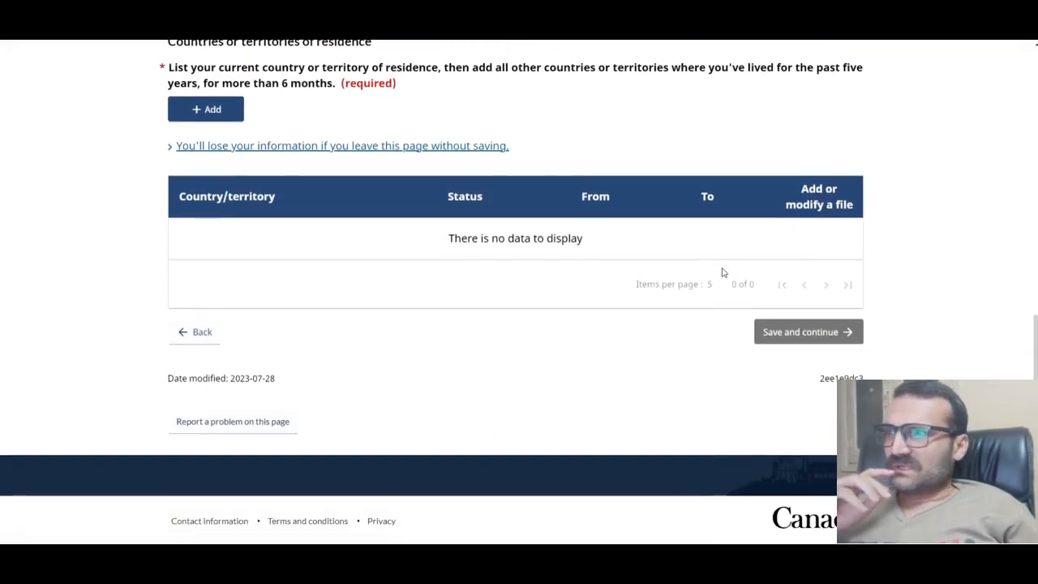
Step: Add a residence entry for Pakistan with status Citizen
{"action": "left_click", "coordinate": [205, 108]}
{"action": "left_click", "coordinate": [337, 170]}
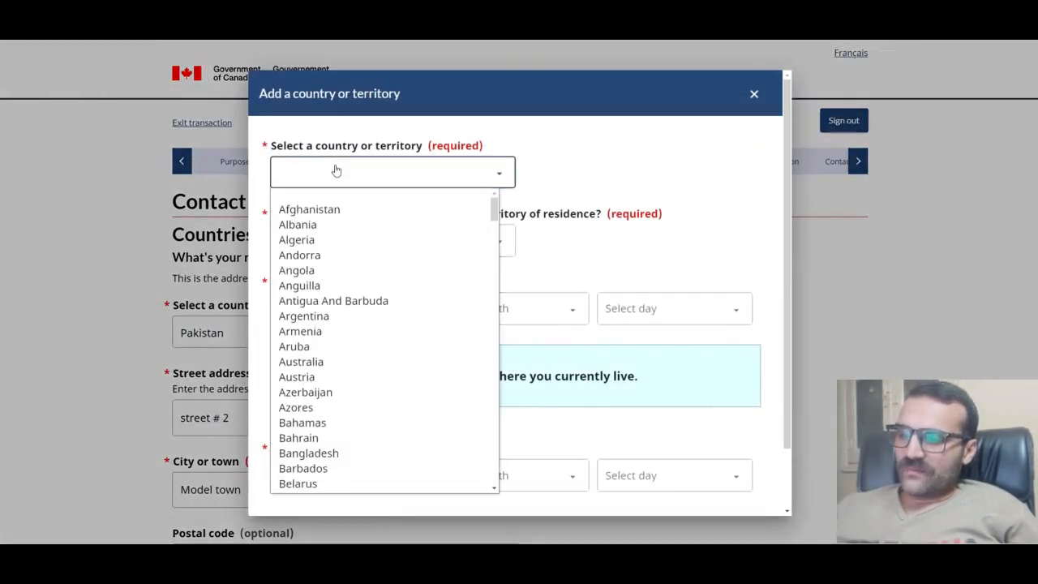
{"action": "scroll", "coordinate": [348, 324], "scroll_direction": "down", "scroll_amount": 20}
{"action": "left_click", "coordinate": [299, 484]}
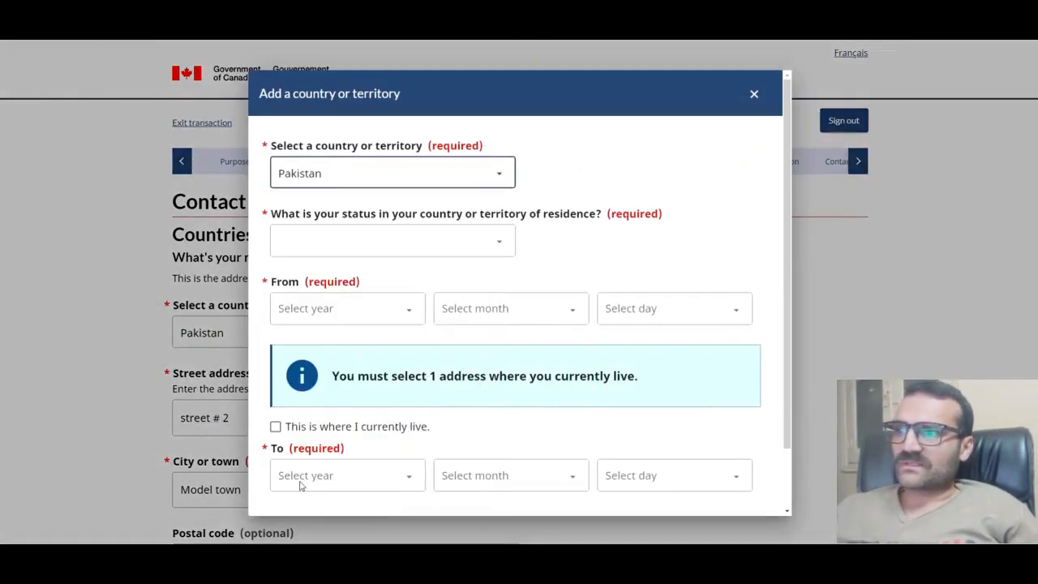
{"action": "left_click", "coordinate": [325, 244]}
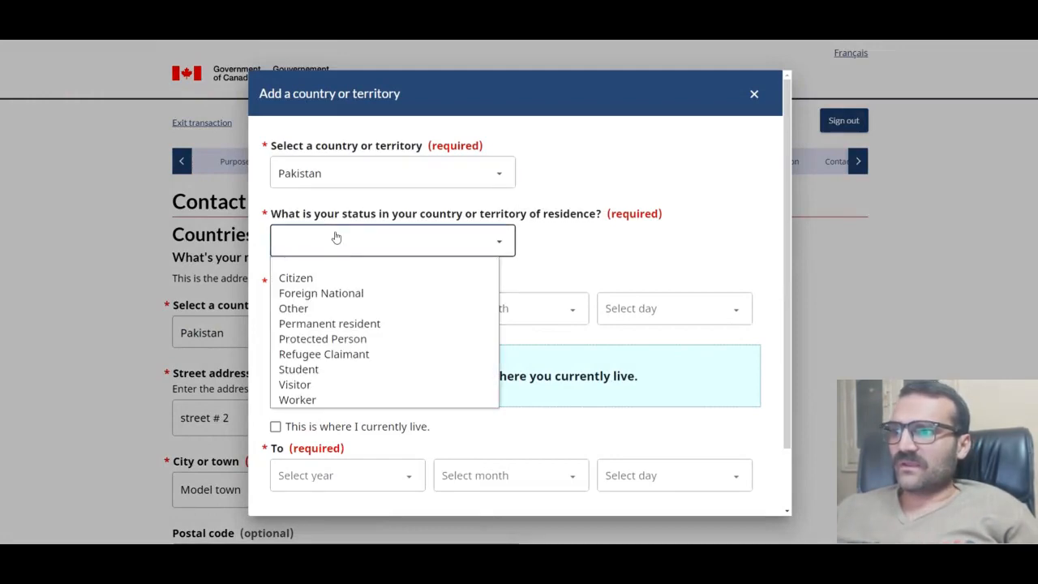
{"action": "left_click", "coordinate": [320, 277]}
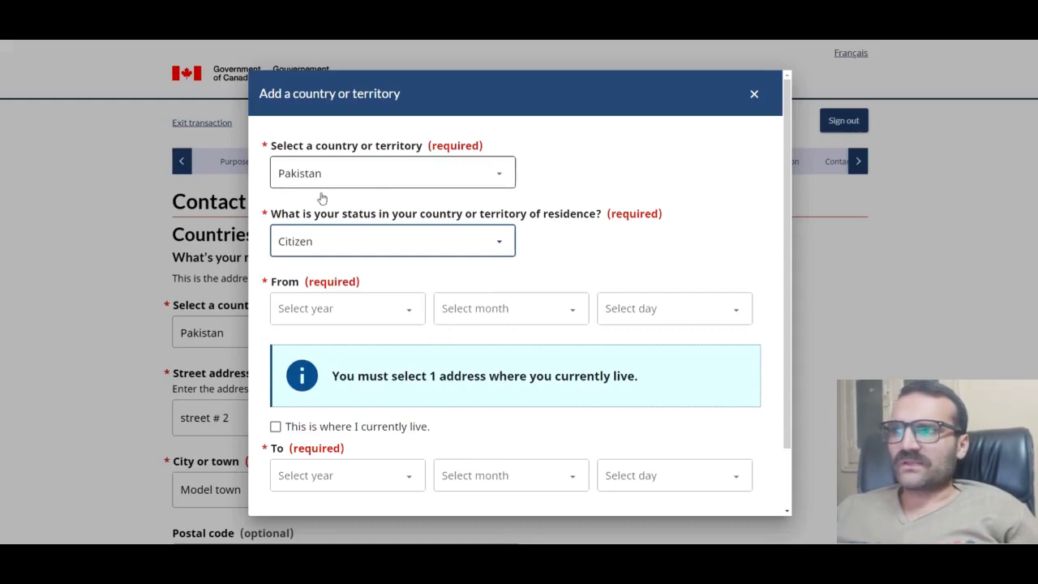
{"action": "left_click", "coordinate": [350, 250]}
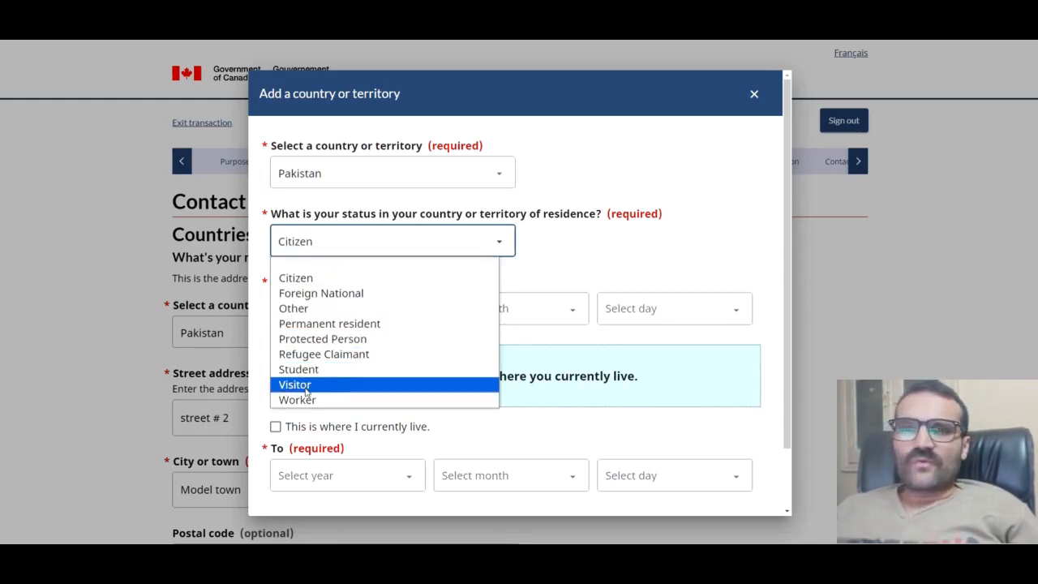
{"action": "left_click", "coordinate": [576, 135]}
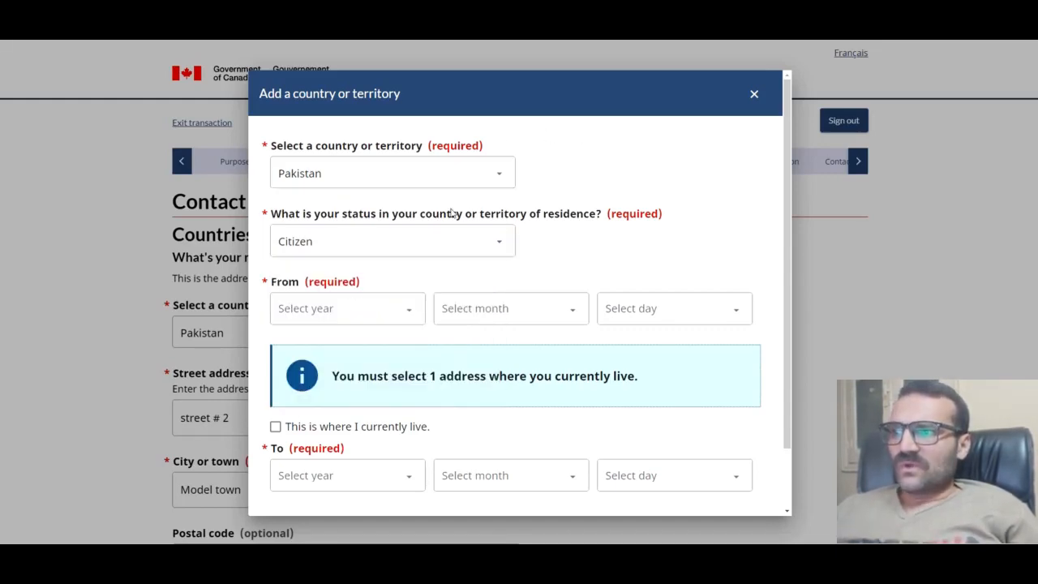
Step: Set the residence start date to 1 August 1990, mark it as current, and save
{"action": "left_click", "coordinate": [384, 306]}
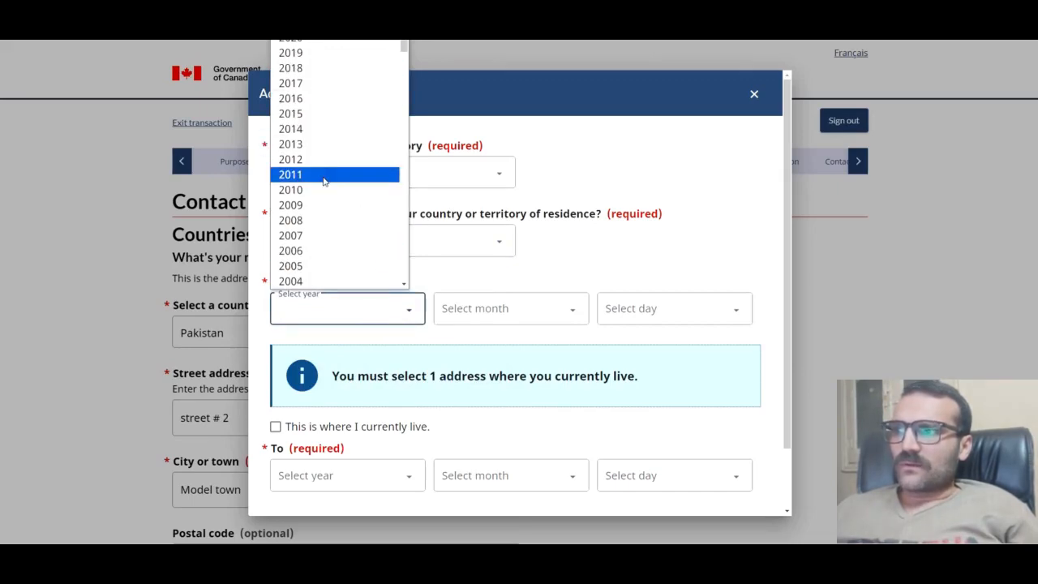
{"action": "scroll", "coordinate": [309, 242], "scroll_direction": "down", "scroll_amount": 3}
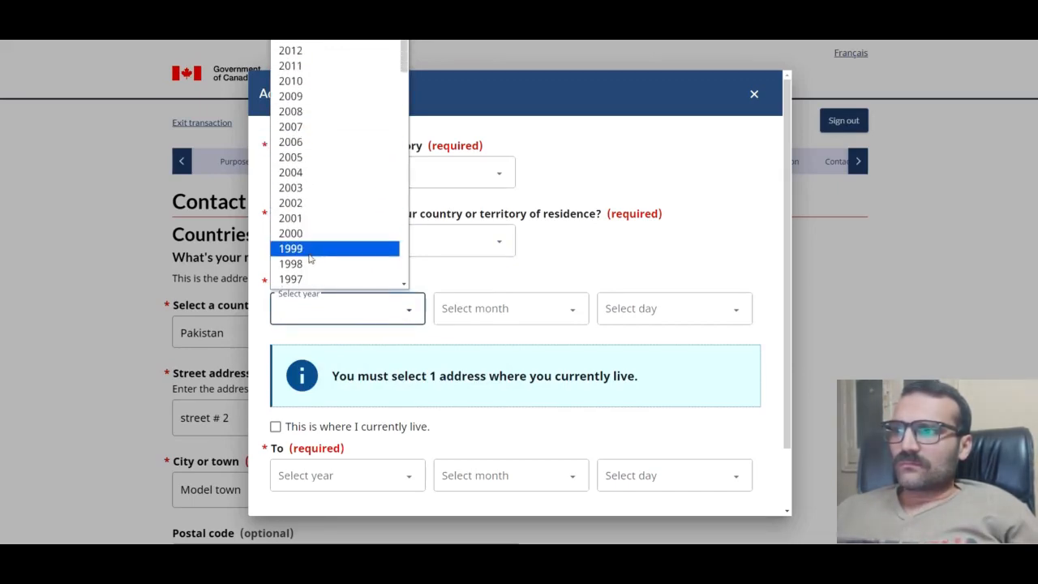
{"action": "scroll", "coordinate": [313, 252], "scroll_direction": "down", "scroll_amount": 5}
{"action": "left_click", "coordinate": [306, 171]}
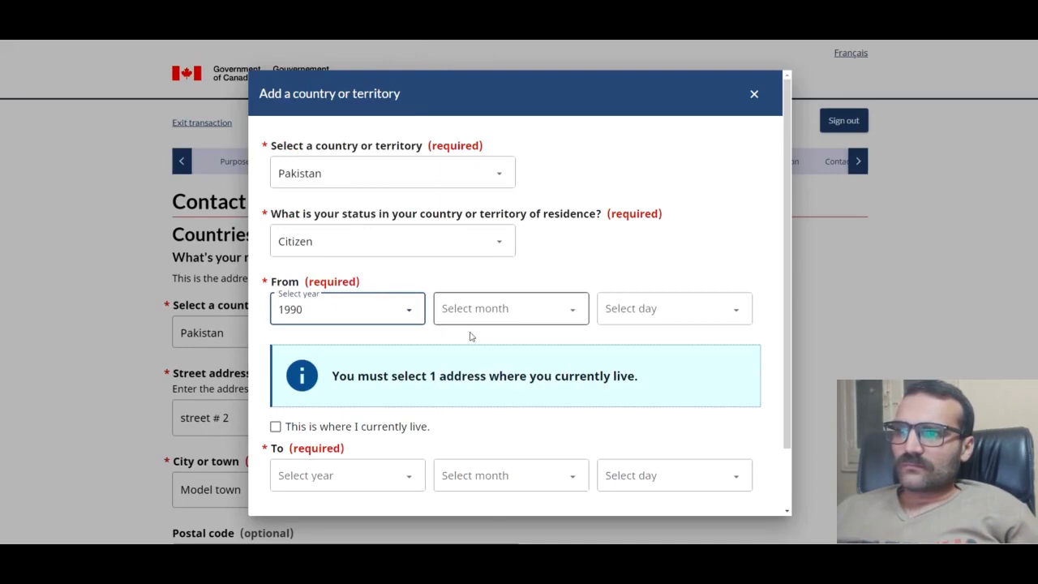
{"action": "left_click", "coordinate": [474, 310]}
{"action": "left_click", "coordinate": [463, 456]}
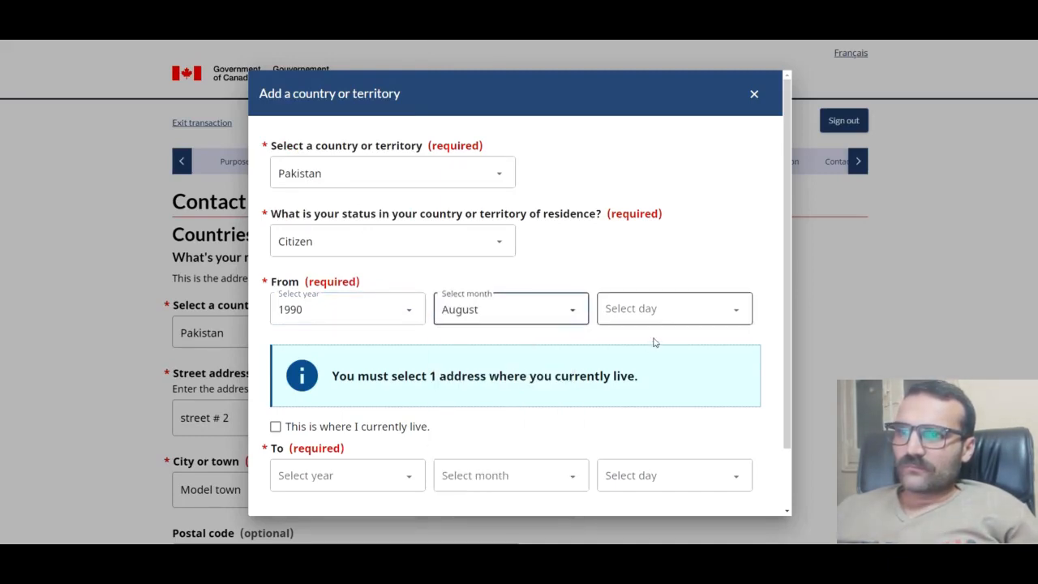
{"action": "left_click", "coordinate": [667, 304]}
{"action": "left_click", "coordinate": [652, 4]}
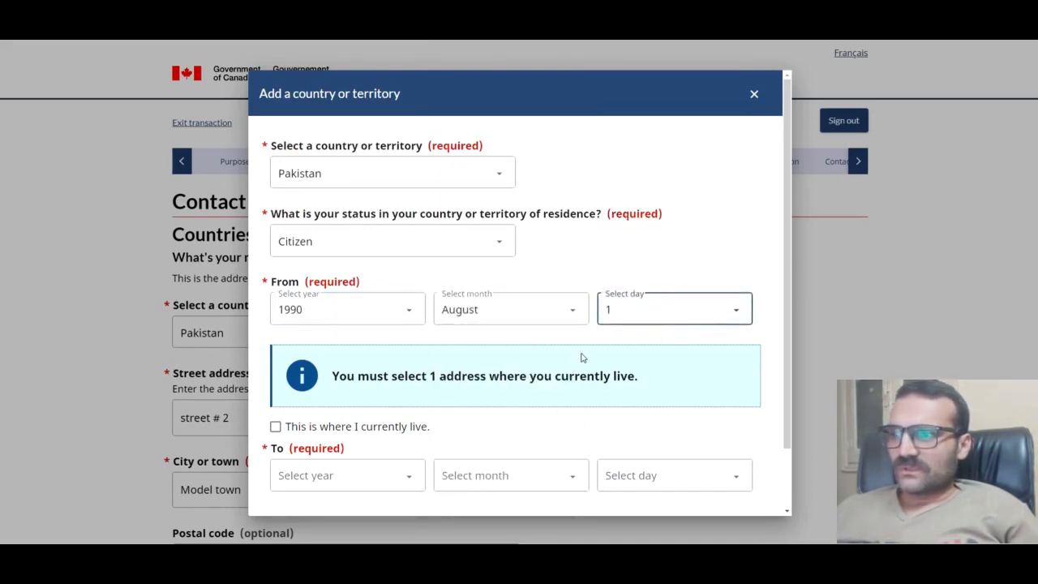
{"action": "scroll", "coordinate": [570, 357], "scroll_direction": "down", "scroll_amount": 1}
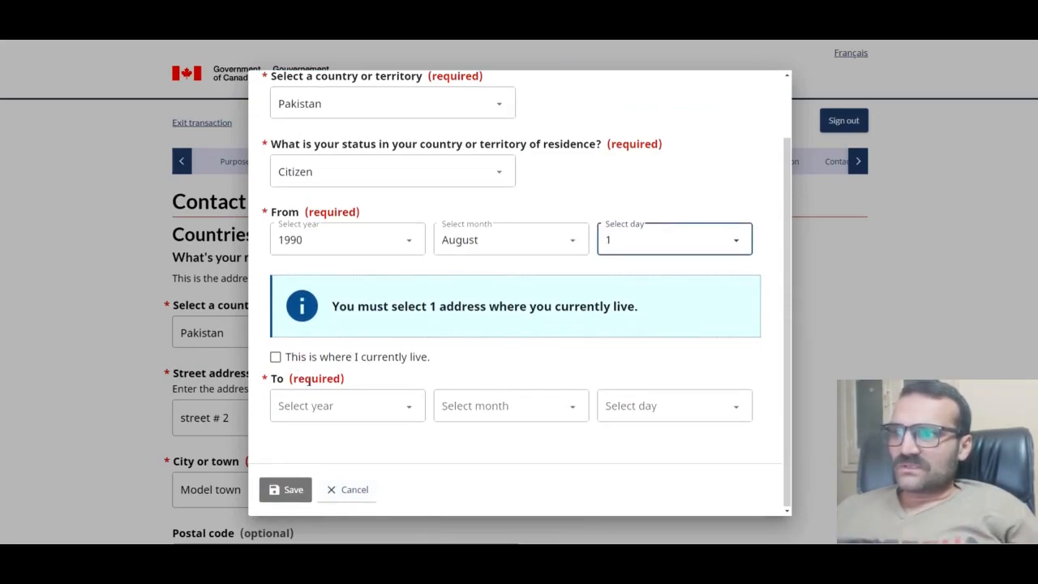
{"action": "left_click", "coordinate": [275, 357]}
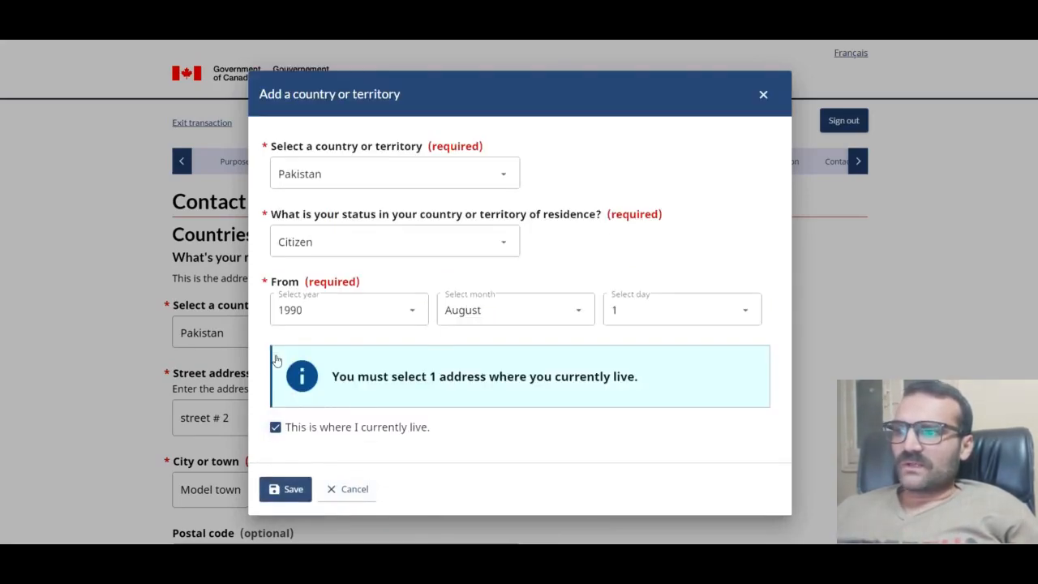
{"action": "left_click", "coordinate": [288, 489]}
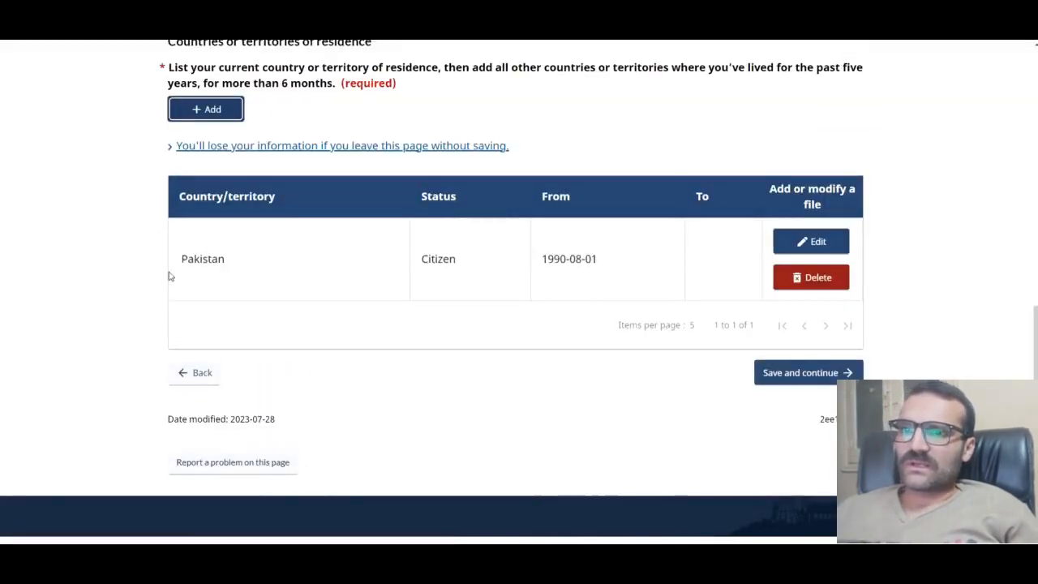
Step: Submit the countries of residence page to reach the biometrics page
{"action": "left_click", "coordinate": [799, 373]}
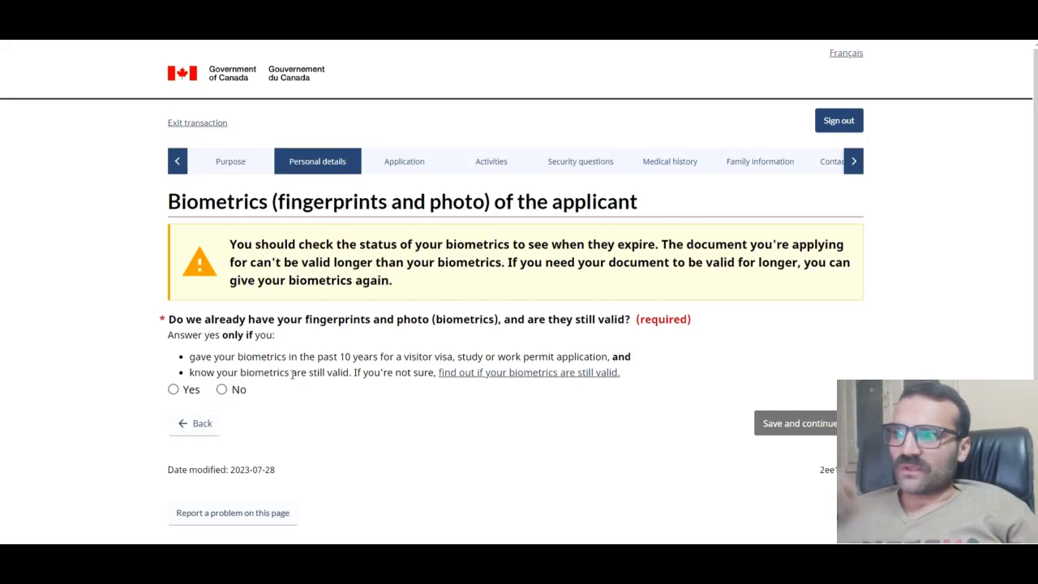
Step: Answer No to already having valid biometrics and save the page
{"action": "left_click", "coordinate": [221, 389]}
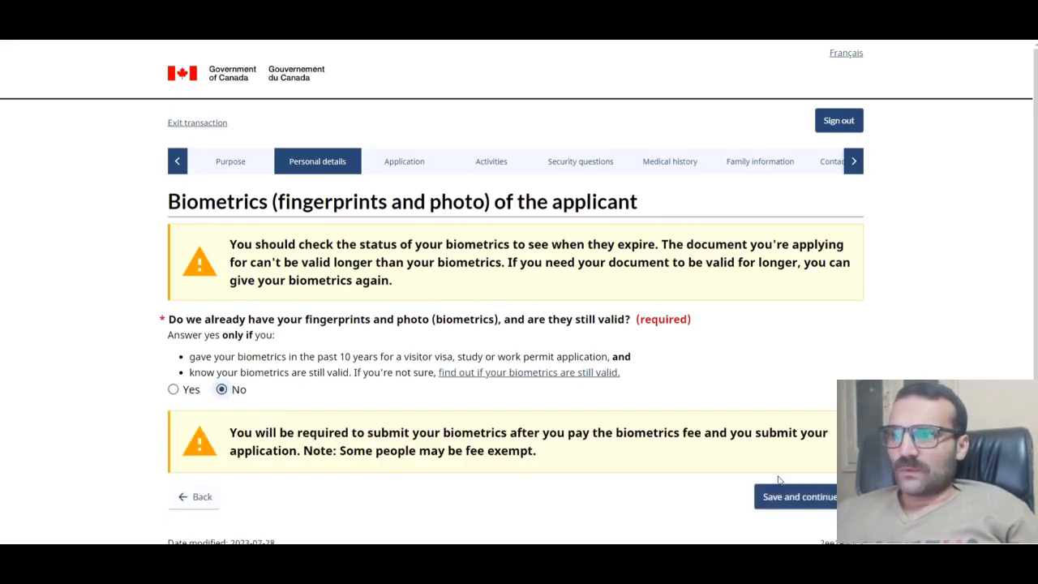
{"action": "left_click", "coordinate": [813, 494]}
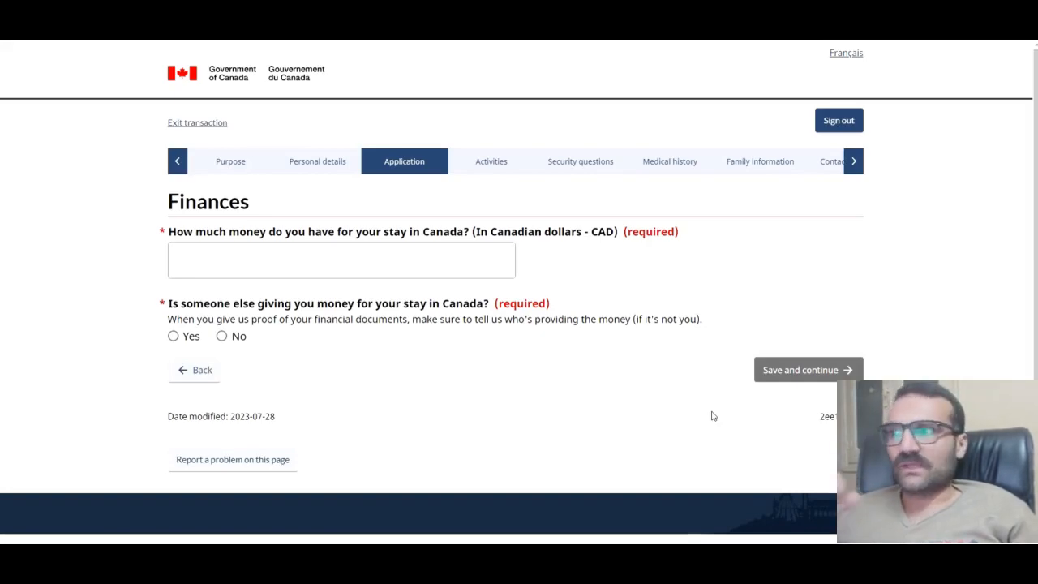
Step: Enter 5000 CAD available for the stay, answer No to outside funding, and save
{"action": "left_click", "coordinate": [431, 269]}
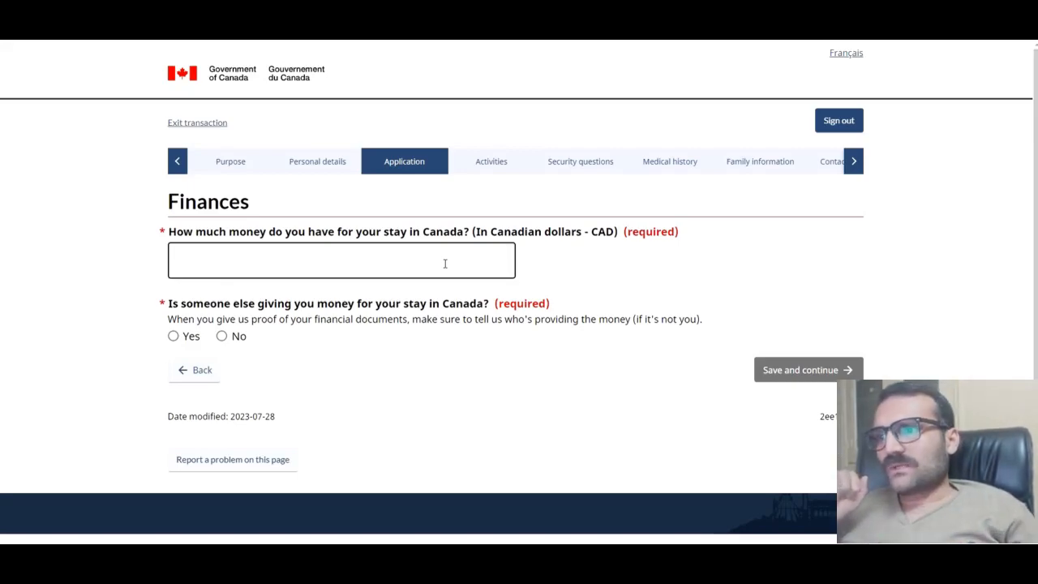
{"action": "left_click", "coordinate": [507, 261]}
{"action": "type", "text": "500"}
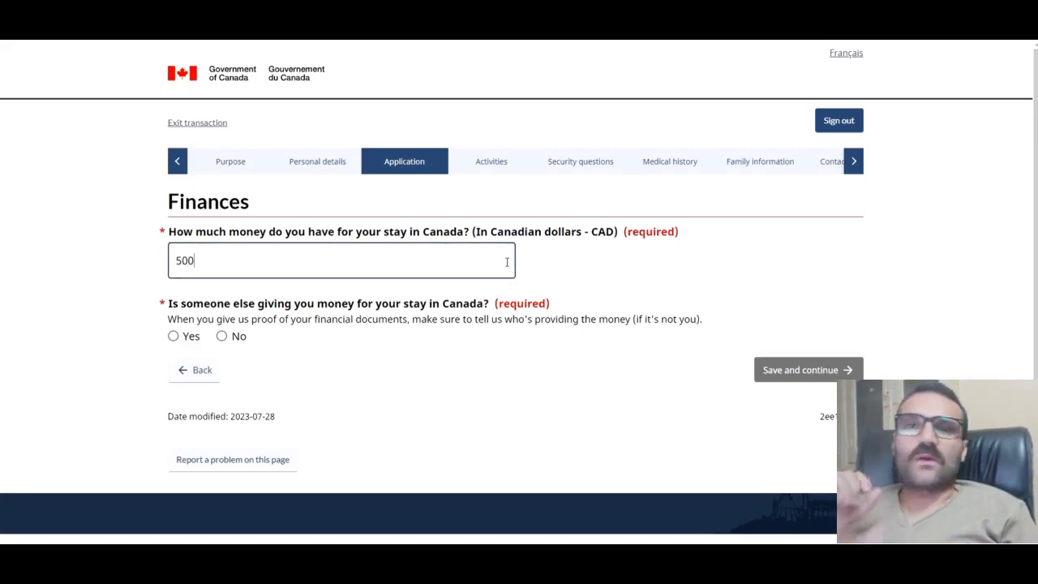
{"action": "type", "text": "0"}
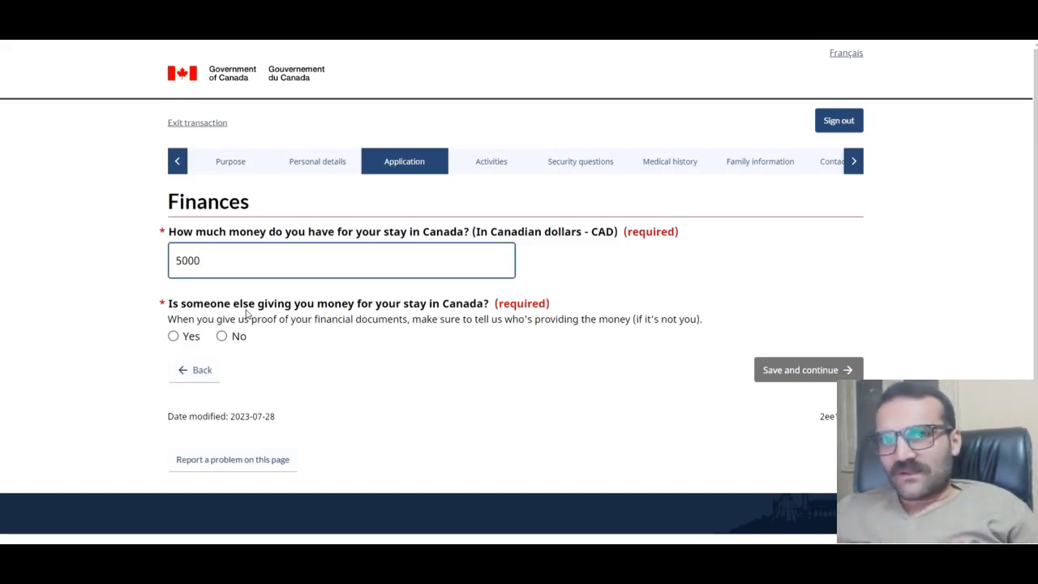
{"action": "left_click", "coordinate": [173, 335]}
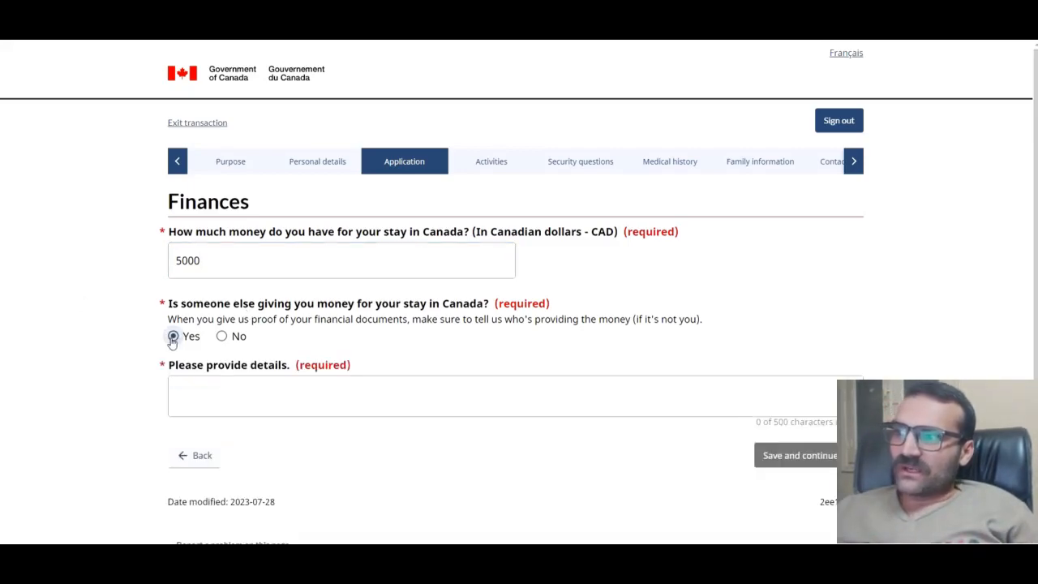
{"action": "left_click", "coordinate": [219, 390]}
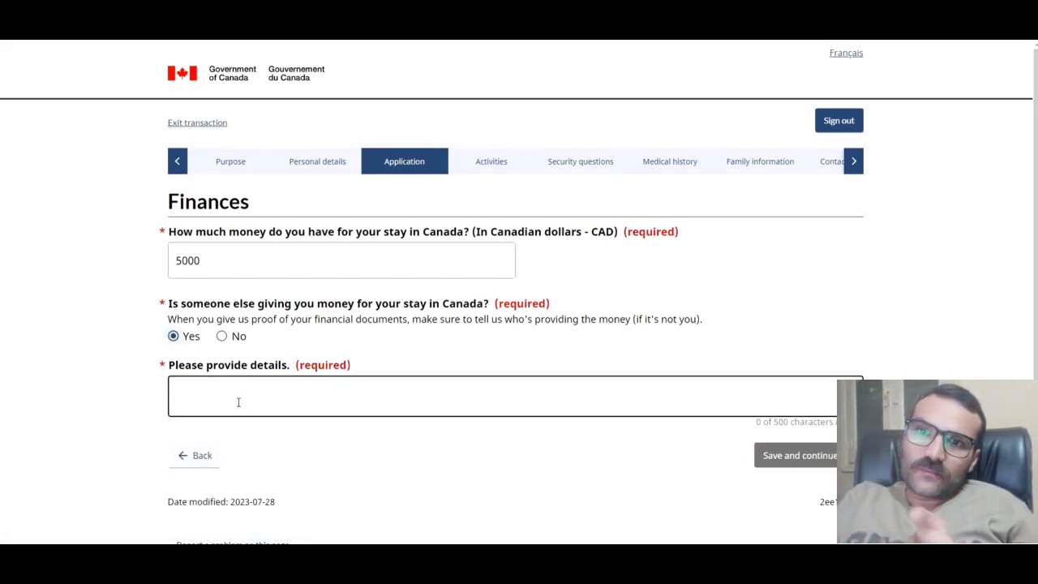
{"action": "left_click", "coordinate": [221, 335]}
{"action": "left_click", "coordinate": [843, 370]}
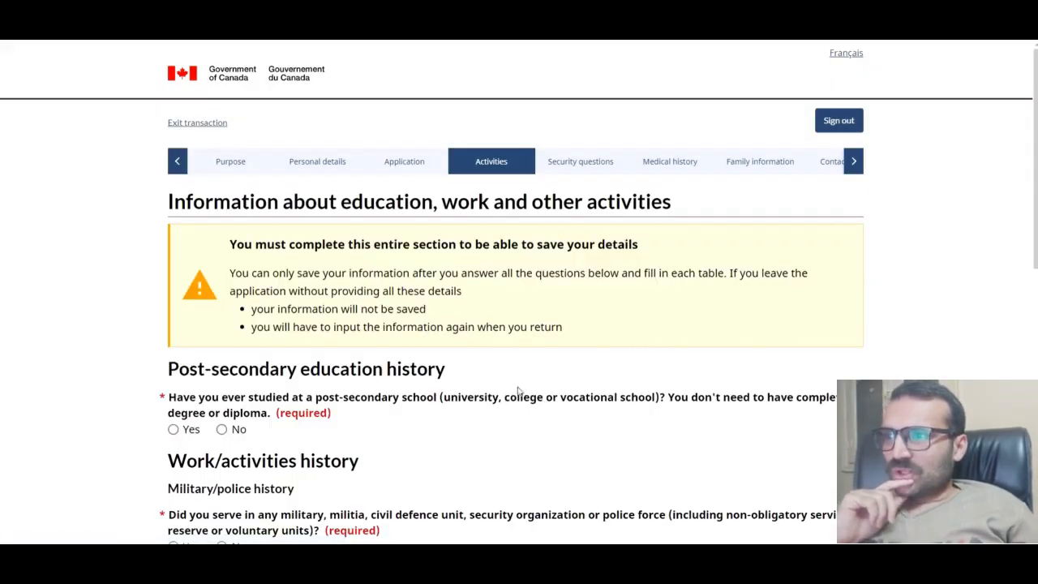
Step: Answer No to post-secondary study and No to military or police service
{"action": "scroll", "coordinate": [519, 391], "scroll_direction": "down", "scroll_amount": 2}
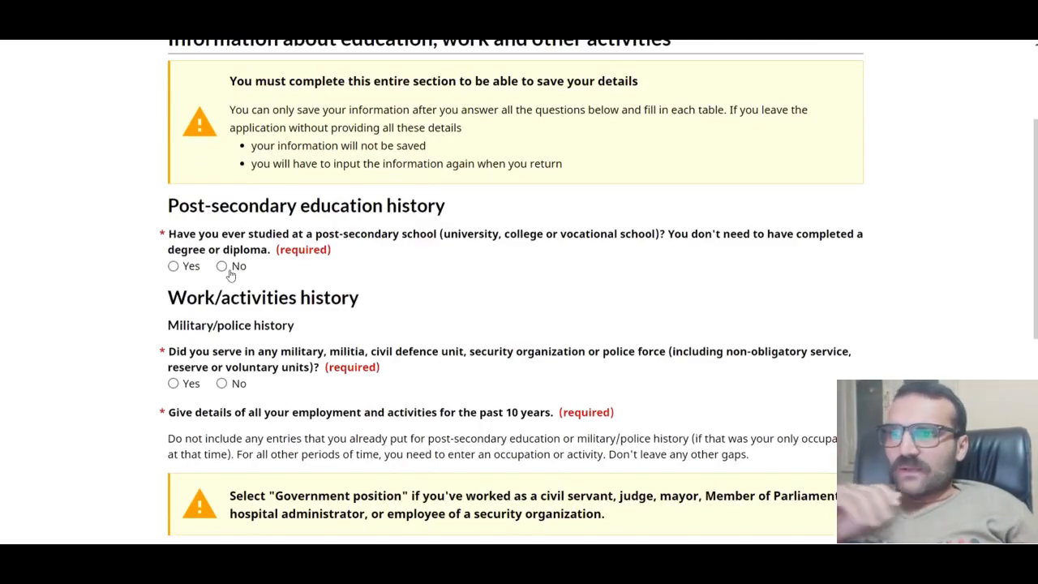
{"action": "left_click", "coordinate": [180, 267]}
{"action": "left_click", "coordinate": [213, 322]}
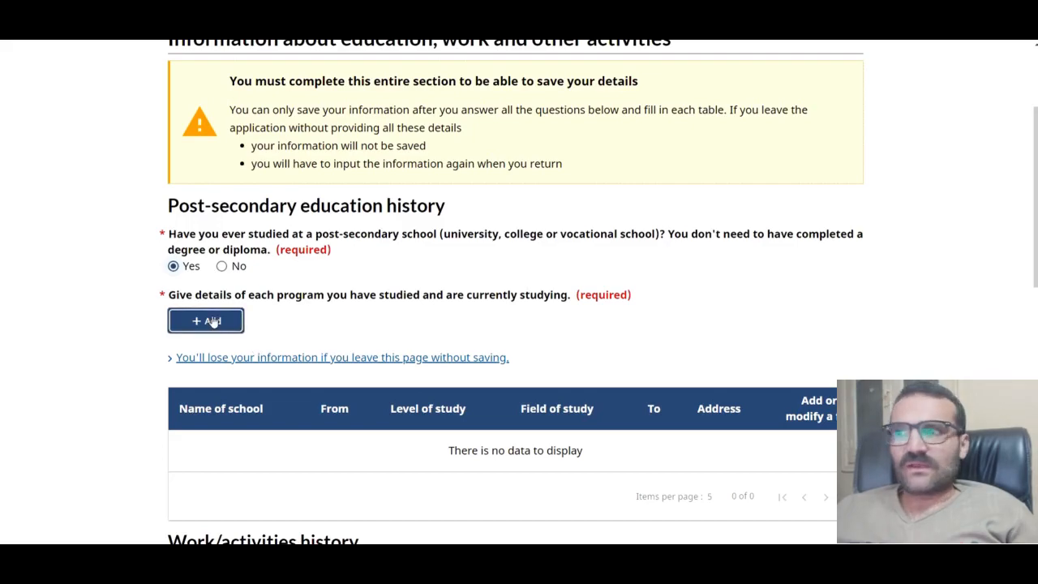
{"action": "left_click", "coordinate": [221, 266]}
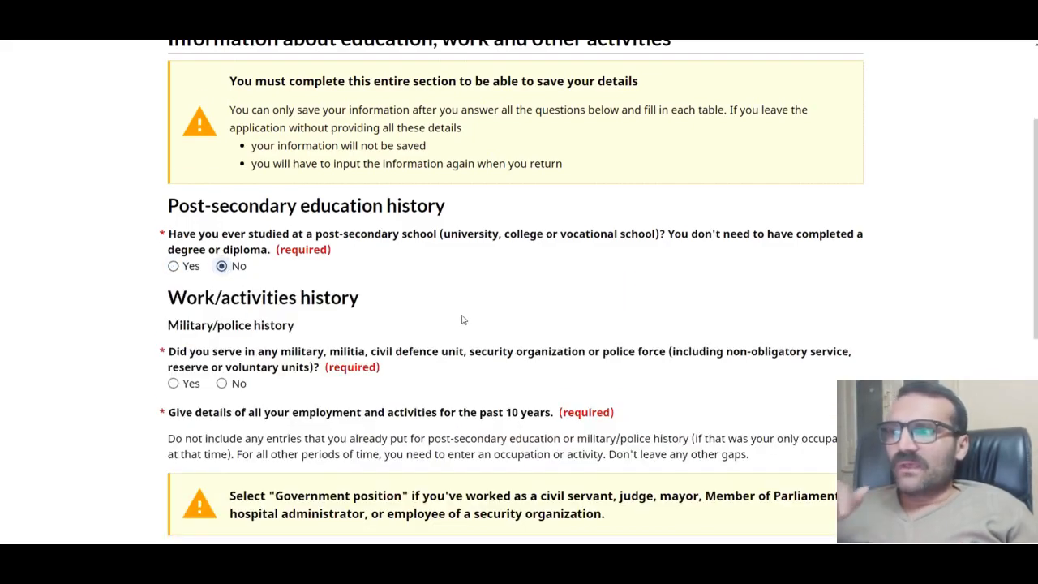
{"action": "scroll", "coordinate": [463, 317], "scroll_direction": "down", "scroll_amount": 1}
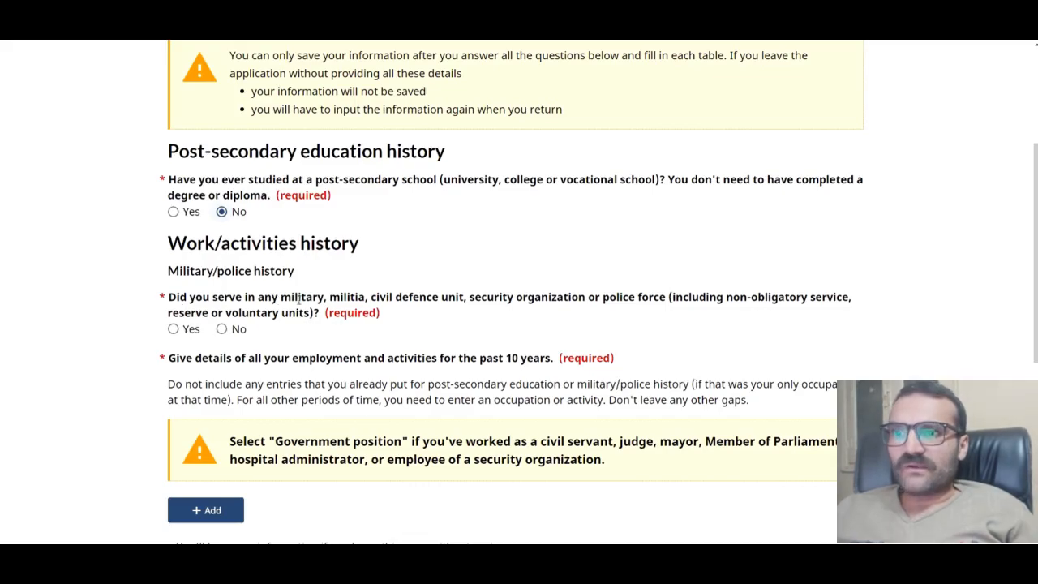
{"action": "left_click", "coordinate": [221, 330]}
Step: Start a new entry under the work history table with + Add
{"action": "scroll", "coordinate": [551, 397], "scroll_direction": "down", "scroll_amount": 3}
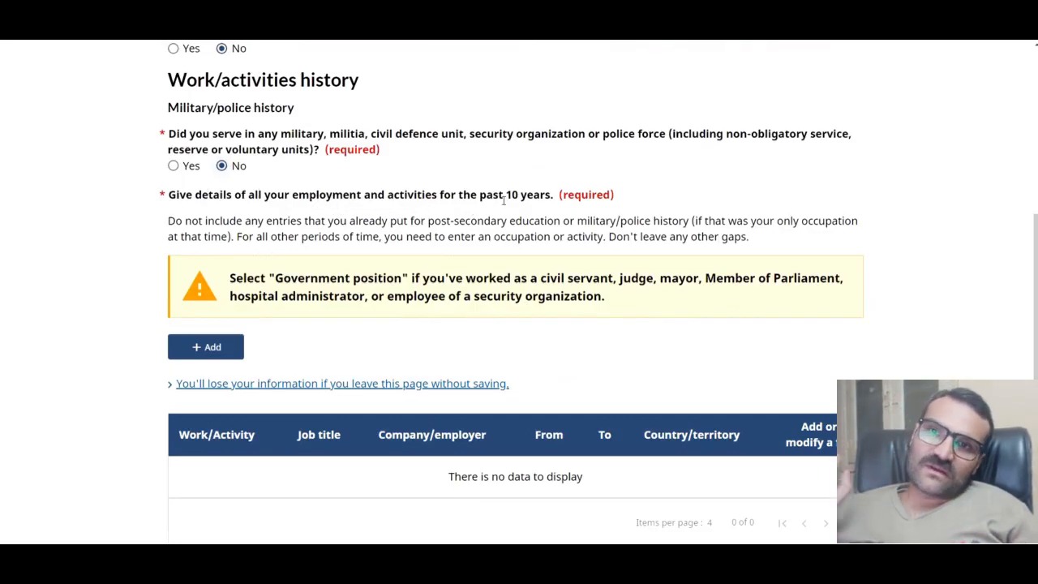
{"action": "scroll", "coordinate": [504, 200], "scroll_direction": "down", "scroll_amount": 3}
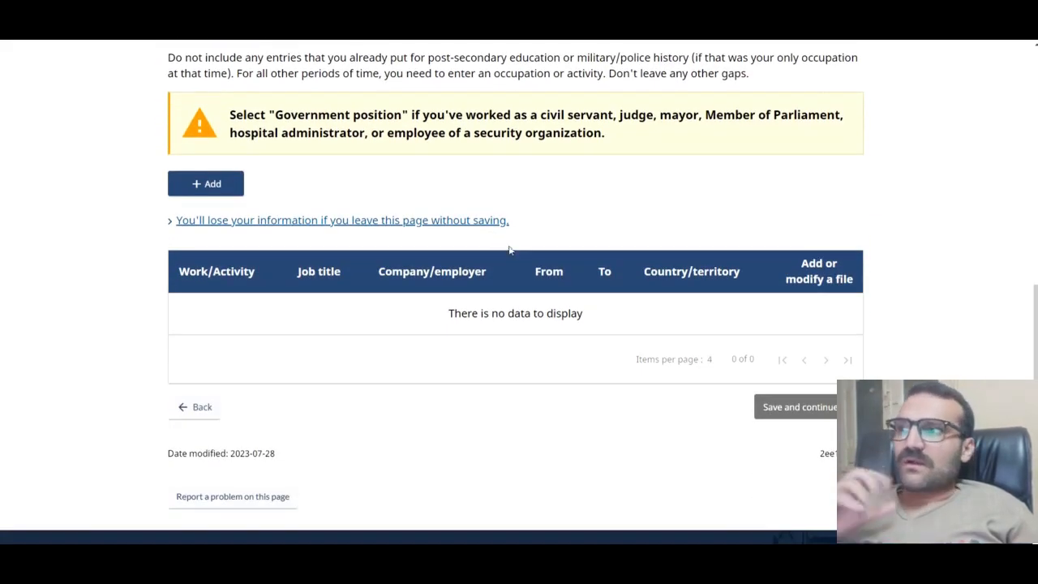
{"action": "left_click", "coordinate": [210, 183]}
Step: Set an ongoing job from March 2014 as Sales and service occupations, Administrative services managers
{"action": "left_click", "coordinate": [362, 179]}
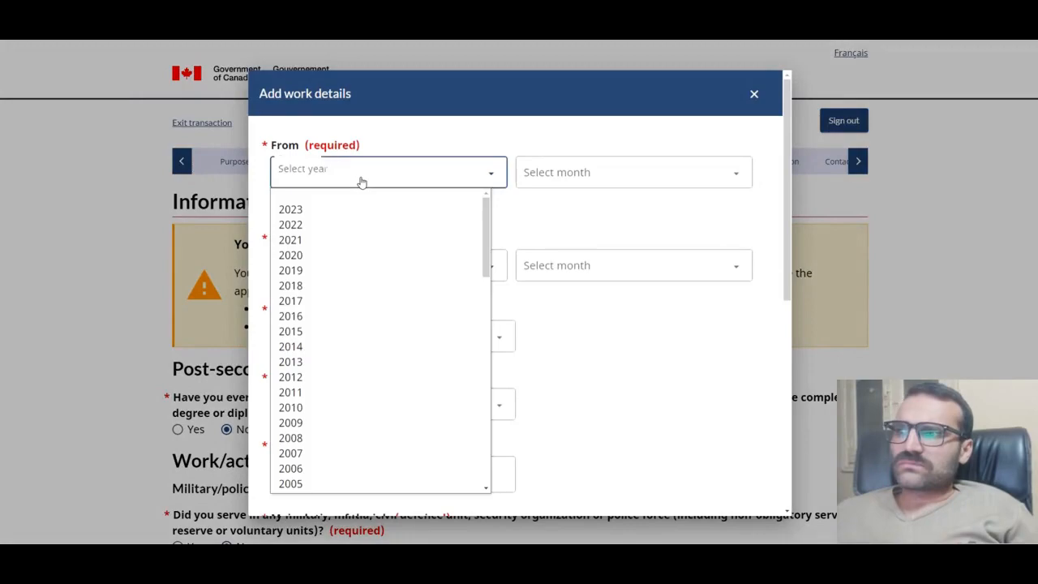
{"action": "left_click", "coordinate": [307, 349]}
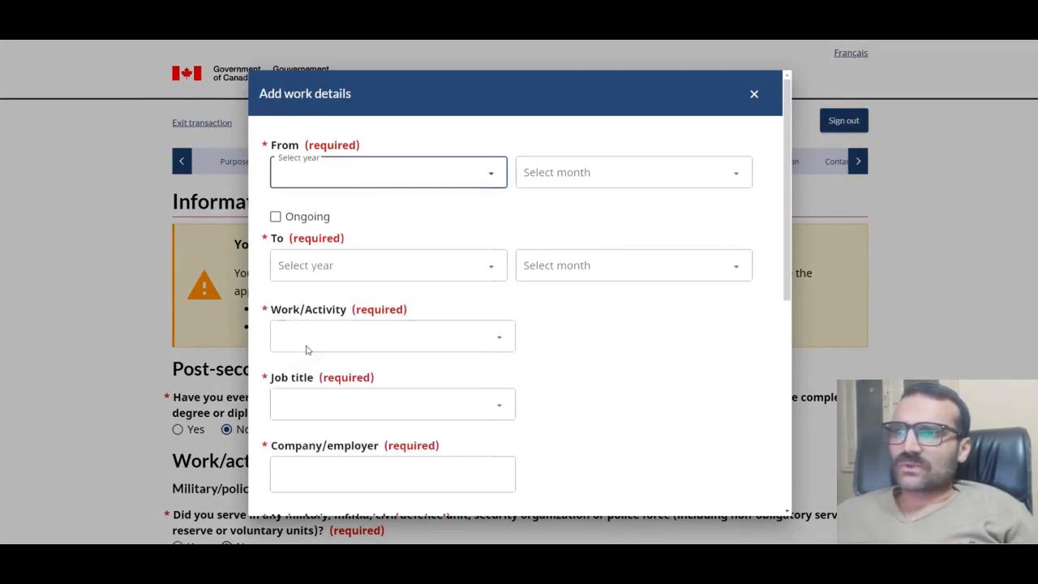
{"action": "left_click", "coordinate": [568, 171]}
{"action": "left_click", "coordinate": [550, 239]}
{"action": "left_click", "coordinate": [276, 217]}
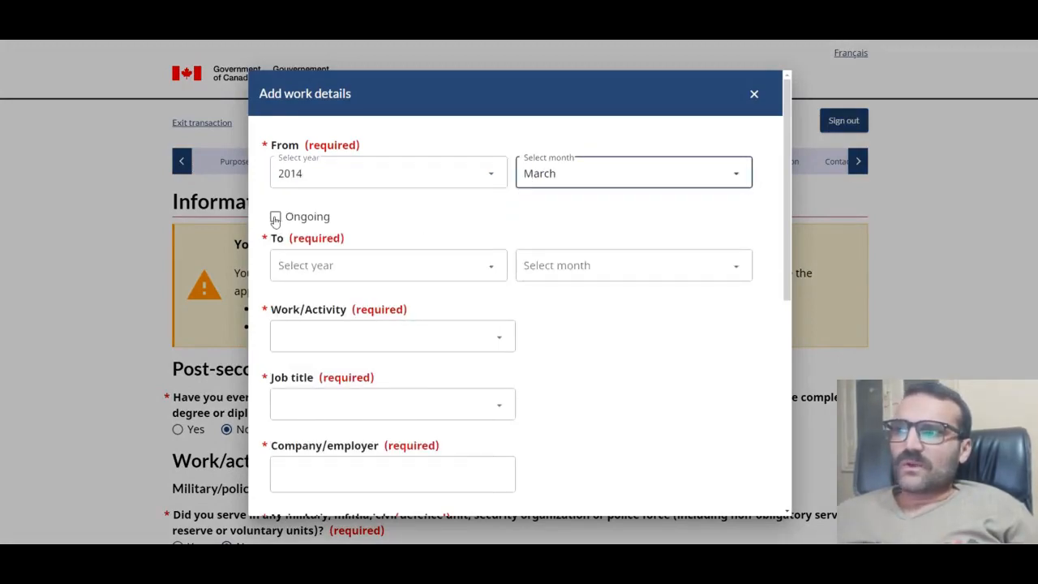
{"action": "left_click", "coordinate": [389, 266]}
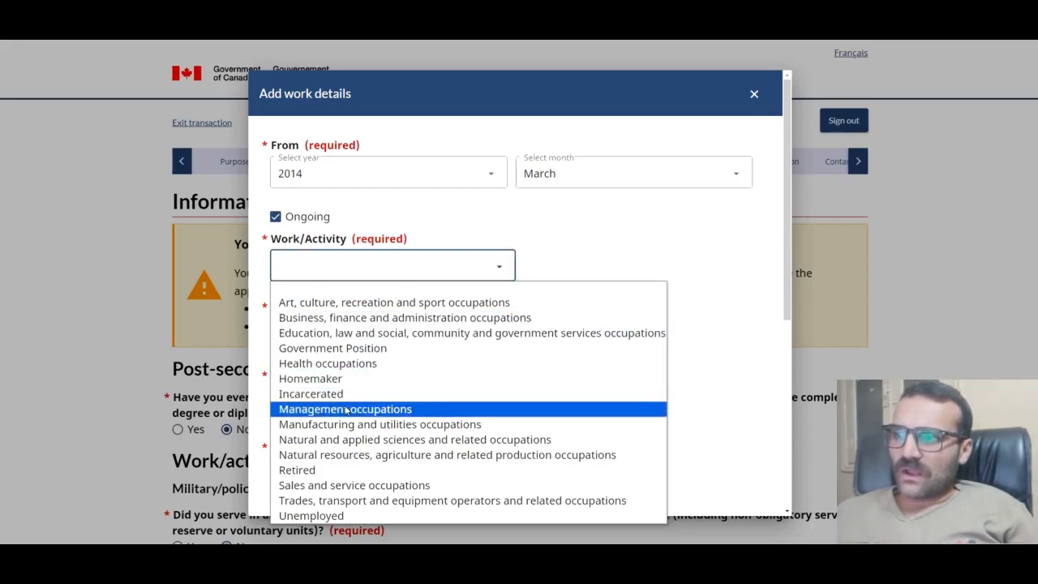
{"action": "left_click", "coordinate": [319, 485]}
{"action": "left_click", "coordinate": [386, 337]}
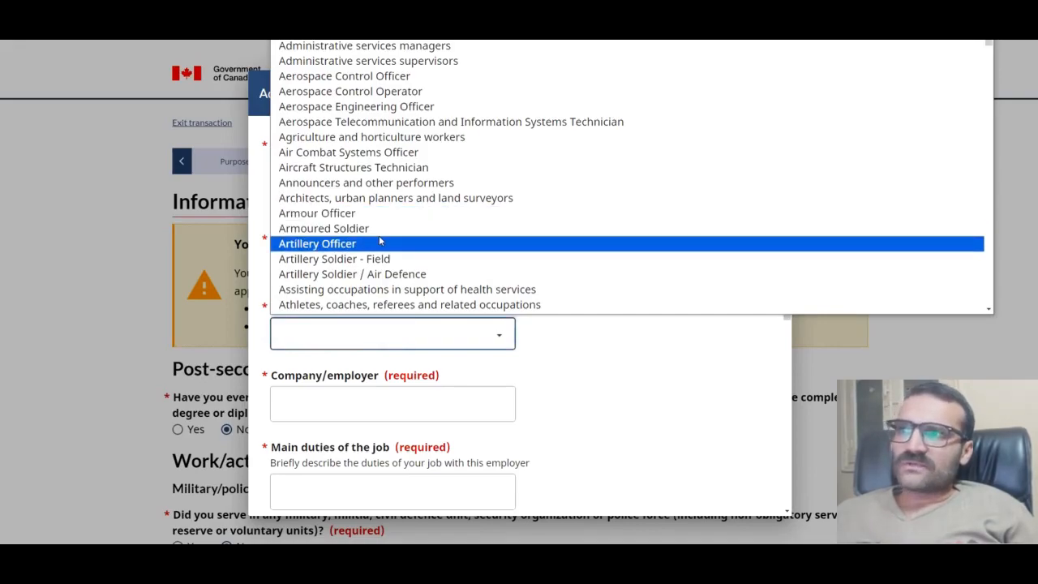
{"action": "left_click", "coordinate": [365, 46]}
Step: Enter employer Semat and main duties 'To protect ... program'
{"action": "scroll", "coordinate": [454, 223], "scroll_direction": "down", "scroll_amount": 2}
{"action": "left_click", "coordinate": [400, 240]}
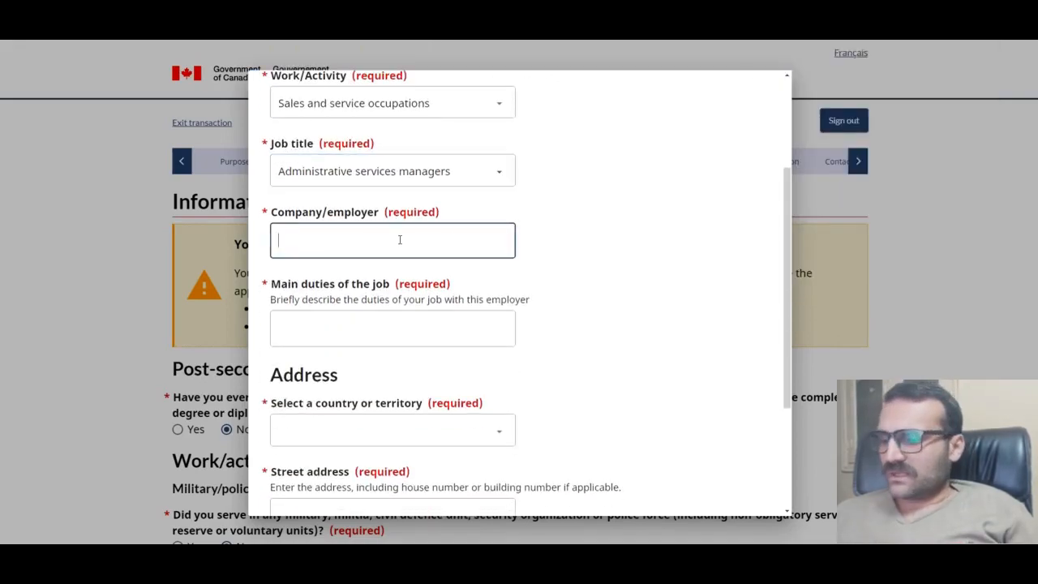
{"action": "type", "text": "Semat"}
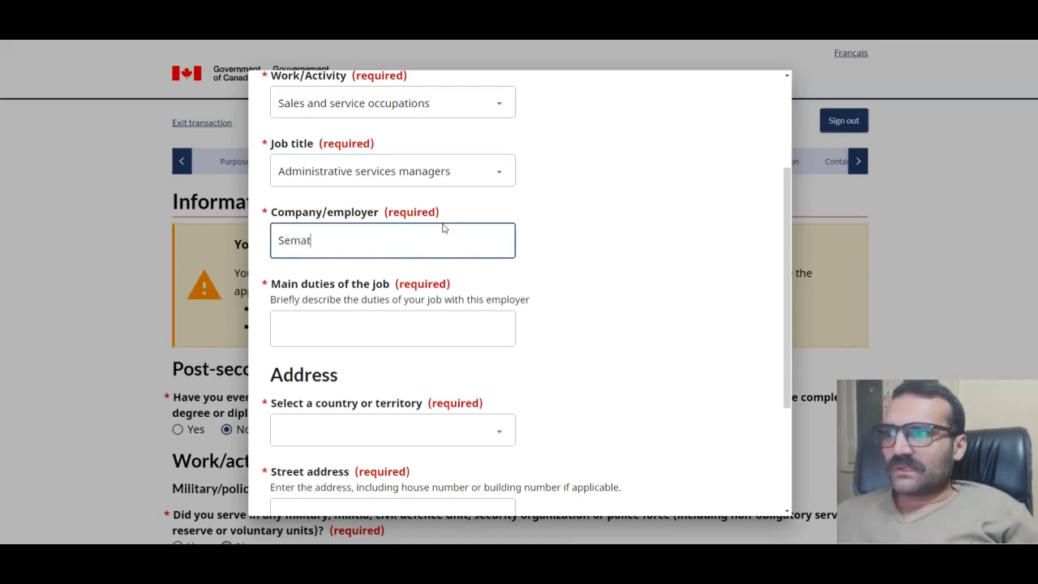
{"action": "left_click", "coordinate": [394, 325]}
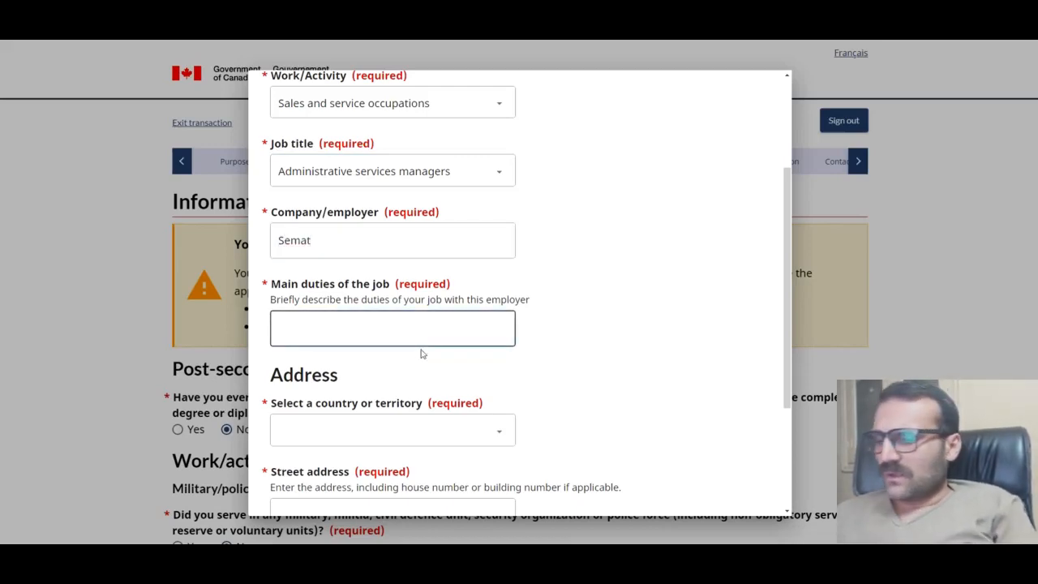
{"action": "type", "text": "To pr"}
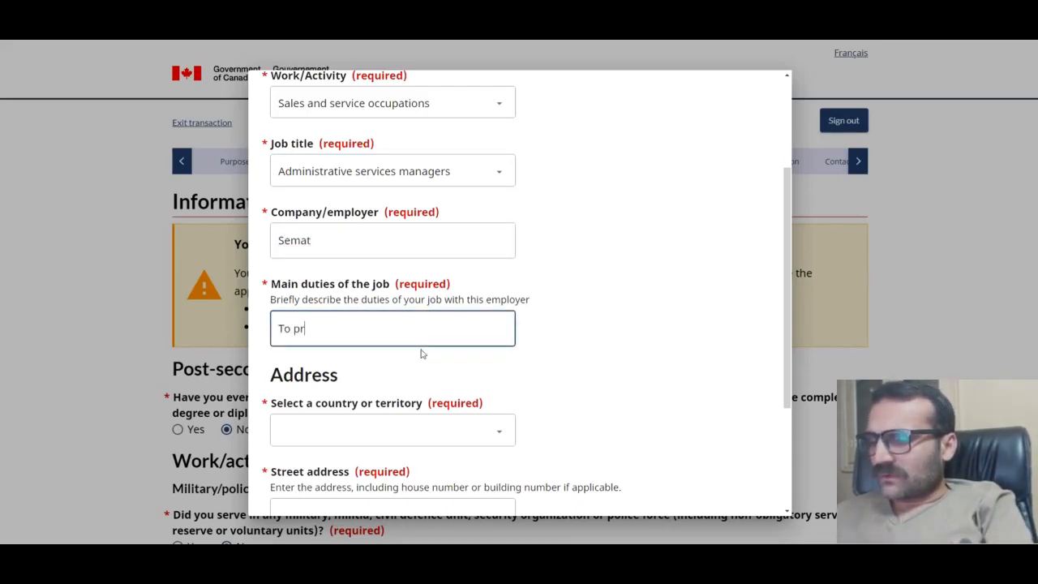
{"action": "type", "text": "otect"}
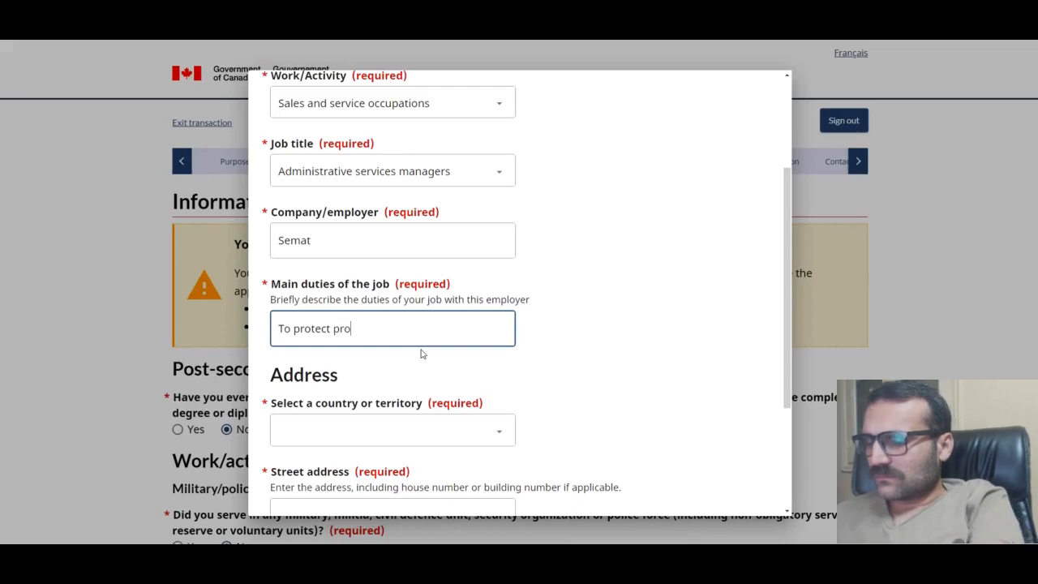
{"action": "type", "text": "program"}
Step: Set the work address country to Pakistan, city 'Lah', and save the entry
{"action": "scroll", "coordinate": [547, 341], "scroll_direction": "down", "scroll_amount": 2}
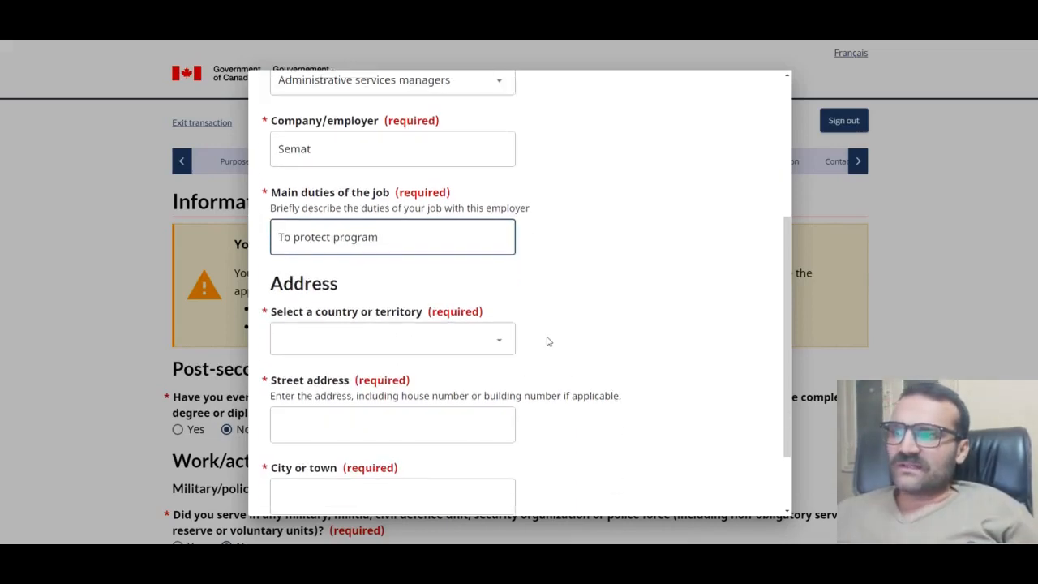
{"action": "left_click", "coordinate": [479, 325]}
{"action": "type", "text": "p"}
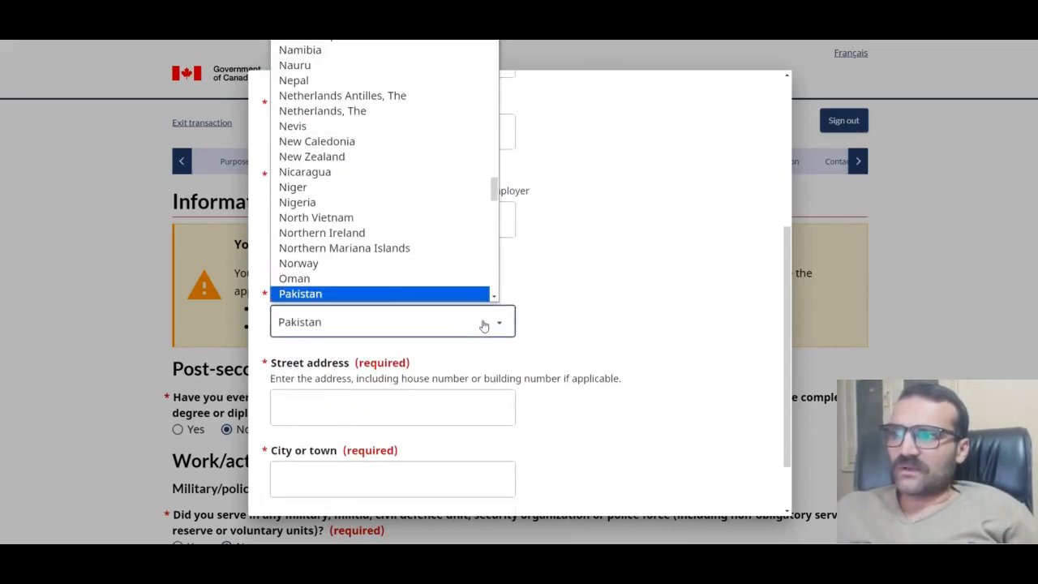
{"action": "left_click", "coordinate": [337, 295]}
{"action": "scroll", "coordinate": [364, 324], "scroll_direction": "down", "scroll_amount": 2}
{"action": "left_click", "coordinate": [364, 330]}
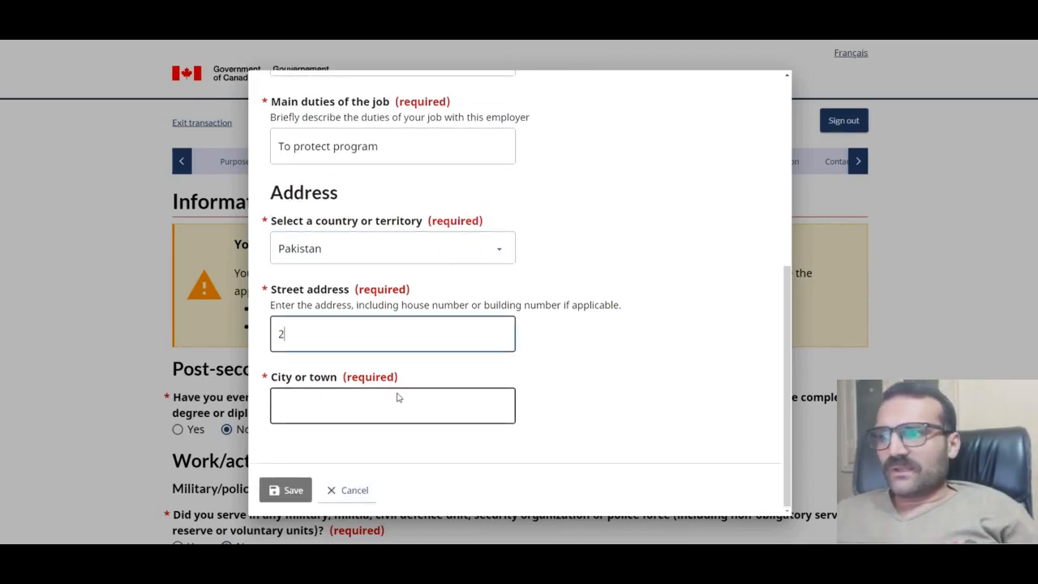
{"action": "left_click", "coordinate": [436, 399]}
{"action": "type", "text": "Lahore"}
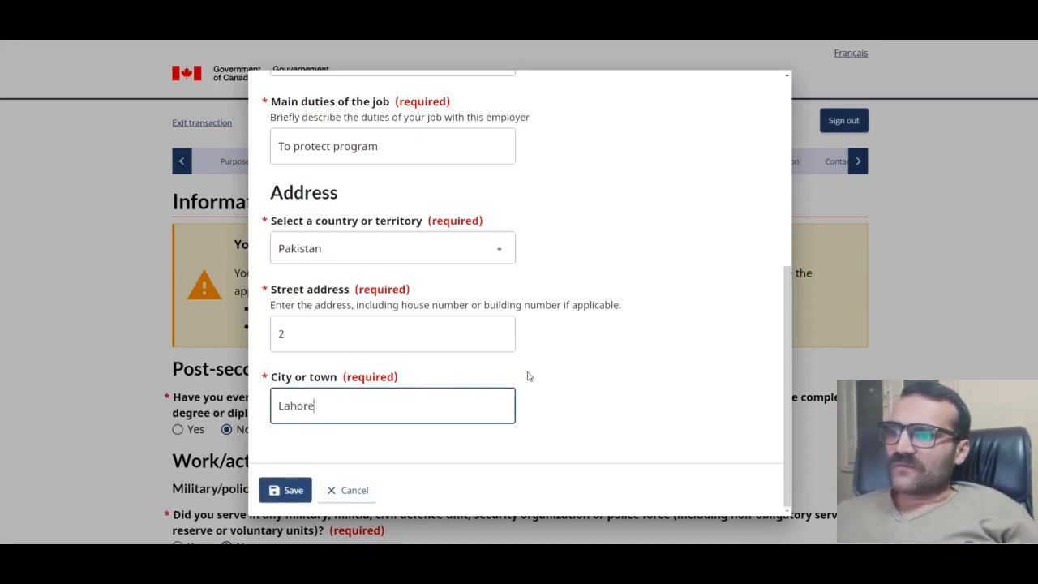
{"action": "left_click", "coordinate": [288, 490]}
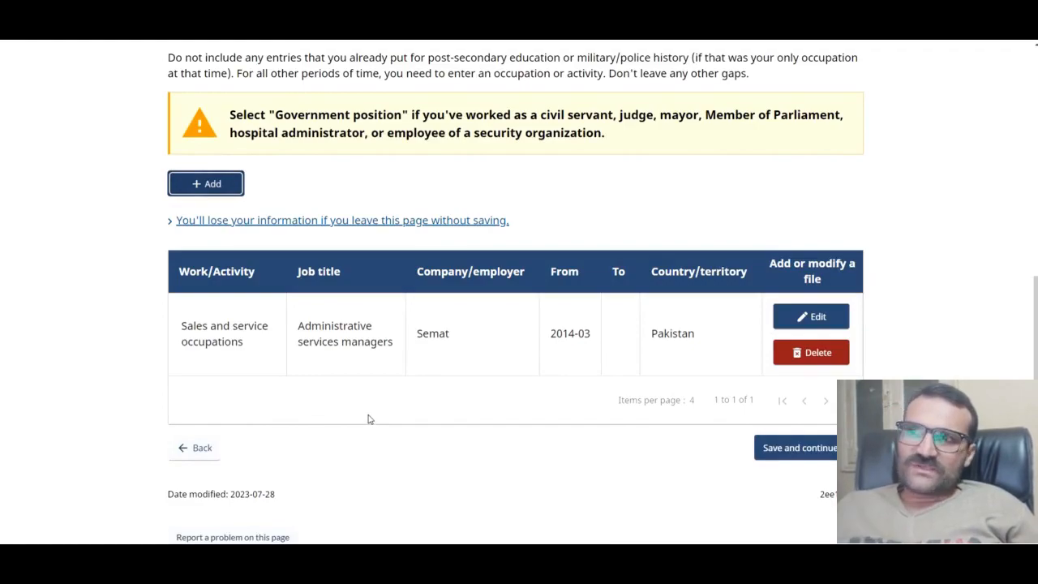
Step: Try to continue past work history and review the missing 10-year employment error
{"action": "scroll", "coordinate": [368, 419], "scroll_direction": "up", "scroll_amount": 3}
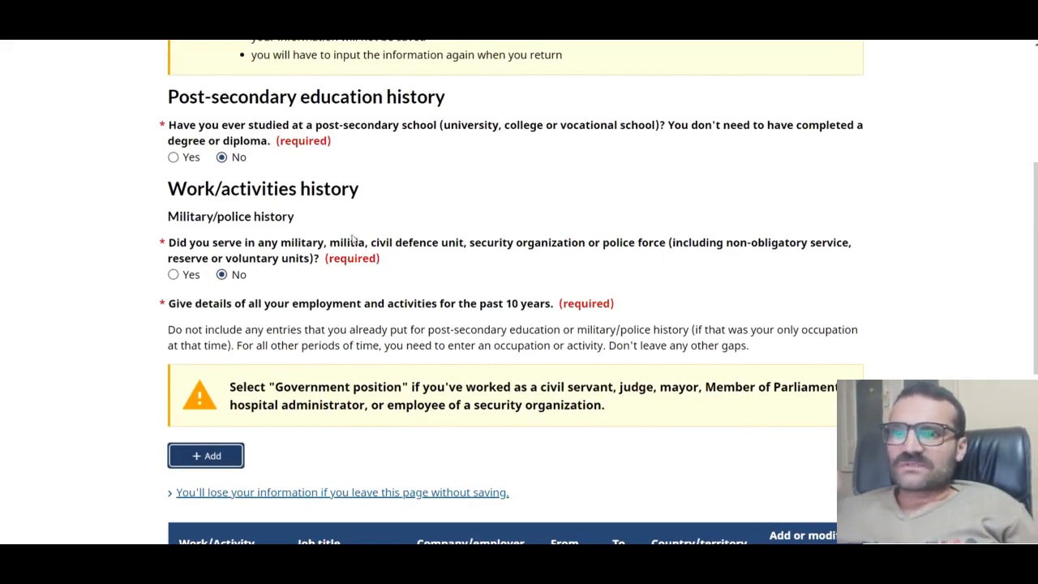
{"action": "scroll", "coordinate": [839, 507], "scroll_direction": "down", "scroll_amount": 3}
{"action": "left_click", "coordinate": [824, 505]}
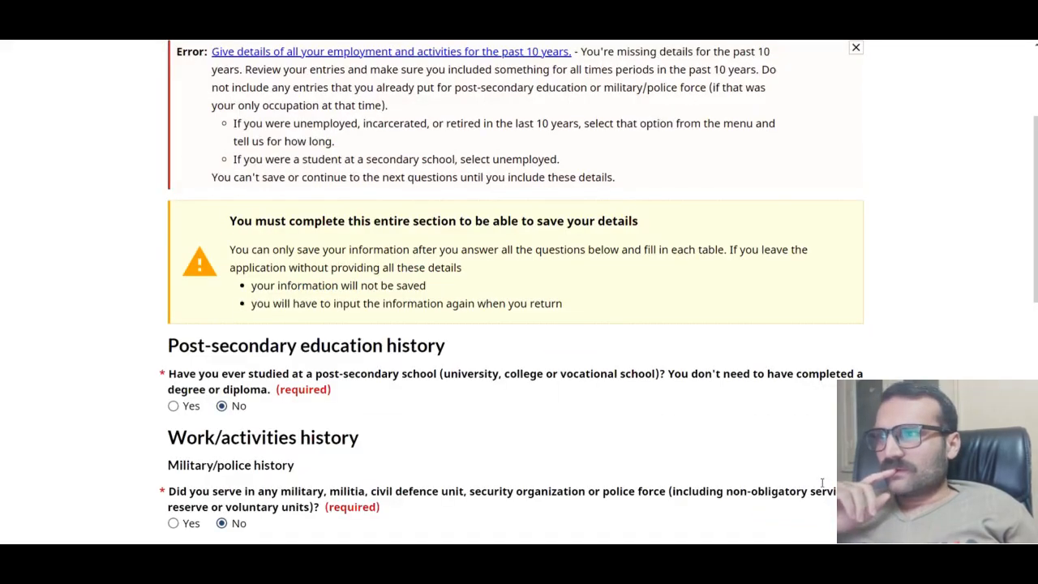
{"action": "scroll", "coordinate": [658, 397], "scroll_direction": "down", "scroll_amount": 3}
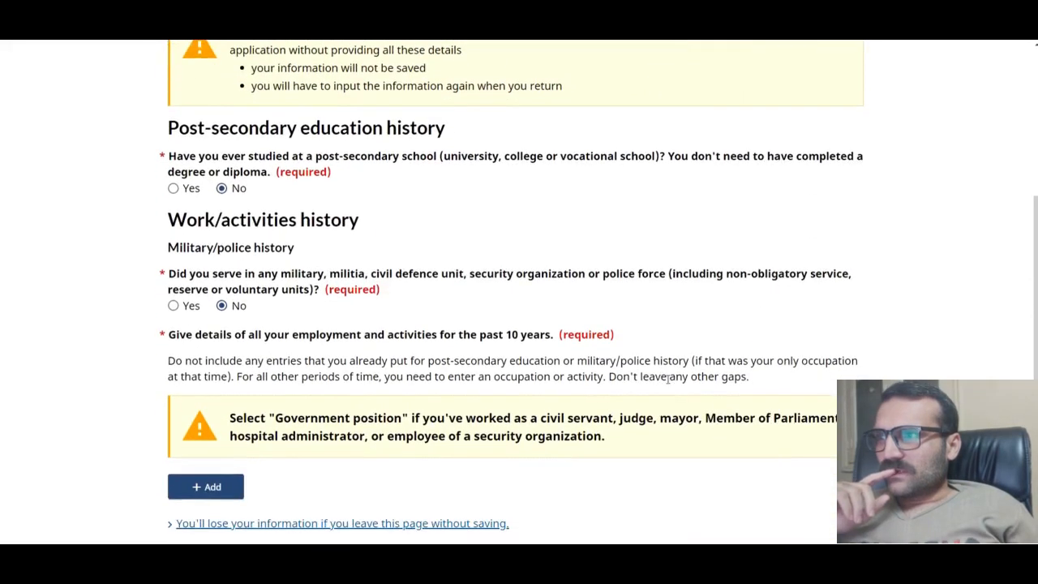
{"action": "scroll", "coordinate": [664, 386], "scroll_direction": "up", "scroll_amount": 3}
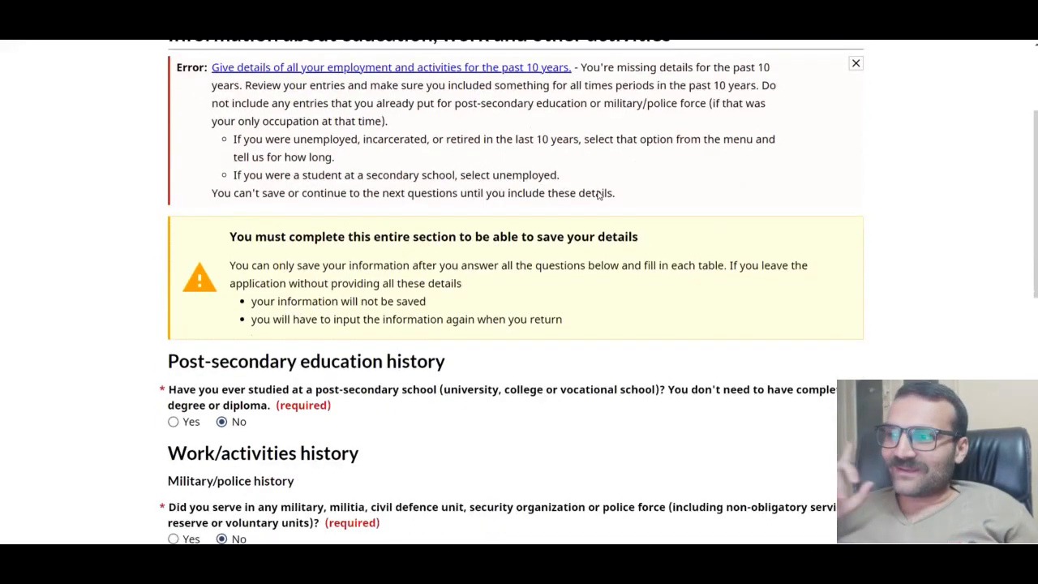
{"action": "scroll", "coordinate": [601, 186], "scroll_direction": "down", "scroll_amount": 5}
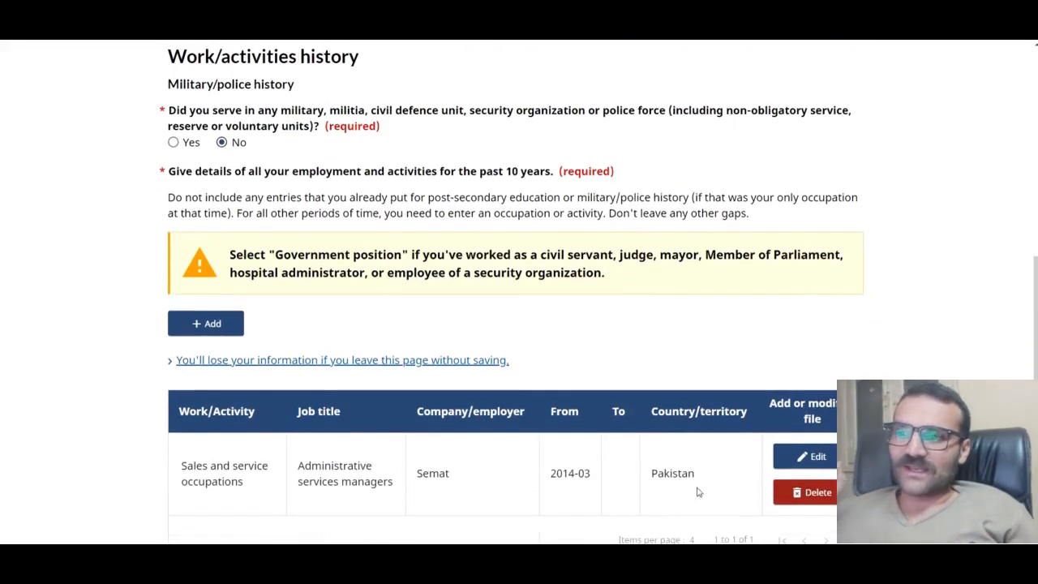
Step: Change the Semat job's start year to 2009, save it, and submit the work history
{"action": "left_click", "coordinate": [809, 457]}
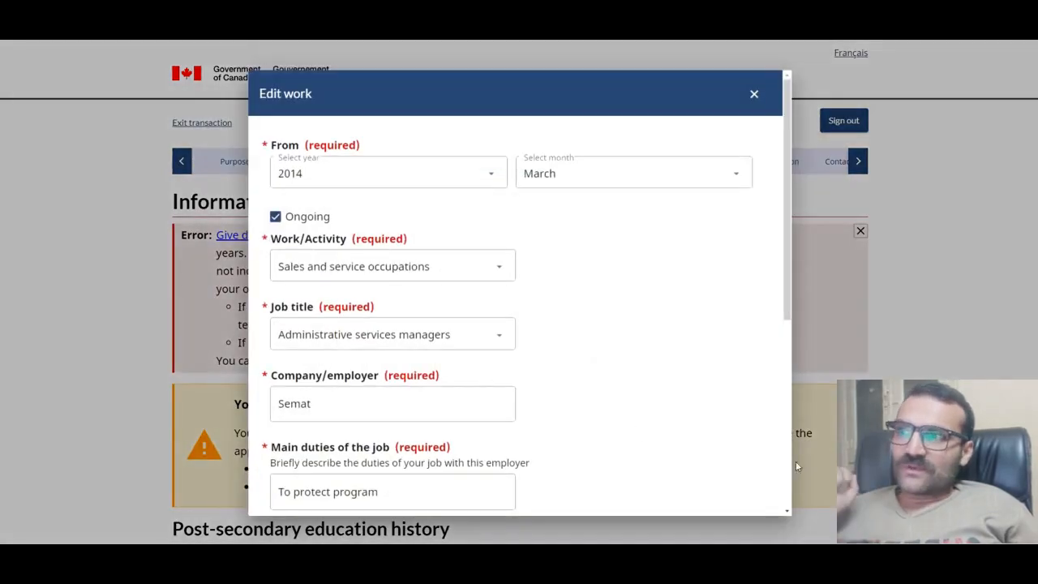
{"action": "left_click", "coordinate": [427, 174]}
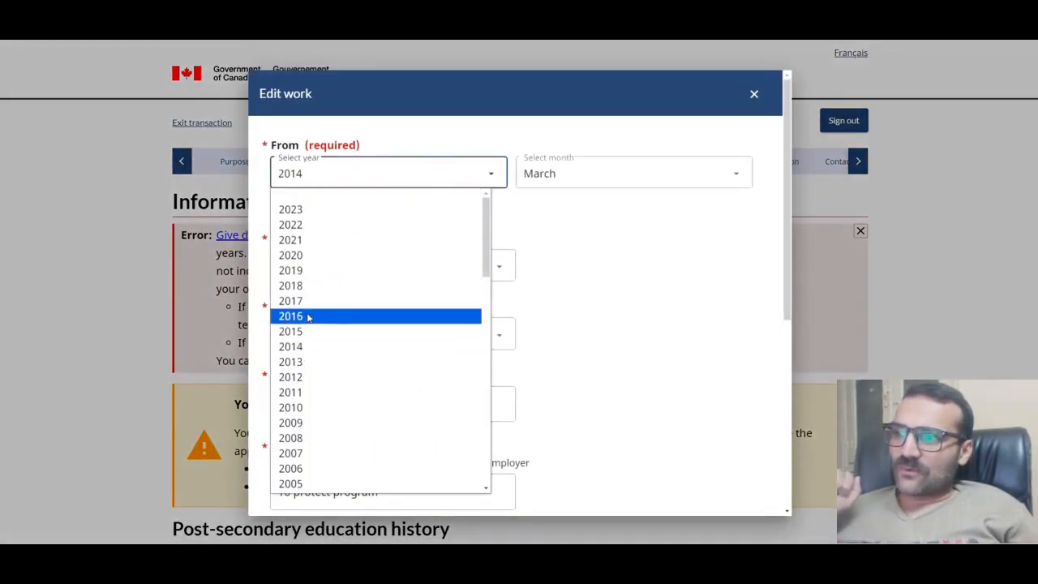
{"action": "left_click", "coordinate": [305, 423]}
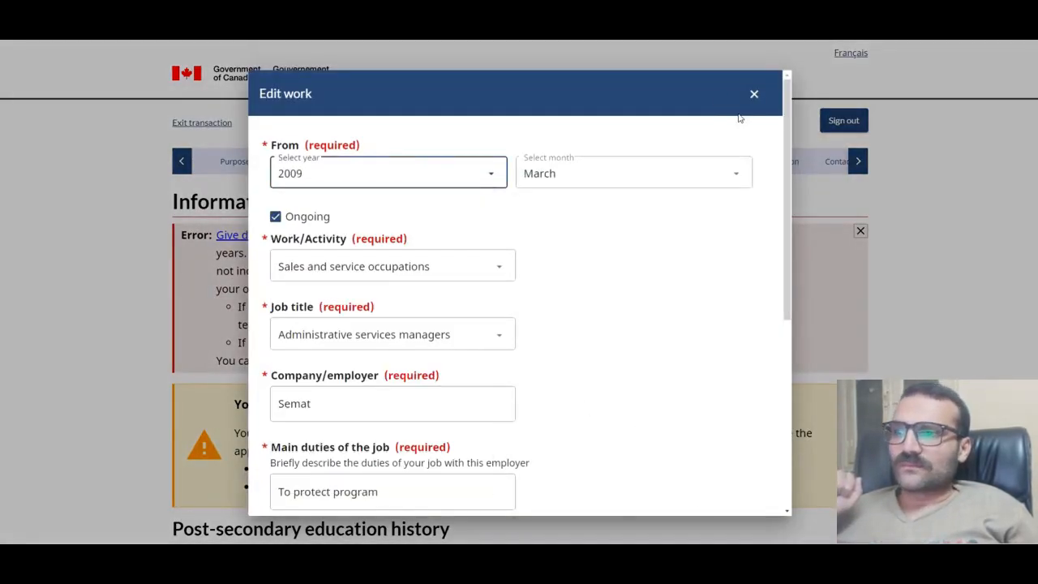
{"action": "scroll", "coordinate": [567, 352], "scroll_direction": "down", "scroll_amount": 5}
{"action": "left_click", "coordinate": [289, 490]}
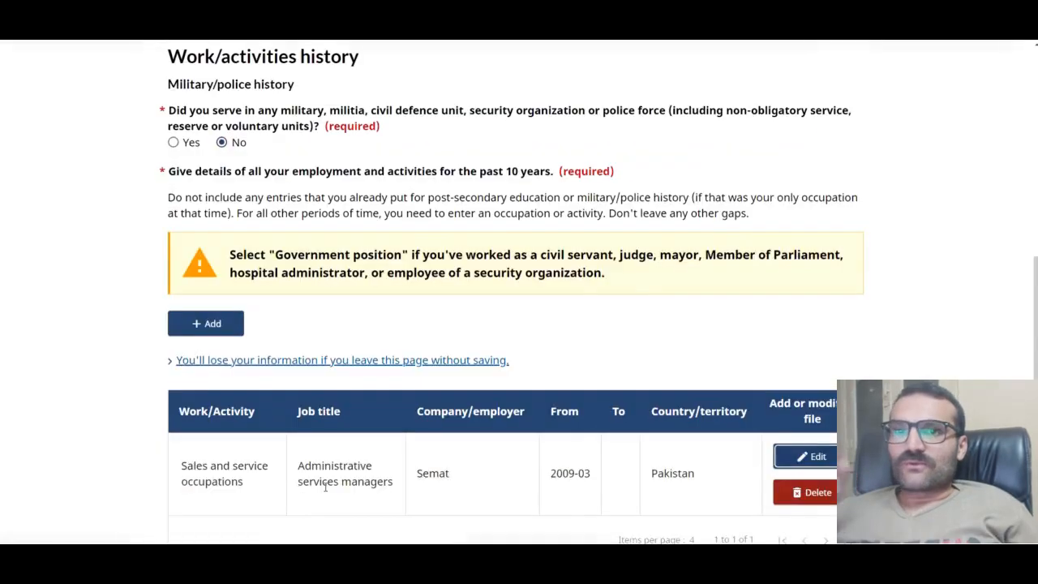
{"action": "scroll", "coordinate": [516, 292], "scroll_direction": "down", "scroll_amount": 3}
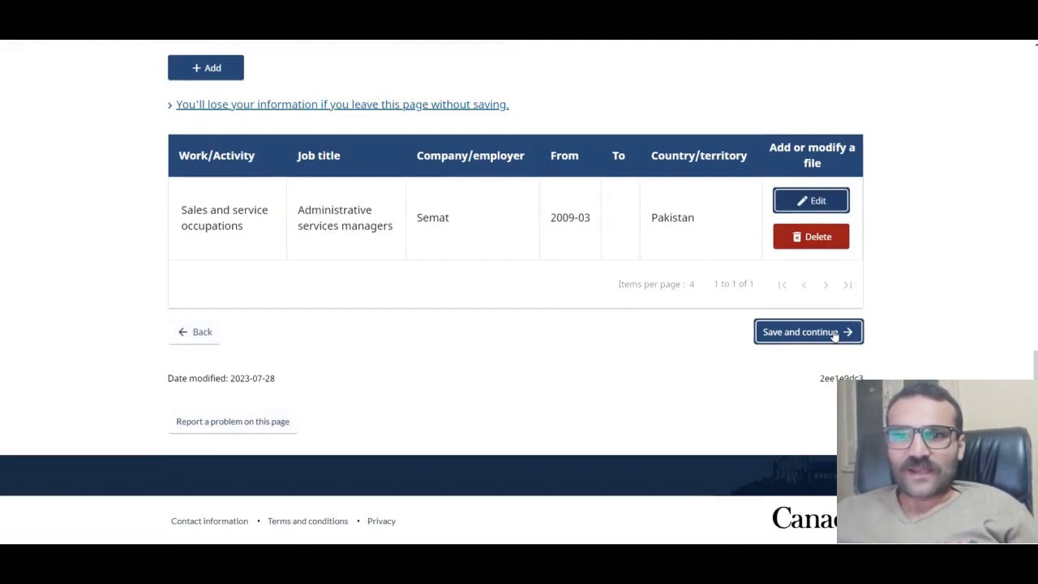
{"action": "left_click", "coordinate": [835, 333]}
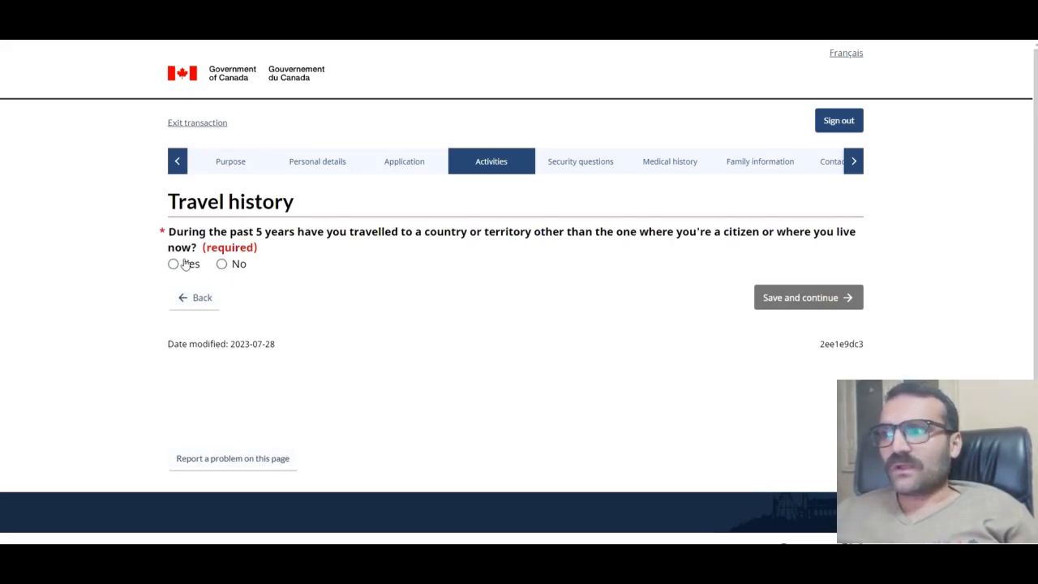
Step: Switch past travel to Yes and open a new travel record without choosing dates
{"action": "left_click", "coordinate": [222, 264]}
{"action": "left_click", "coordinate": [174, 263]}
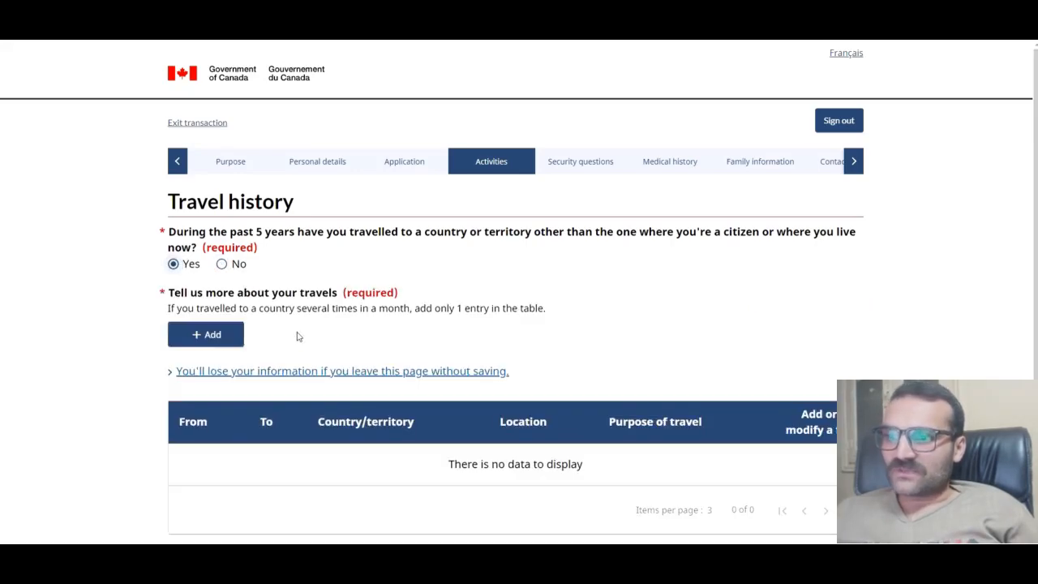
{"action": "left_click", "coordinate": [202, 334]}
{"action": "left_click", "coordinate": [377, 180]}
{"action": "left_click", "coordinate": [377, 181]}
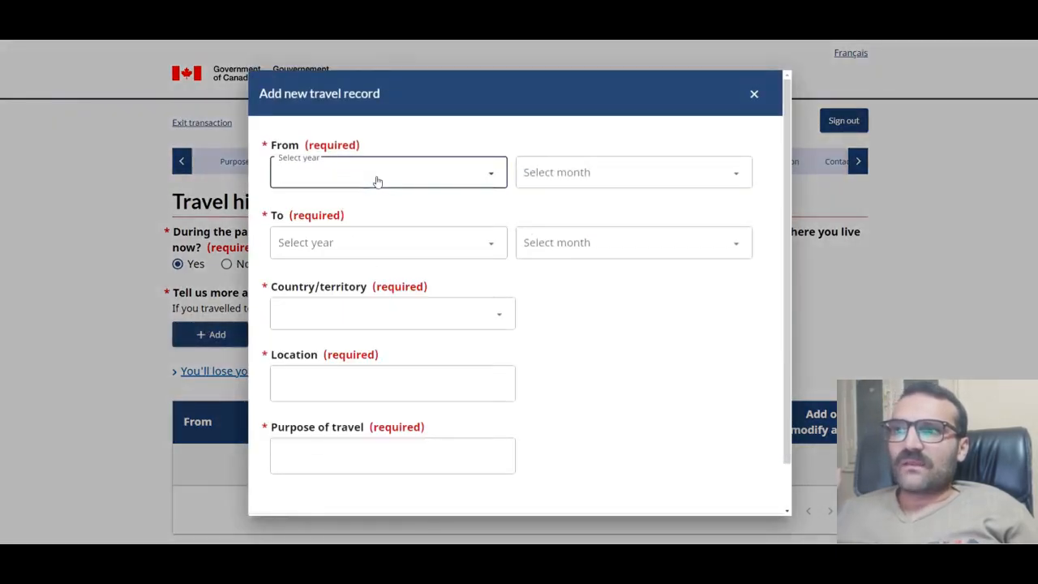
{"action": "left_click", "coordinate": [593, 177]}
{"action": "left_click", "coordinate": [593, 177]}
{"action": "left_click", "coordinate": [394, 275]}
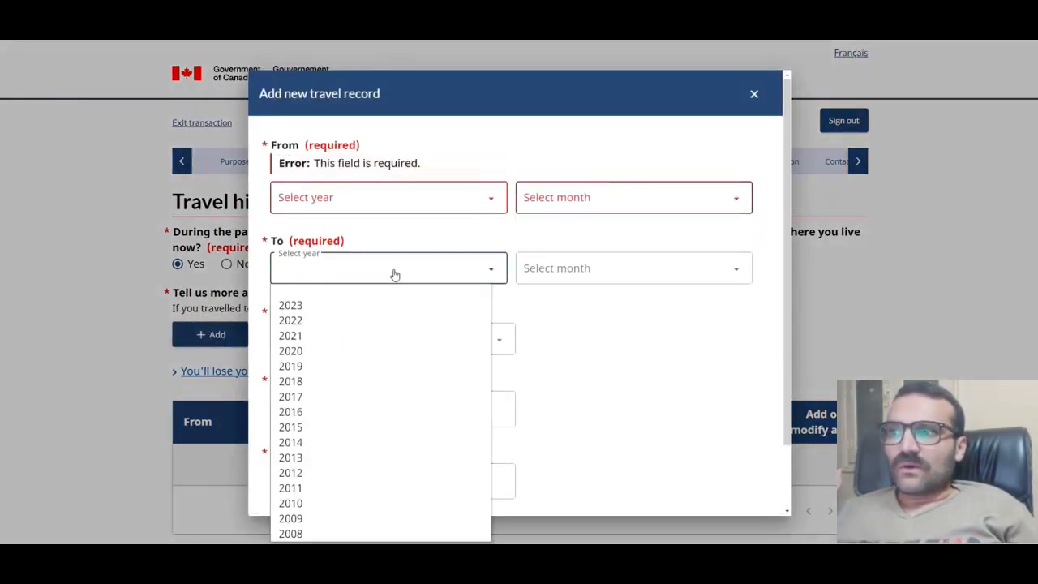
{"action": "left_click", "coordinate": [395, 275]}
{"action": "left_click", "coordinate": [594, 271]}
{"action": "left_click", "coordinate": [593, 271]}
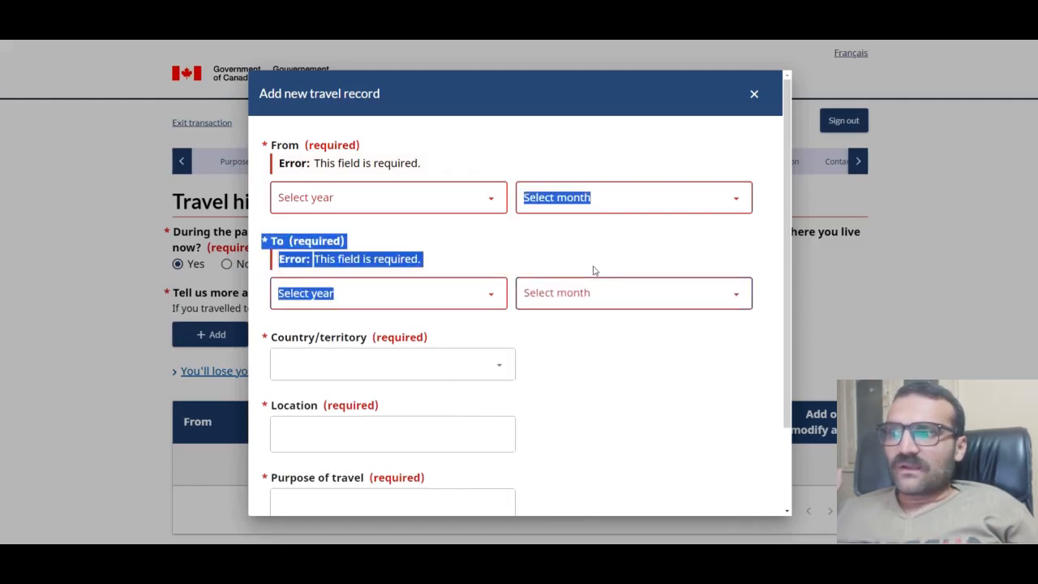
Step: Abandon the empty travel record and set the past-5-years travel answer to No
{"action": "left_click", "coordinate": [336, 369]}
{"action": "scroll", "coordinate": [336, 367], "scroll_direction": "down", "scroll_amount": 3}
{"action": "left_click", "coordinate": [375, 321]}
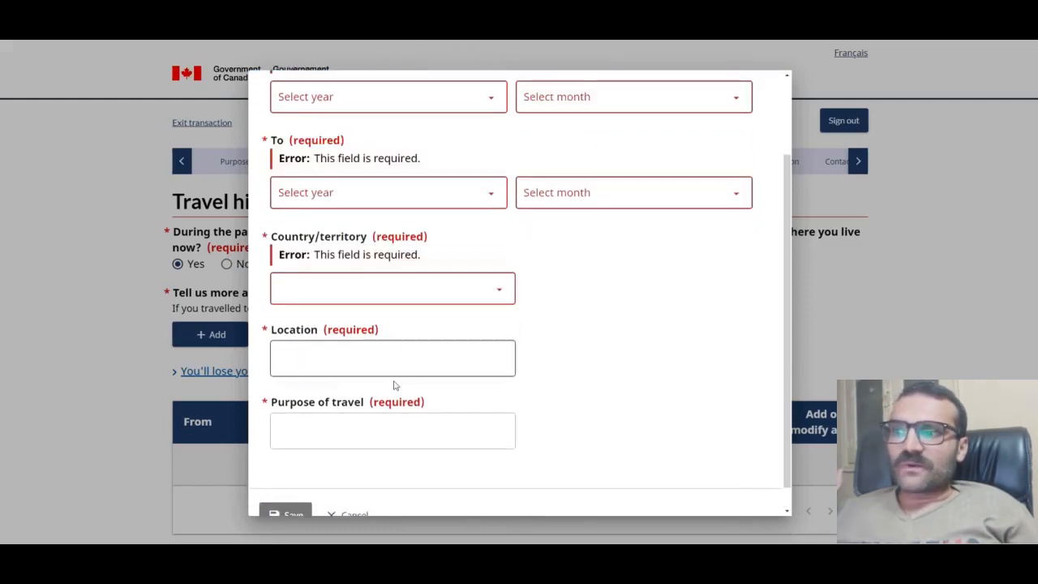
{"action": "left_click", "coordinate": [393, 444]}
{"action": "scroll", "coordinate": [554, 349], "scroll_direction": "down", "scroll_amount": 2}
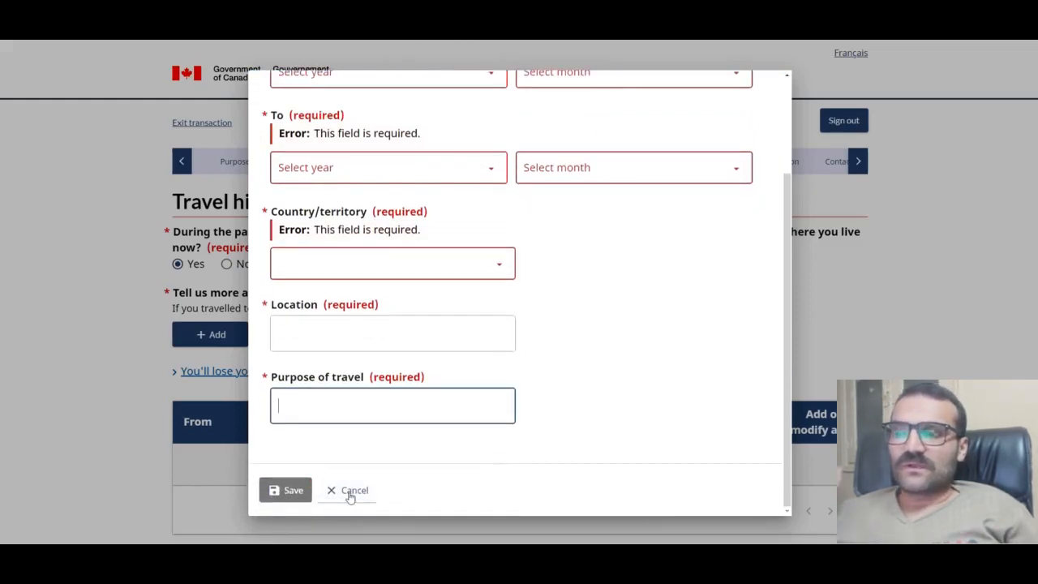
{"action": "left_click", "coordinate": [358, 488]}
{"action": "scroll", "coordinate": [748, 151], "scroll_direction": "up", "scroll_amount": 3}
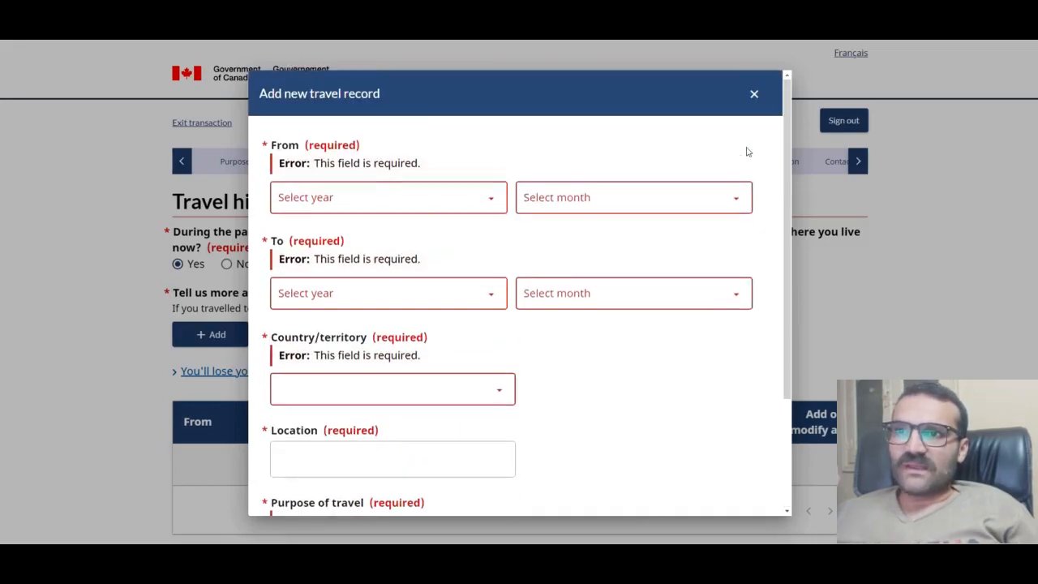
{"action": "left_click", "coordinate": [754, 95]}
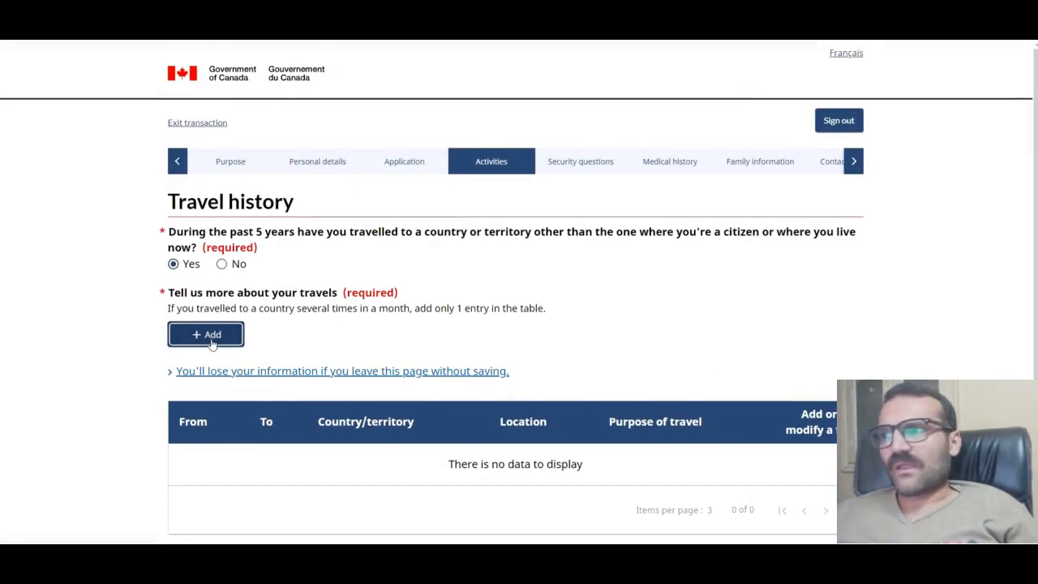
{"action": "left_click", "coordinate": [221, 264]}
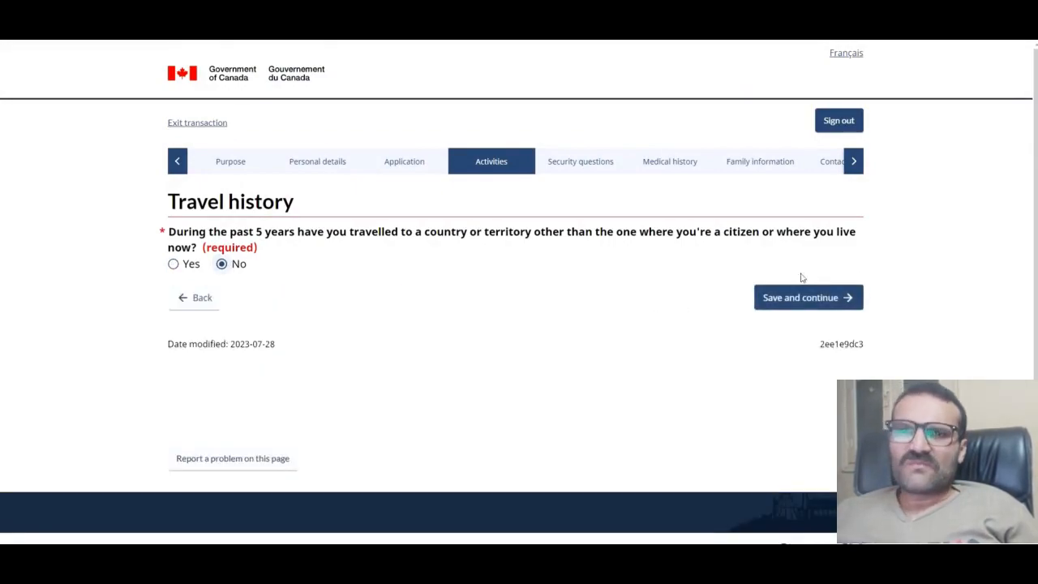
Step: On Travel history (continued), answer No to overstaying and to prior visa refusal, then save
{"action": "left_click", "coordinate": [814, 296]}
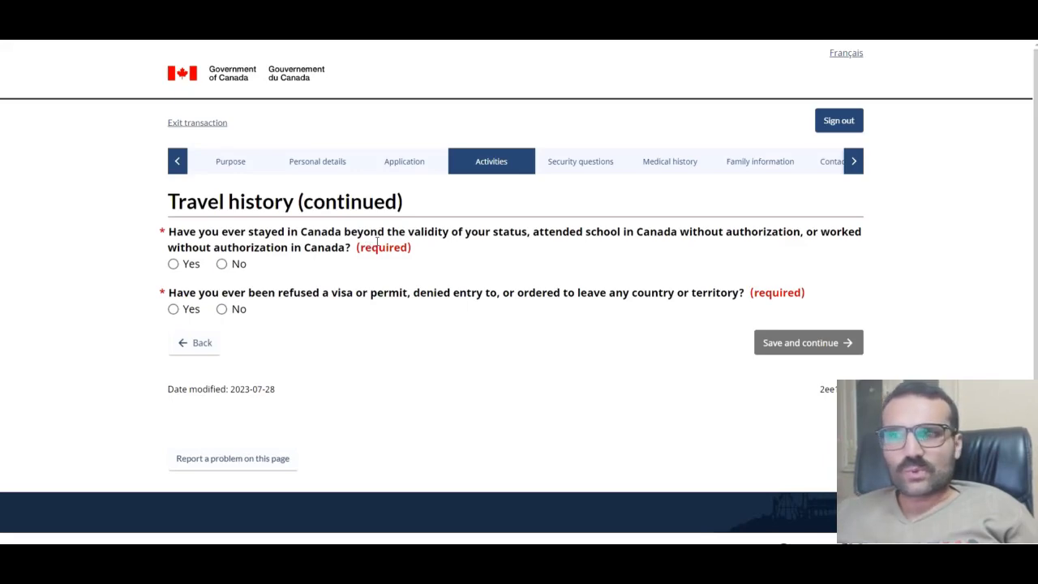
{"action": "left_click", "coordinate": [221, 265]}
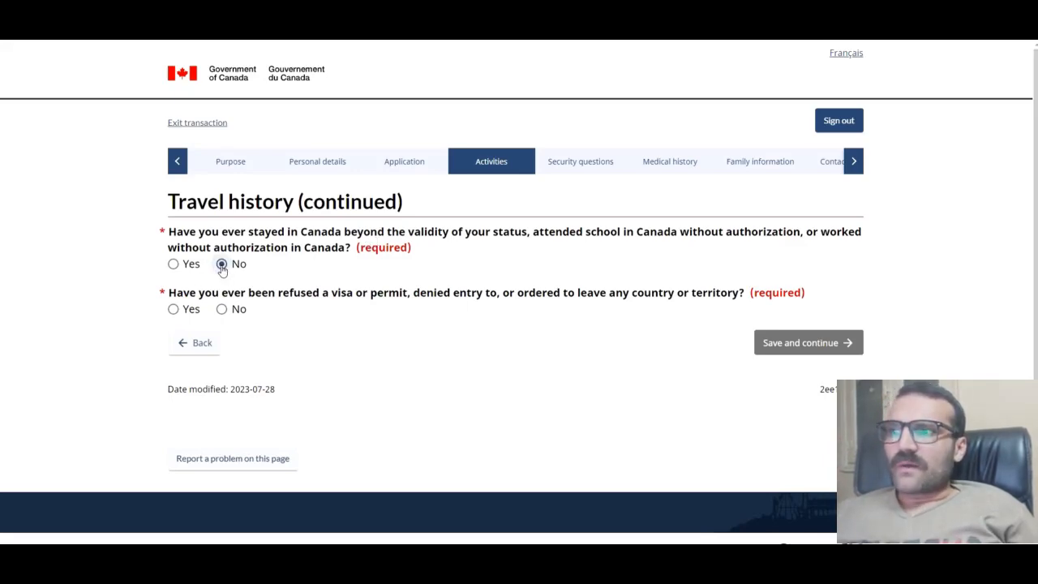
{"action": "scroll", "coordinate": [351, 316], "scroll_direction": "down", "scroll_amount": 1}
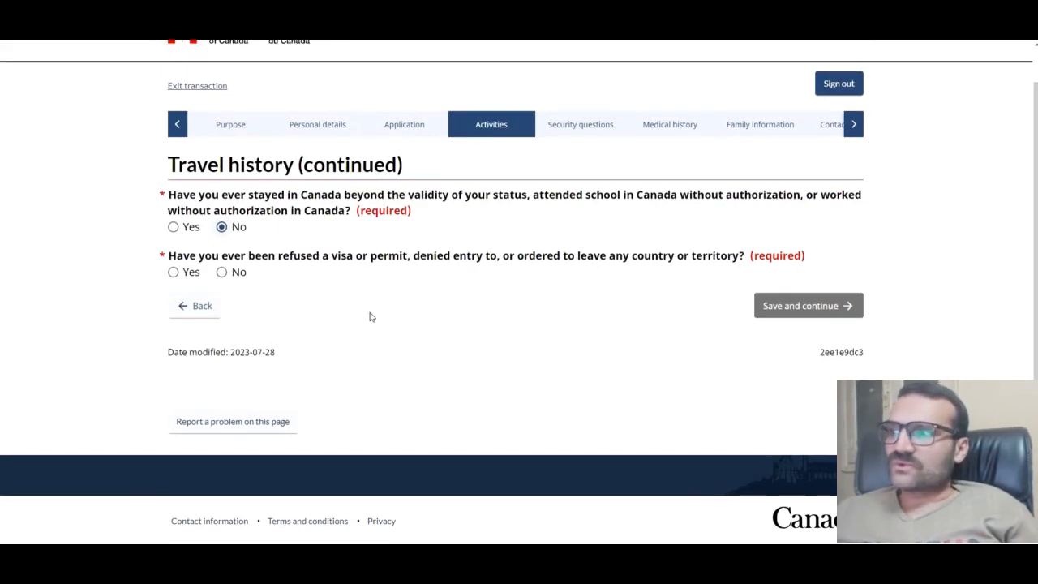
{"action": "left_click", "coordinate": [175, 273]}
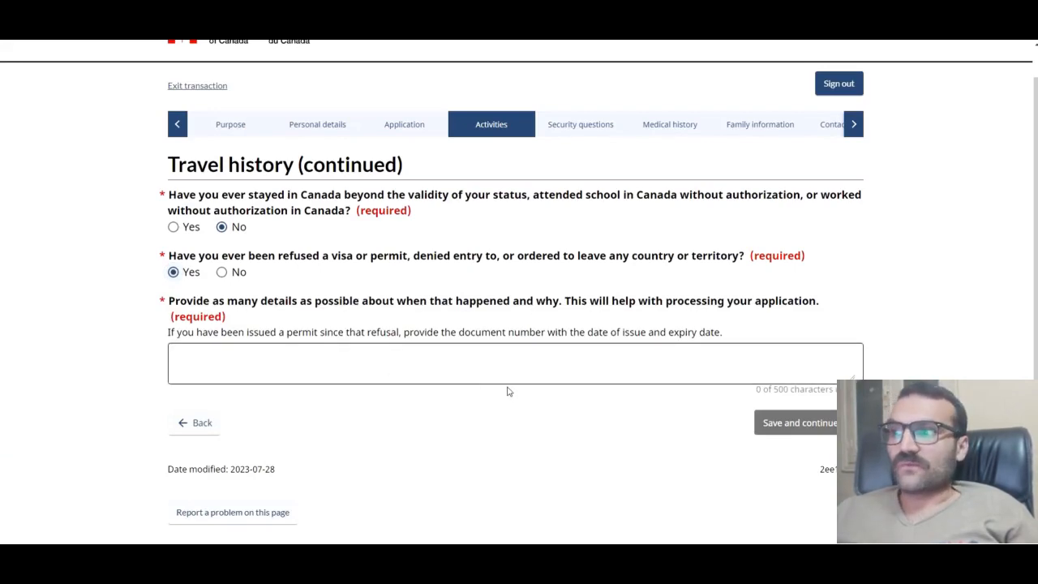
{"action": "left_click", "coordinate": [221, 272]}
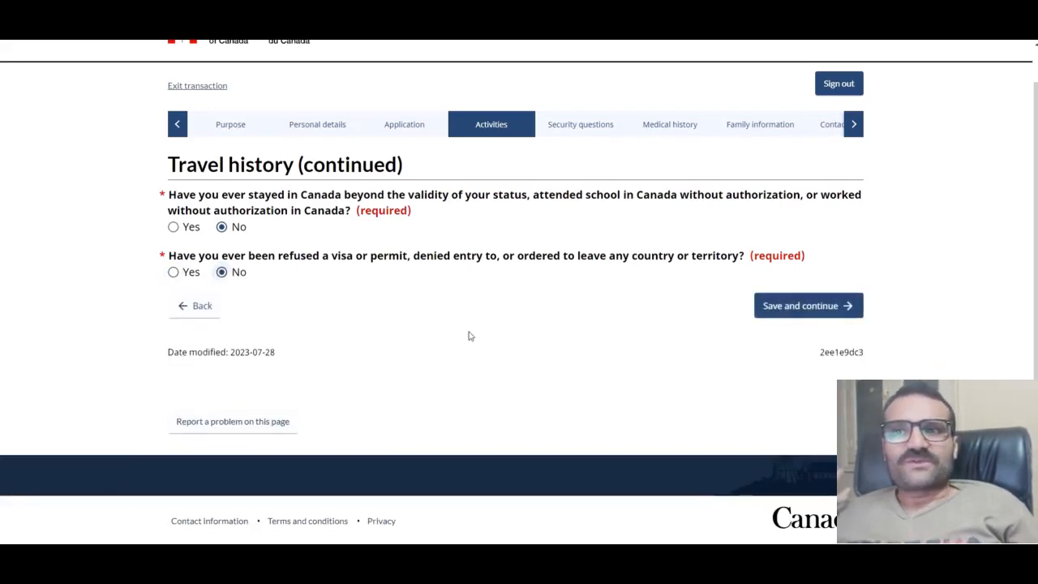
{"action": "left_click", "coordinate": [811, 305]}
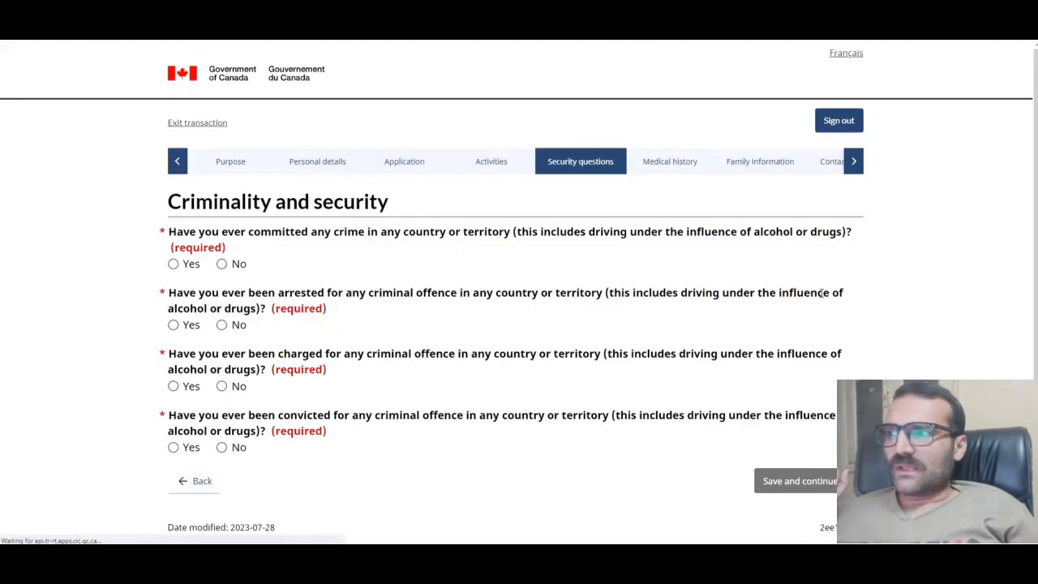
Step: Answer No to committing a crime, being arrested, charged or convicted, and save
{"action": "scroll", "coordinate": [417, 292], "scroll_direction": "down", "scroll_amount": 1}
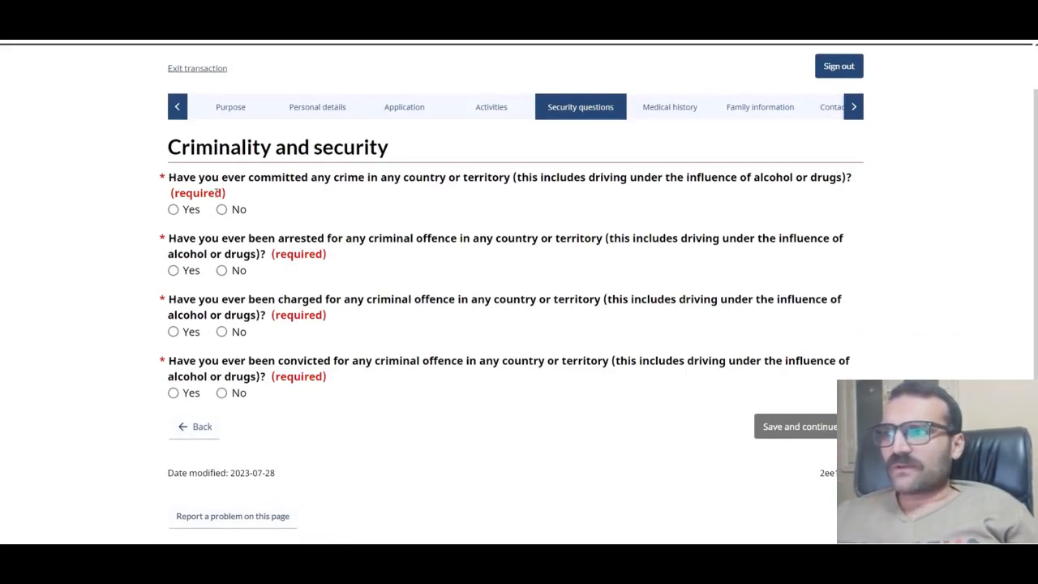
{"action": "left_click", "coordinate": [229, 210]}
{"action": "left_click", "coordinate": [227, 271]}
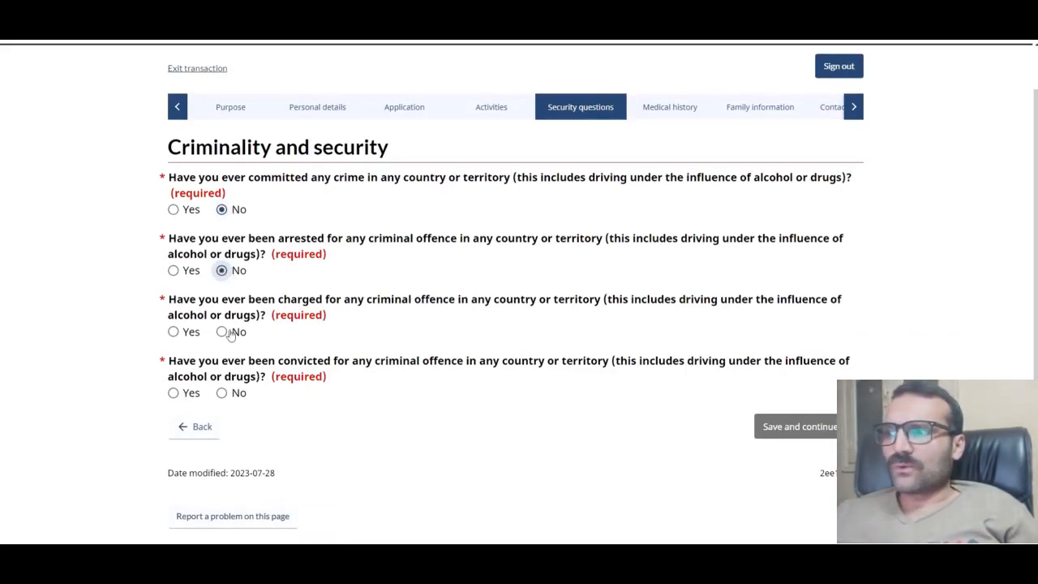
{"action": "left_click", "coordinate": [230, 333]}
{"action": "left_click", "coordinate": [226, 393]}
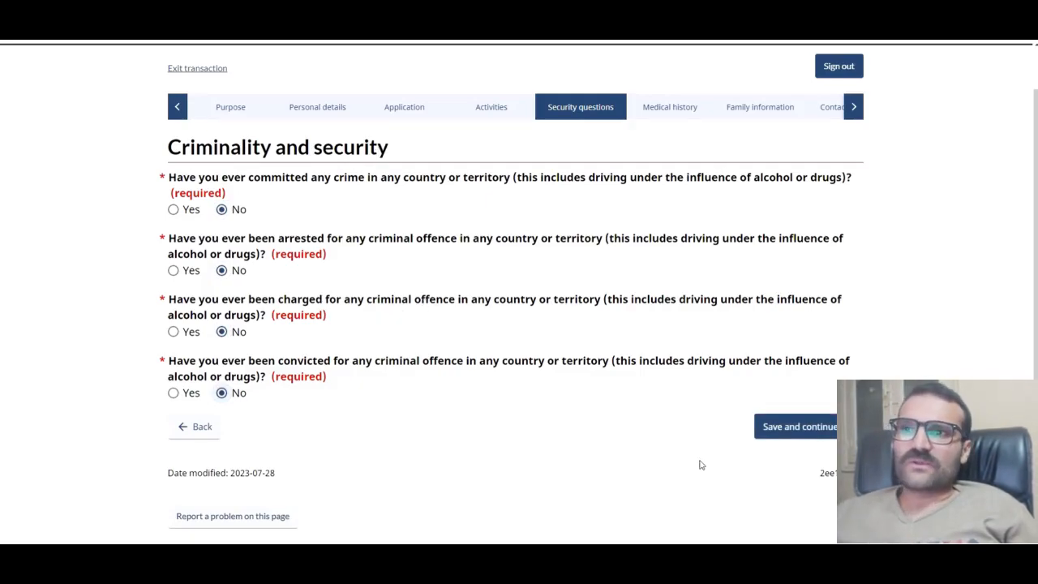
{"action": "left_click", "coordinate": [807, 426]}
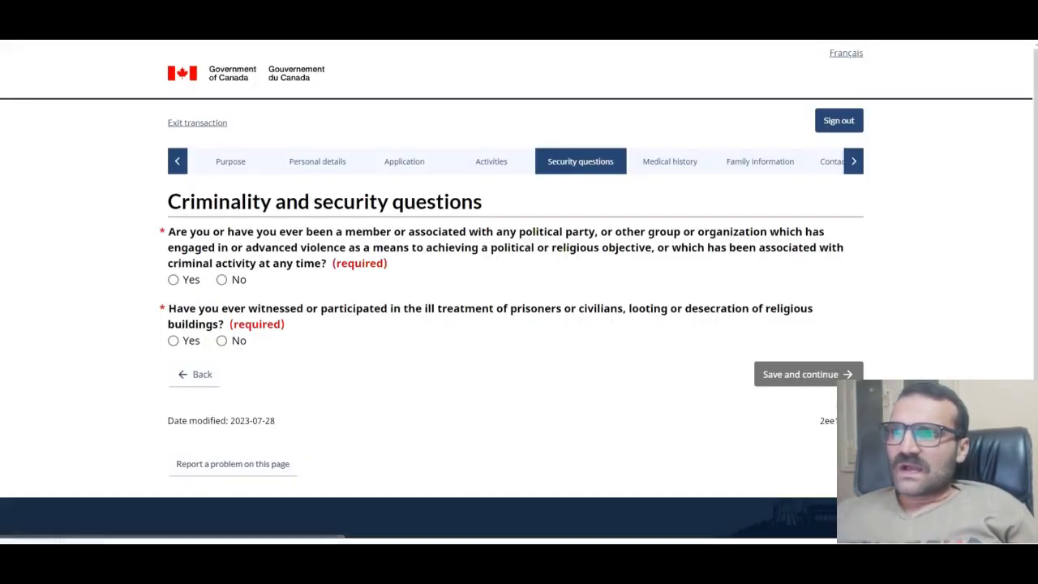
Step: Answer No to violent-group association and witnessing ill treatment or looting, and save
{"action": "scroll", "coordinate": [634, 371], "scroll_direction": "down", "scroll_amount": 1}
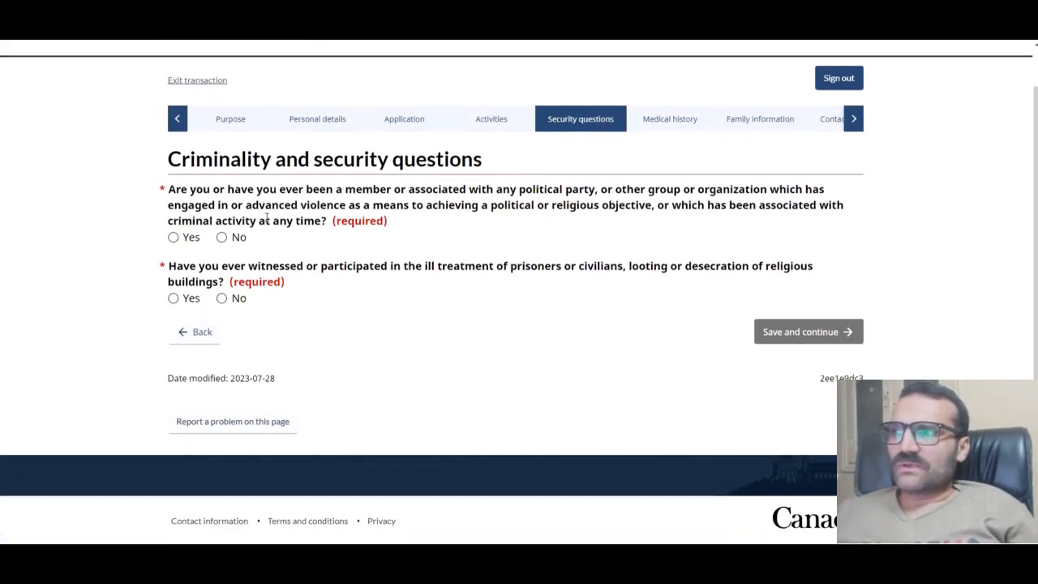
{"action": "left_click", "coordinate": [221, 237]}
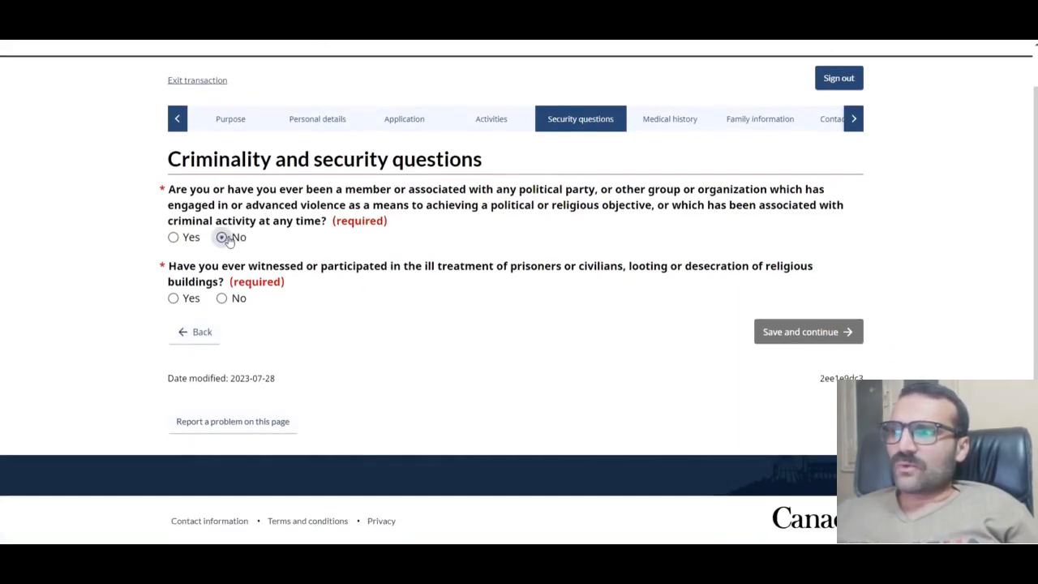
{"action": "left_click", "coordinate": [221, 298]}
{"action": "left_click", "coordinate": [811, 331]}
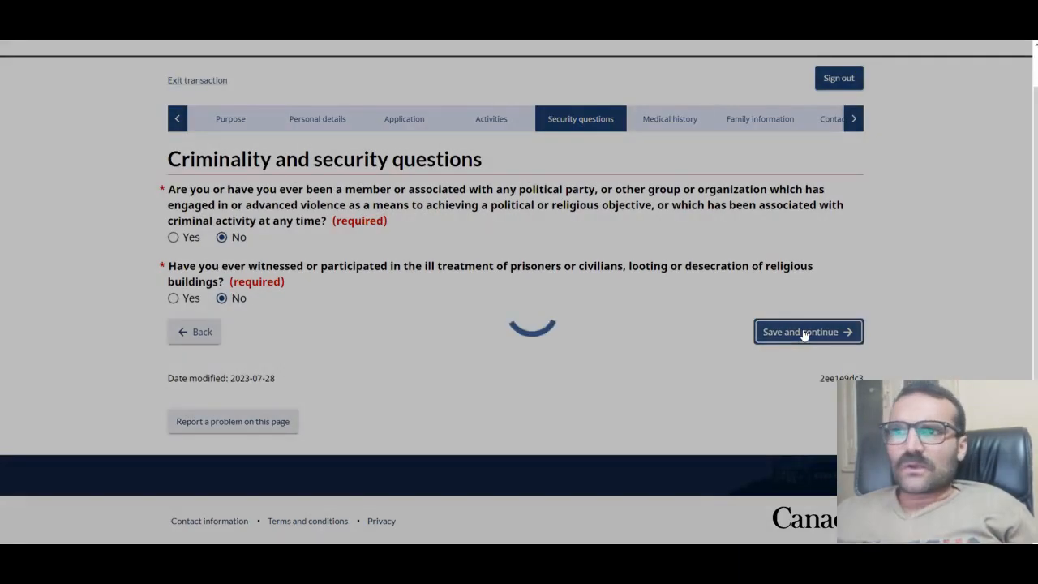
{"action": "scroll", "coordinate": [540, 322], "scroll_direction": "down", "scroll_amount": 2}
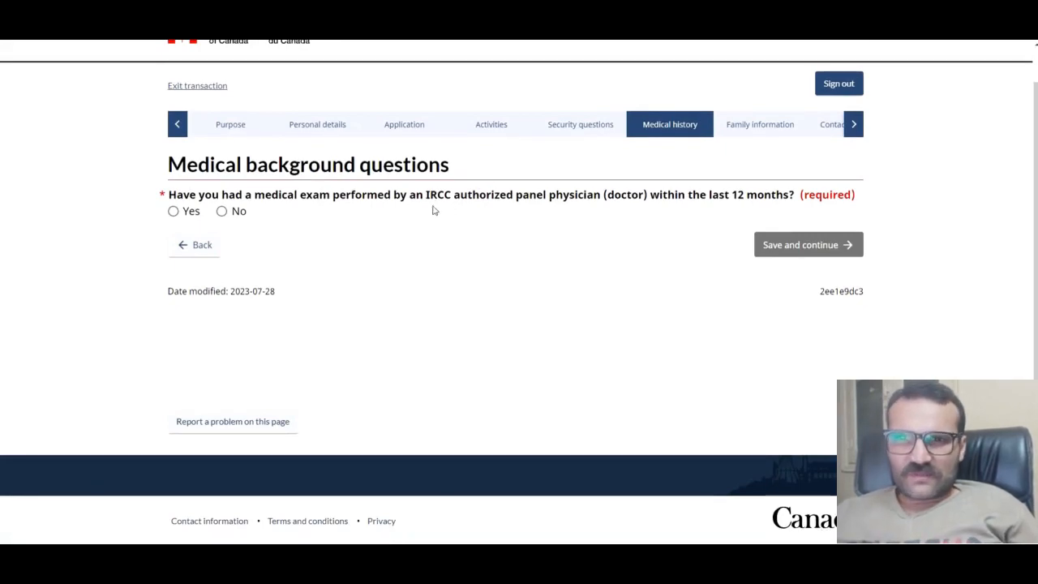
Step: Answer No to a recent panel medical exam and both tuberculosis questions, saving each page
{"action": "left_click", "coordinate": [223, 212]}
{"action": "left_click", "coordinate": [800, 245]}
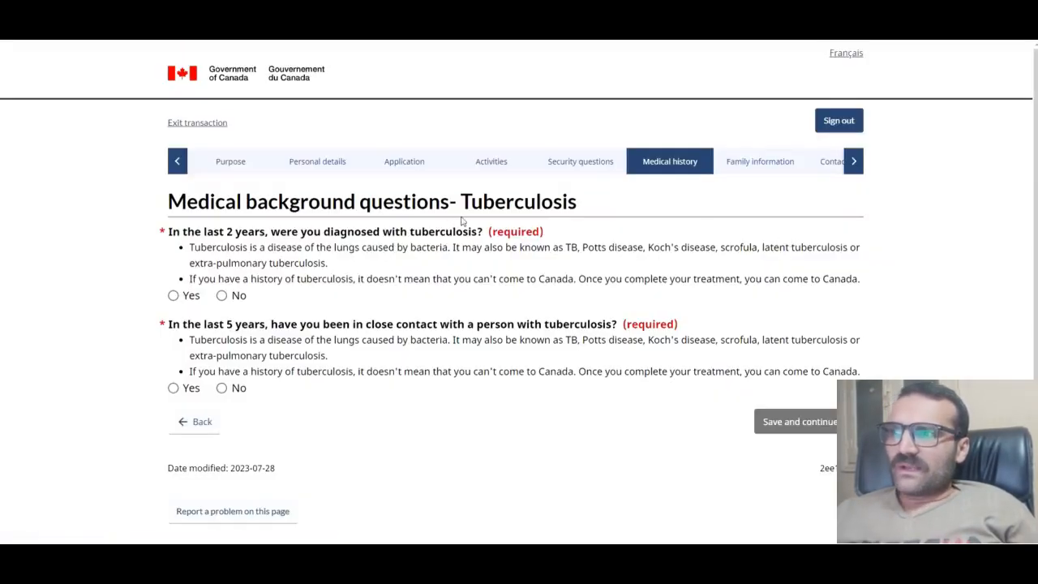
{"action": "left_click", "coordinate": [222, 297]}
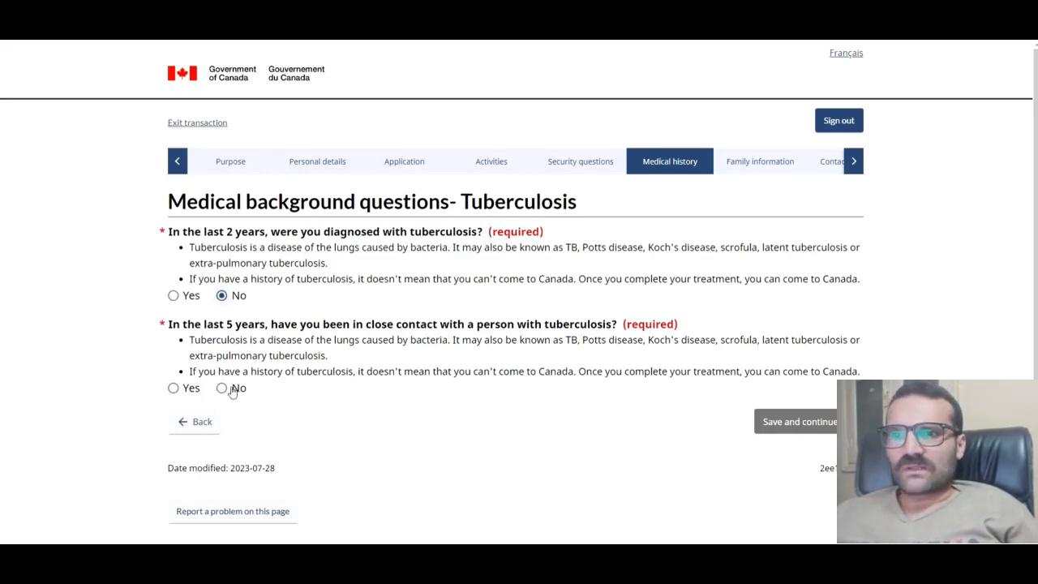
{"action": "left_click", "coordinate": [222, 388]}
{"action": "left_click", "coordinate": [817, 422]}
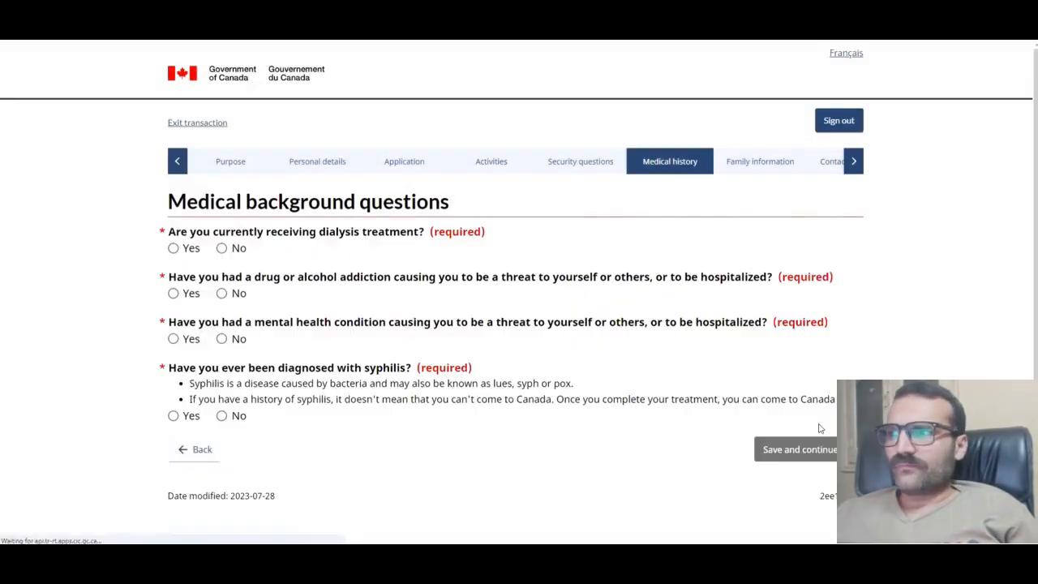
Step: Answer No to dialysis, addiction, serious mental health condition and syphilis, then save
{"action": "scroll", "coordinate": [610, 398], "scroll_direction": "down", "scroll_amount": 1}
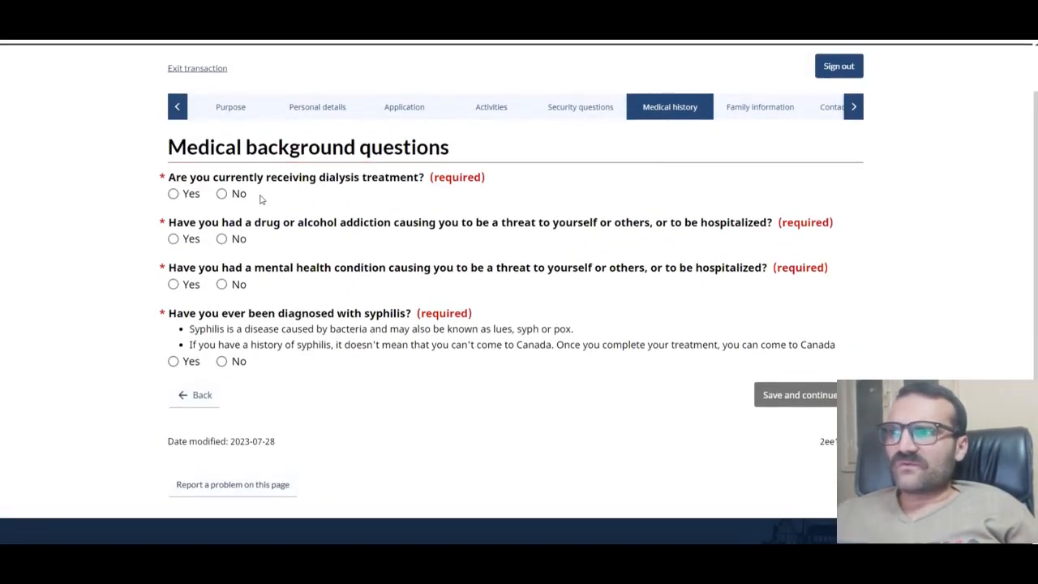
{"action": "left_click", "coordinate": [222, 195]}
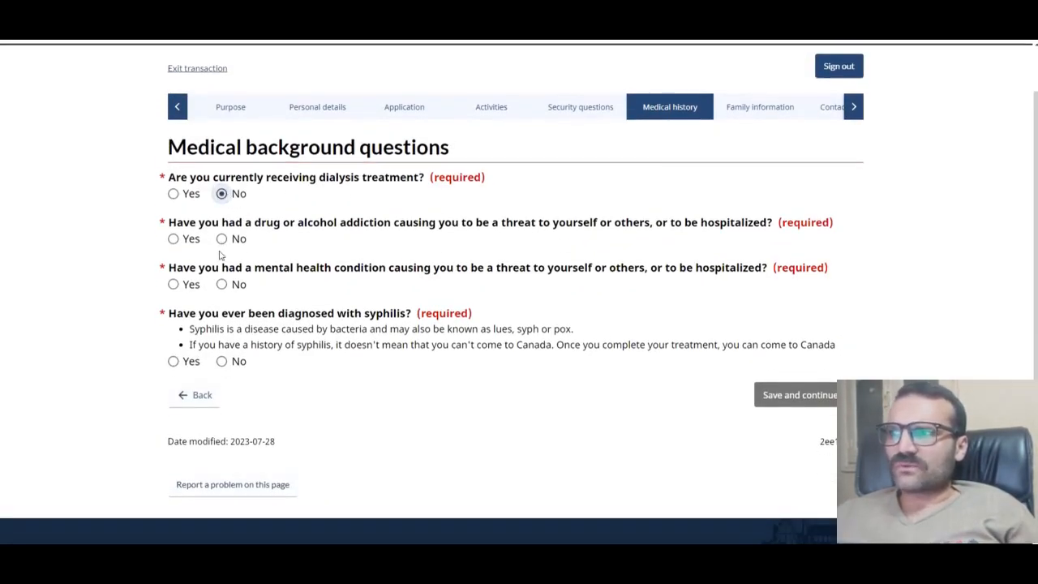
{"action": "left_click", "coordinate": [222, 239]}
{"action": "left_click", "coordinate": [223, 285]}
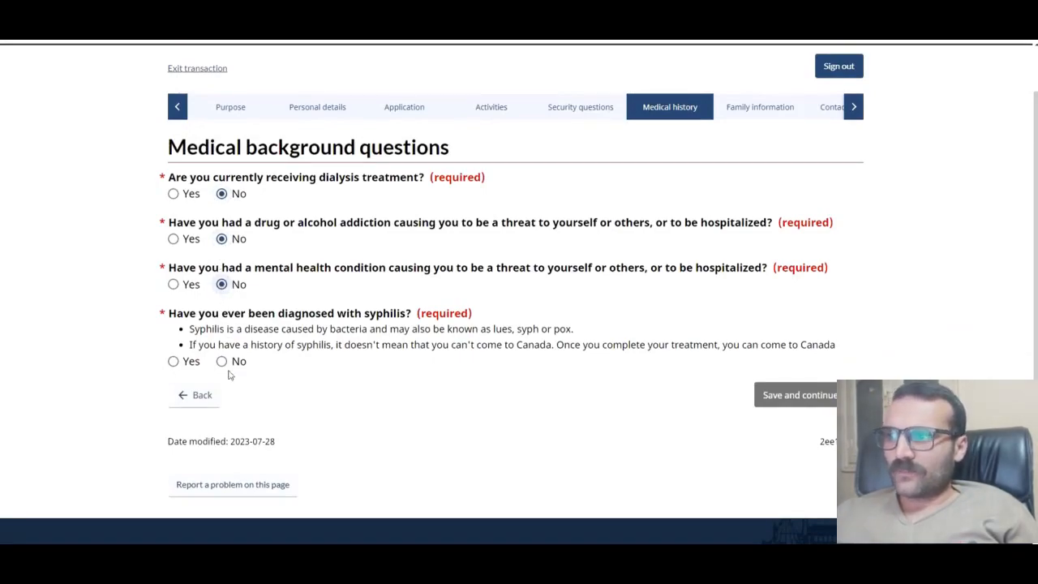
{"action": "double_click", "coordinate": [235, 361]}
{"action": "left_click", "coordinate": [819, 402]}
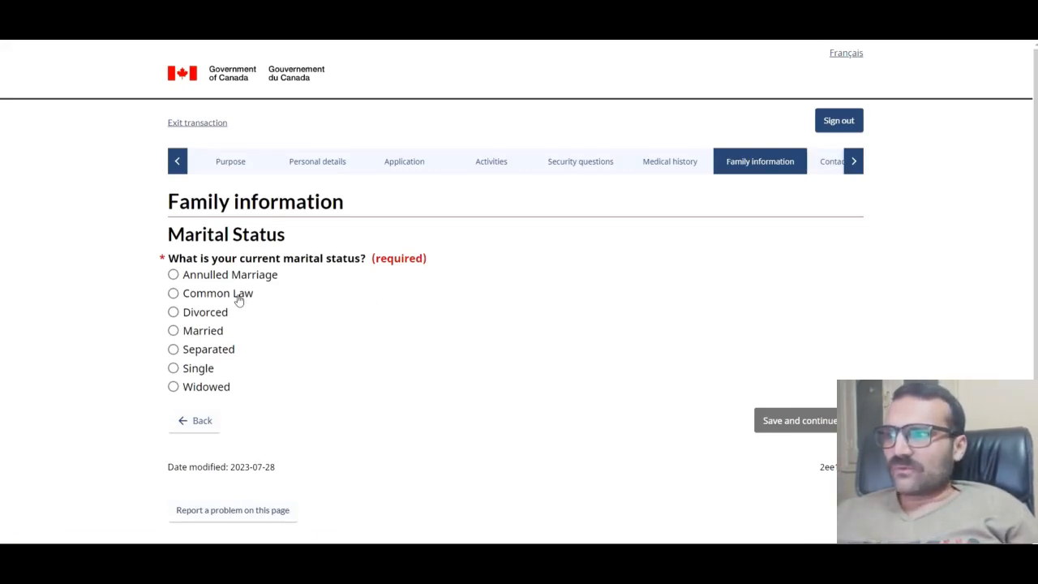
Step: Save marital status as Single, then answer No to children and confirm the acknowledgement
{"action": "left_click", "coordinate": [196, 371]}
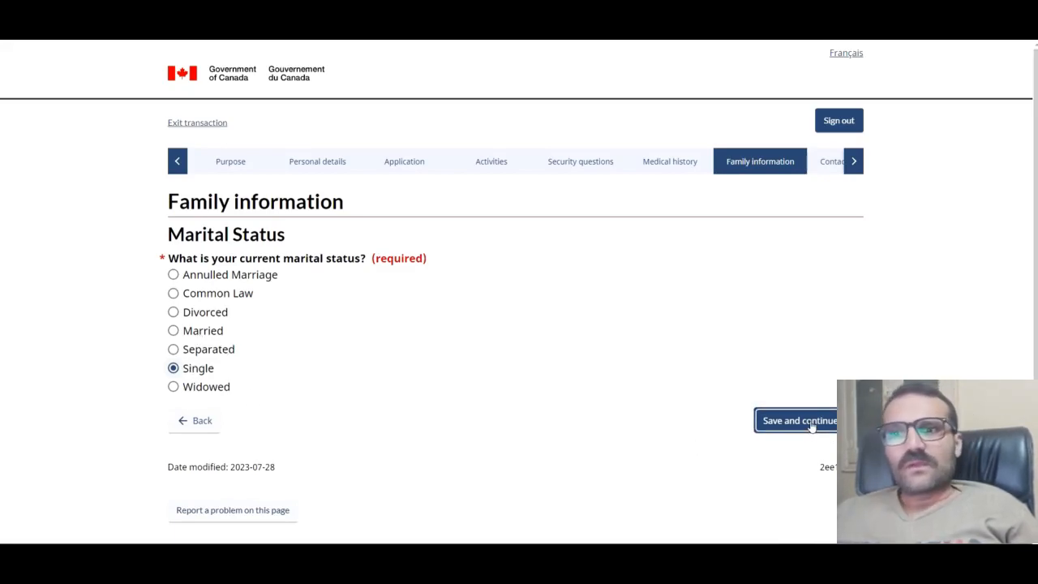
{"action": "left_click", "coordinate": [809, 426]}
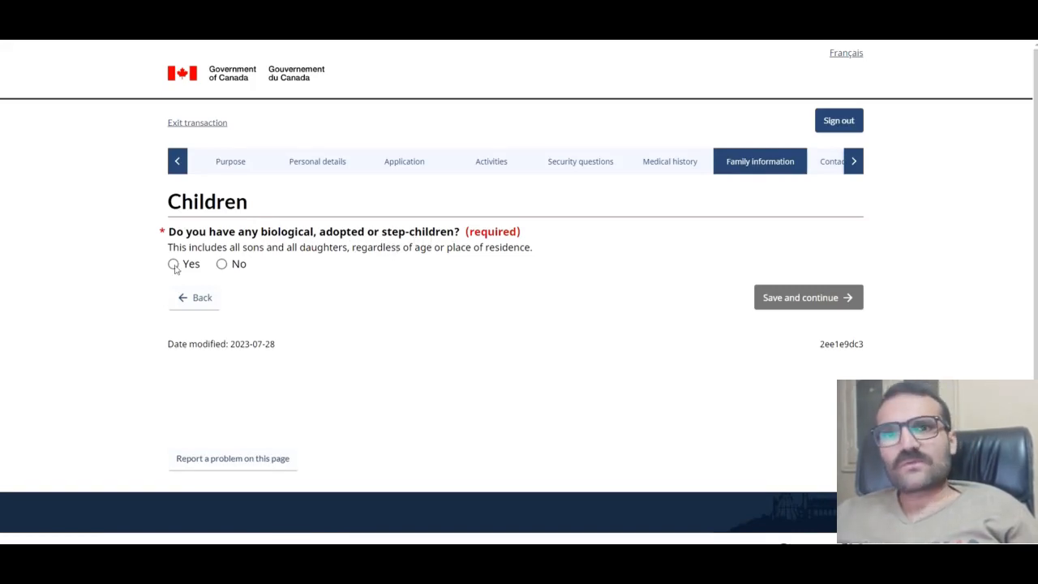
{"action": "left_click", "coordinate": [222, 264]}
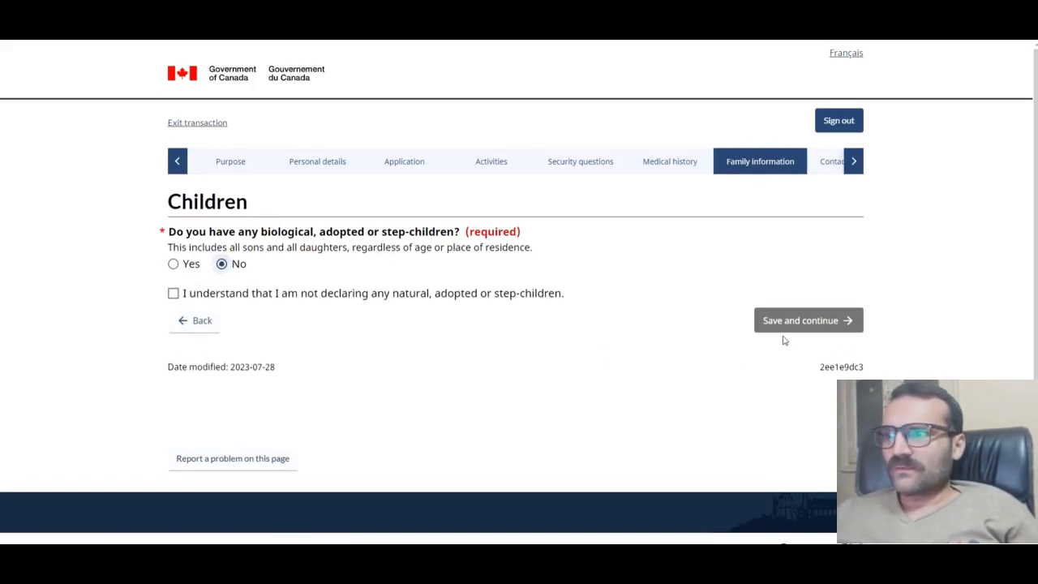
{"action": "left_click", "coordinate": [173, 293]}
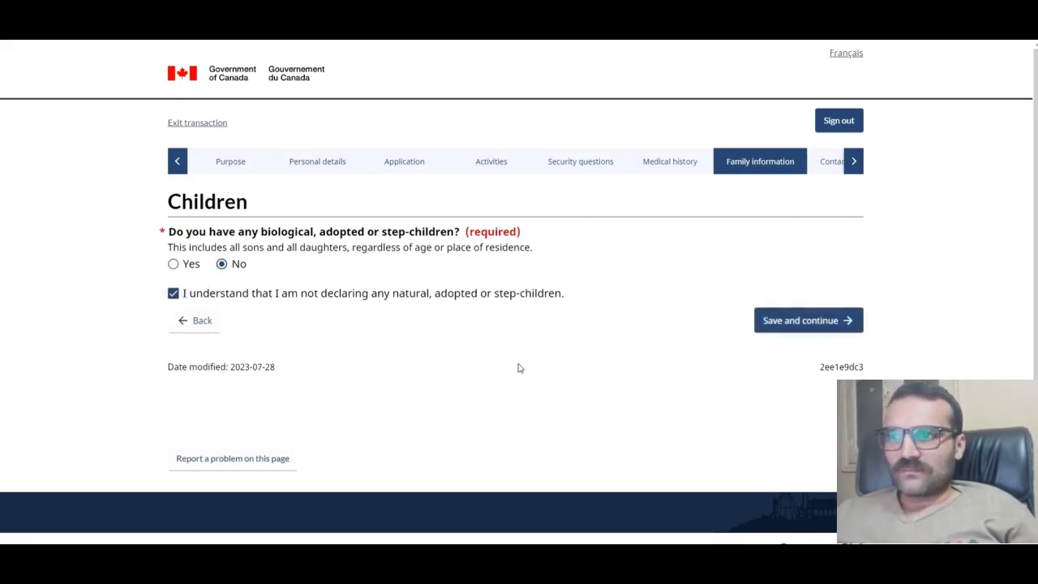
{"action": "left_click", "coordinate": [802, 325]}
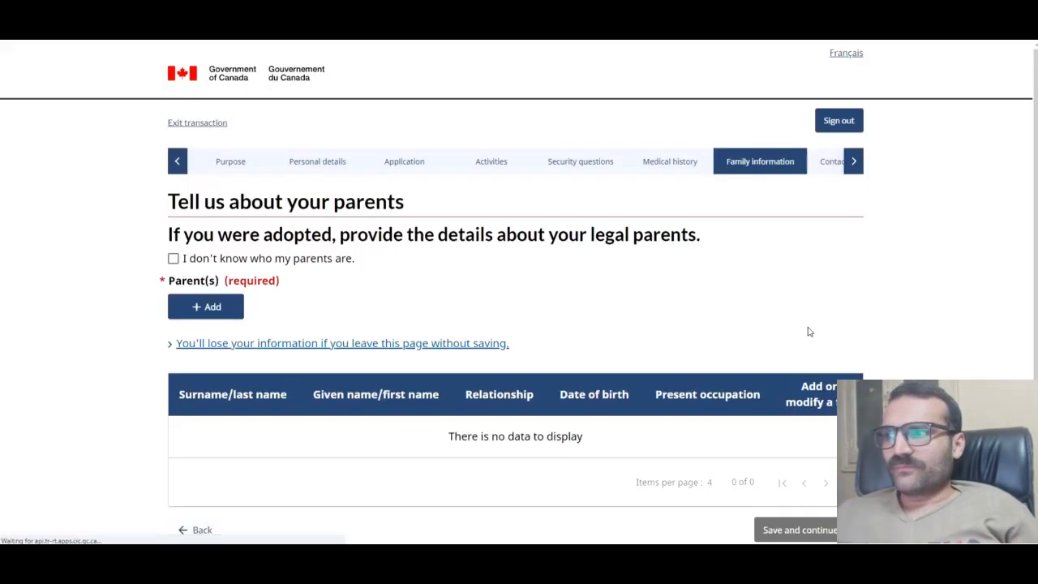
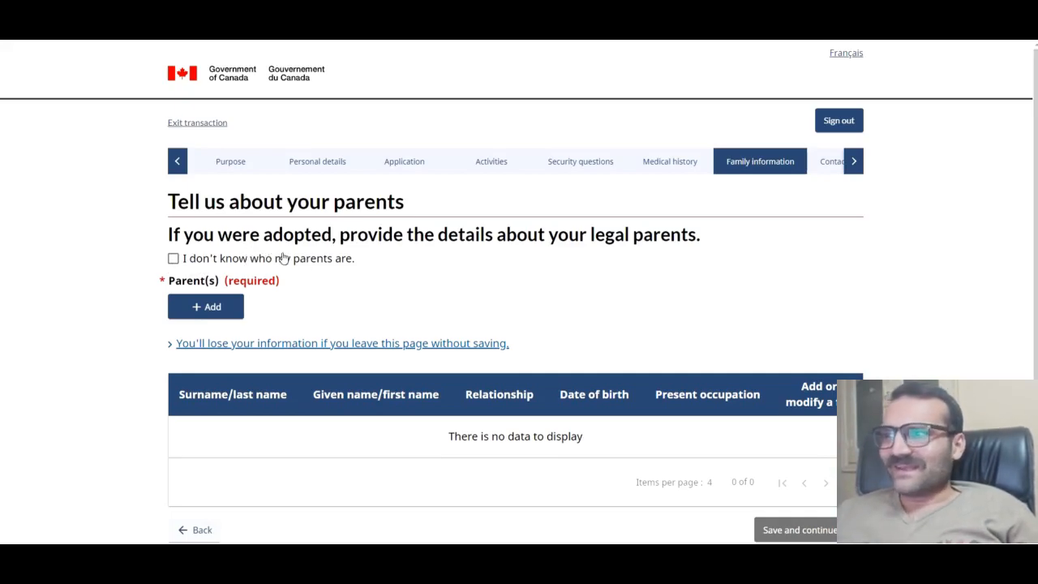
Step: Start a new parent entry with the father's surname and given name, relationship Father
{"action": "scroll", "coordinate": [222, 301], "scroll_direction": "down", "scroll_amount": 1}
{"action": "left_click", "coordinate": [218, 201]}
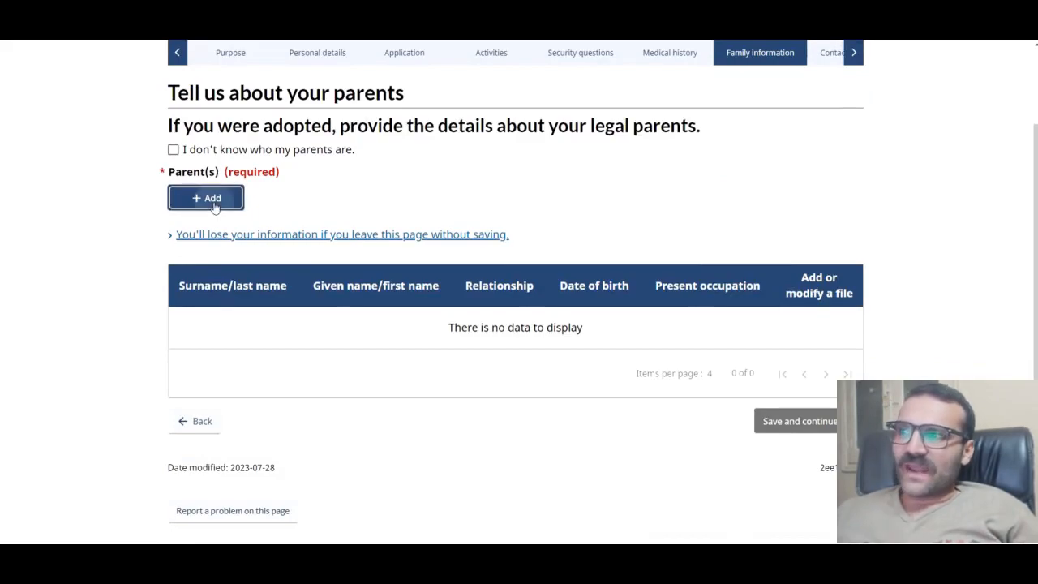
{"action": "left_click", "coordinate": [341, 171]}
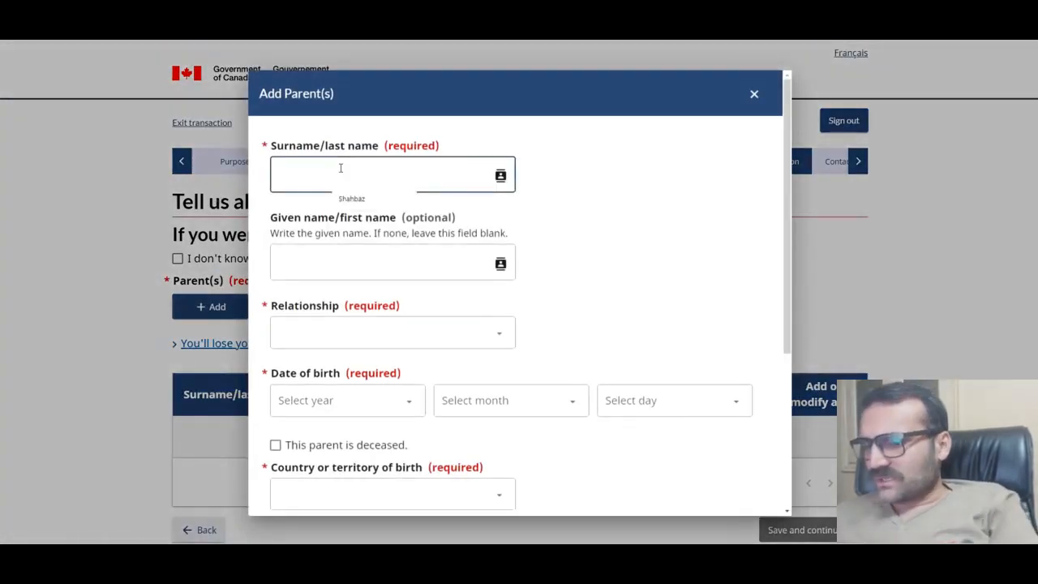
{"action": "type", "text": "salee"}
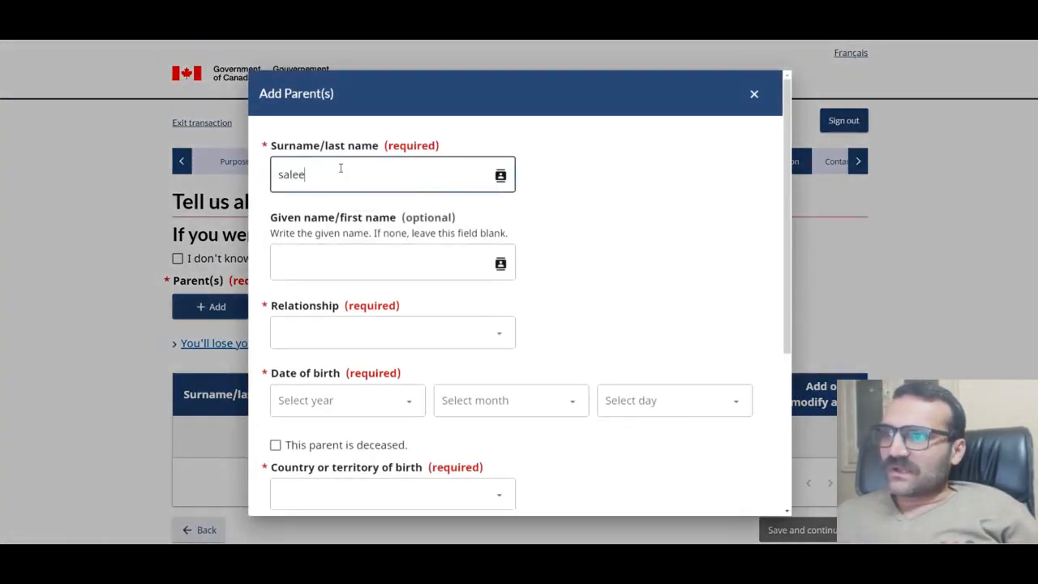
{"action": "left_click", "coordinate": [377, 260]}
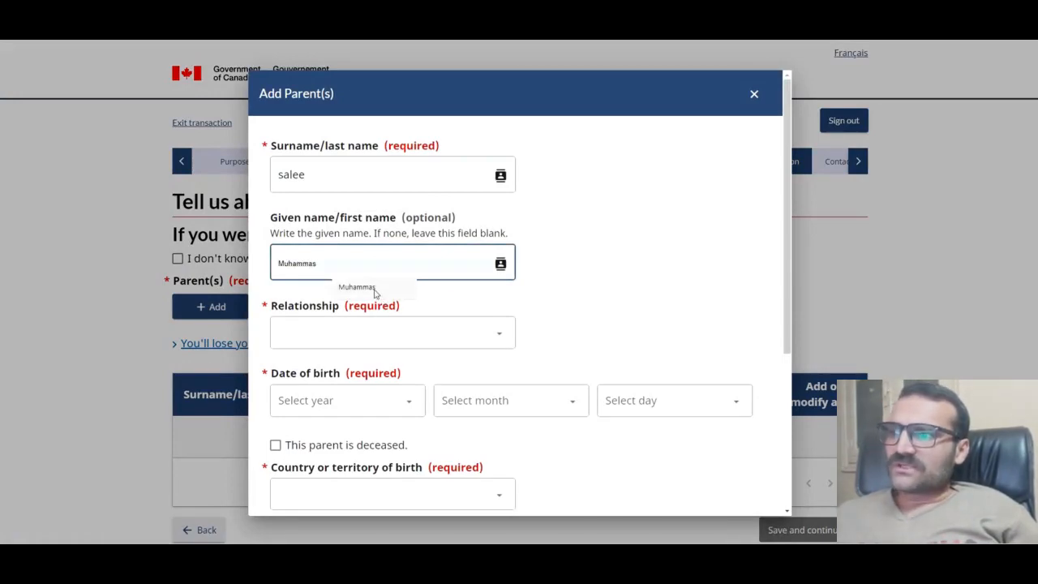
{"action": "left_click", "coordinate": [356, 287]}
{"action": "left_click", "coordinate": [359, 334]}
{"action": "left_click", "coordinate": [325, 371]}
{"action": "scroll", "coordinate": [359, 299], "scroll_direction": "down", "scroll_amount": 1}
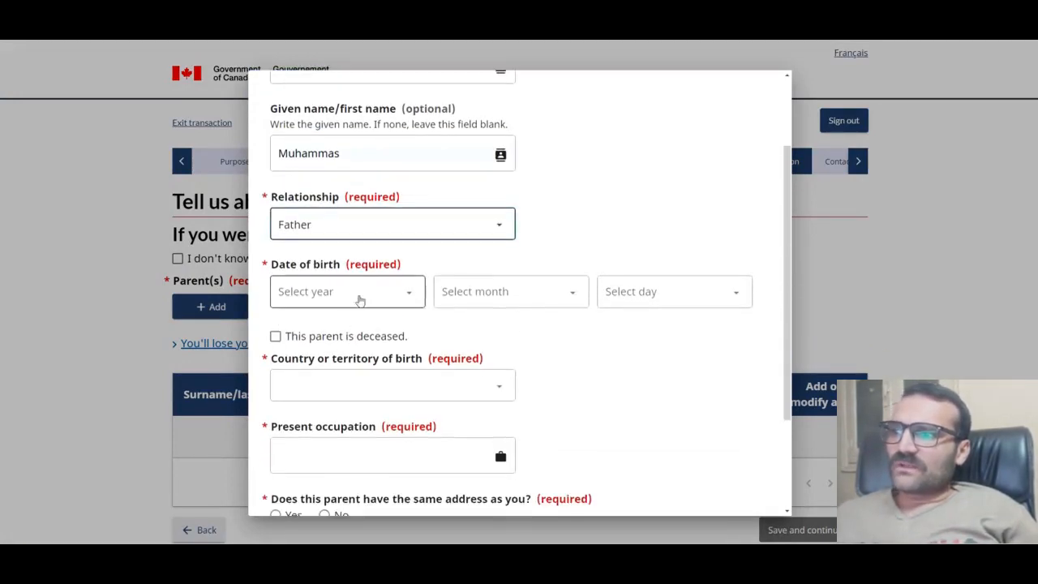
{"action": "left_click", "coordinate": [360, 294]}
{"action": "scroll", "coordinate": [313, 254], "scroll_direction": "down", "scroll_amount": 20}
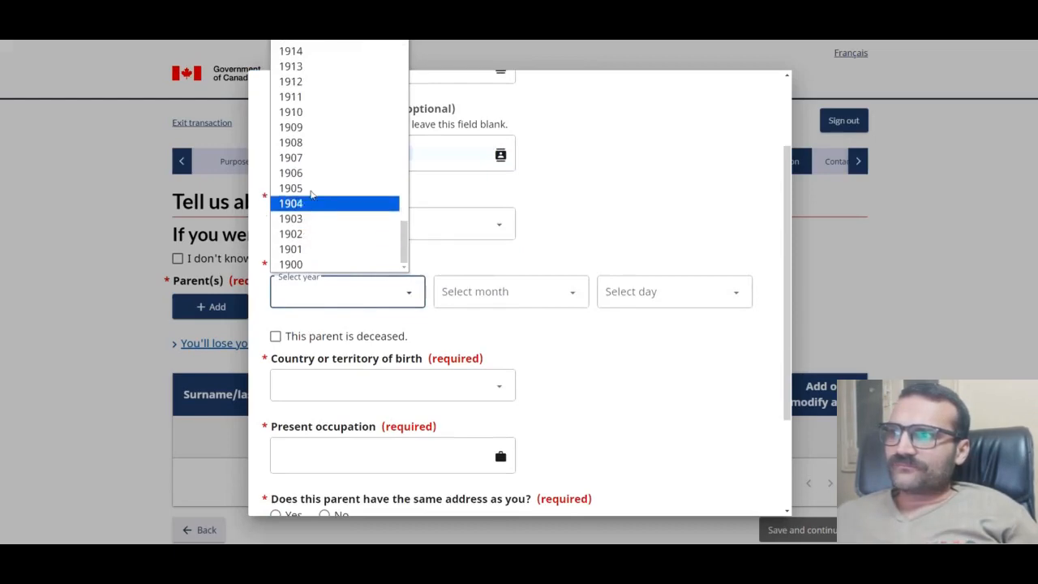
{"action": "scroll", "coordinate": [317, 198], "scroll_direction": "up", "scroll_amount": 14}
{"action": "left_click", "coordinate": [315, 64]}
{"action": "left_click", "coordinate": [511, 289]}
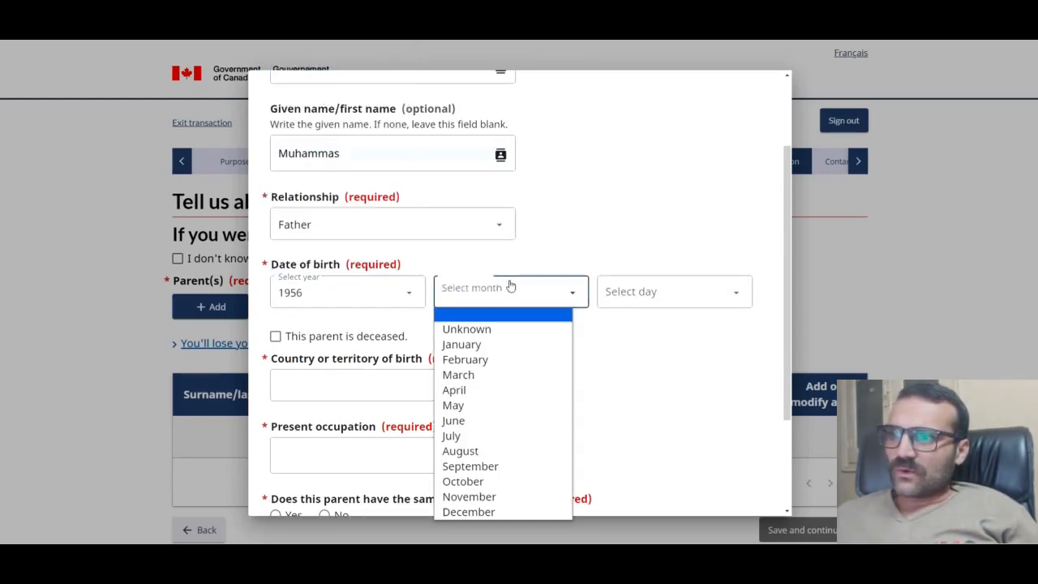
{"action": "left_click", "coordinate": [489, 330]}
{"action": "left_click", "coordinate": [486, 295]}
{"action": "left_click", "coordinate": [487, 359]}
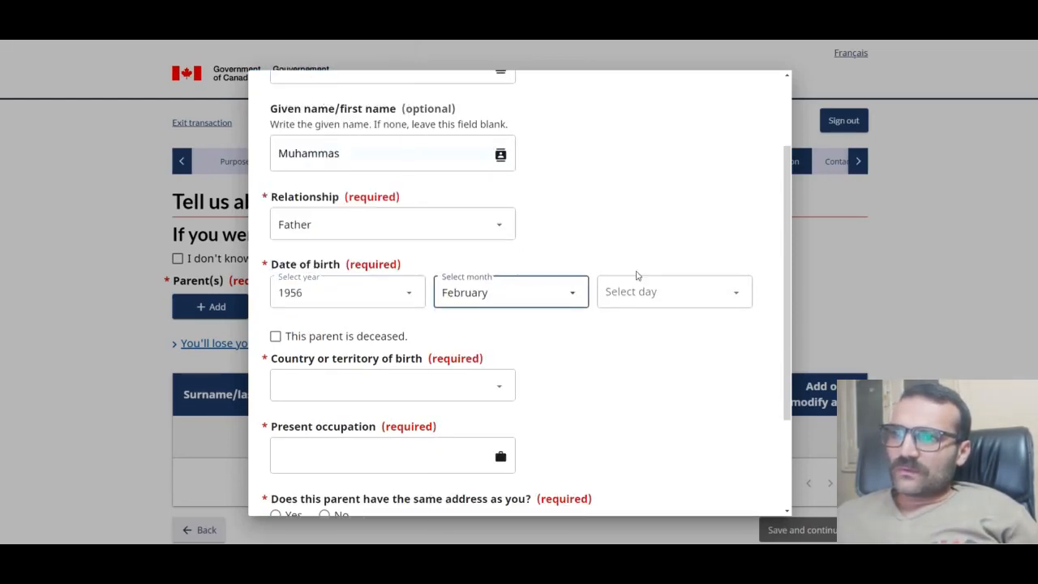
{"action": "left_click", "coordinate": [634, 296]}
{"action": "left_click", "coordinate": [640, 246]}
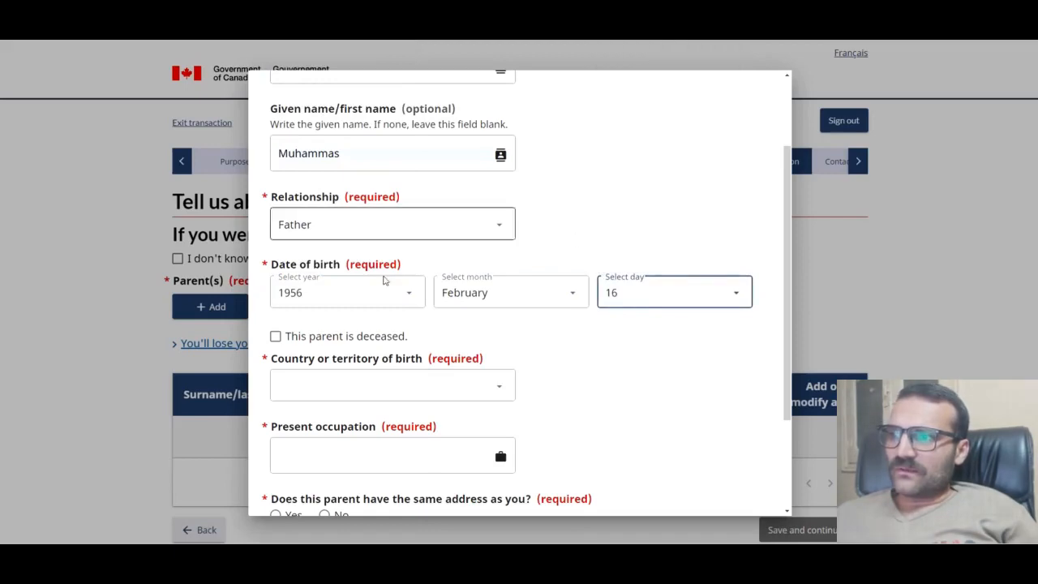
Step: Set birth country Pakistan and occupation 'retired', same address Yes, coming No, and save
{"action": "left_click", "coordinate": [276, 336]}
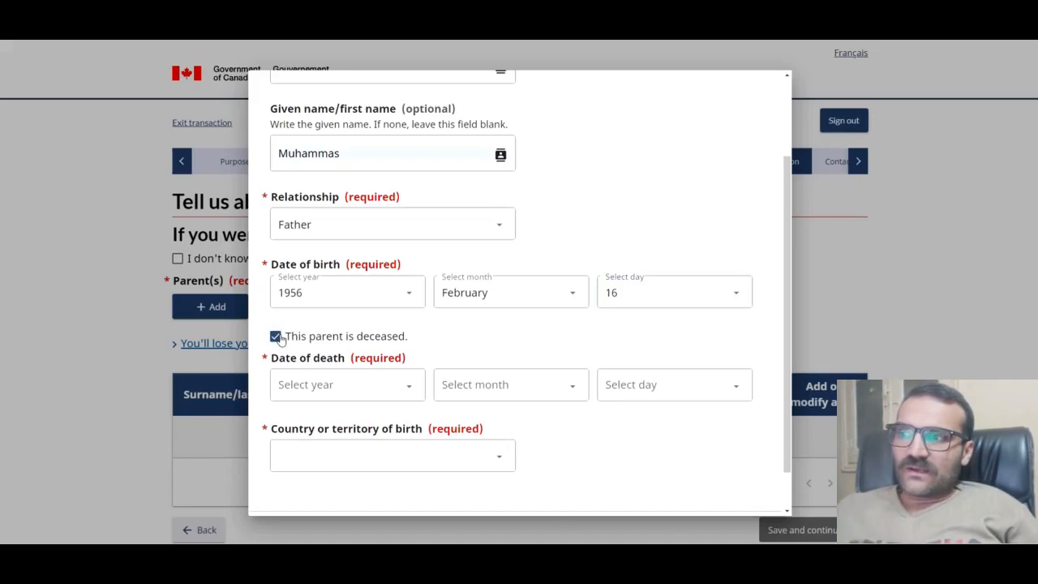
{"action": "left_click", "coordinate": [276, 336]}
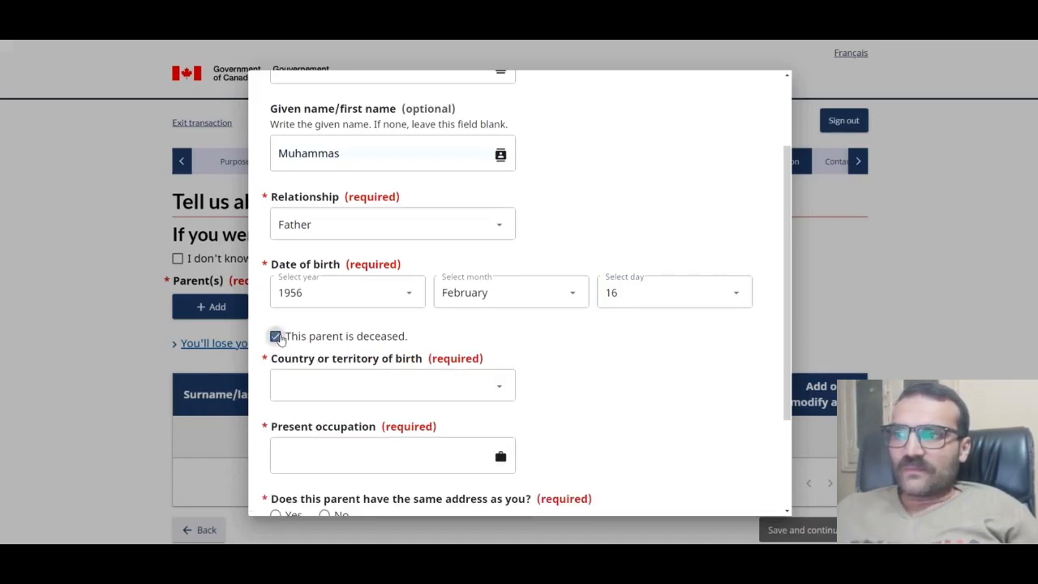
{"action": "left_click", "coordinate": [419, 392]}
{"action": "key", "text": "p"}
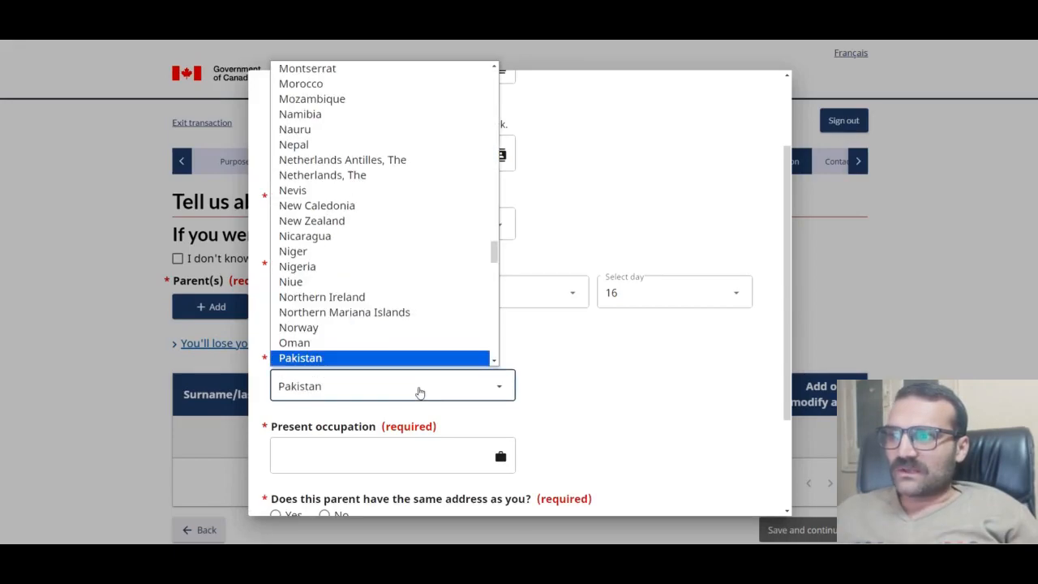
{"action": "left_click", "coordinate": [305, 358]}
{"action": "scroll", "coordinate": [370, 353], "scroll_direction": "down", "scroll_amount": 2}
{"action": "left_click", "coordinate": [377, 339]}
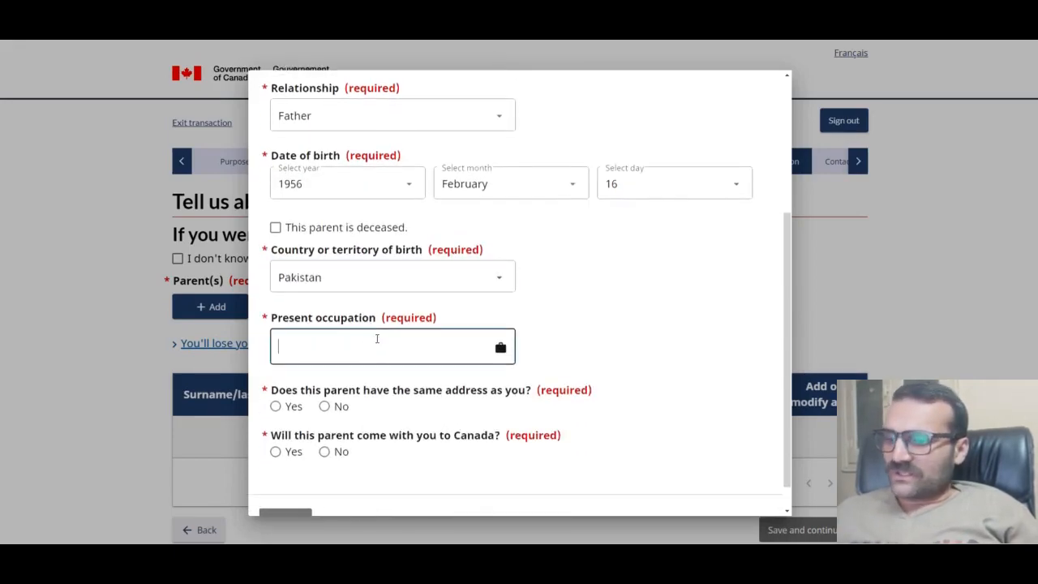
{"action": "type", "text": "retir"}
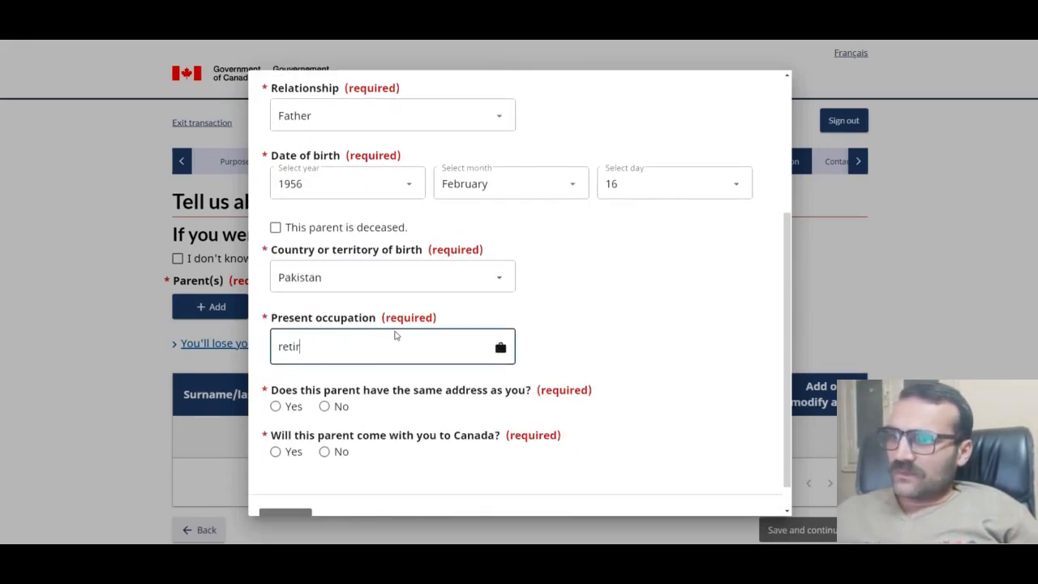
{"action": "type", "text": "ed"}
{"action": "scroll", "coordinate": [396, 345], "scroll_direction": "down", "scroll_amount": 1}
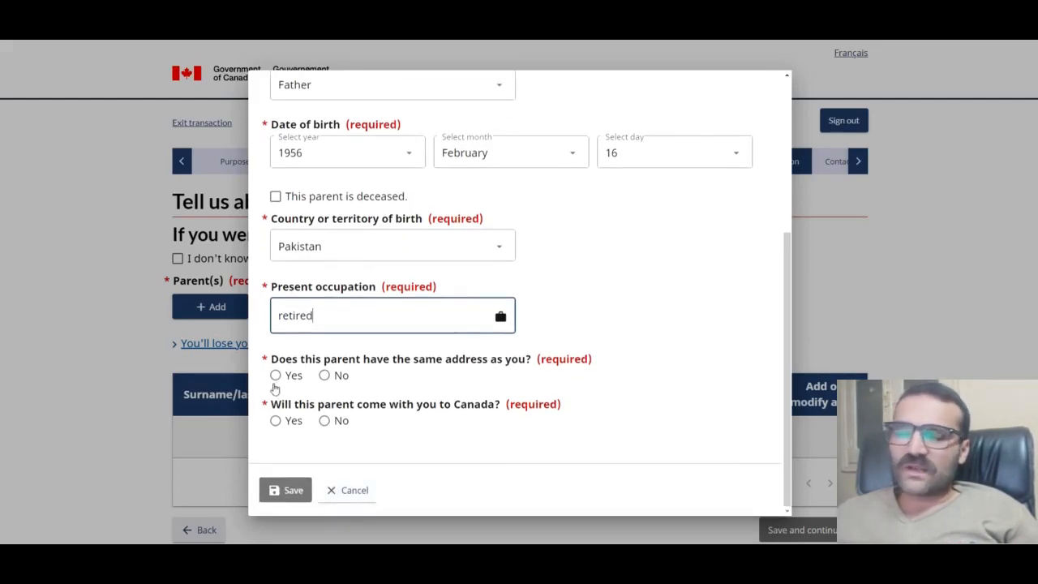
{"action": "left_click", "coordinate": [278, 377]}
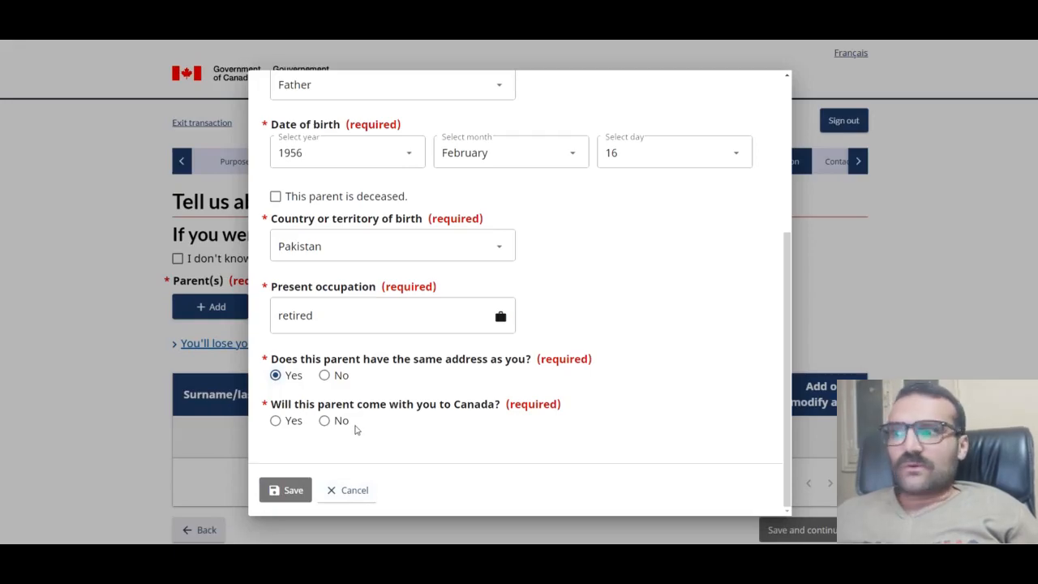
{"action": "left_click", "coordinate": [324, 421]}
{"action": "left_click", "coordinate": [284, 490]}
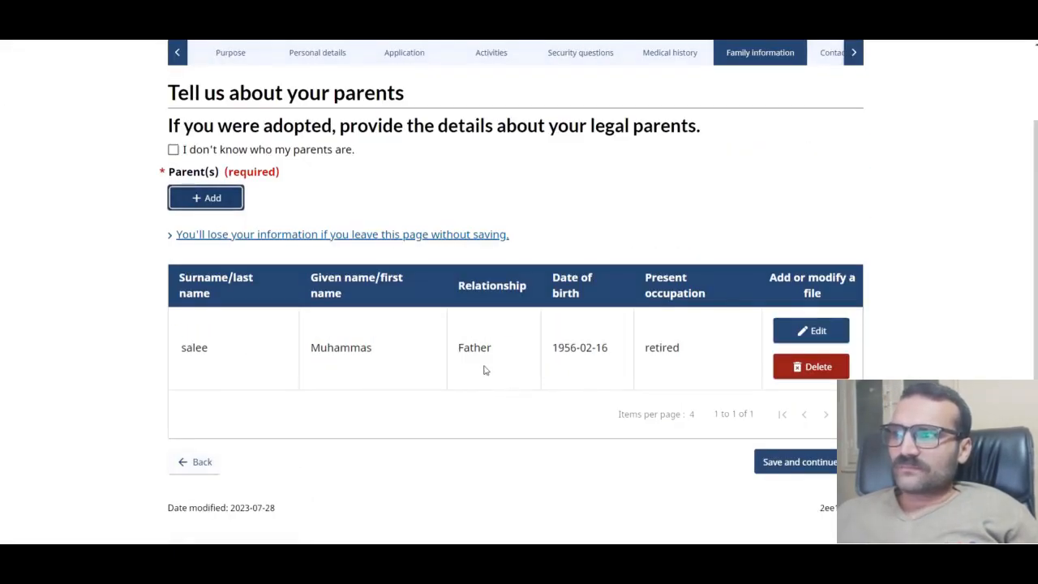
Step: Add a second parent with the mother's surname and given name, relationship Mother
{"action": "left_click", "coordinate": [209, 199]}
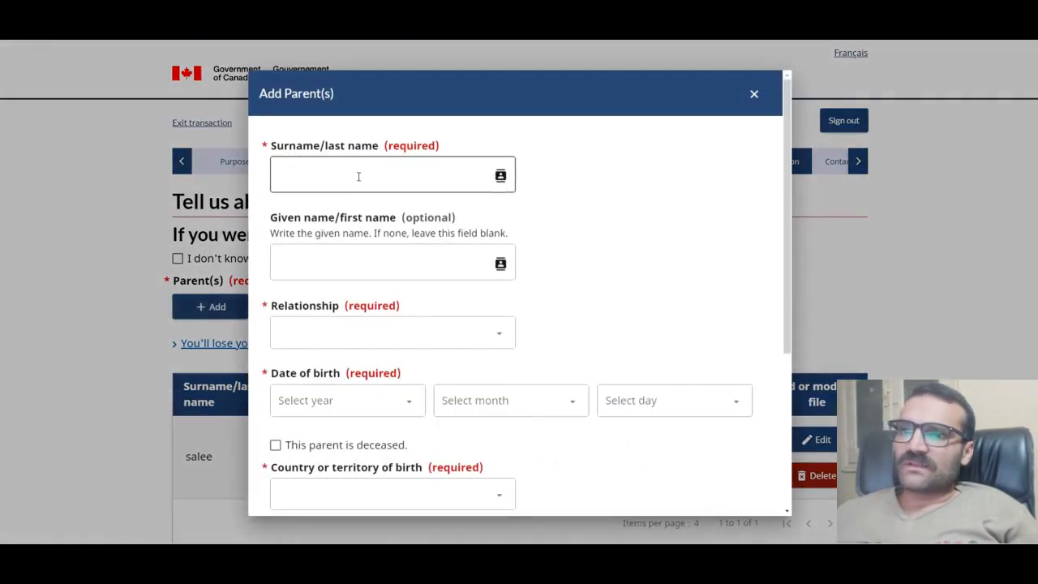
{"action": "left_click", "coordinate": [358, 176]}
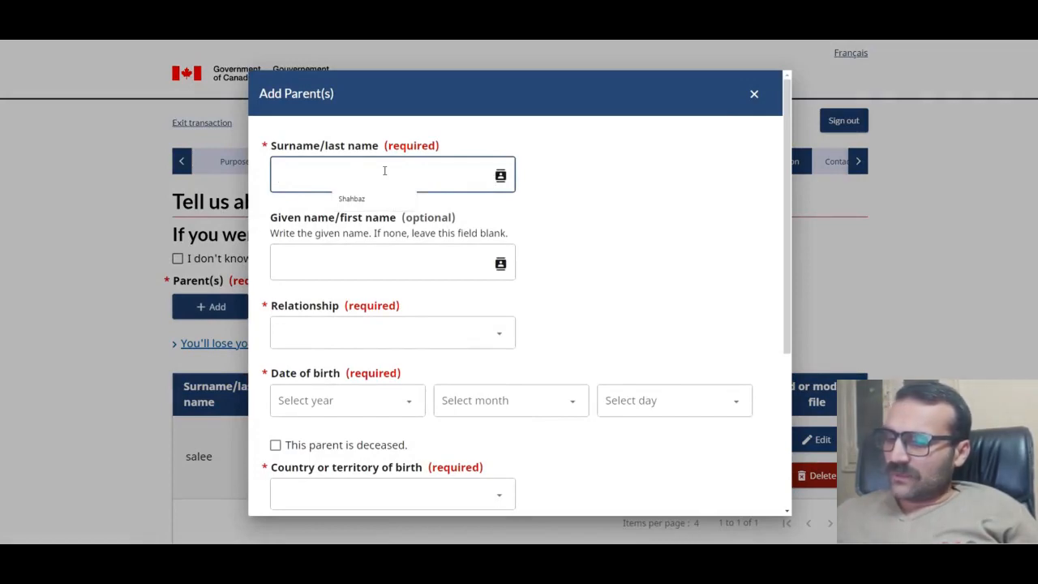
{"action": "type", "text": "ibi"}
{"action": "left_click", "coordinate": [329, 259]}
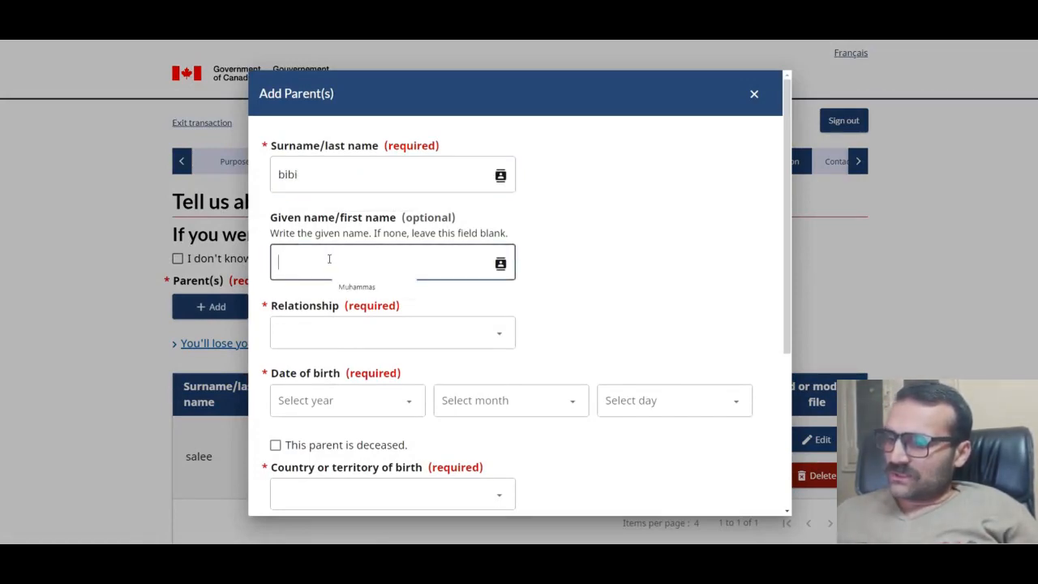
{"action": "type", "text": "erashee"}
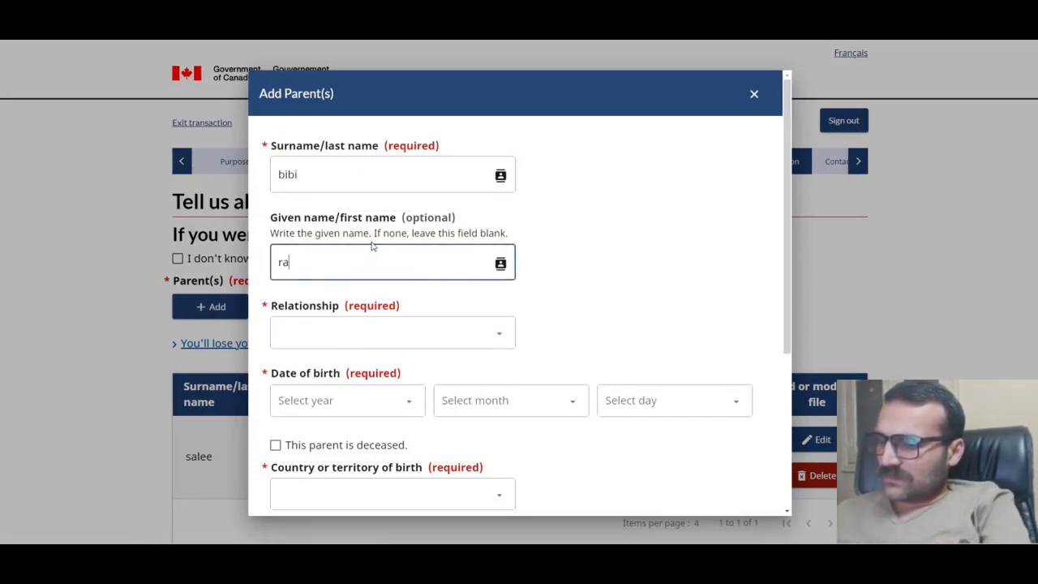
{"action": "left_click", "coordinate": [324, 347]}
{"action": "left_click", "coordinate": [316, 385]}
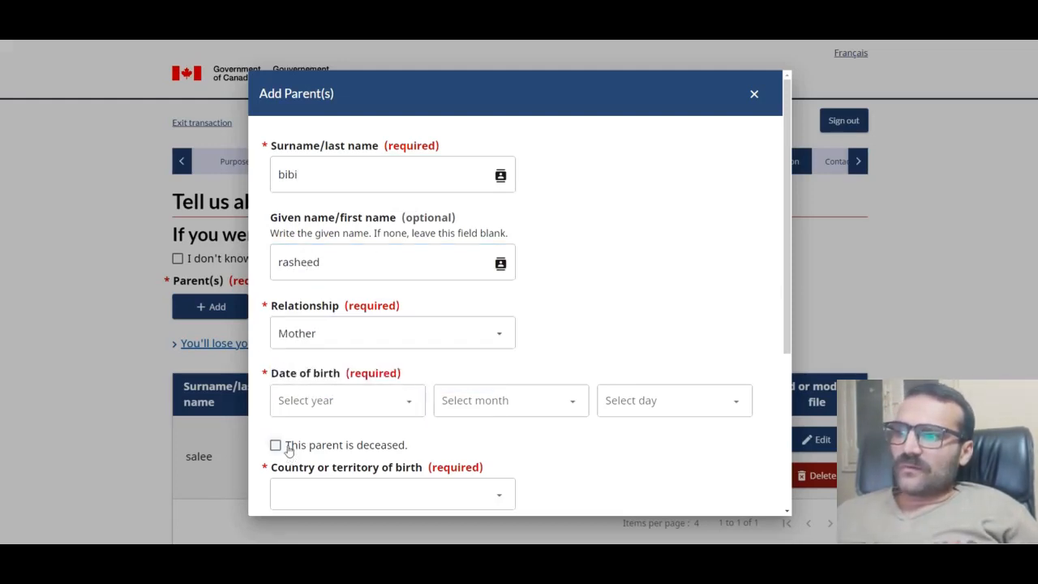
{"action": "left_click", "coordinate": [276, 444]}
{"action": "left_click", "coordinate": [343, 400]}
{"action": "scroll", "coordinate": [323, 323], "scroll_direction": "down", "scroll_amount": 20}
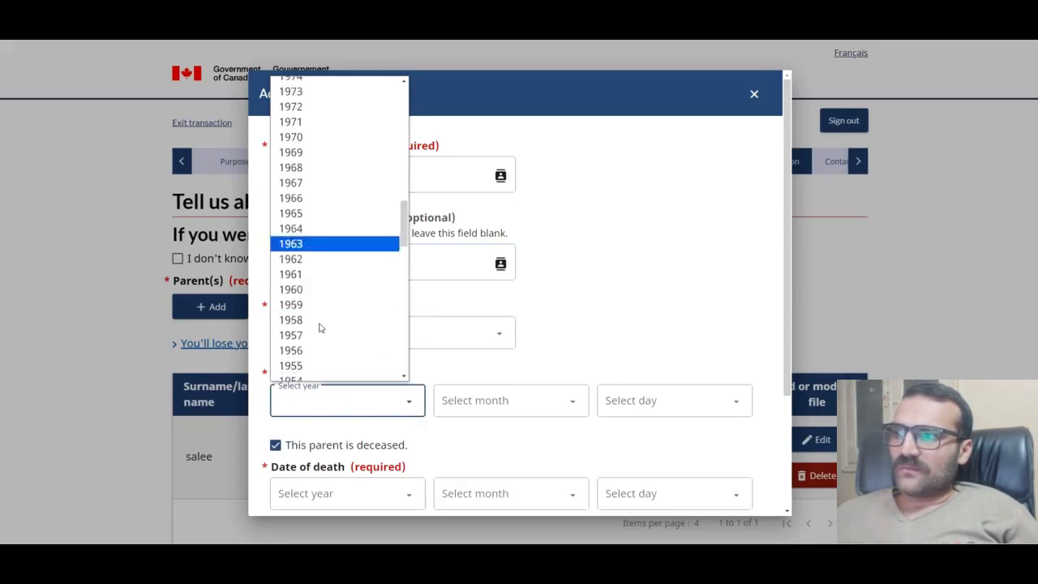
{"action": "scroll", "coordinate": [304, 171], "scroll_direction": "up", "scroll_amount": 10}
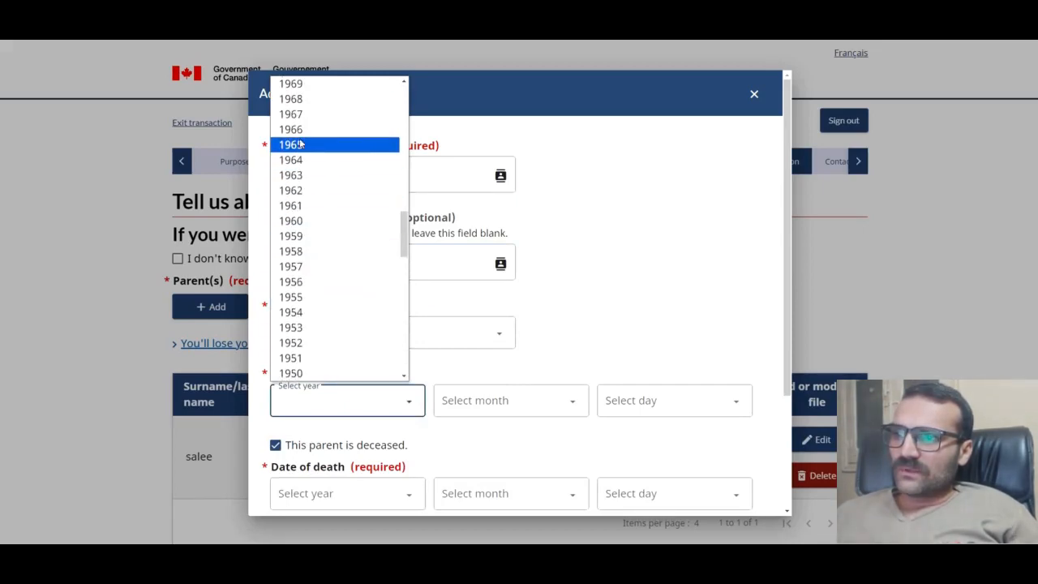
{"action": "left_click", "coordinate": [300, 144]}
{"action": "left_click", "coordinate": [486, 400]}
{"action": "left_click", "coordinate": [484, 343]}
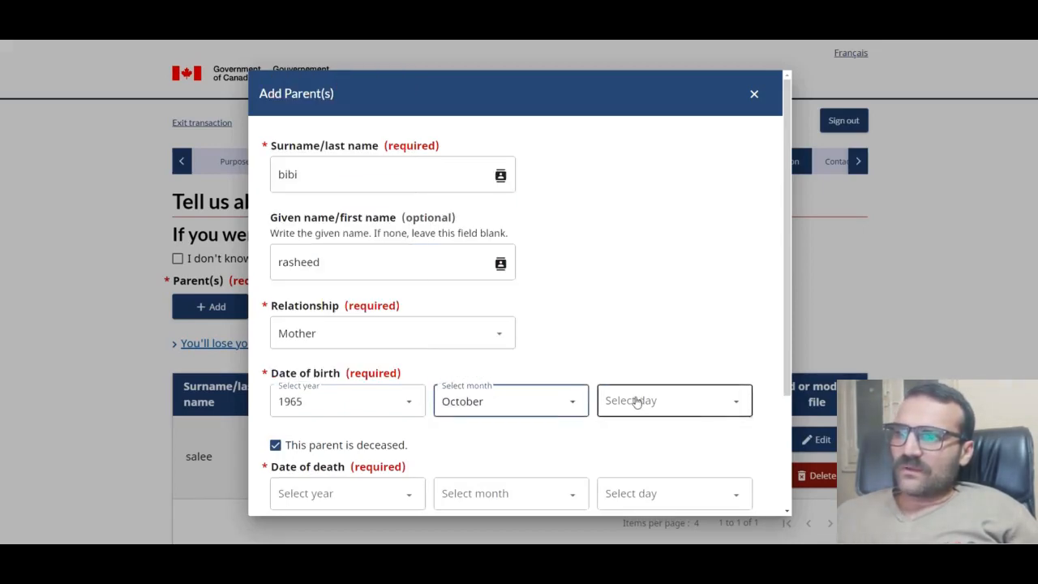
{"action": "left_click", "coordinate": [637, 400]}
{"action": "left_click", "coordinate": [628, 341]}
{"action": "scroll", "coordinate": [419, 405], "scroll_direction": "down", "scroll_amount": 2}
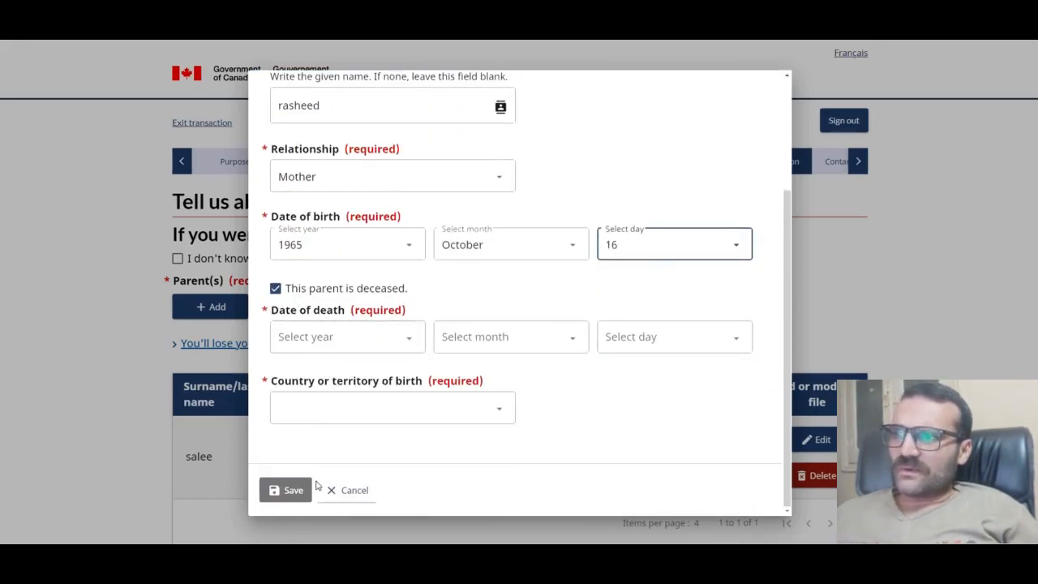
{"action": "left_click", "coordinate": [308, 289]}
Step: Set birth country Pakistan and occupation 'housewife', same address Yes, coming No, and save
{"action": "left_click", "coordinate": [357, 340]}
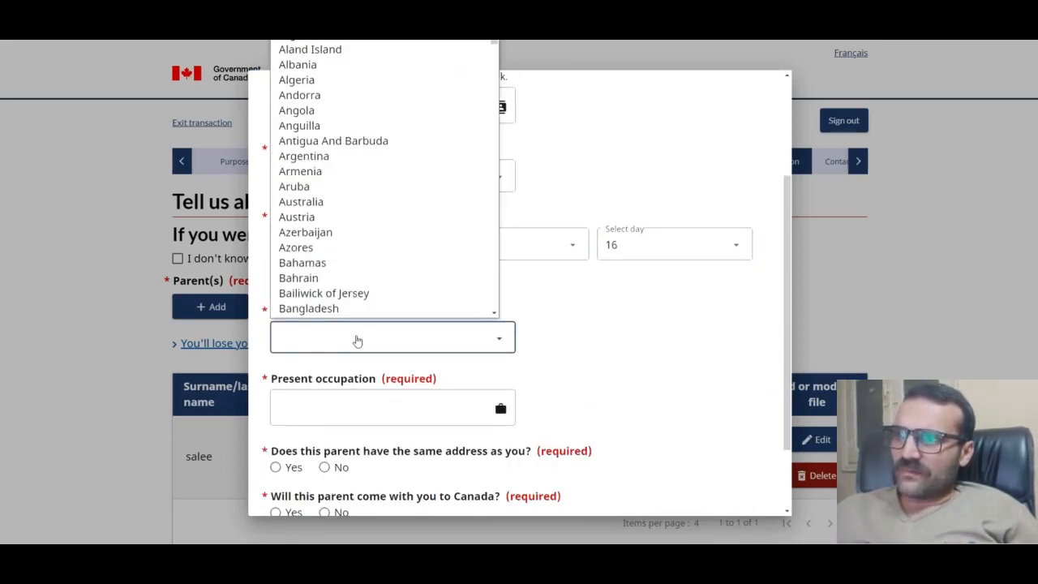
{"action": "key", "text": "p"}
{"action": "left_click", "coordinate": [309, 312]}
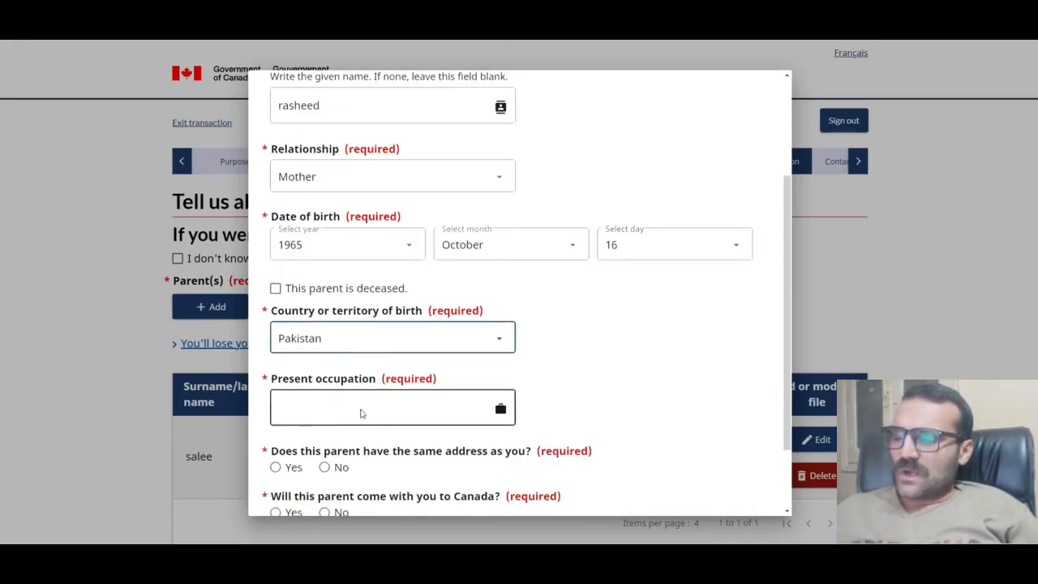
{"action": "left_click", "coordinate": [362, 410]}
{"action": "type", "text": "hou"}
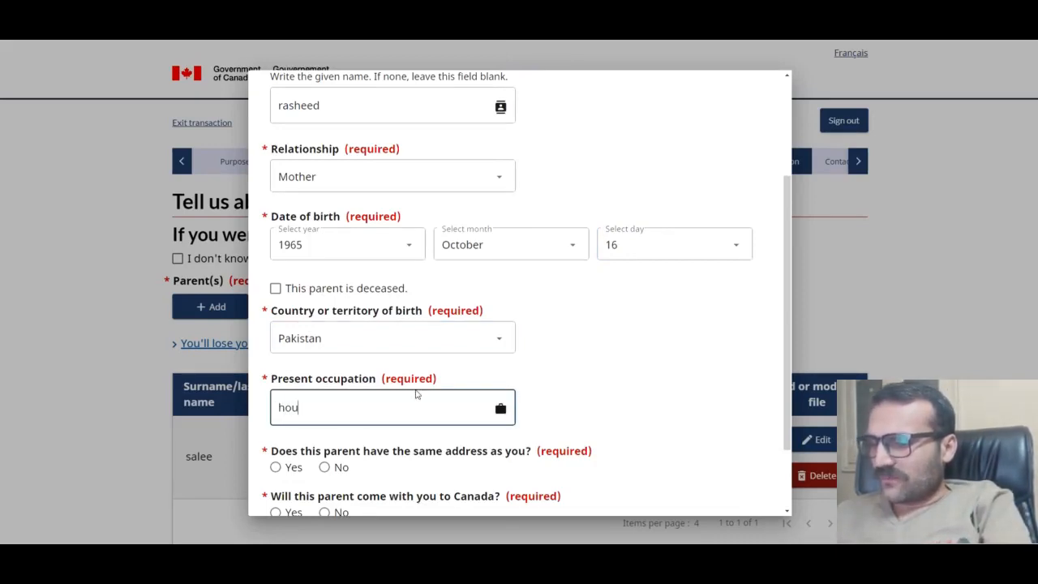
{"action": "type", "text": "sewife"}
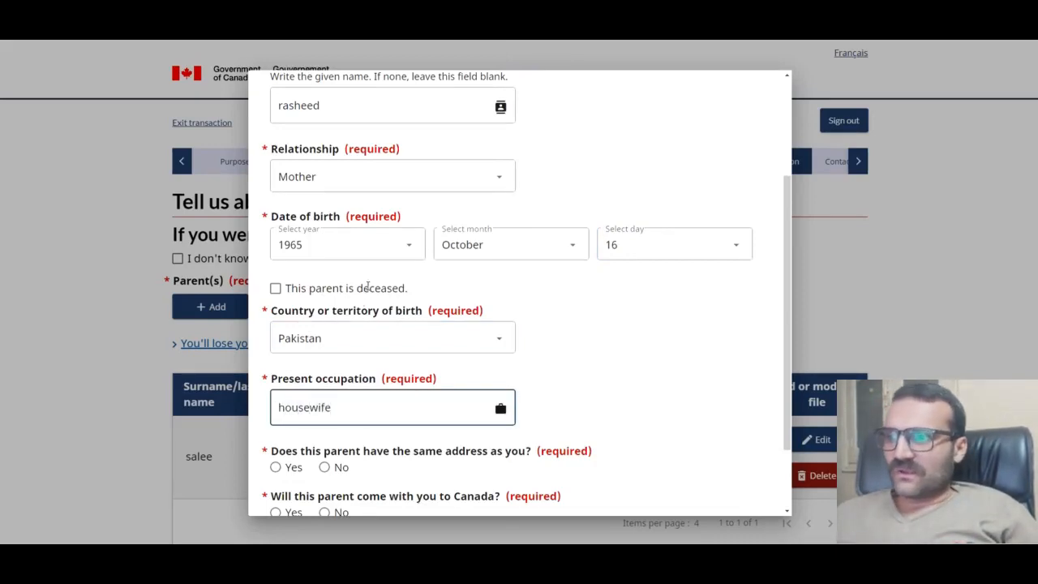
{"action": "scroll", "coordinate": [426, 373], "scroll_direction": "down", "scroll_amount": 2}
{"action": "left_click", "coordinate": [276, 374]}
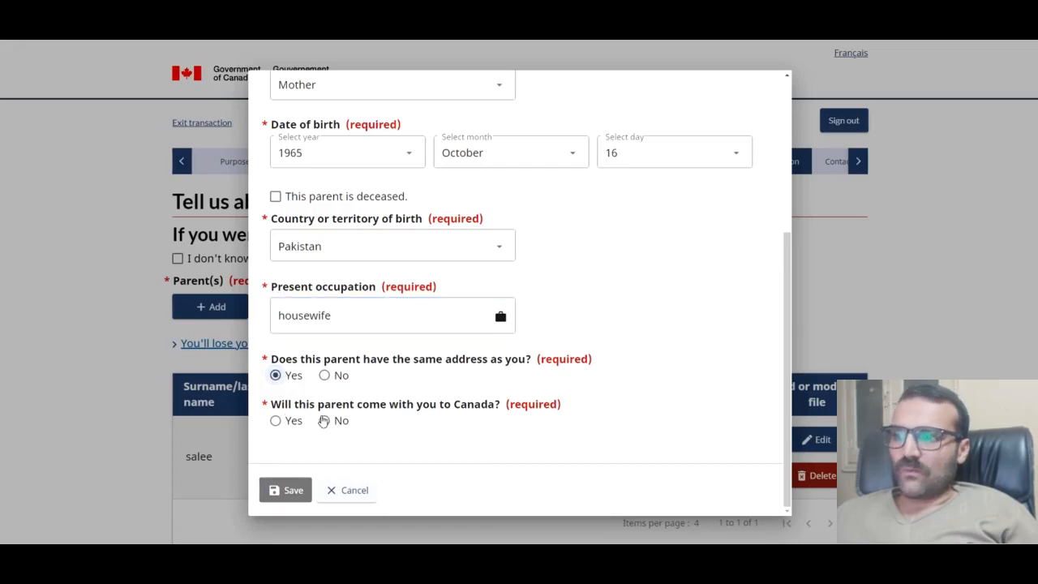
{"action": "left_click", "coordinate": [324, 420]}
{"action": "left_click", "coordinate": [290, 491]}
{"action": "scroll", "coordinate": [535, 394], "scroll_direction": "down", "scroll_amount": 4}
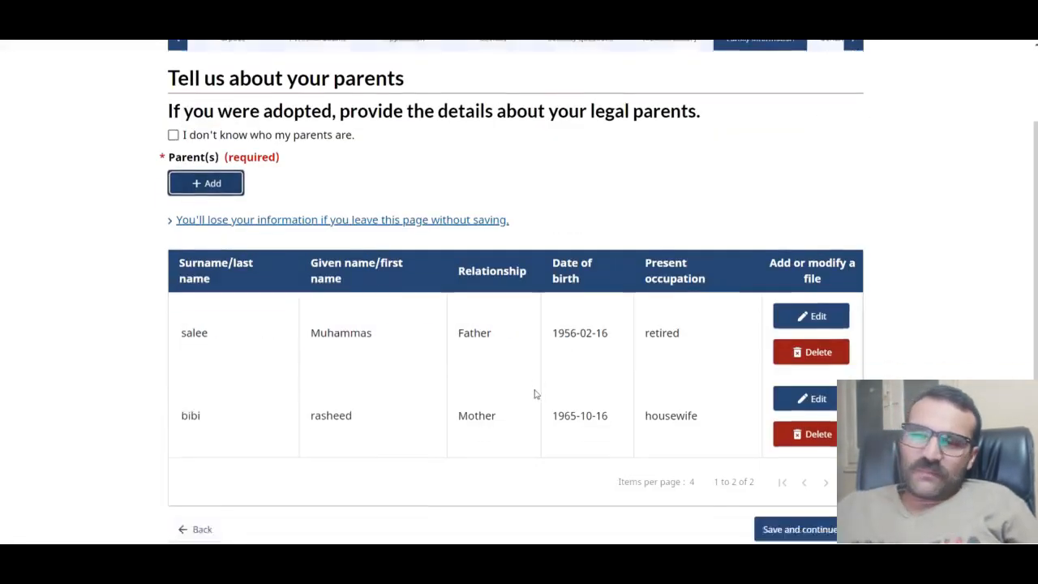
{"action": "scroll", "coordinate": [549, 389], "scroll_direction": "up", "scroll_amount": 1}
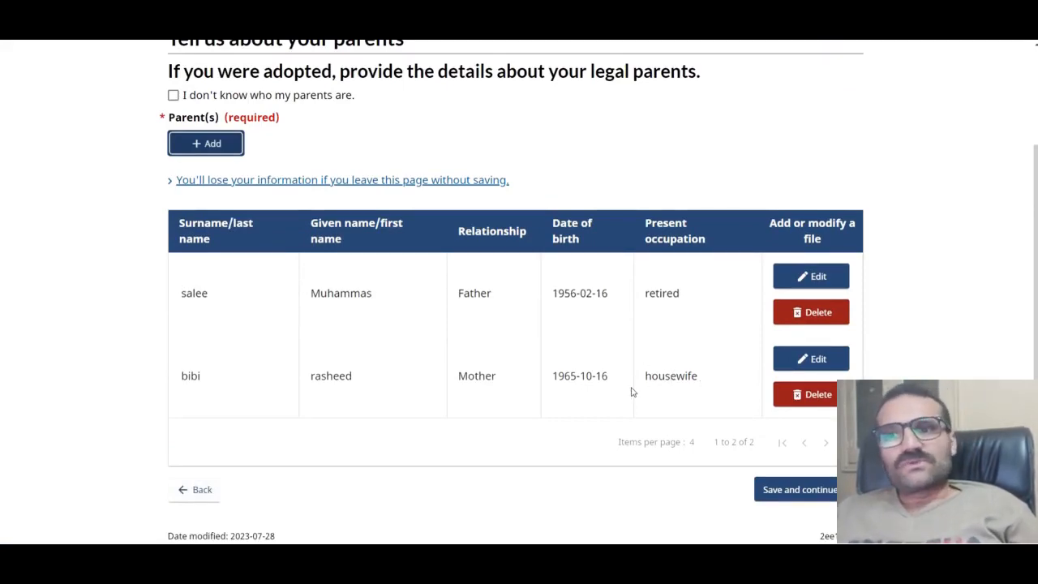
Step: Save the parents page, then choose Urdu as native language and English for communication and contact
{"action": "left_click", "coordinate": [818, 492]}
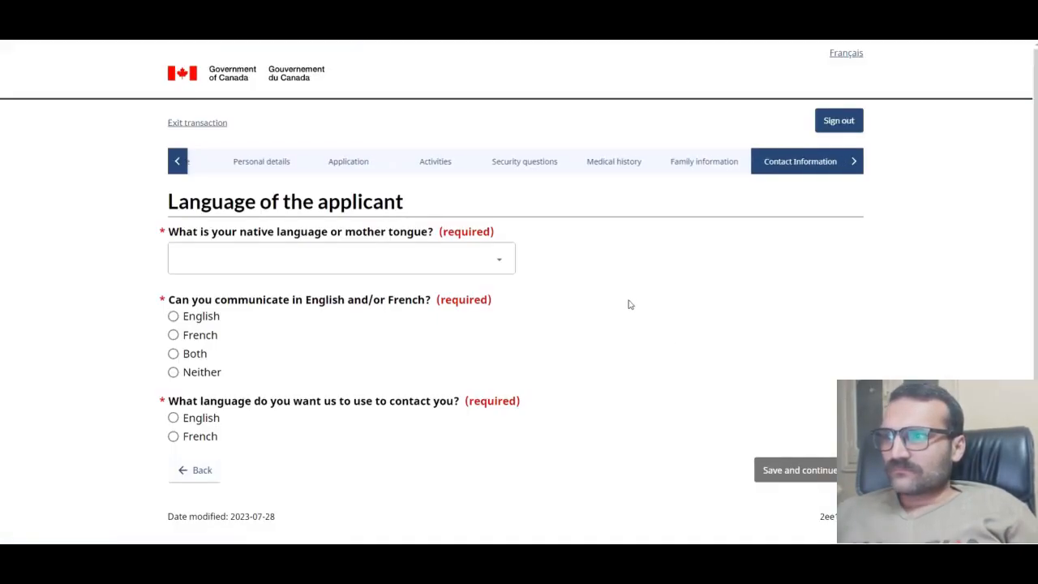
{"action": "left_click", "coordinate": [394, 207]}
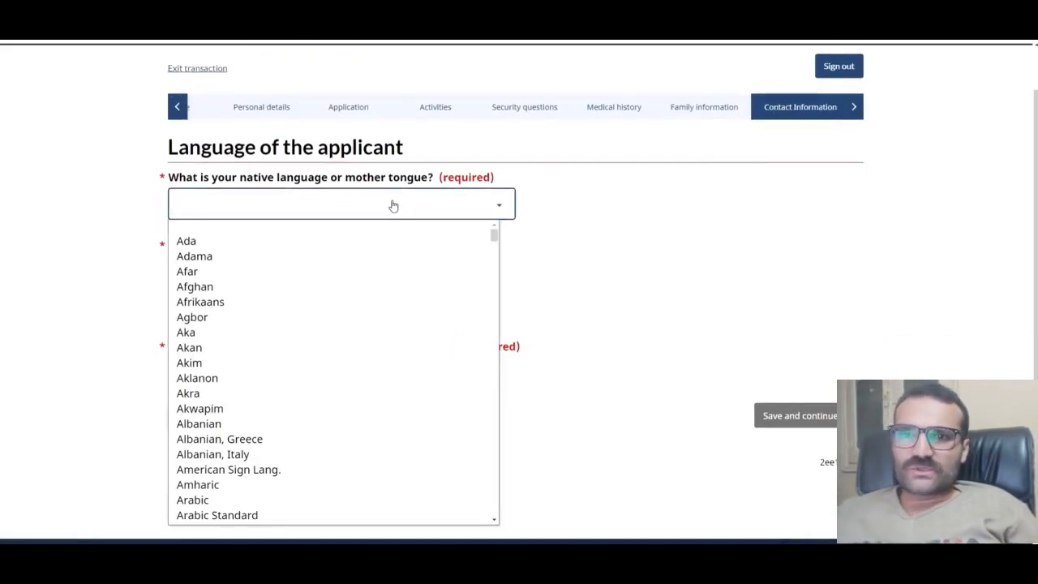
{"action": "key", "text": "u"}
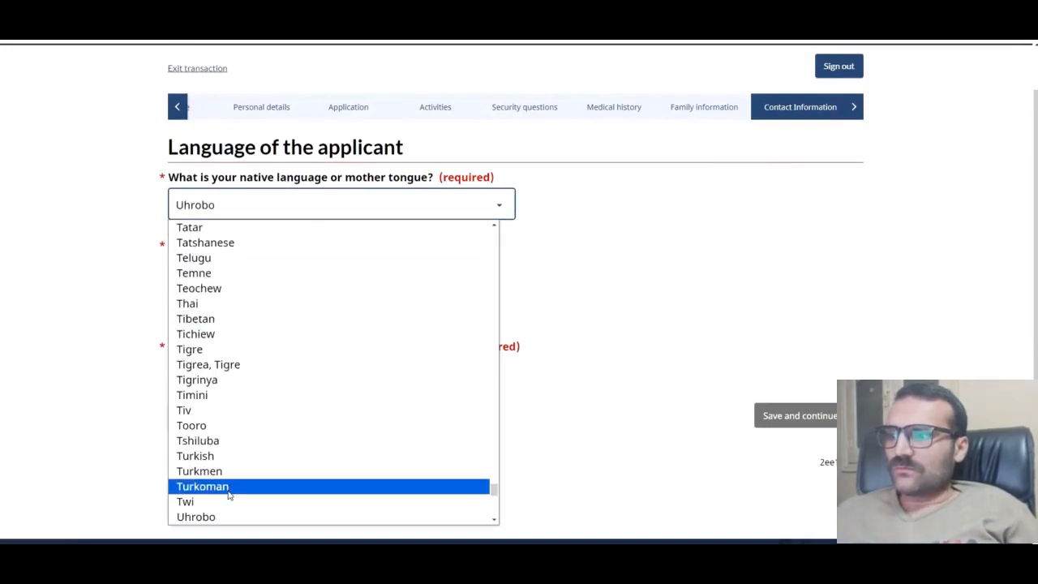
{"action": "key", "text": "Down"}
{"action": "key", "text": "Up"}
{"action": "key", "text": "Down"}
{"action": "key", "text": "Down"}
{"action": "key", "text": "Down"}
{"action": "key", "text": "Down"}
{"action": "key", "text": "Down"}
{"action": "key", "text": "Down"}
{"action": "key", "text": "Down"}
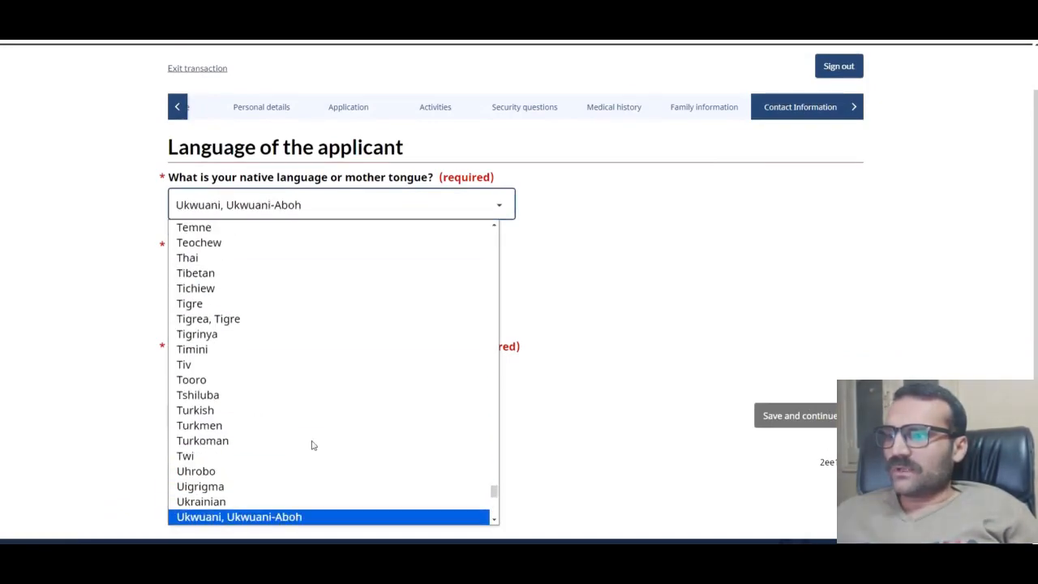
{"action": "left_click", "coordinate": [229, 501]}
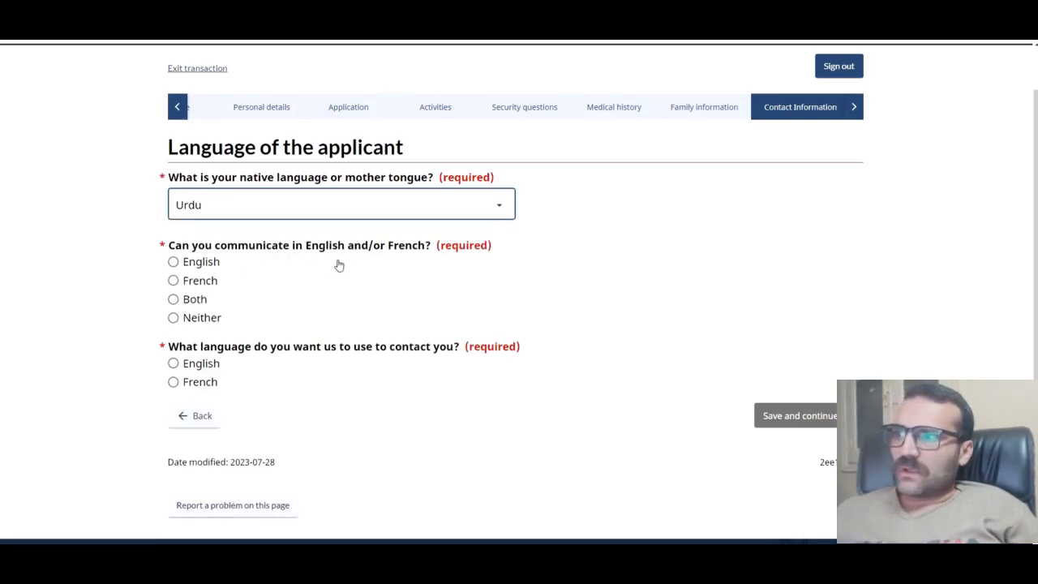
{"action": "left_click", "coordinate": [197, 270]}
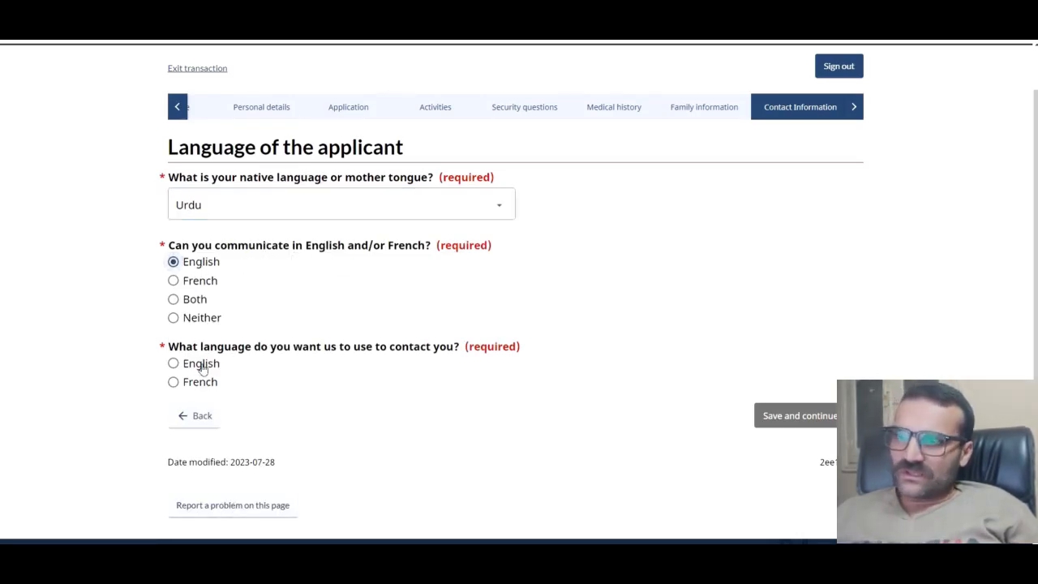
{"action": "left_click", "coordinate": [202, 364]}
{"action": "left_click", "coordinate": [825, 419]}
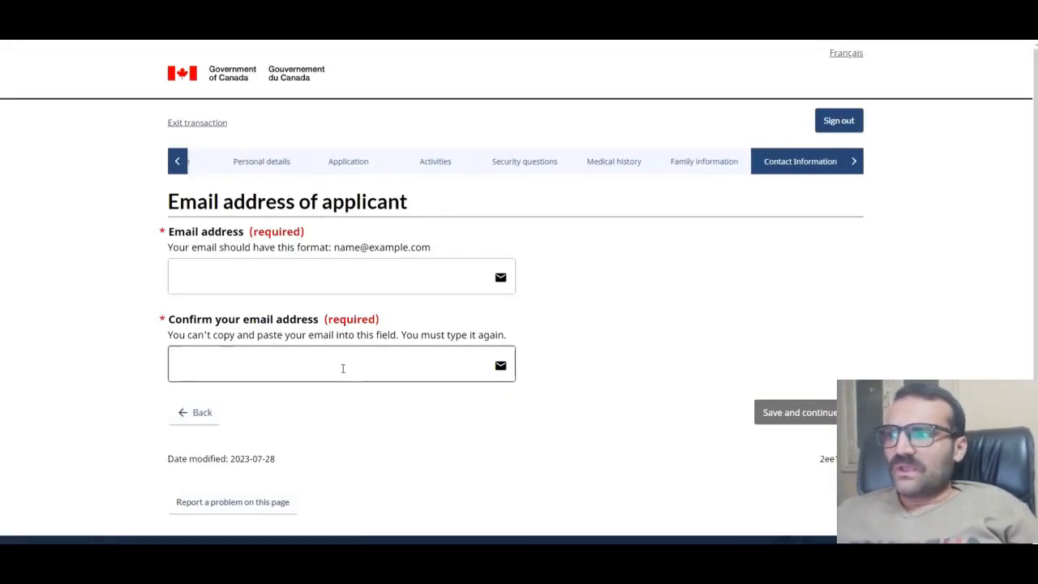
Step: Enter the applicant's email address in both the email and confirmation fields, then save
{"action": "scroll", "coordinate": [240, 274], "scroll_direction": "down", "scroll_amount": 1}
{"action": "left_click", "coordinate": [263, 196]}
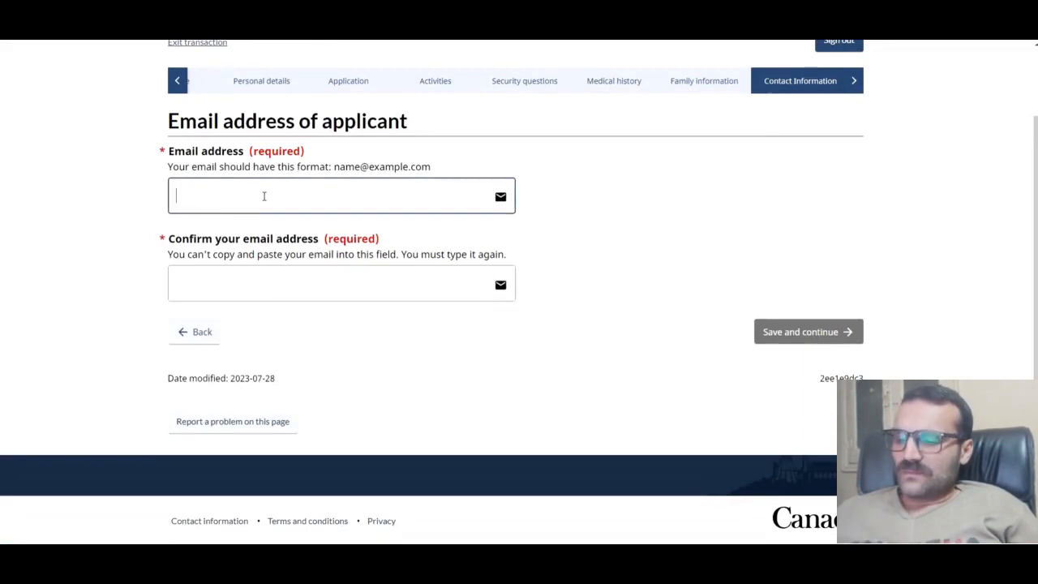
{"action": "type", "text": "xza"}
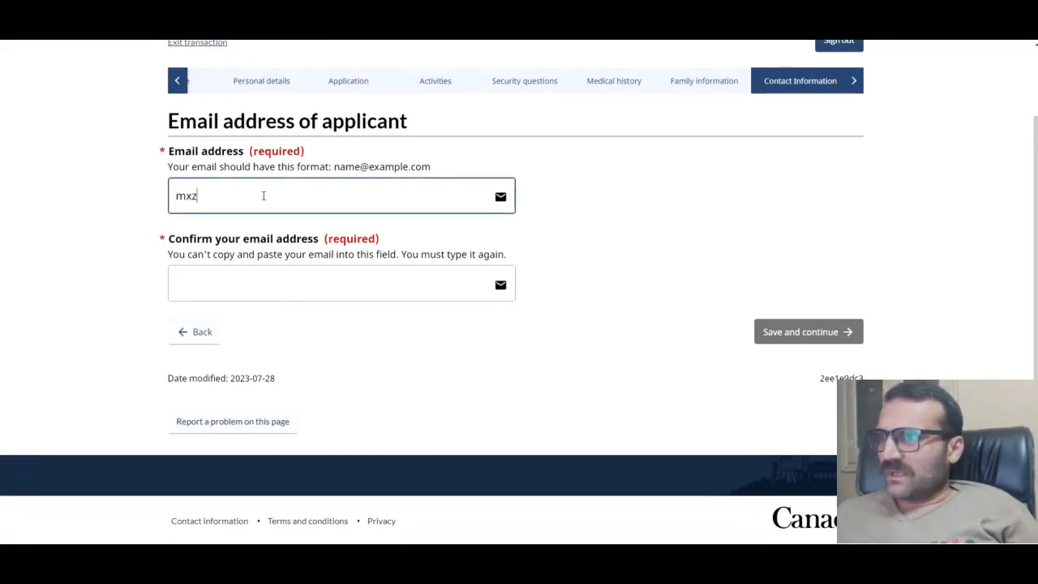
{"action": "key", "text": "BackSpace"}
{"action": "key", "text": "BackSpace"}
{"action": "key", "text": "BackSpace"}
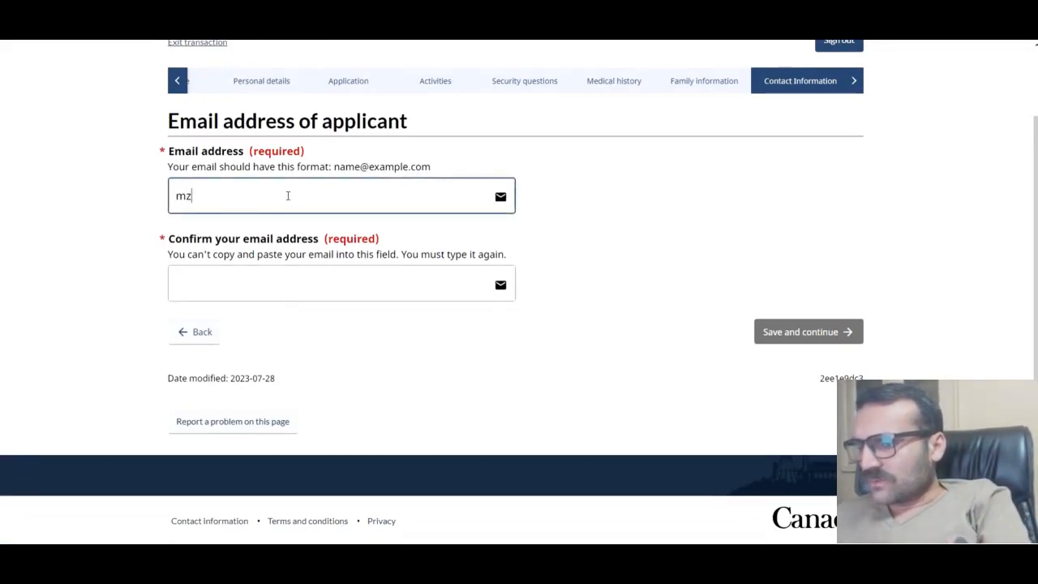
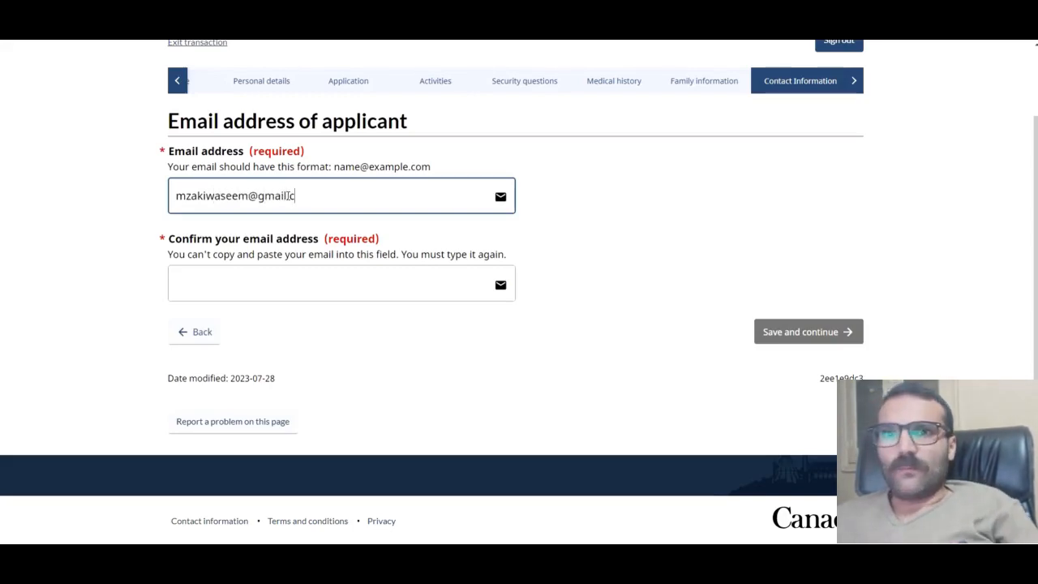
{"action": "left_click", "coordinate": [236, 297]}
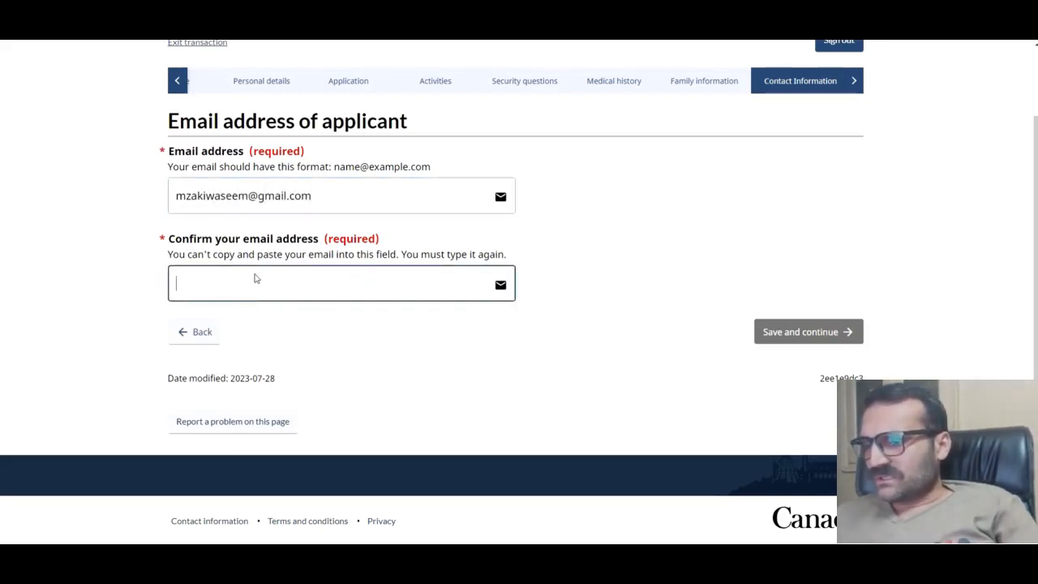
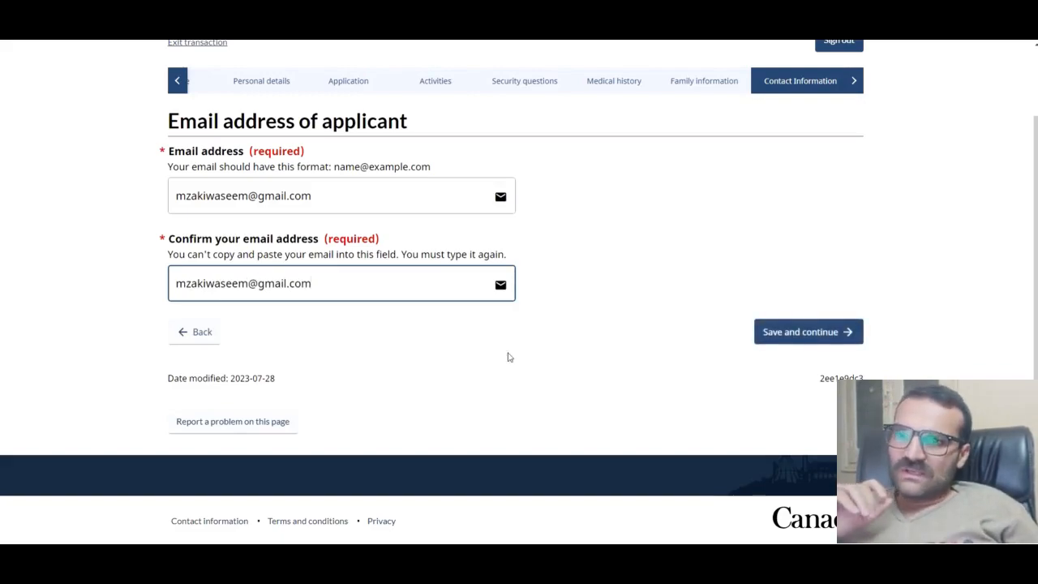
{"action": "left_click", "coordinate": [804, 332]}
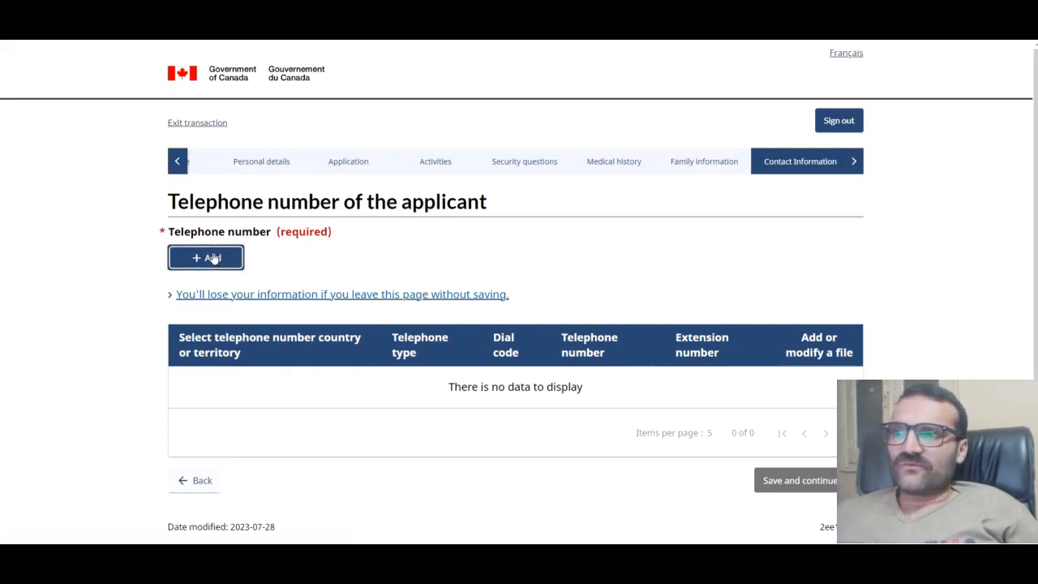
Step: Add a Residence phone outside Canada/US with dial code 92 and the applicant's number, and save
{"action": "left_click", "coordinate": [208, 257]}
{"action": "left_click", "coordinate": [309, 213]}
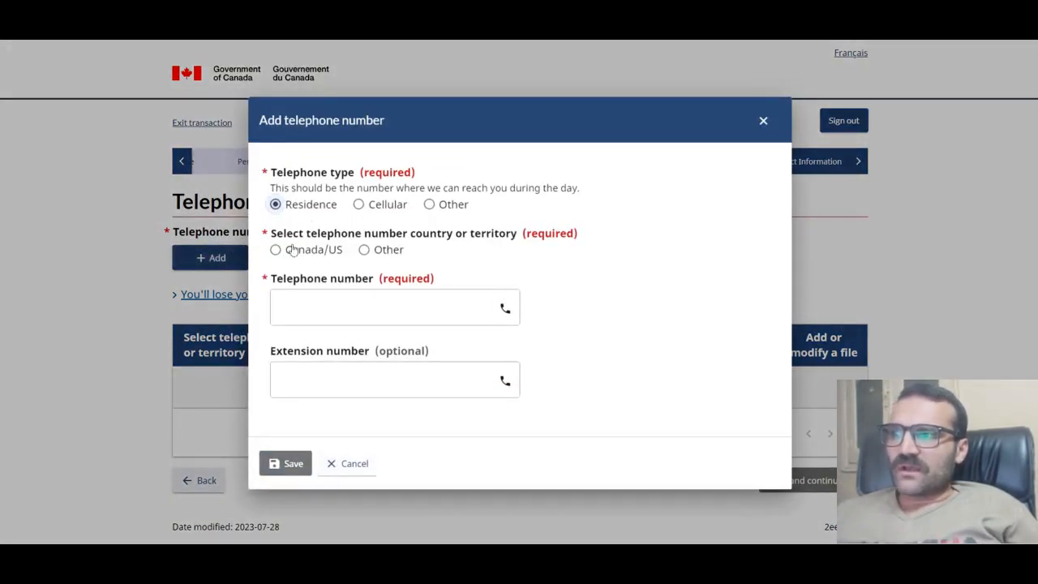
{"action": "left_click", "coordinate": [369, 251]}
{"action": "left_click", "coordinate": [349, 284]}
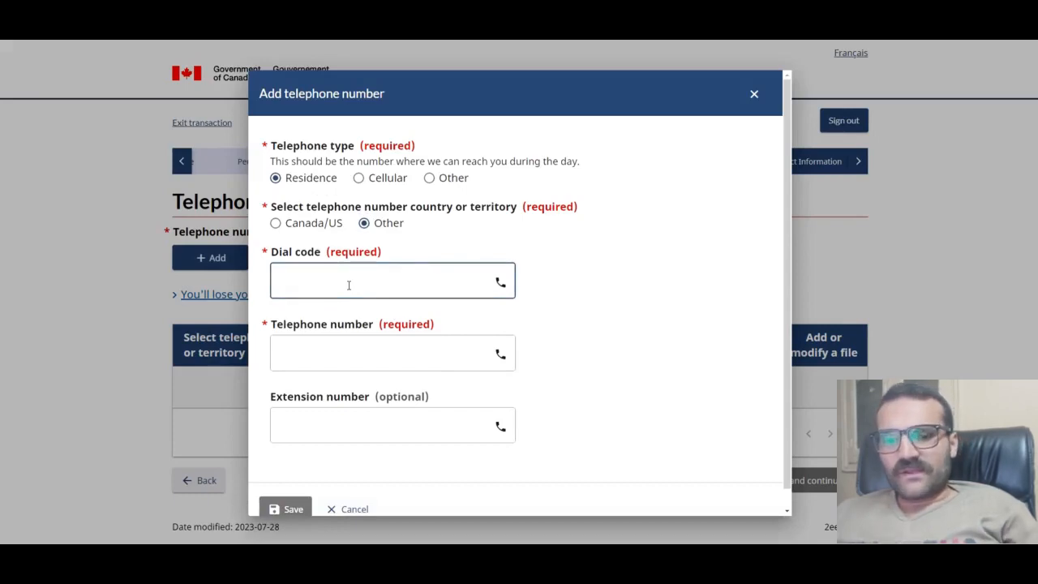
{"action": "type", "text": "95"}
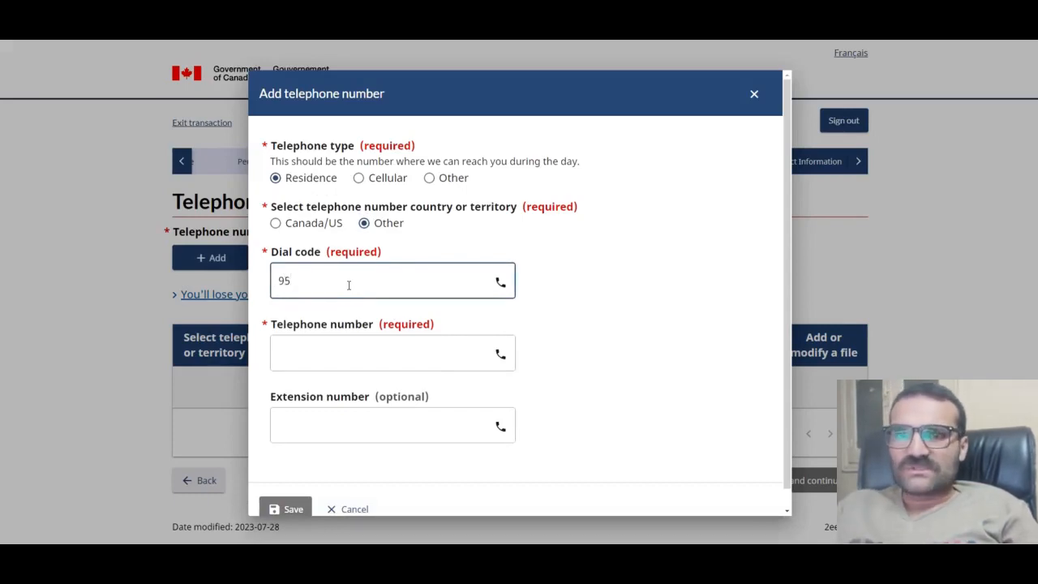
{"action": "key", "text": "BackSpace"}
{"action": "type", "text": "2"}
{"action": "left_click", "coordinate": [369, 350]}
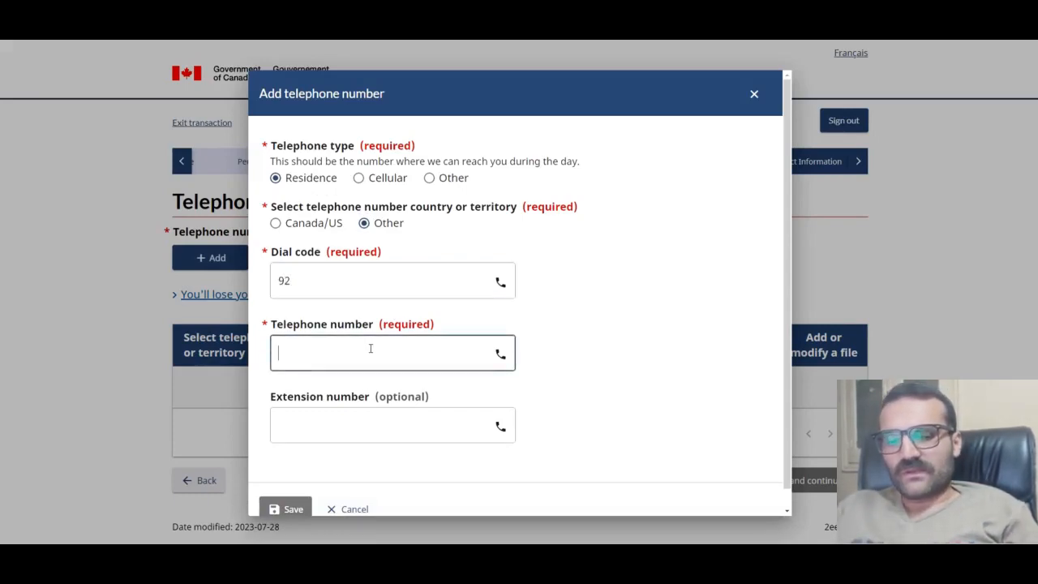
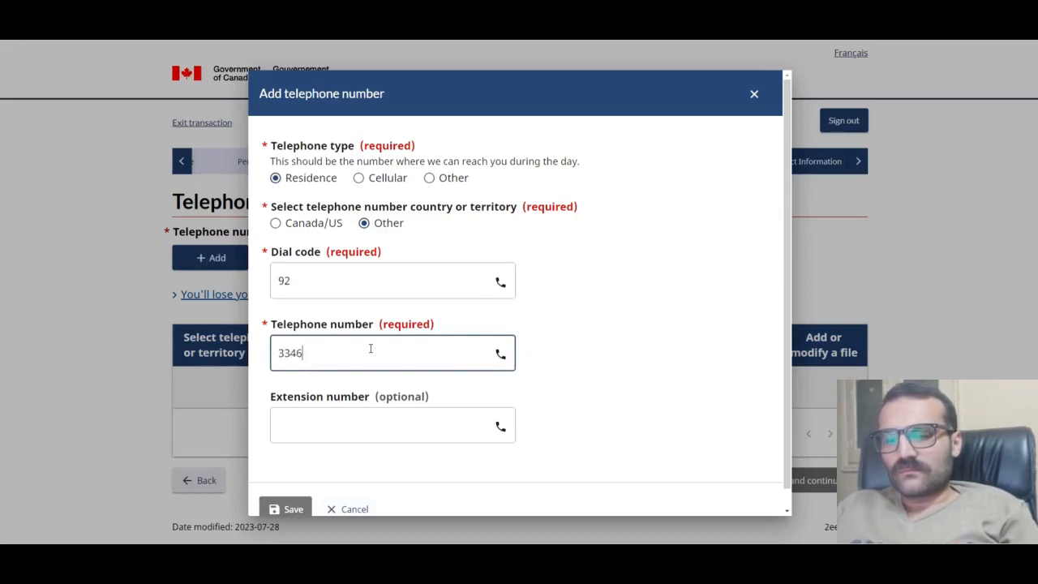
{"action": "scroll", "coordinate": [285, 456], "scroll_direction": "down", "scroll_amount": 1}
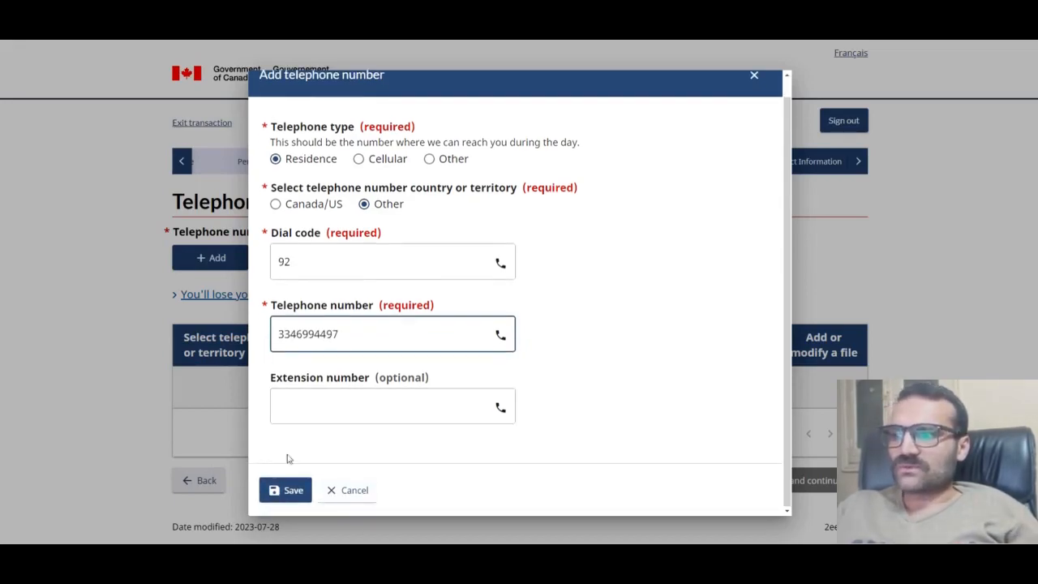
{"action": "left_click", "coordinate": [293, 489]}
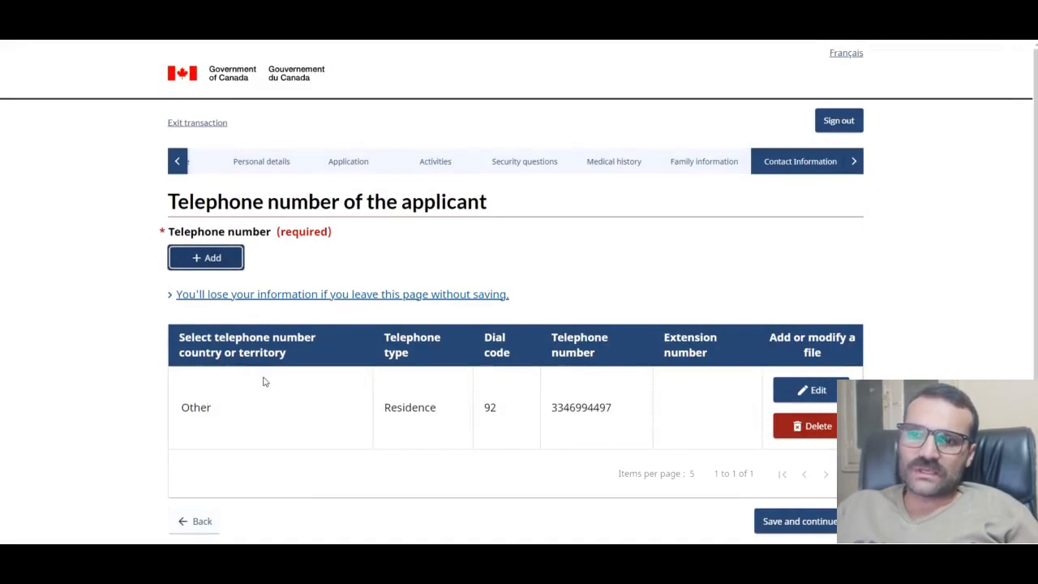
{"action": "left_click", "coordinate": [801, 520]}
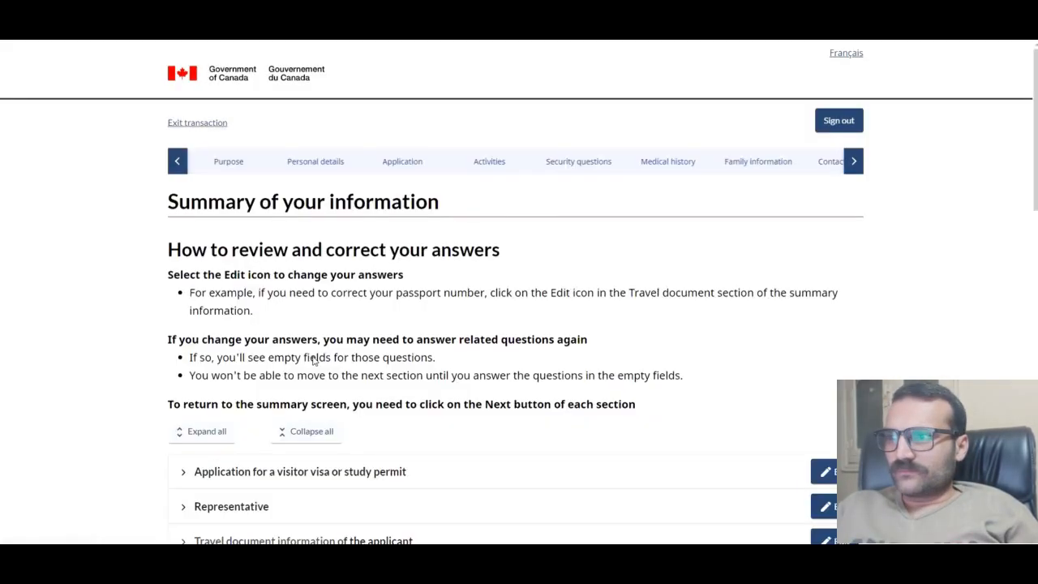
Step: Scroll through the summary, expanding and collapsing the visitor visa application section, then continue
{"action": "scroll", "coordinate": [332, 320], "scroll_direction": "down", "scroll_amount": 2}
{"action": "scroll", "coordinate": [331, 319], "scroll_direction": "down", "scroll_amount": 3}
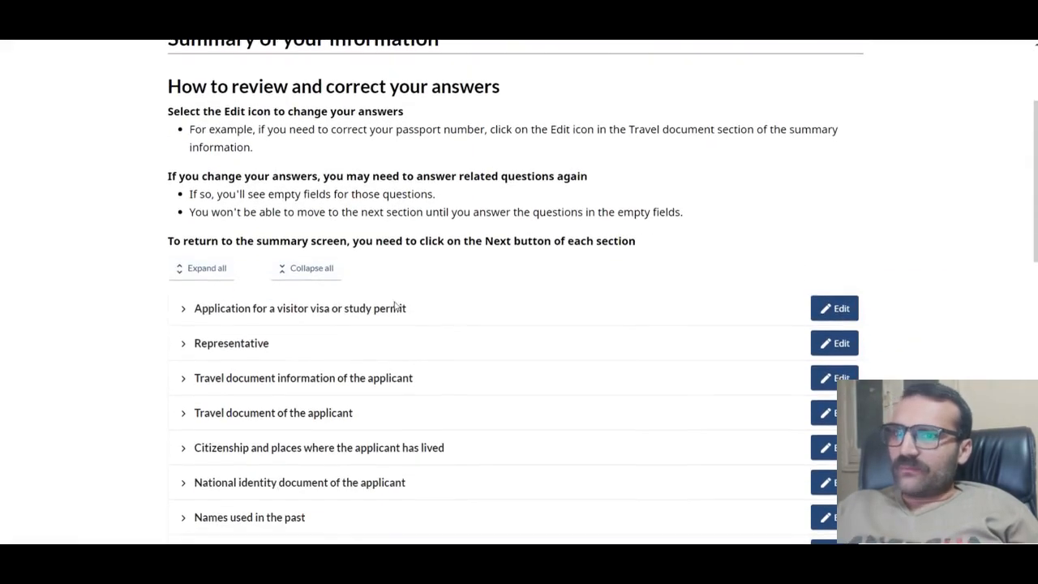
{"action": "scroll", "coordinate": [433, 305], "scroll_direction": "up", "scroll_amount": 2}
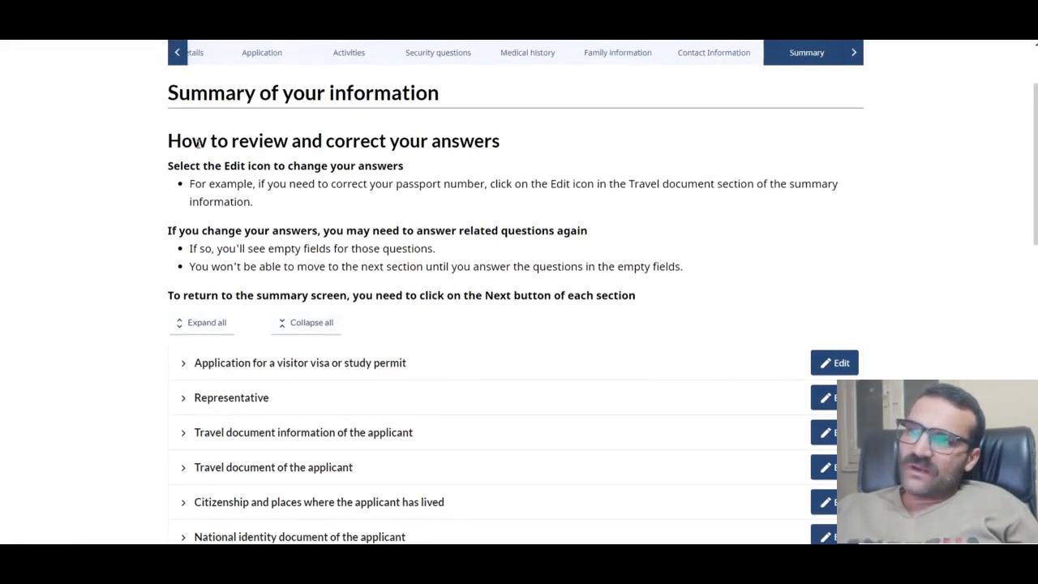
{"action": "scroll", "coordinate": [430, 113], "scroll_direction": "down", "scroll_amount": 2}
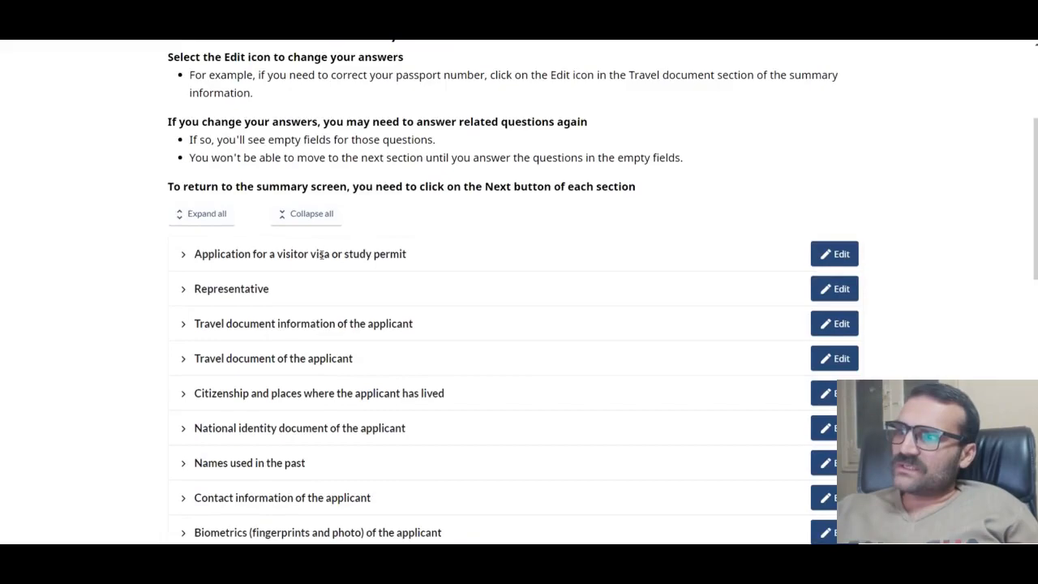
{"action": "left_click", "coordinate": [186, 261]}
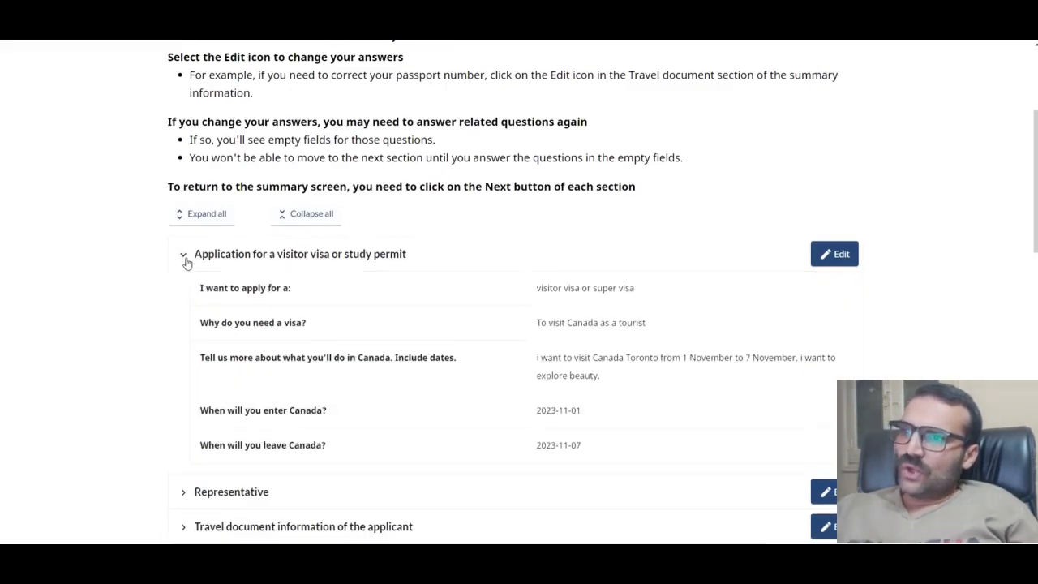
{"action": "scroll", "coordinate": [257, 248], "scroll_direction": "down", "scroll_amount": 2}
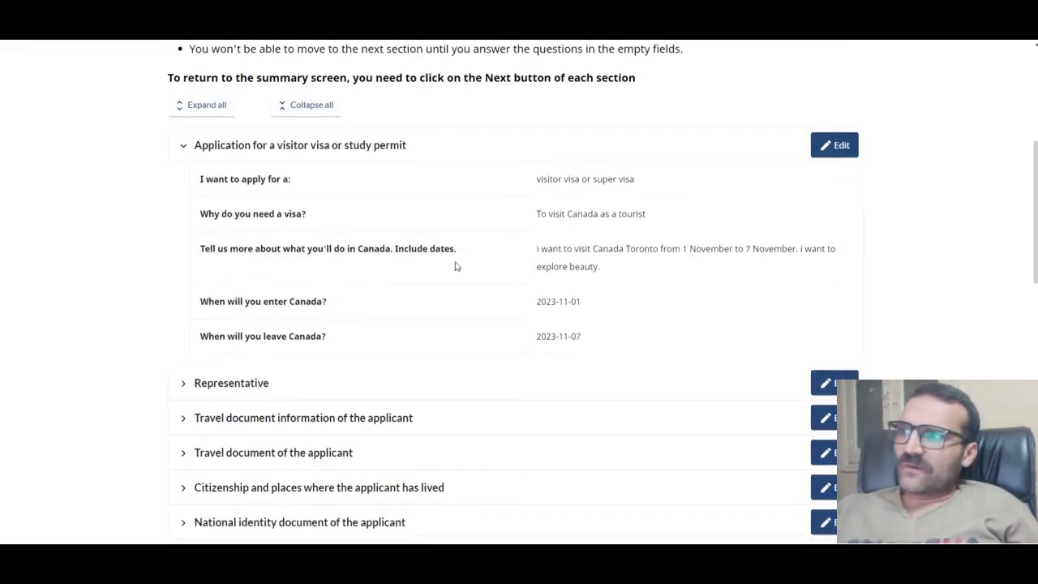
{"action": "left_click", "coordinate": [183, 149]}
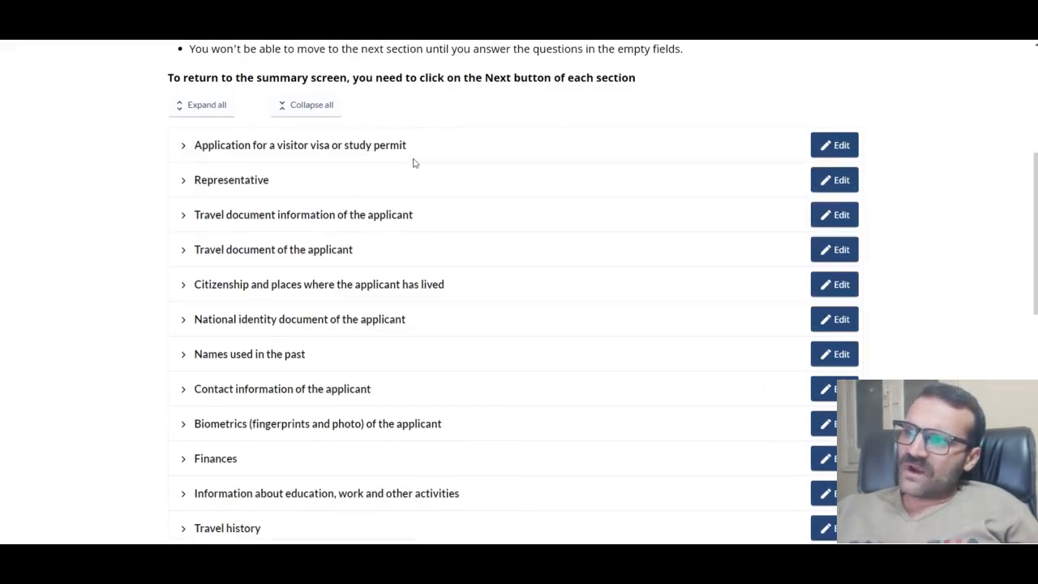
{"action": "scroll", "coordinate": [338, 206], "scroll_direction": "down", "scroll_amount": 4}
{"action": "scroll", "coordinate": [332, 239], "scroll_direction": "down", "scroll_amount": 5}
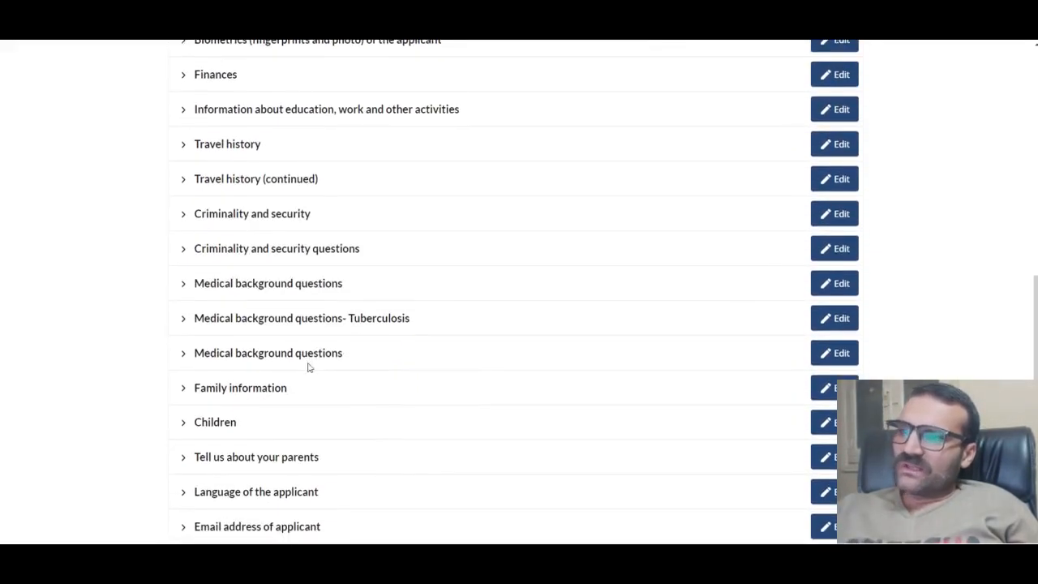
{"action": "left_click", "coordinate": [840, 353]}
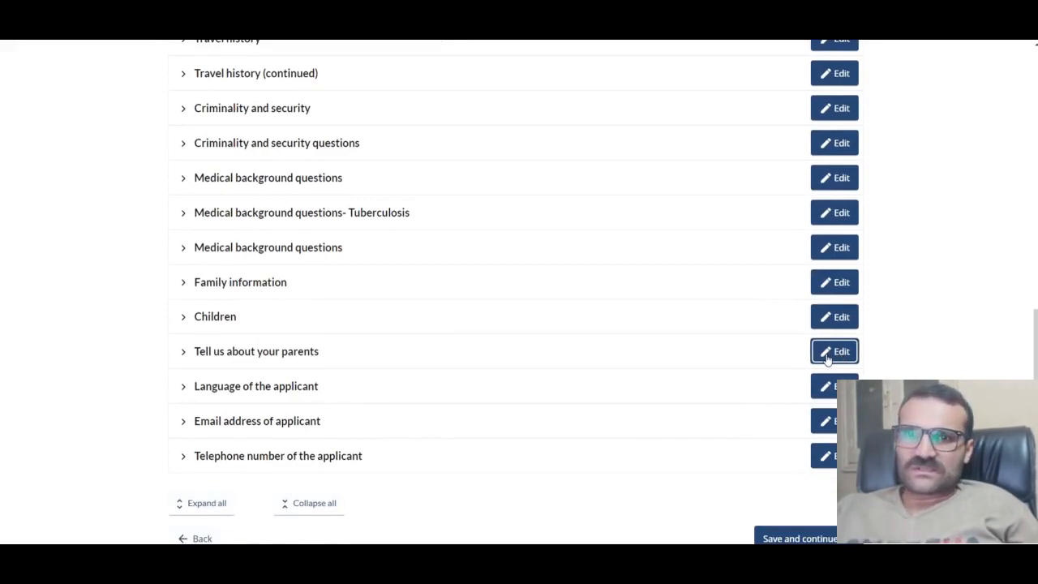
{"action": "scroll", "coordinate": [812, 394], "scroll_direction": "down", "scroll_amount": 3}
{"action": "left_click", "coordinate": [811, 383]}
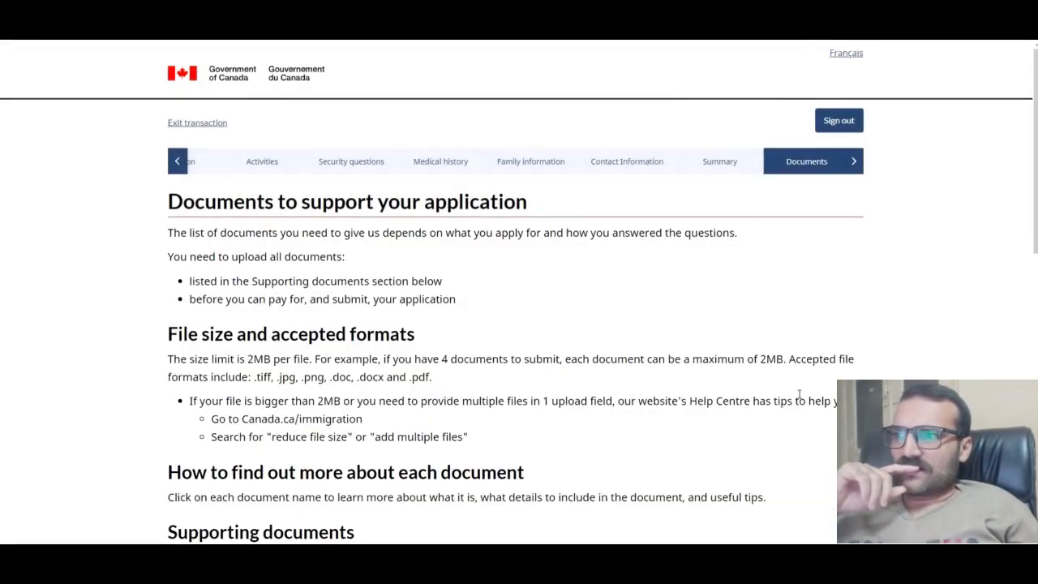
Step: Highlight the 2MB per-file limit and the four-document 2MB maximum example
{"action": "scroll", "coordinate": [584, 327], "scroll_direction": "down", "scroll_amount": 1}
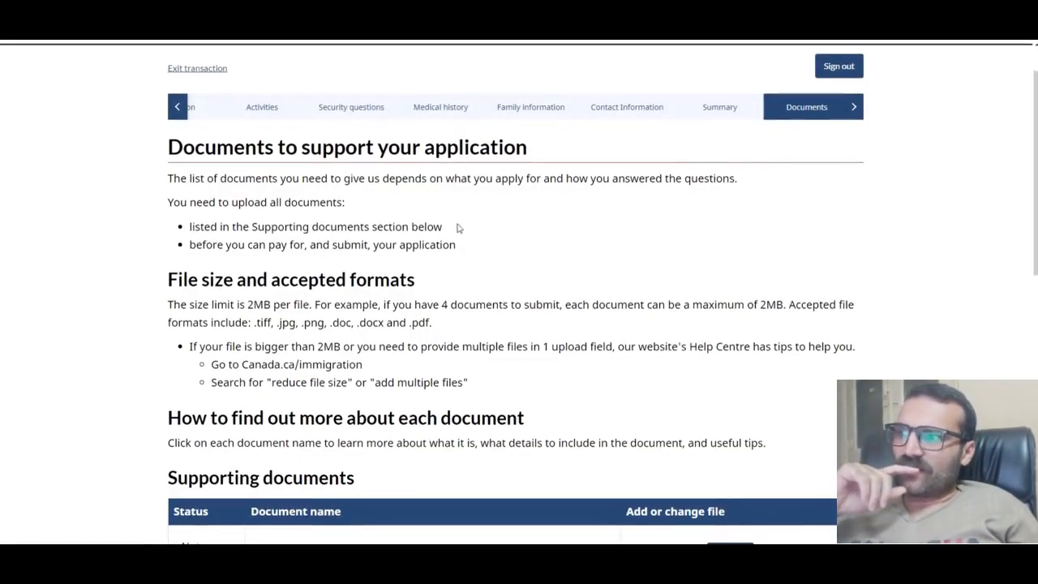
{"action": "left_click_drag", "start_coordinate": [270, 304], "coordinate": [147, 305]}
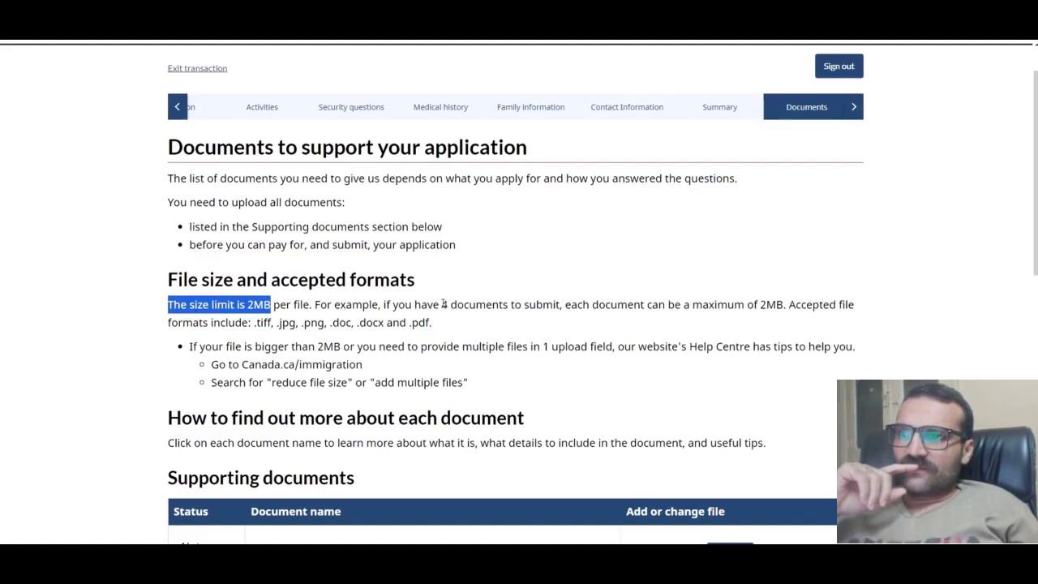
{"action": "left_click_drag", "start_coordinate": [442, 304], "coordinate": [767, 304]}
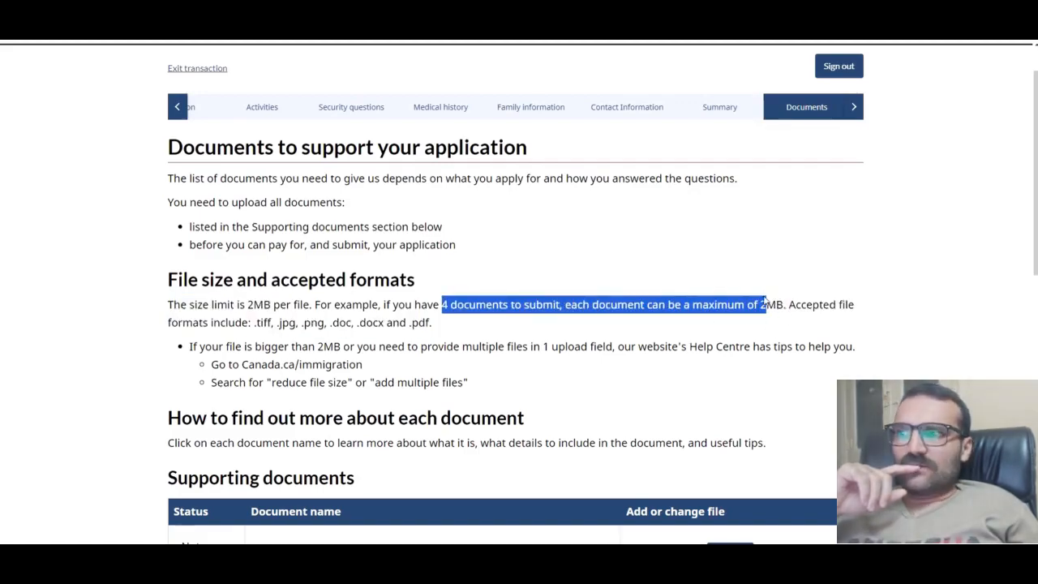
{"action": "left_click", "coordinate": [763, 318]}
Step: Point out the National identity, Passport, Funds and Consent personal information requirements, previewing the Consent description
{"action": "scroll", "coordinate": [683, 336], "scroll_direction": "down", "scroll_amount": 3}
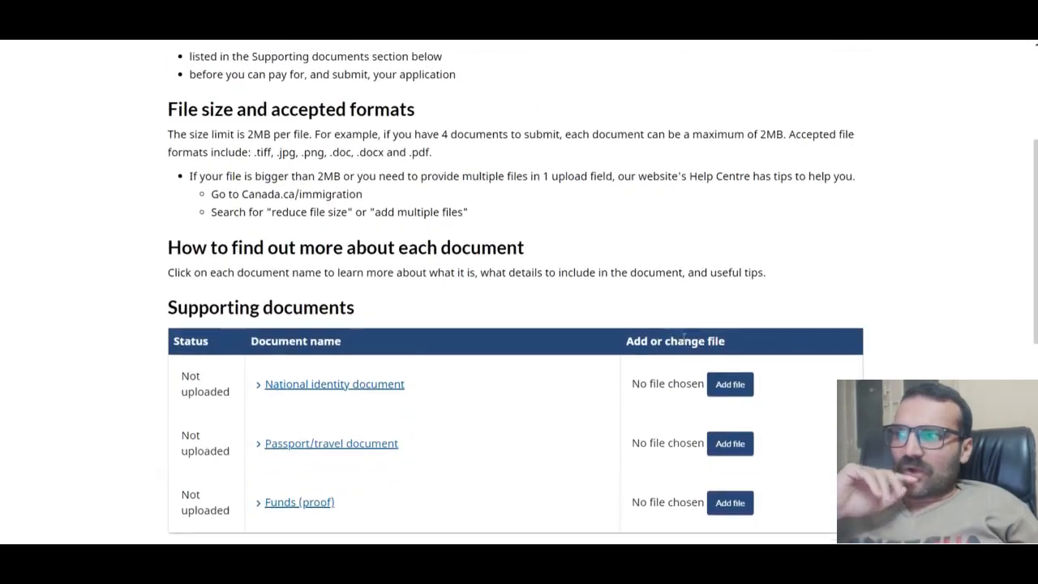
{"action": "scroll", "coordinate": [684, 337], "scroll_direction": "down", "scroll_amount": 4}
{"action": "left_click", "coordinate": [354, 180]}
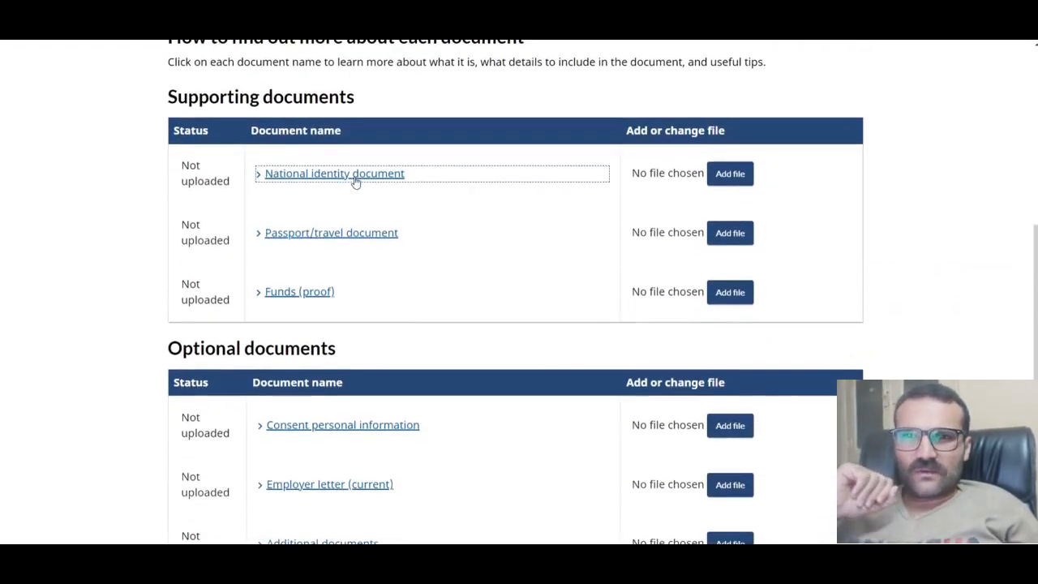
{"action": "left_click", "coordinate": [363, 237]}
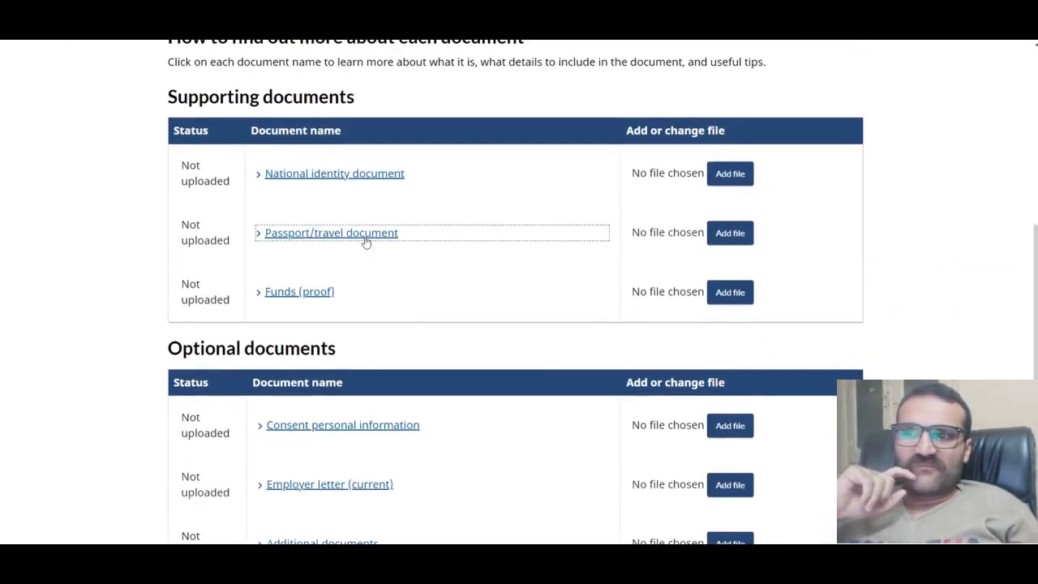
{"action": "left_click", "coordinate": [316, 297]}
{"action": "scroll", "coordinate": [317, 299], "scroll_direction": "down", "scroll_amount": 3}
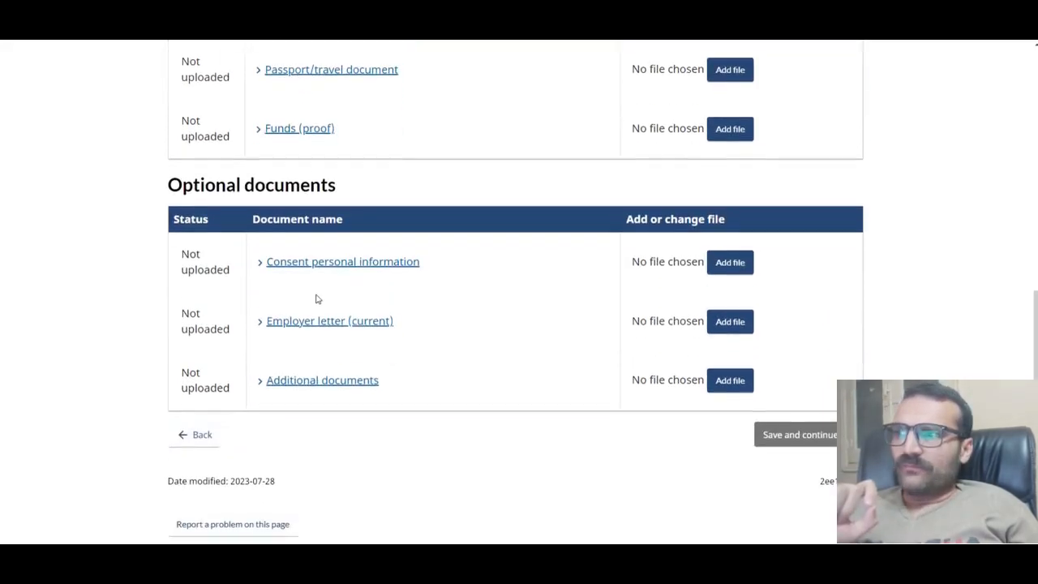
{"action": "left_click", "coordinate": [333, 275]}
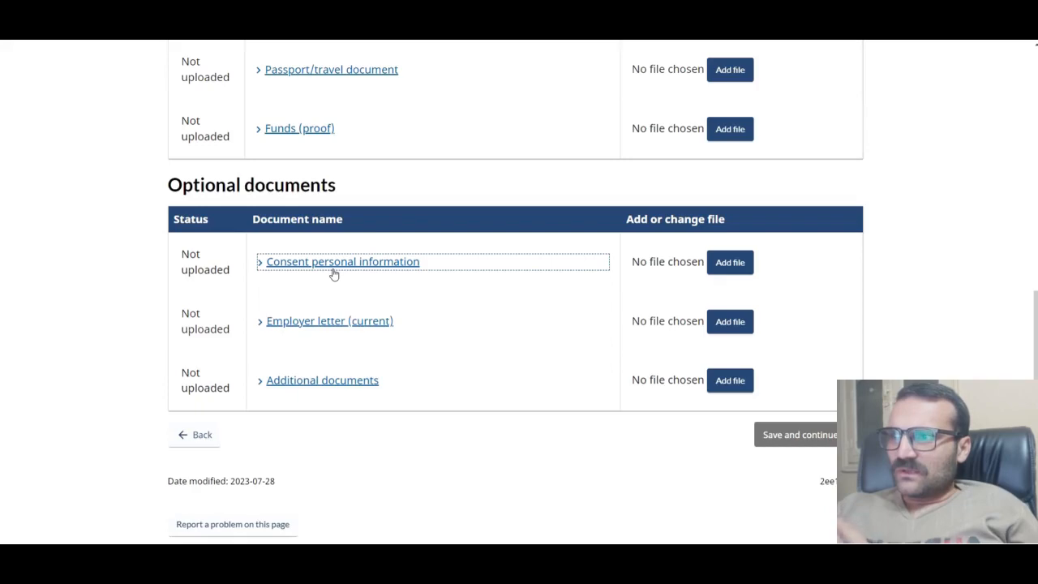
{"action": "left_click", "coordinate": [261, 264]}
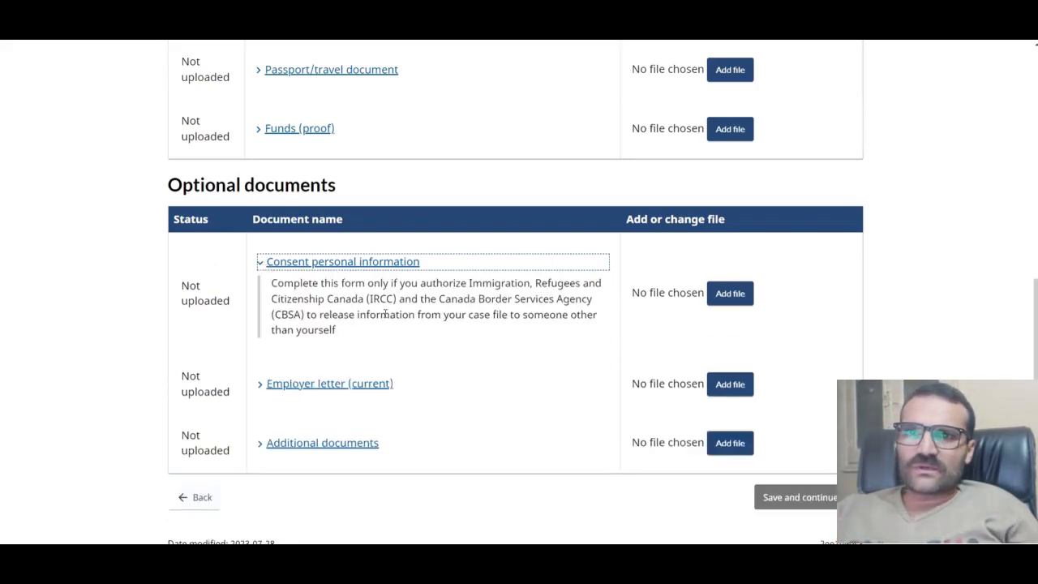
{"action": "left_click", "coordinate": [261, 264]}
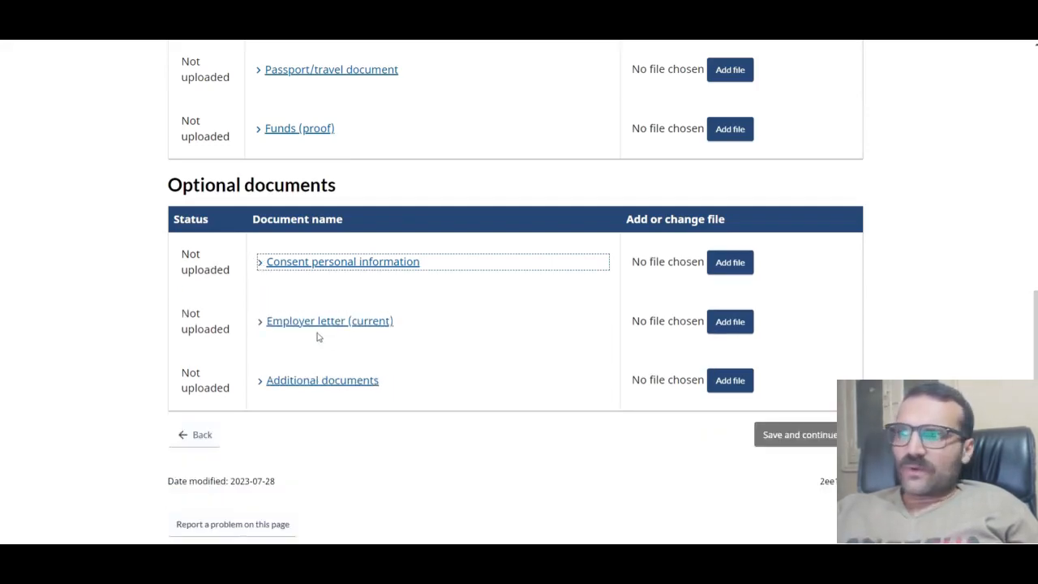
Step: Expand the Additional documents row to show what it should contain
{"action": "scroll", "coordinate": [324, 352], "scroll_direction": "down", "scroll_amount": 1}
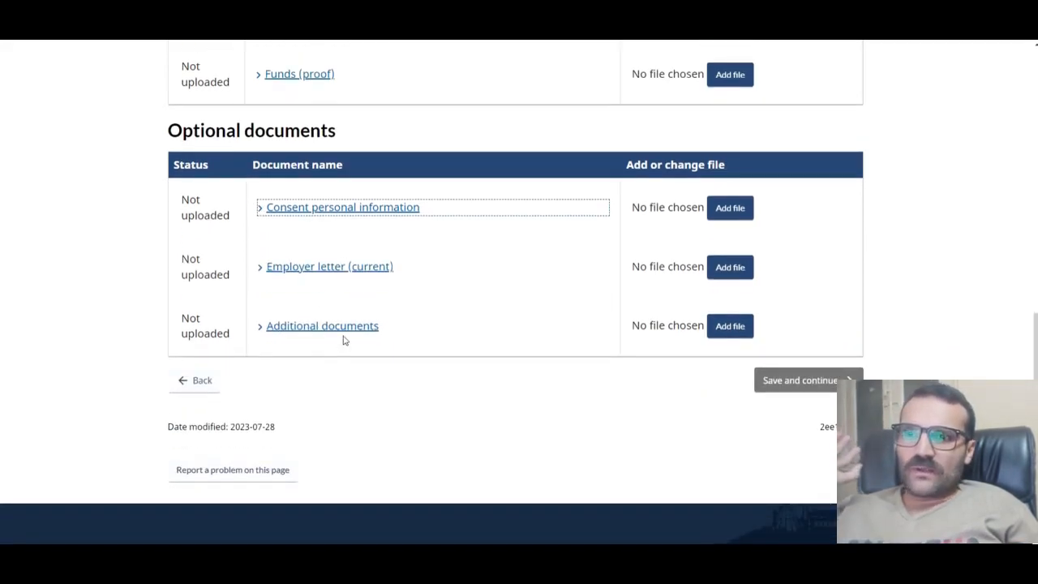
{"action": "scroll", "coordinate": [381, 401], "scroll_direction": "up", "scroll_amount": 3}
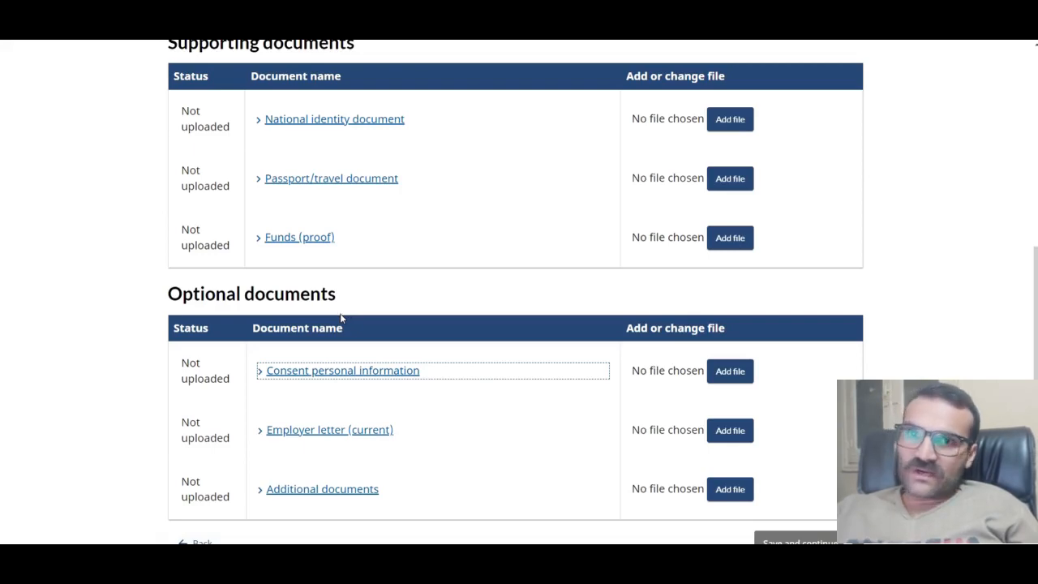
{"action": "scroll", "coordinate": [340, 319], "scroll_direction": "down", "scroll_amount": 2}
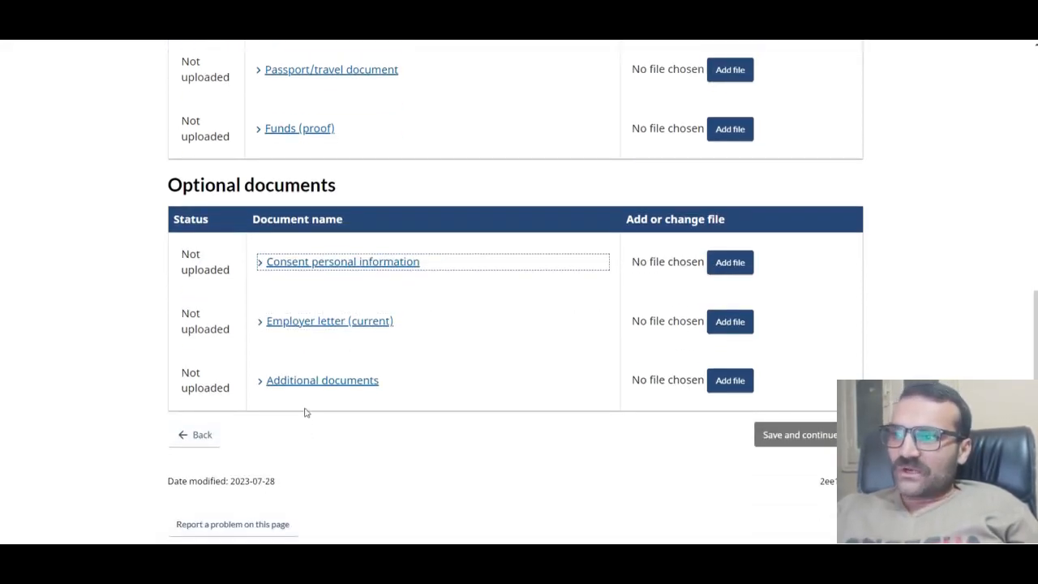
{"action": "left_click", "coordinate": [289, 388]}
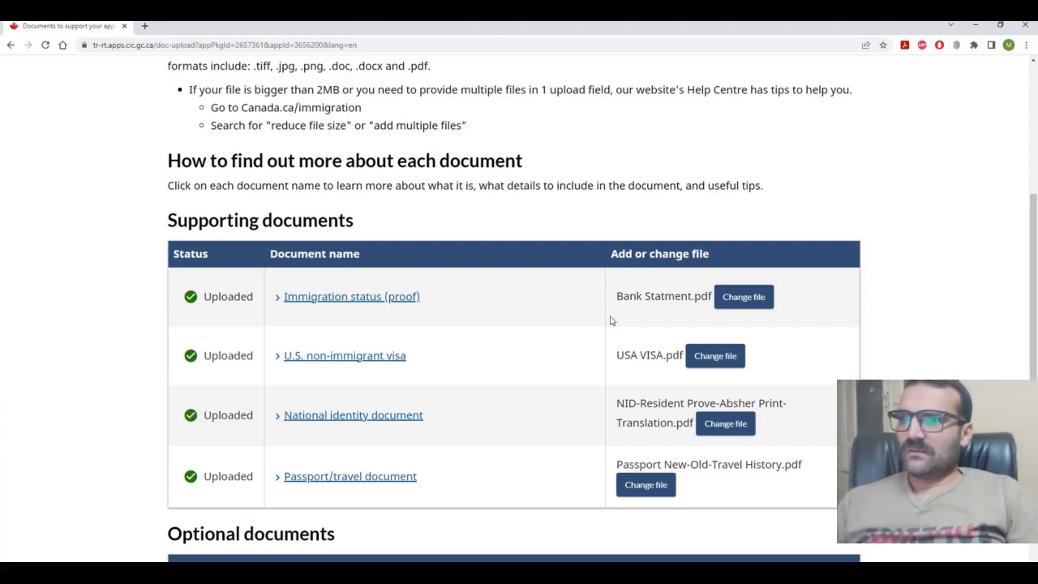
Step: Scroll past the Optional documents section and save the uploaded documents
{"action": "scroll", "coordinate": [640, 374], "scroll_direction": "down", "scroll_amount": 2}
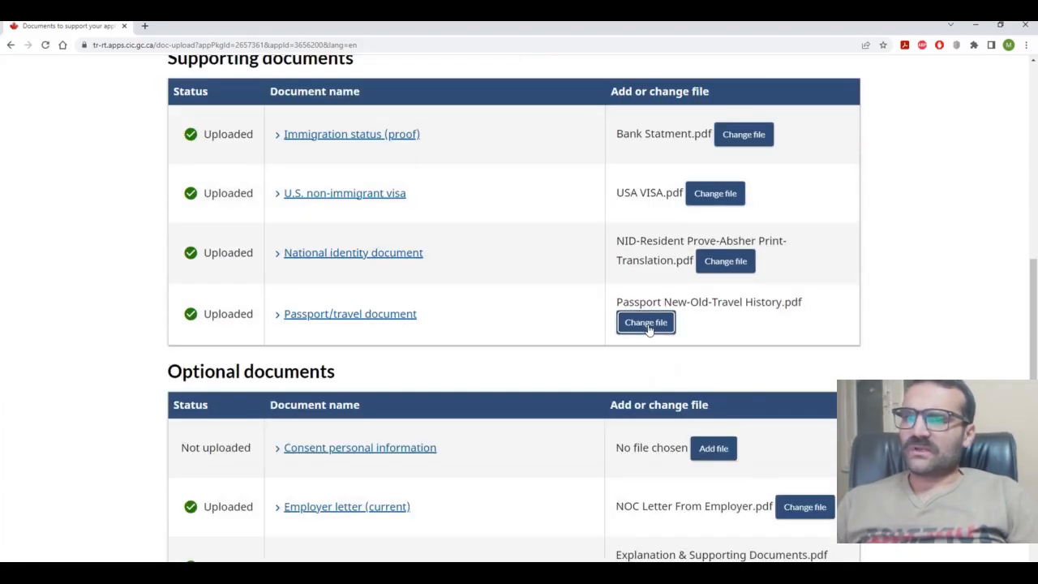
{"action": "scroll", "coordinate": [649, 320], "scroll_direction": "down", "scroll_amount": 1}
{"action": "left_click", "coordinate": [649, 327]}
{"action": "scroll", "coordinate": [649, 327], "scroll_direction": "down", "scroll_amount": 3}
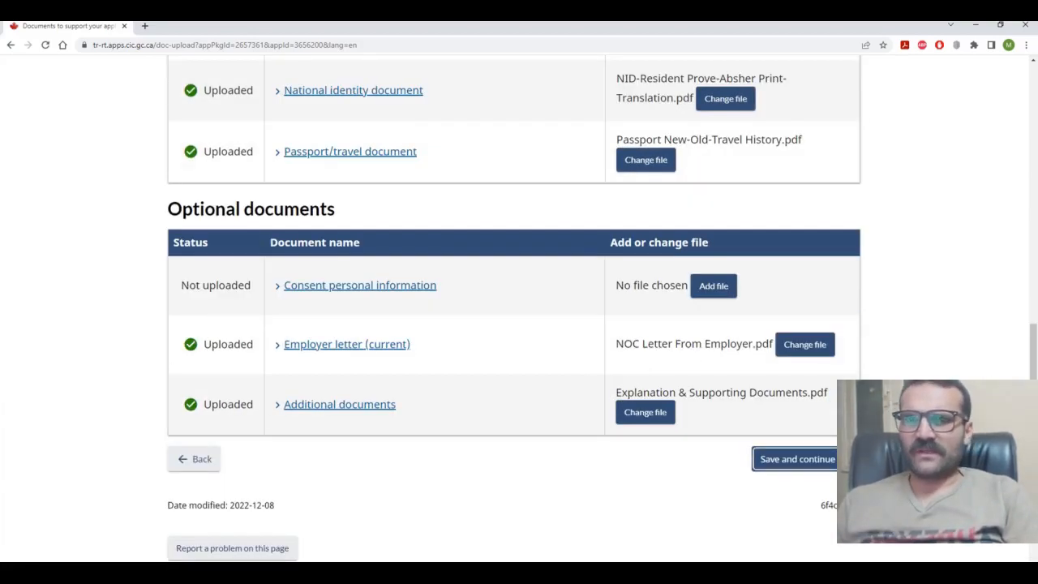
{"action": "left_click", "coordinate": [822, 459]}
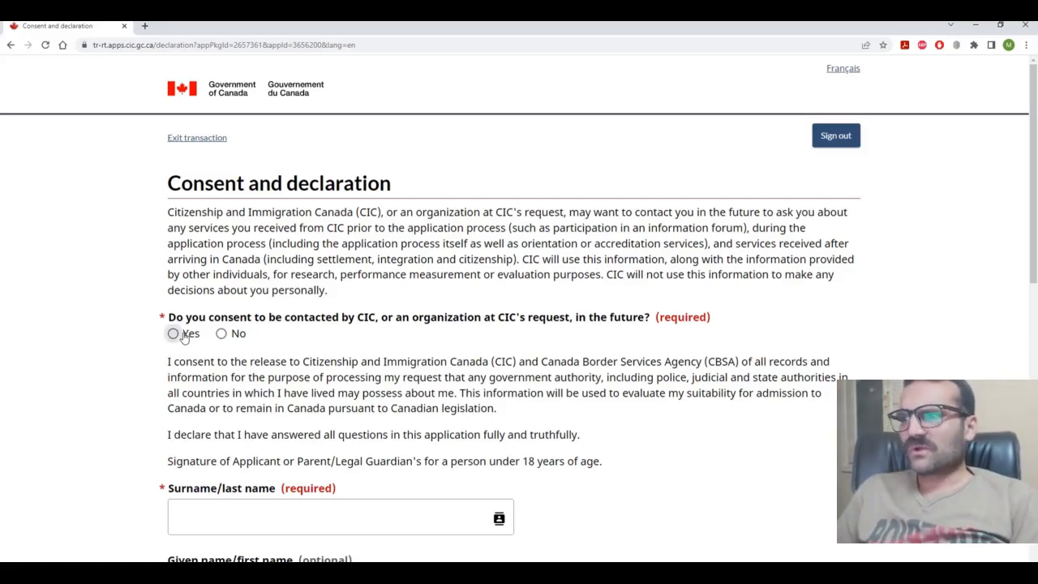
Step: Consent to future CIC contact, sign with the applicant's surname and given name, and save
{"action": "left_click", "coordinate": [173, 333]}
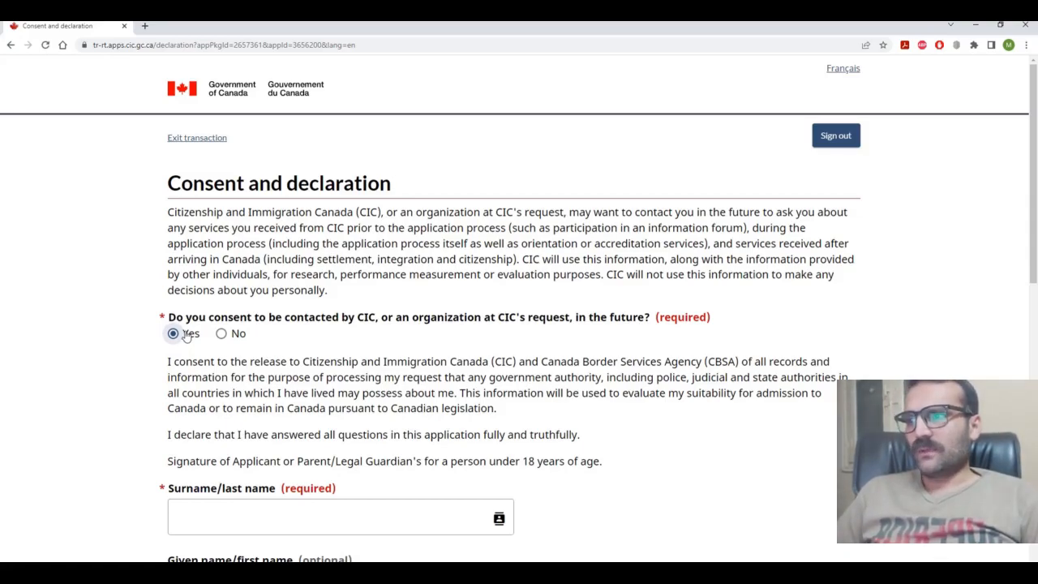
{"action": "scroll", "coordinate": [188, 332], "scroll_direction": "down", "scroll_amount": 1}
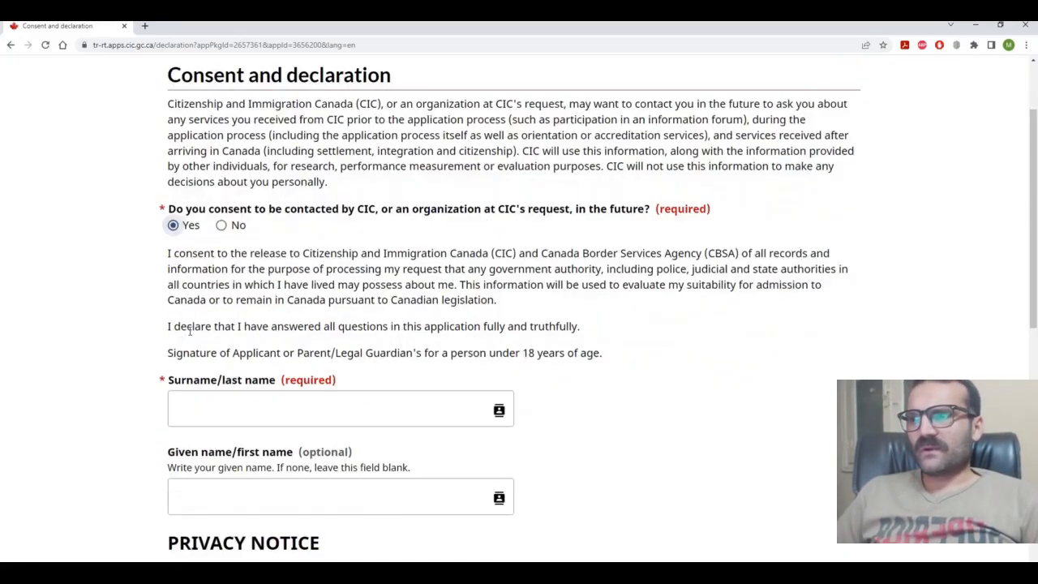
{"action": "scroll", "coordinate": [329, 299], "scroll_direction": "down", "scroll_amount": 1}
{"action": "left_click", "coordinate": [315, 299]}
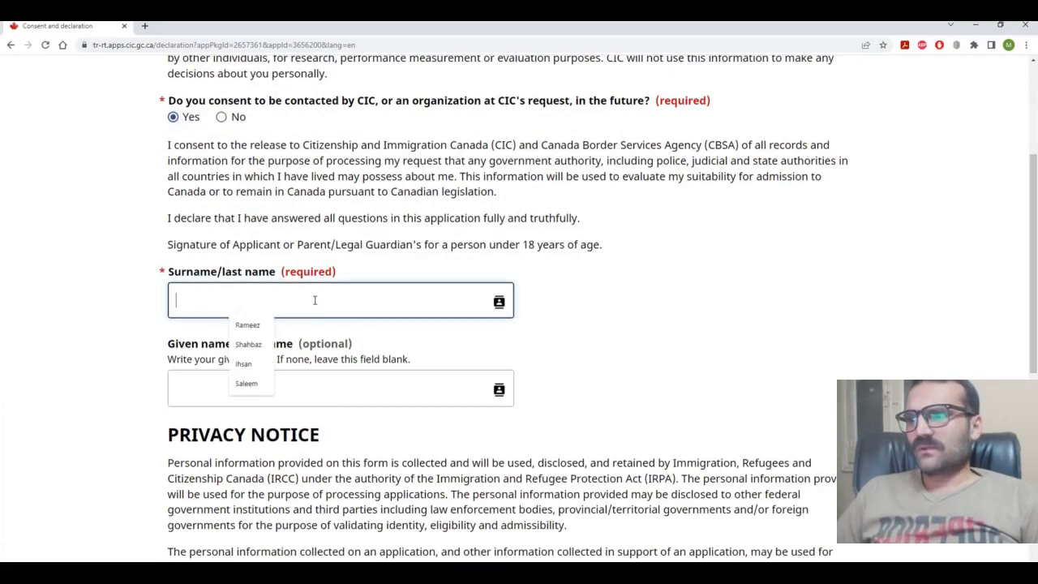
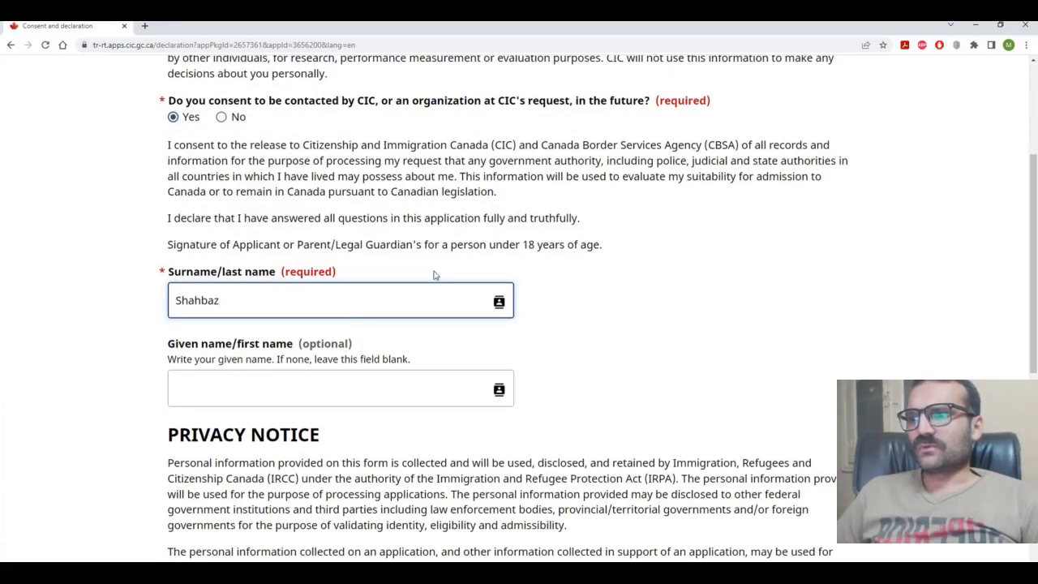
{"action": "left_click", "coordinate": [335, 385]}
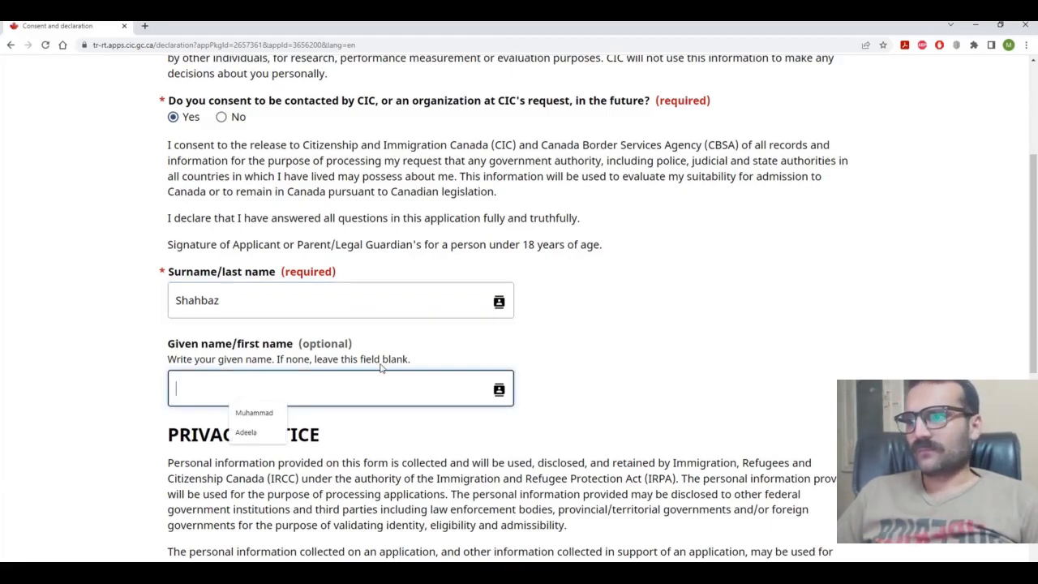
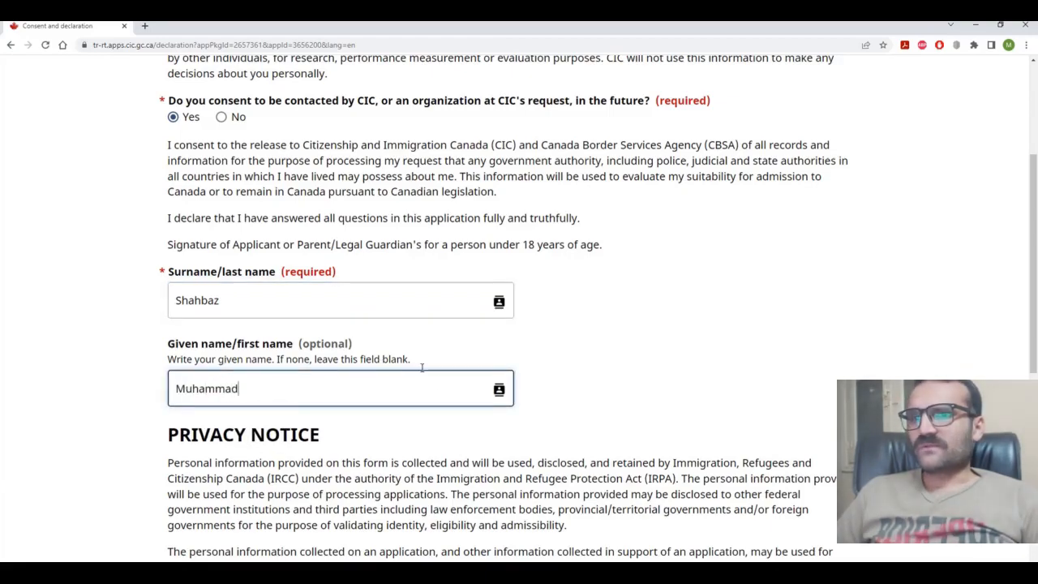
{"action": "left_click", "coordinate": [685, 358]}
{"action": "scroll", "coordinate": [685, 358], "scroll_direction": "down", "scroll_amount": 4}
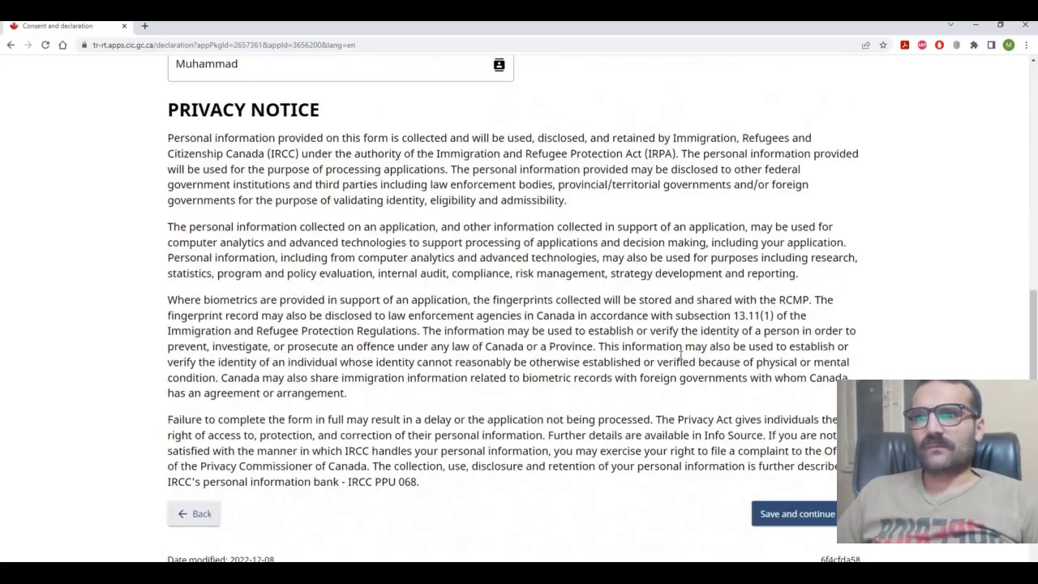
{"action": "scroll", "coordinate": [680, 354], "scroll_direction": "down", "scroll_amount": 2}
{"action": "left_click", "coordinate": [817, 366]}
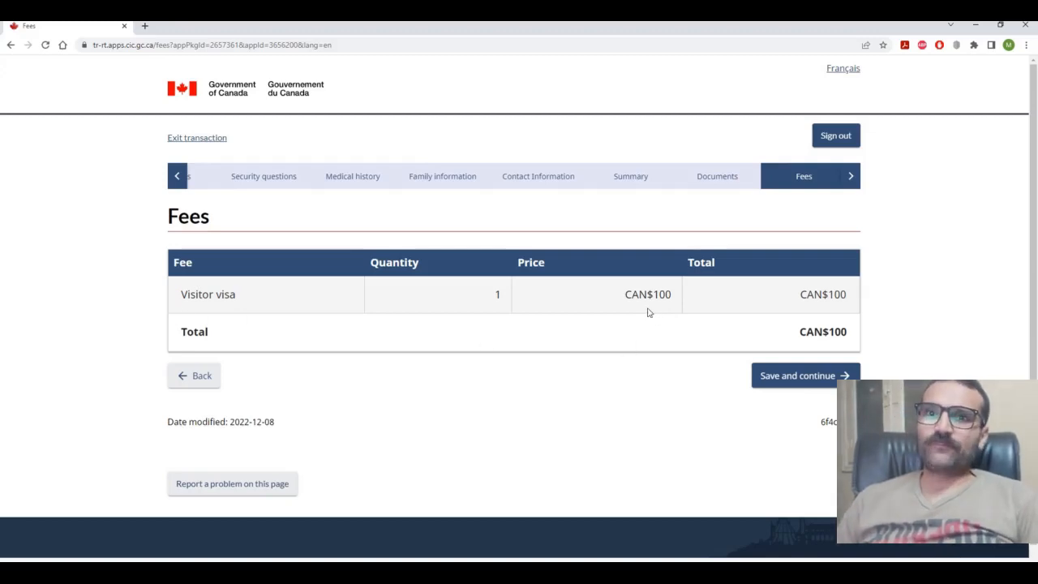
Step: Accept the CAN$100 fee on the Fees page and proceed to checkout
{"action": "left_click", "coordinate": [814, 377]}
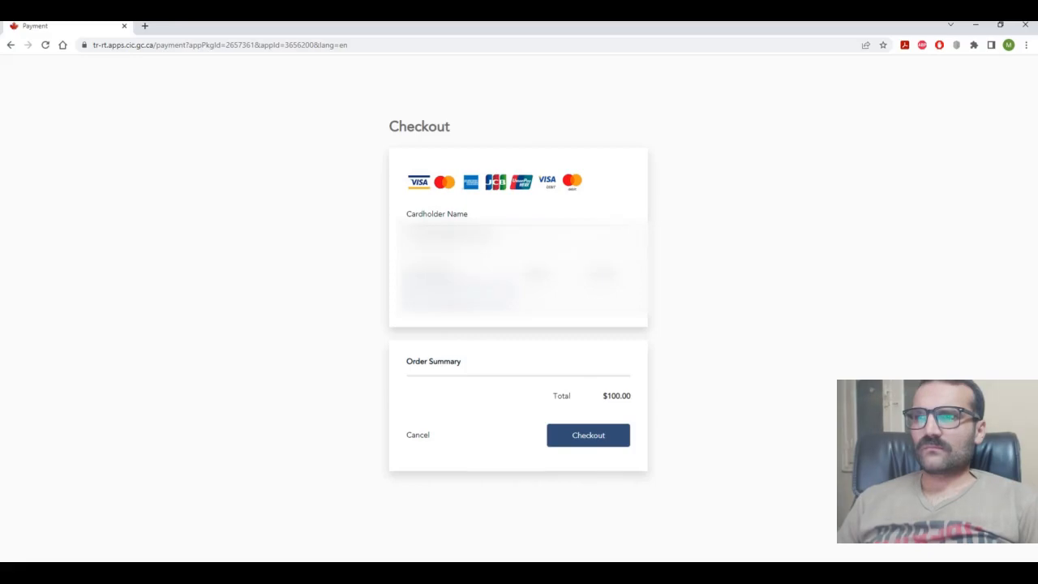
Step: Re-enter the cardholder name, expiry date and CVV, then check out to pay the $100.00 fee
{"action": "left_click_drag", "start_coordinate": [497, 237], "coordinate": [348, 240]}
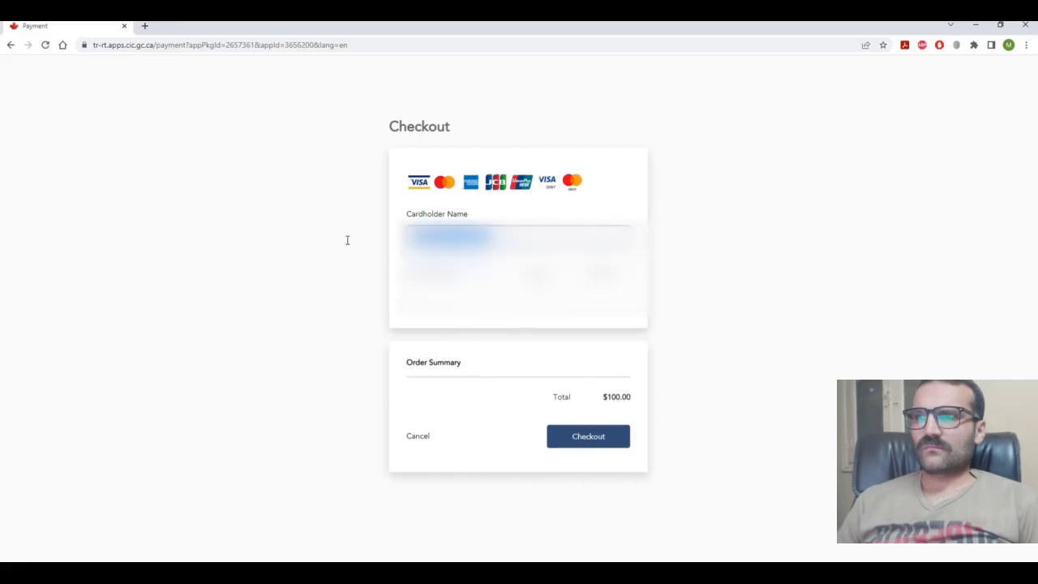
{"action": "key", "text": "BackSpace"}
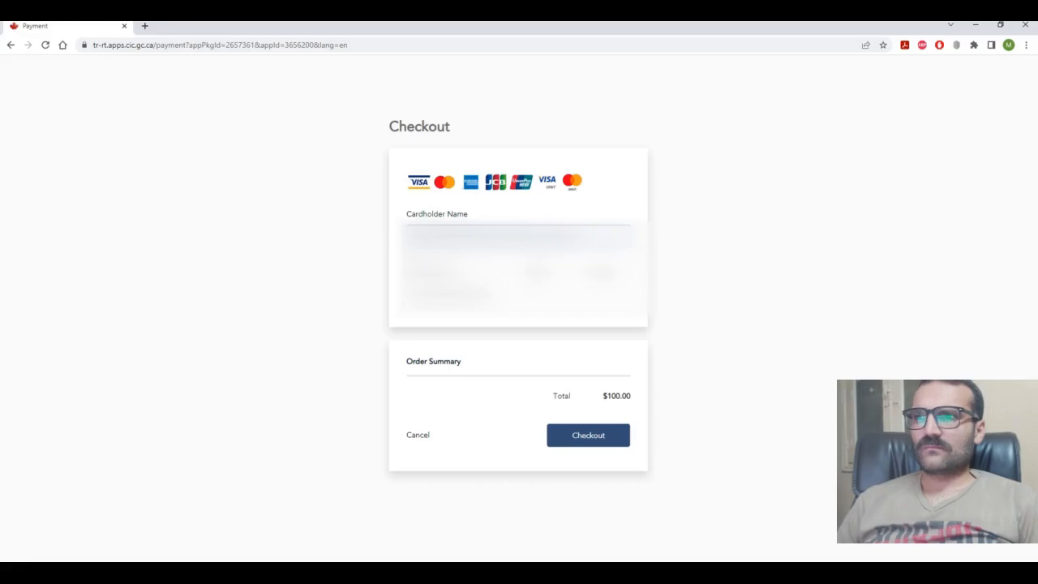
{"action": "left_click", "coordinate": [543, 292]}
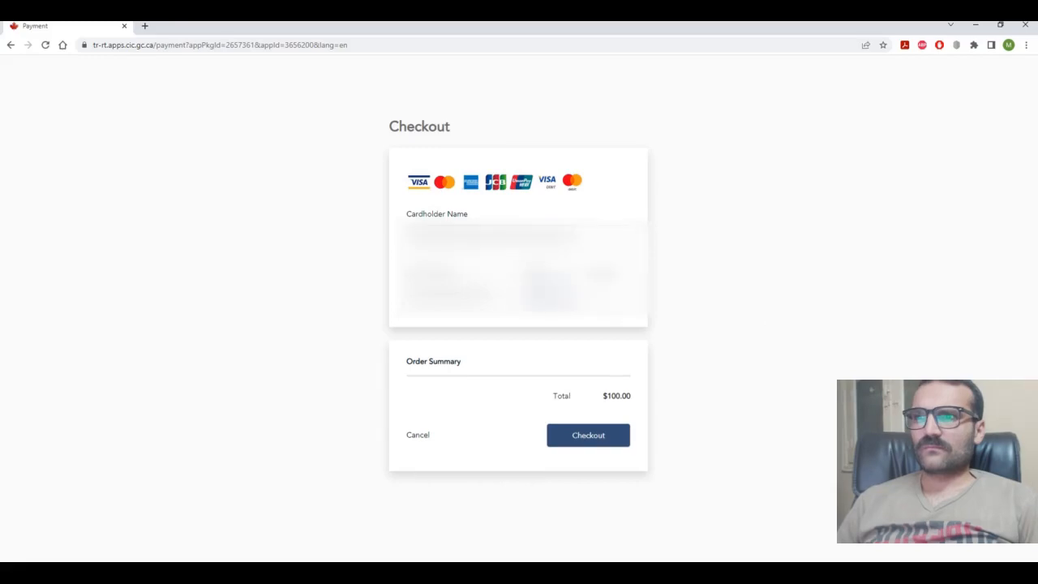
{"action": "left_click", "coordinate": [606, 295]}
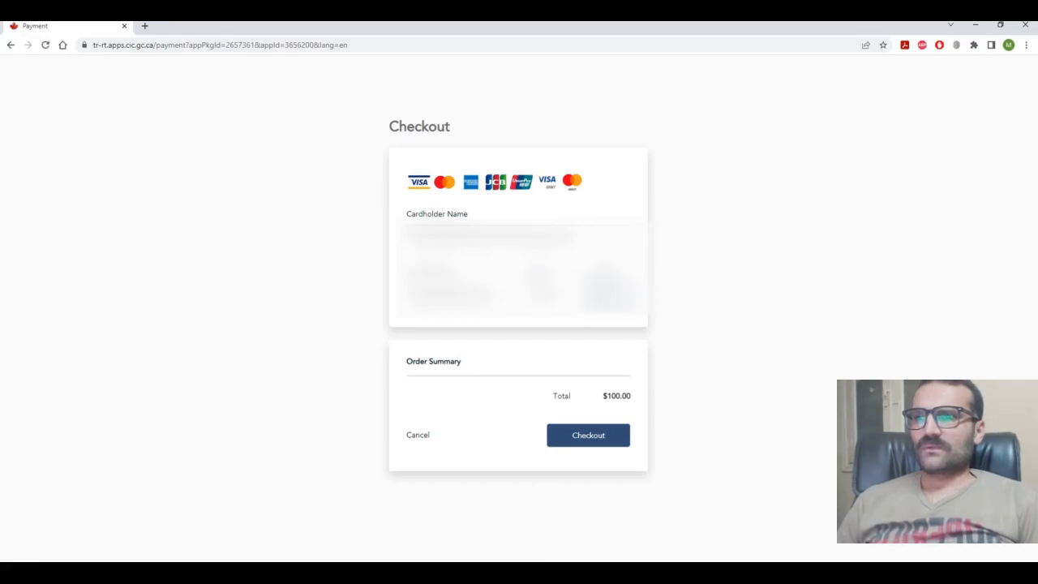
{"action": "left_click", "coordinate": [604, 440]}
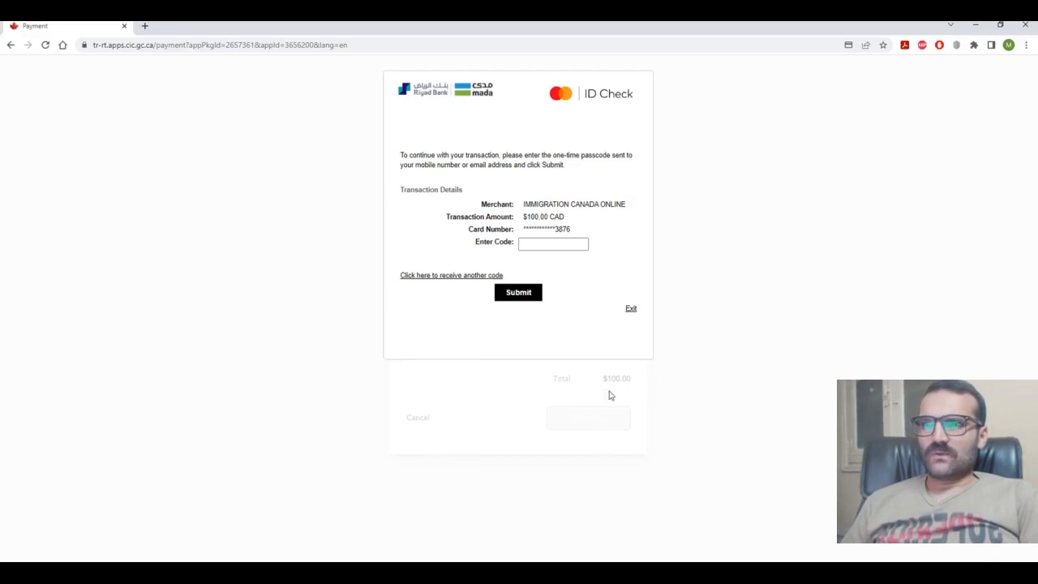
Step: Enter the bank's one-time passcode and submit it to approve the $100.00 payment
{"action": "left_click", "coordinate": [564, 246]}
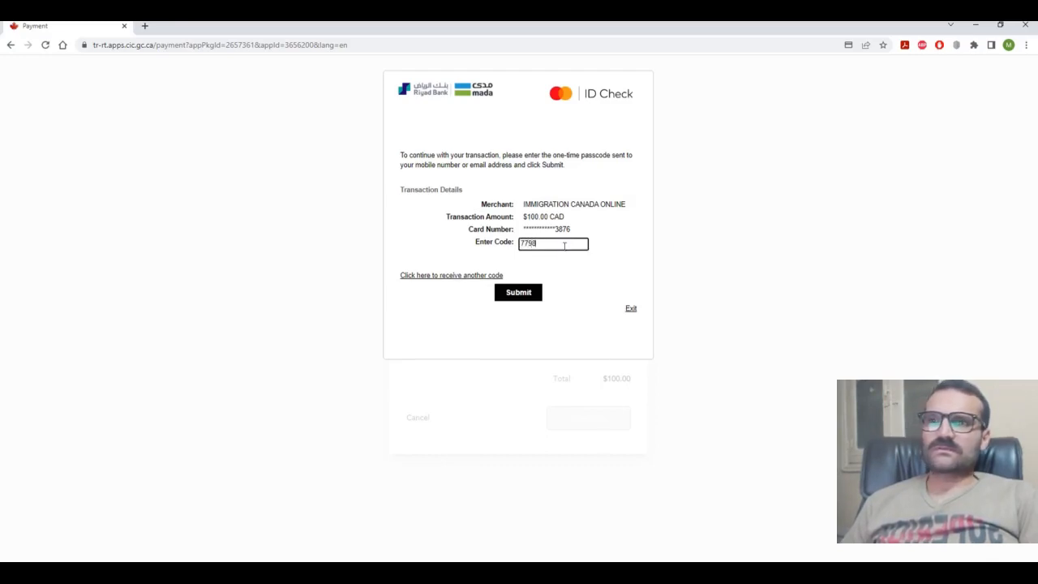
{"action": "left_click", "coordinate": [519, 295]}
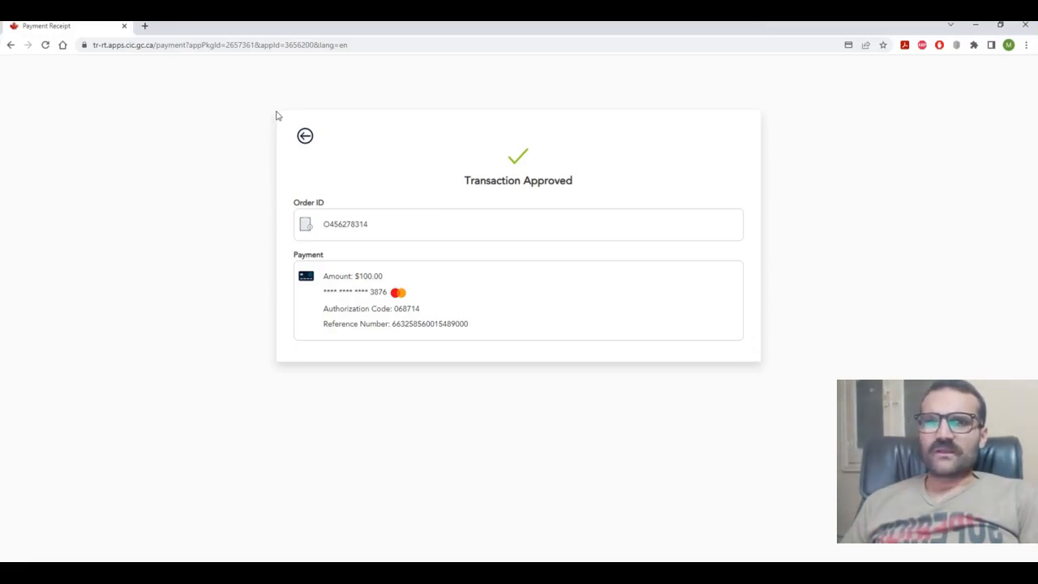
Step: Snip the Transaction Approved receipt, save it as '1', and close Snip & Sketch
{"action": "key", "text": "super+shift+s"}
{"action": "left_click_drag", "start_coordinate": [275, 110], "coordinate": [760, 359]}
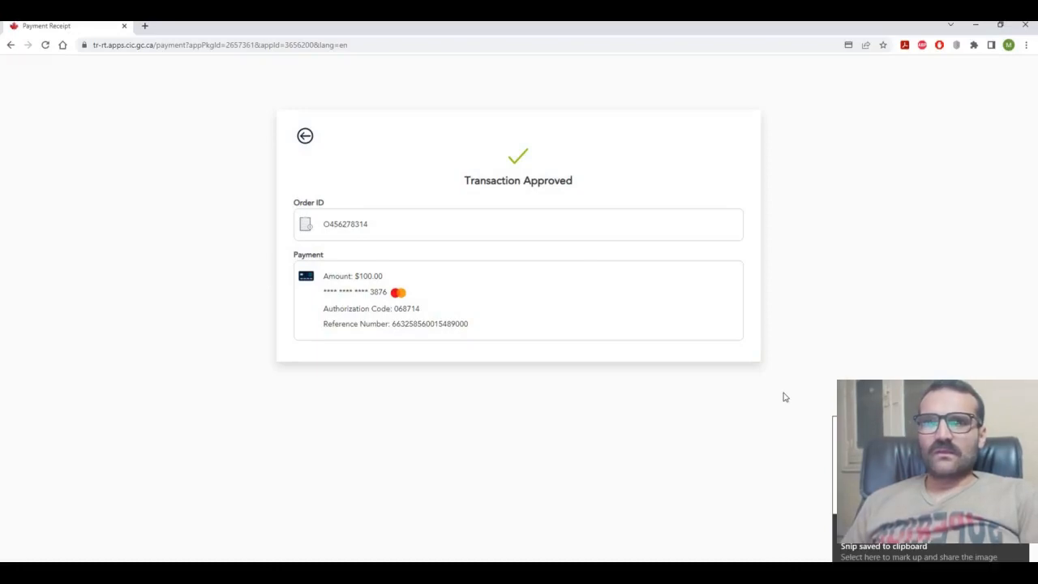
{"action": "left_click", "coordinate": [924, 490]}
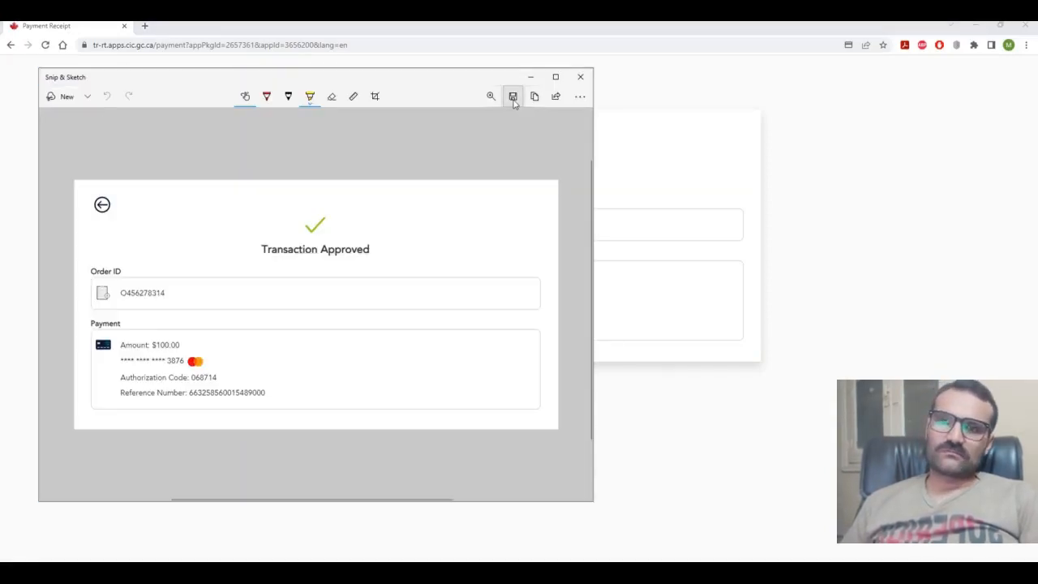
{"action": "left_click", "coordinate": [513, 102]}
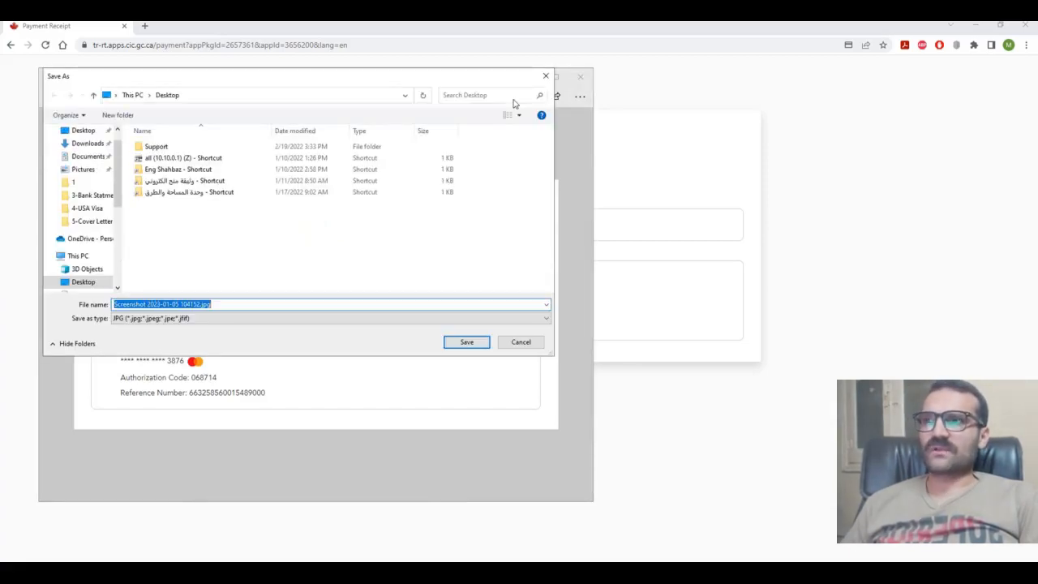
{"action": "type", "text": "122"}
{"action": "key", "text": "Return"}
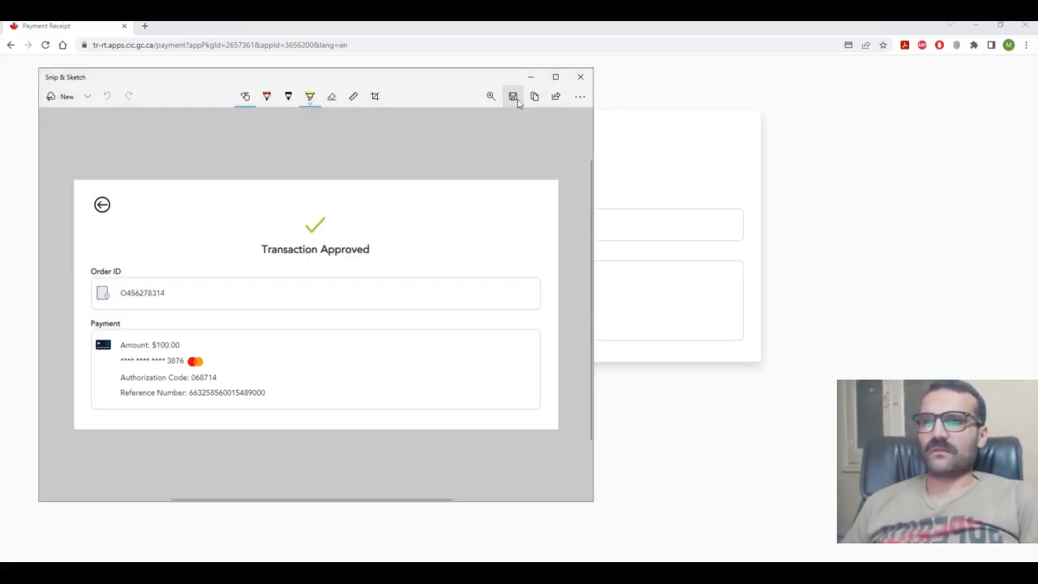
{"action": "left_click", "coordinate": [579, 76]}
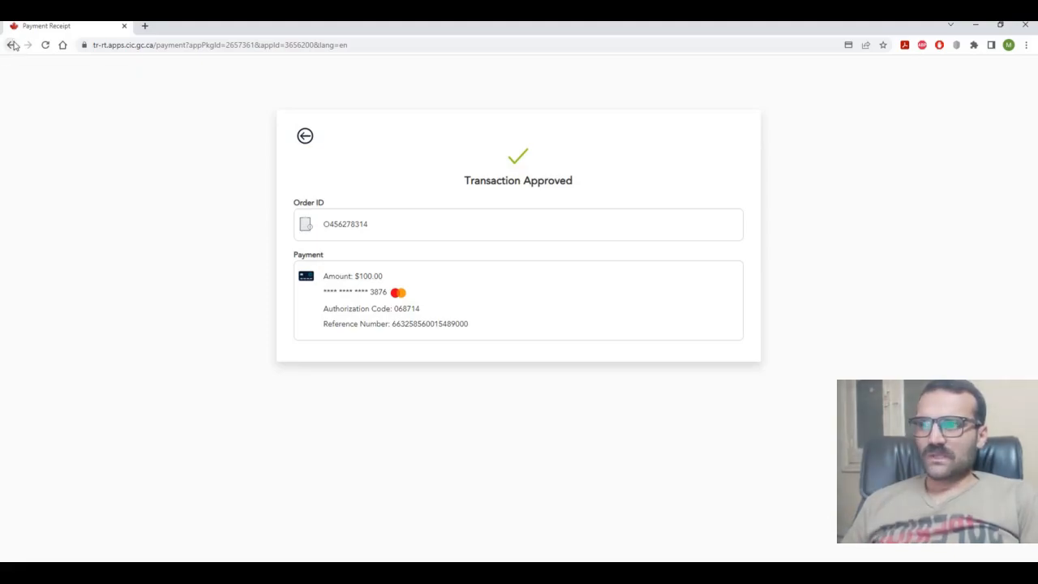
Step: Go from the receipt to the application-submitted confirmation page and choose Find out what's next
{"action": "left_click", "coordinate": [307, 138]}
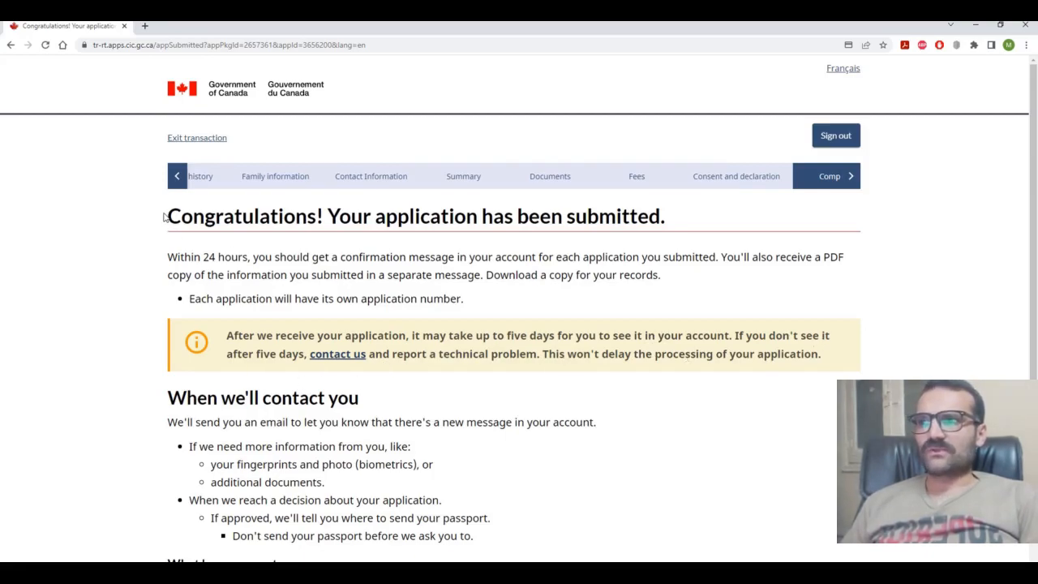
{"action": "left_click_drag", "start_coordinate": [164, 216], "coordinate": [693, 216]}
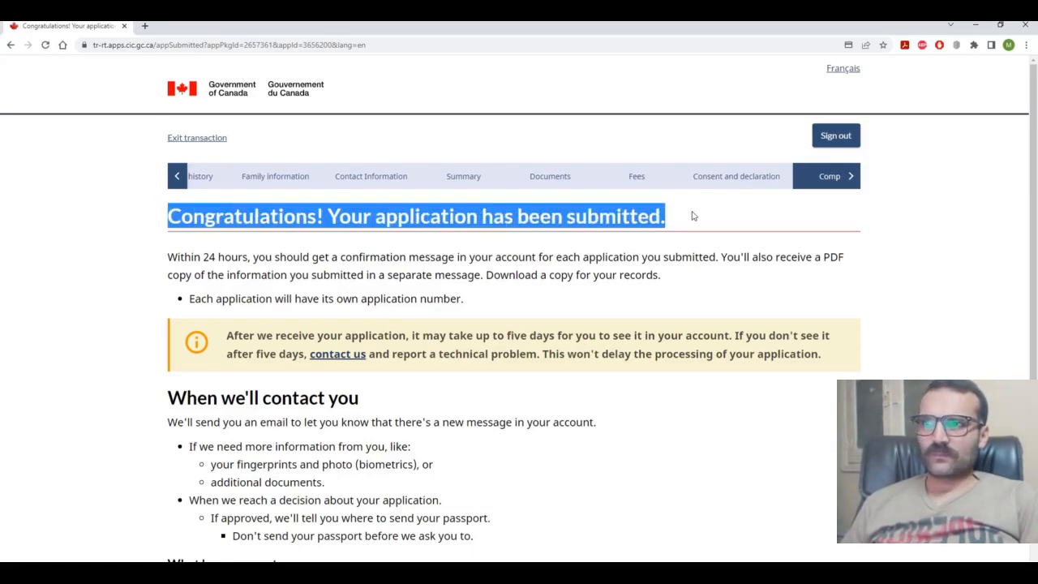
{"action": "left_click", "coordinate": [697, 421]}
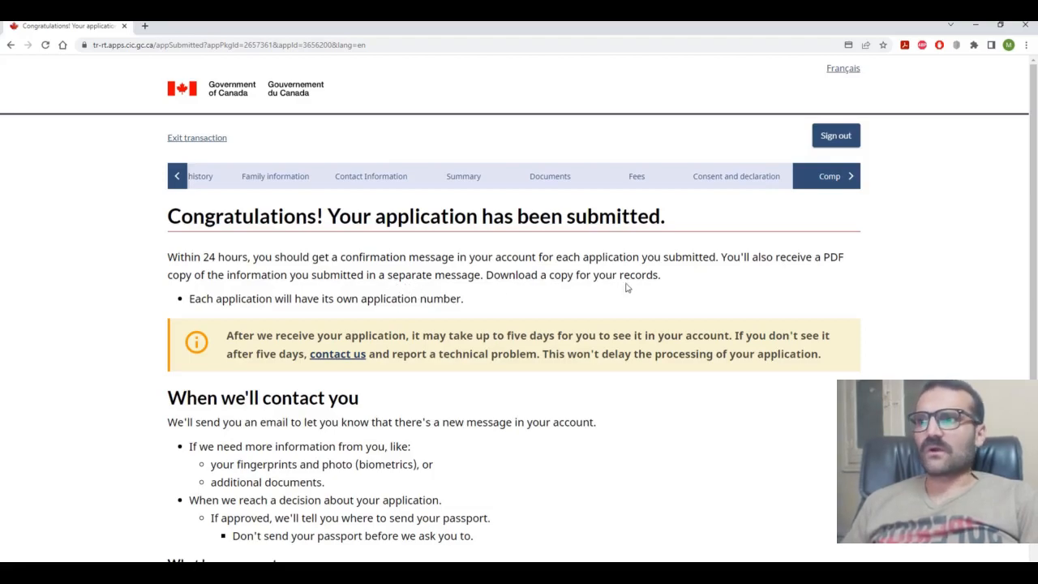
{"action": "scroll", "coordinate": [646, 280], "scroll_direction": "down", "scroll_amount": 3}
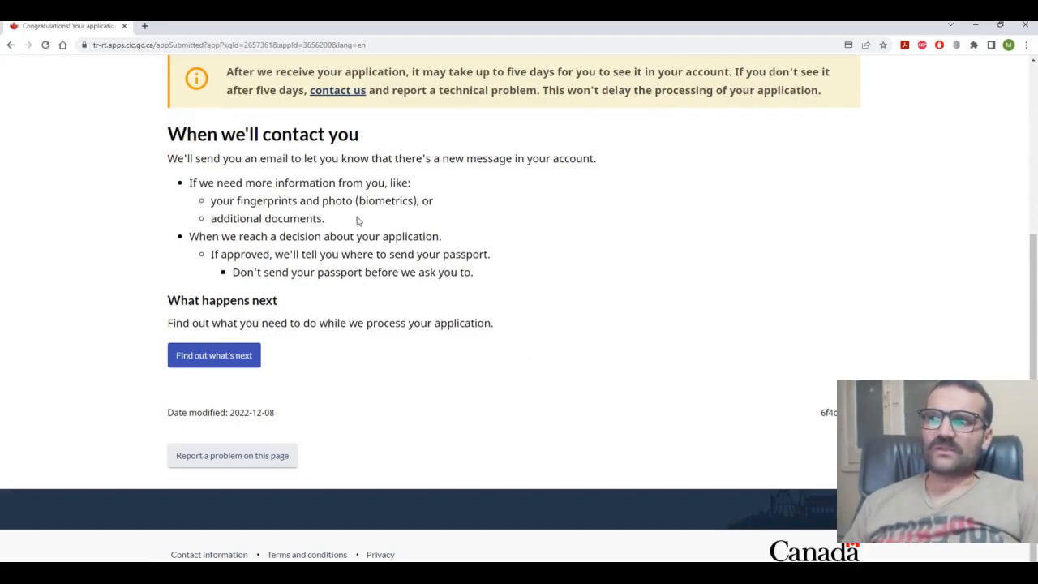
{"action": "scroll", "coordinate": [254, 382], "scroll_direction": "up", "scroll_amount": 1}
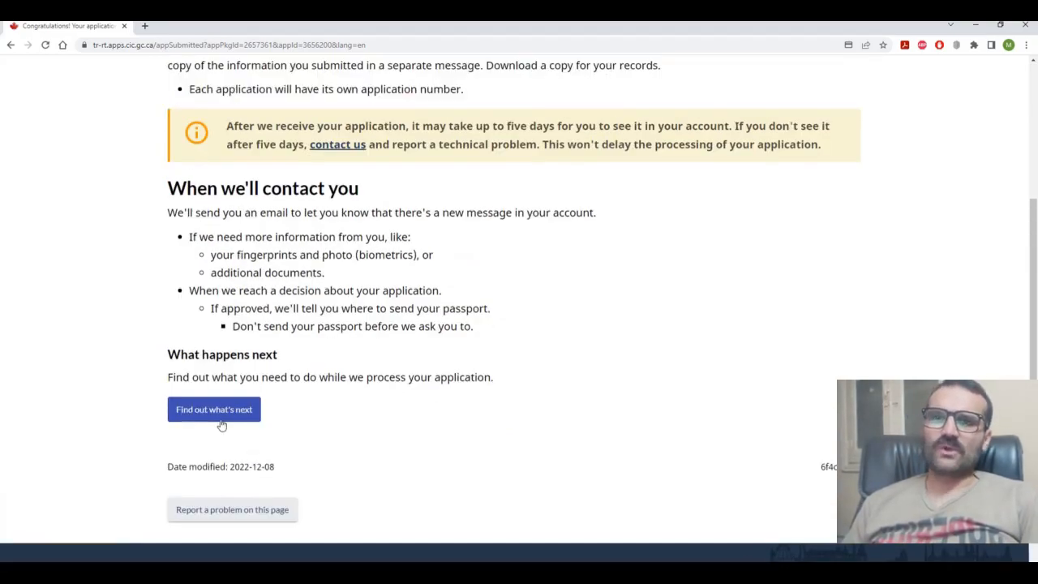
{"action": "left_click", "coordinate": [222, 413]}
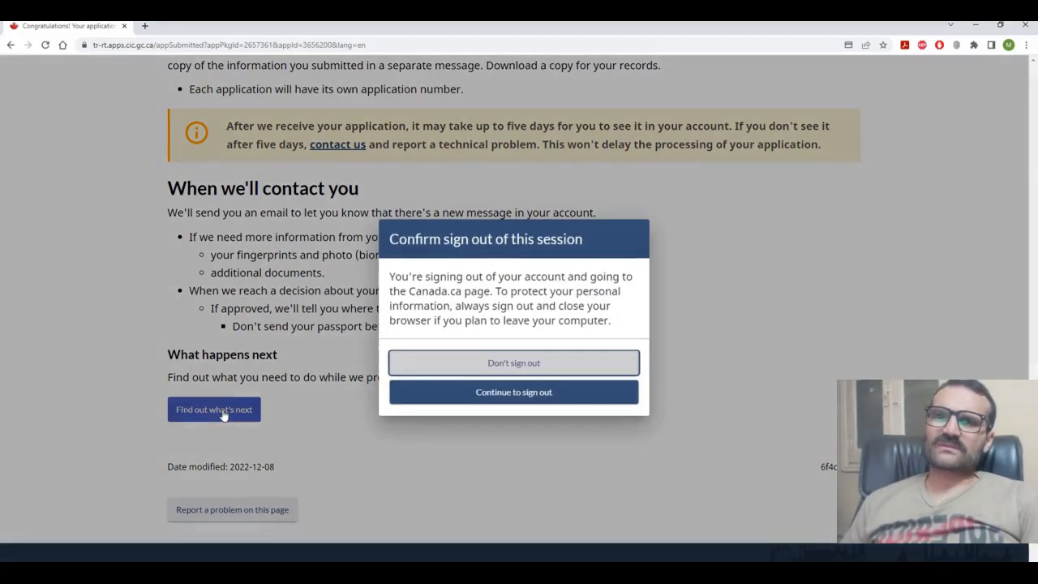
Step: Confirm signing out and return to the portal sign-in page
{"action": "left_click", "coordinate": [519, 398]}
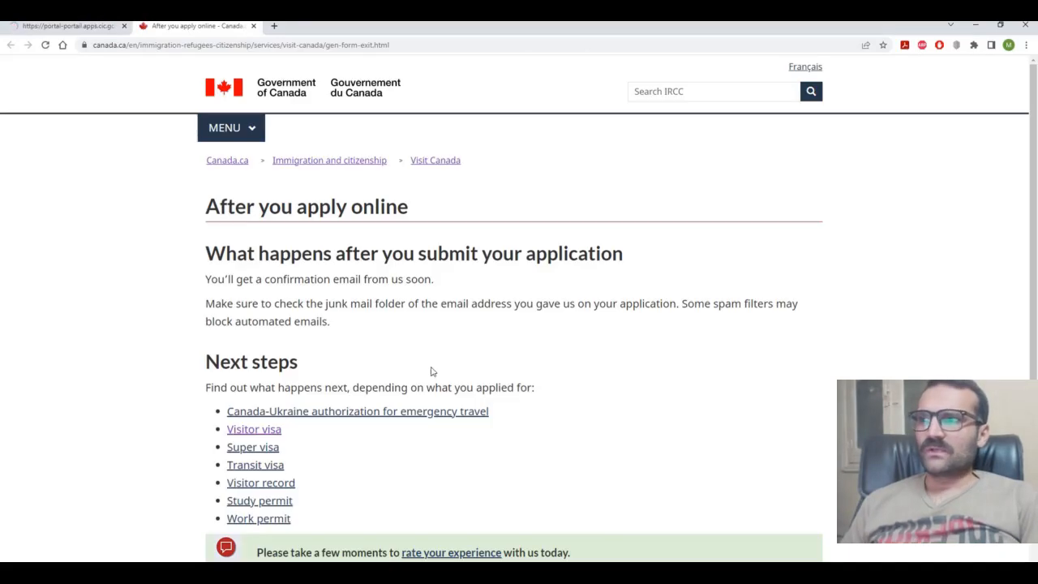
{"action": "left_click", "coordinate": [97, 26]}
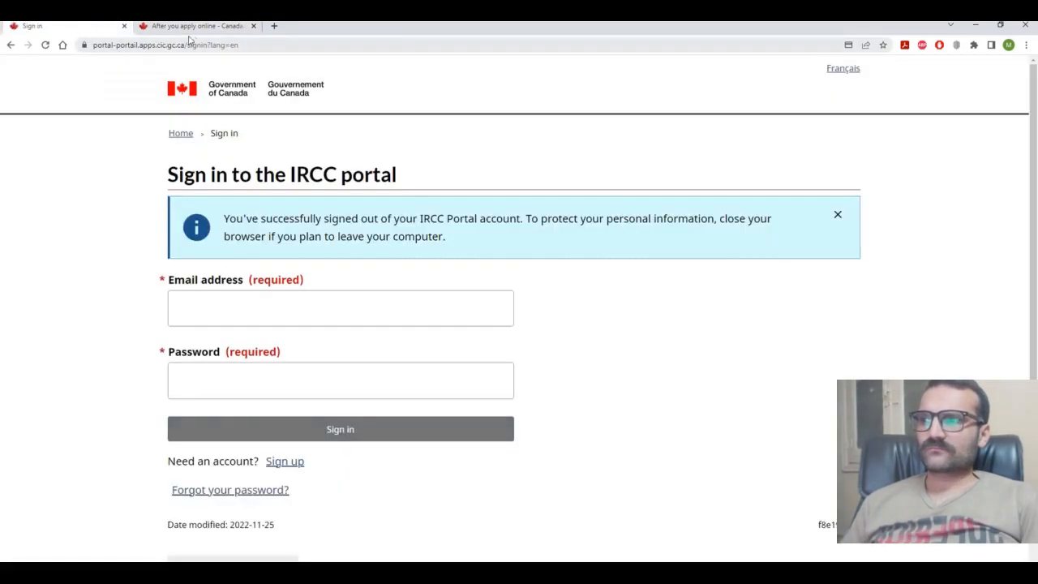
{"action": "left_click", "coordinate": [206, 29]}
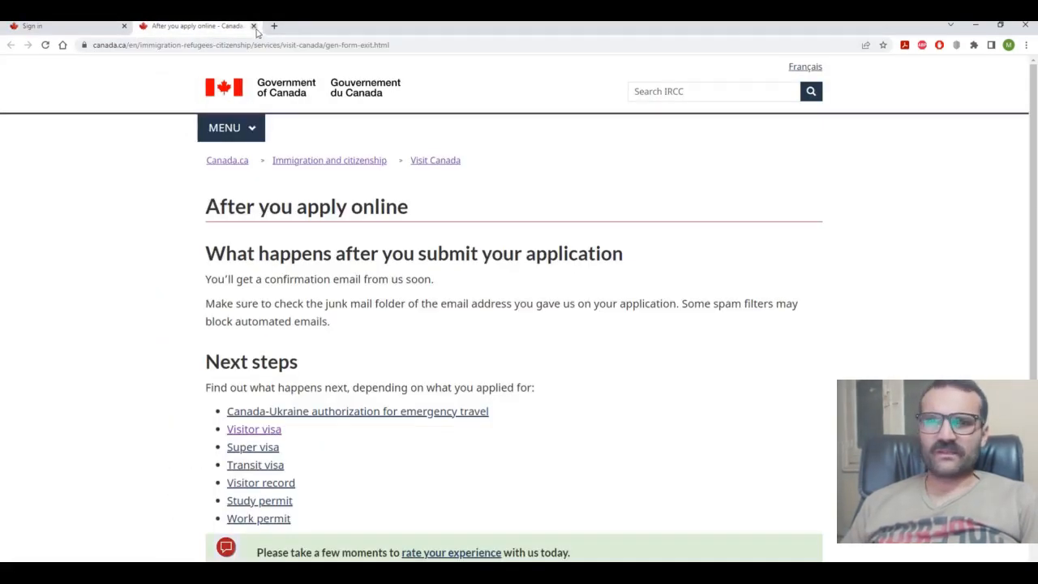
{"action": "left_click", "coordinate": [253, 27]}
Step: Sign in with the saved account e-mail and password, and scroll through the Terms and conditions
{"action": "left_click", "coordinate": [299, 318]}
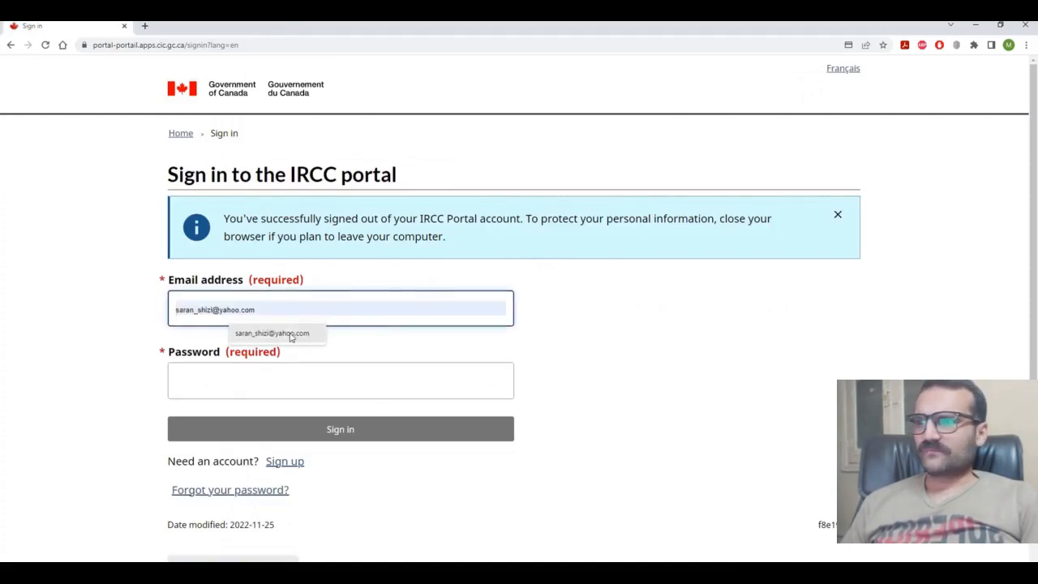
{"action": "left_click", "coordinate": [299, 331]}
{"action": "left_click", "coordinate": [270, 389]}
{"action": "type", "text": "•••••"}
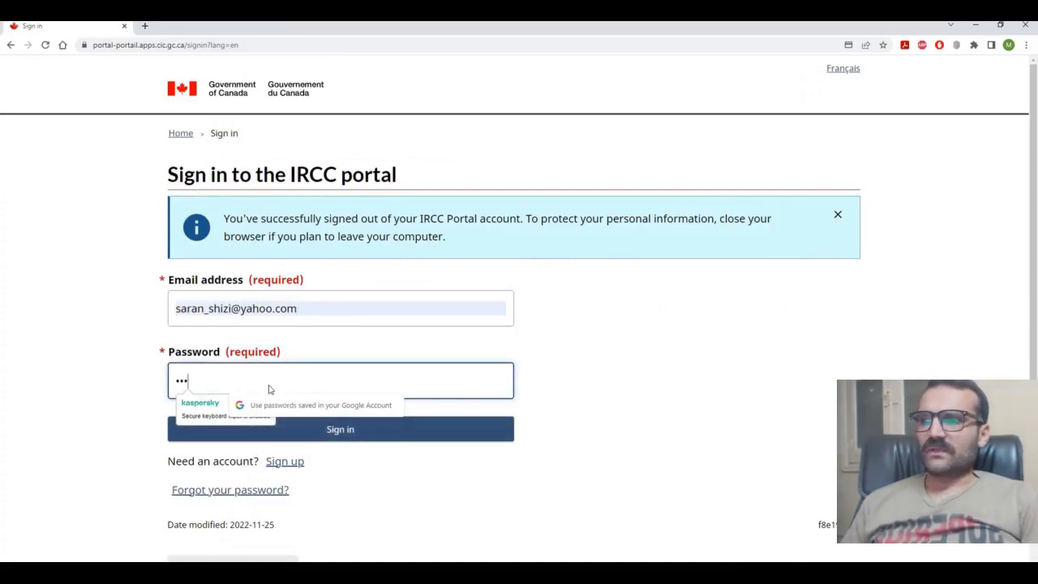
{"action": "left_click", "coordinate": [285, 431]}
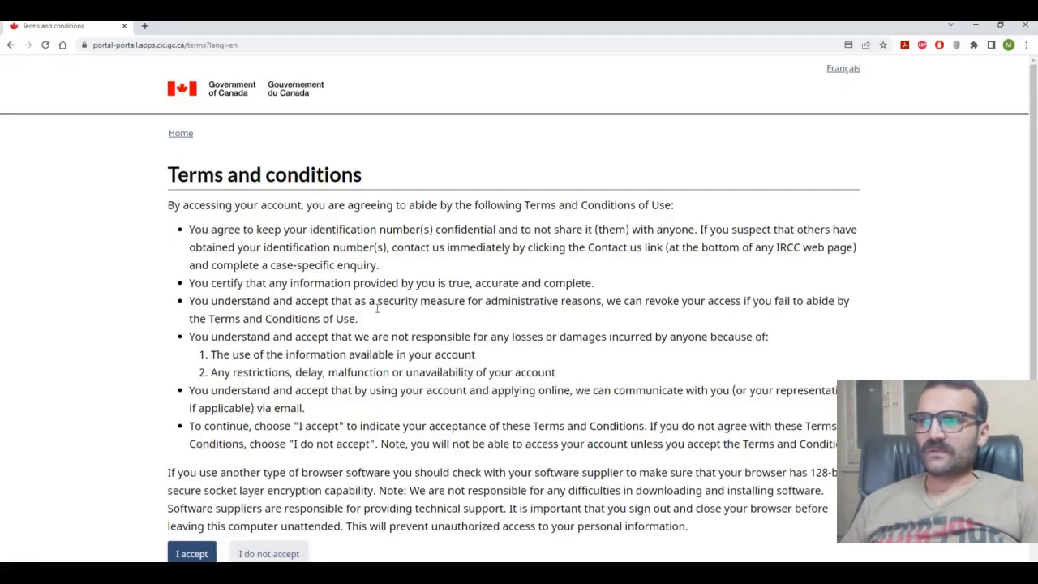
{"action": "scroll", "coordinate": [377, 308], "scroll_direction": "down", "scroll_amount": 2}
Step: Accept the terms of use and look over the account home page
{"action": "left_click", "coordinate": [190, 392]}
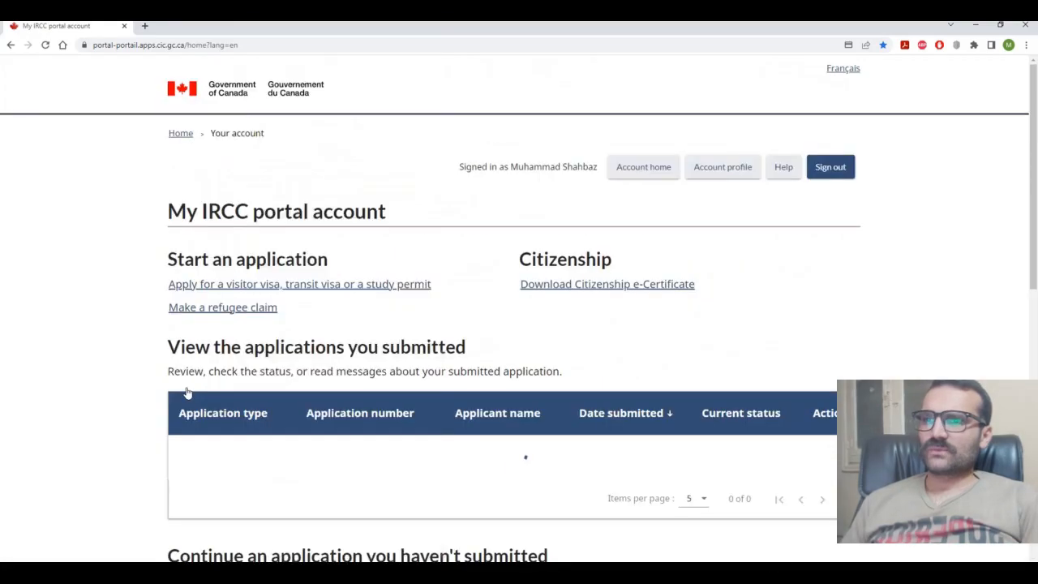
{"action": "scroll", "coordinate": [186, 392], "scroll_direction": "down", "scroll_amount": 3}
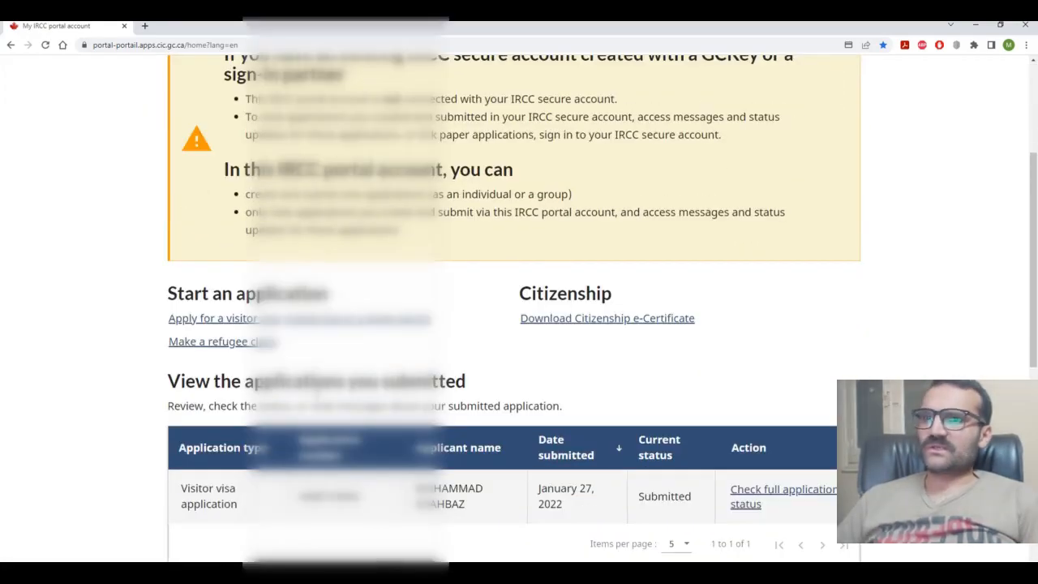
{"action": "scroll", "coordinate": [513, 308], "scroll_direction": "down", "scroll_amount": 5}
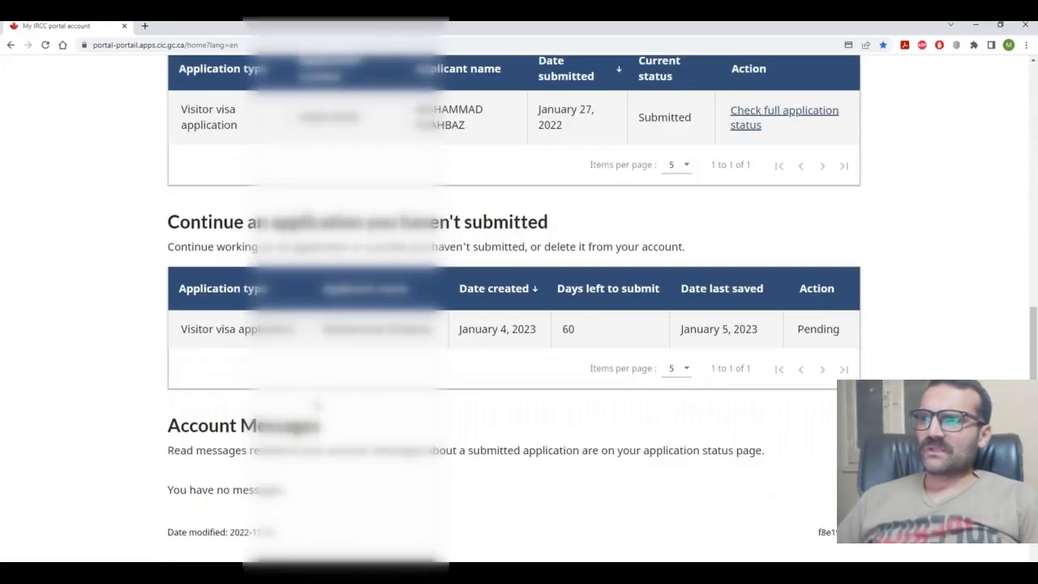
{"action": "scroll", "coordinate": [346, 399], "scroll_direction": "down", "scroll_amount": 2}
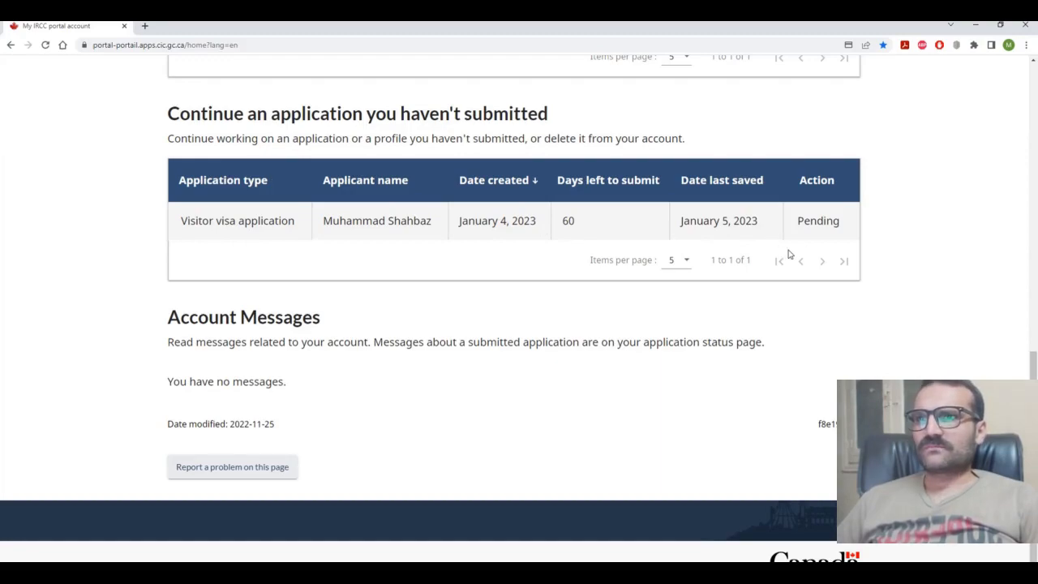
{"action": "scroll", "coordinate": [784, 251], "scroll_direction": "up", "scroll_amount": 2}
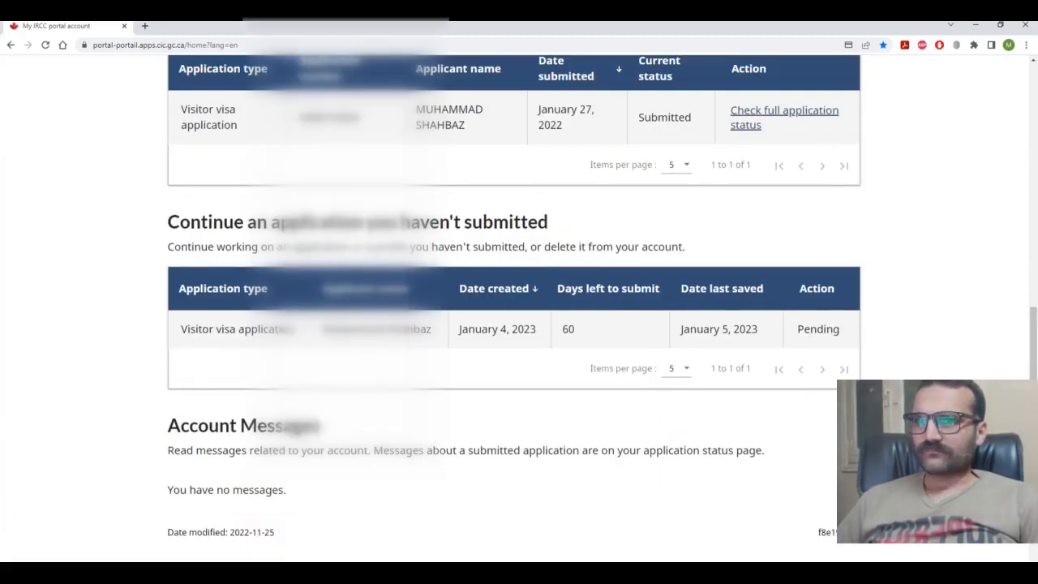
{"action": "left_click", "coordinate": [923, 573]}
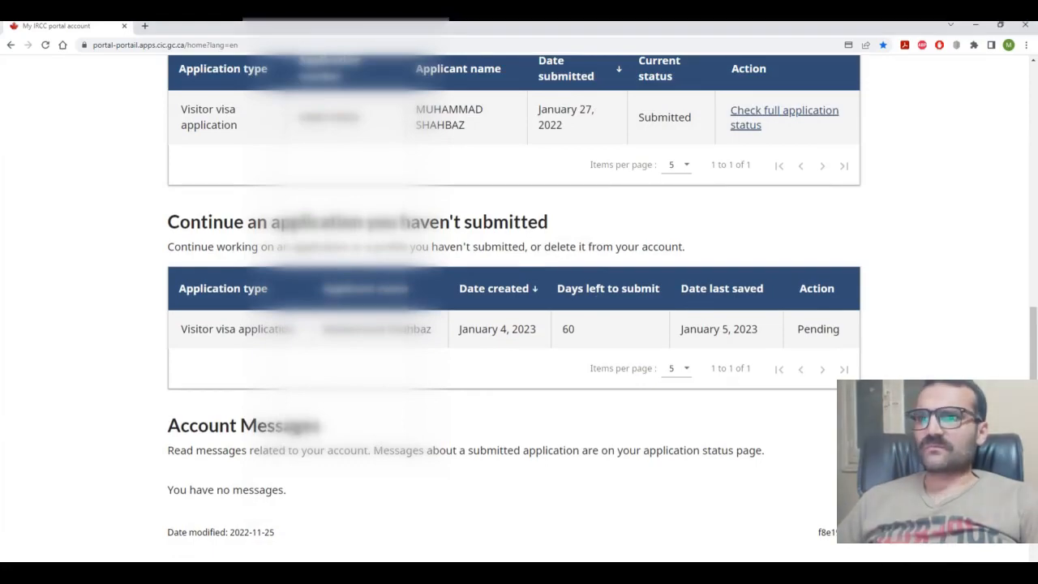
{"action": "scroll", "coordinate": [782, 289], "scroll_direction": "up", "scroll_amount": 2}
Step: Open the full application status of the 2022 visitor visa application and read through it
{"action": "left_click", "coordinate": [748, 227]}
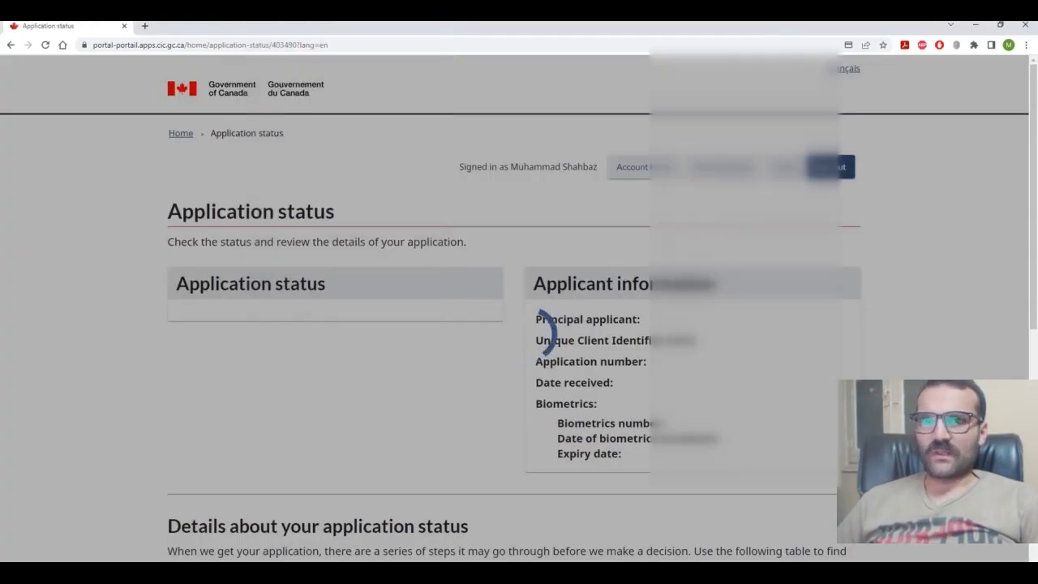
{"action": "scroll", "coordinate": [583, 274], "scroll_direction": "down", "scroll_amount": 1}
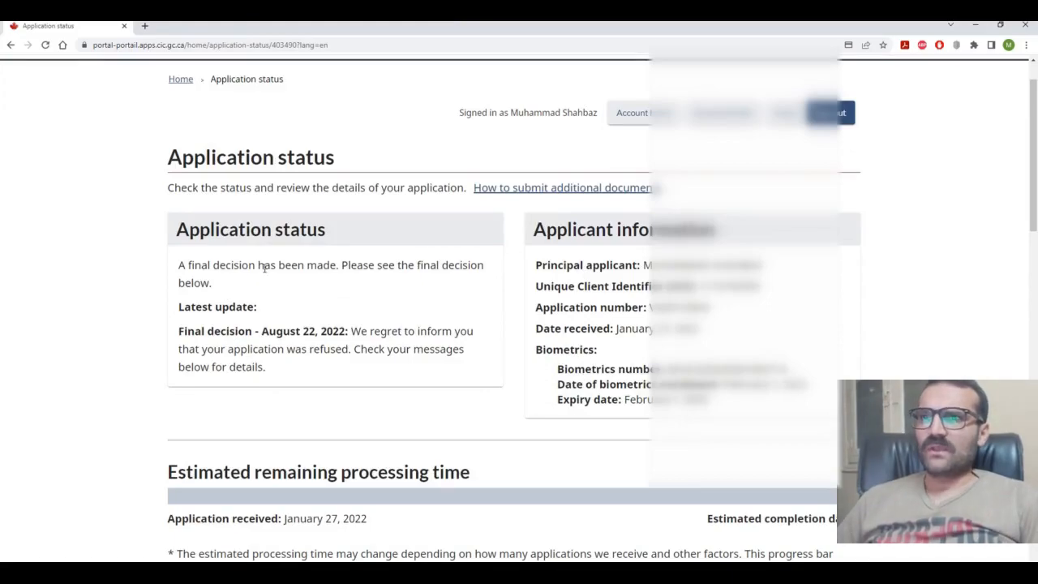
{"action": "scroll", "coordinate": [677, 403], "scroll_direction": "down", "scroll_amount": 2}
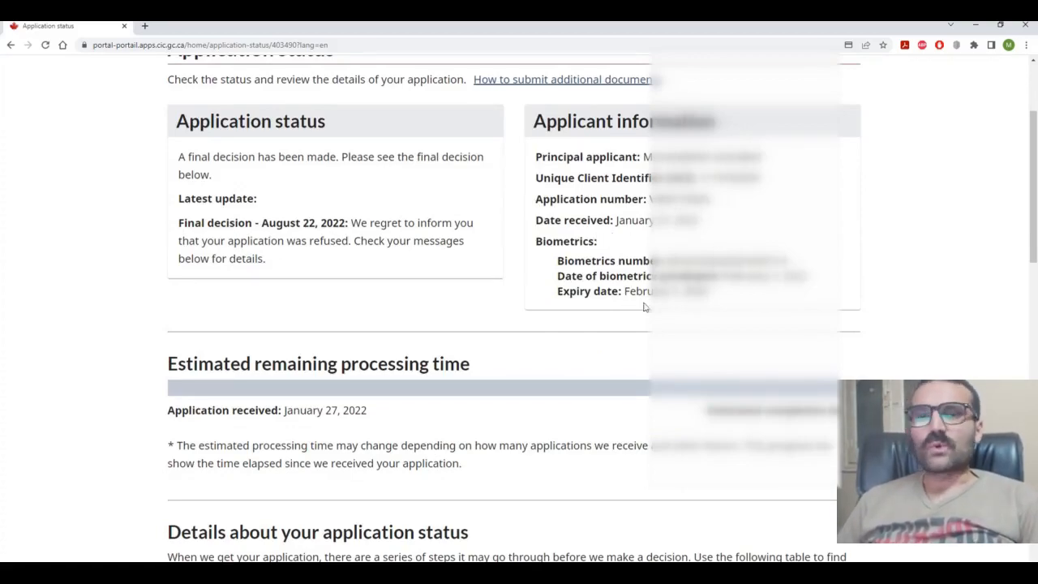
{"action": "scroll", "coordinate": [705, 305], "scroll_direction": "down", "scroll_amount": 2}
{"action": "scroll", "coordinate": [704, 309], "scroll_direction": "down", "scroll_amount": 1}
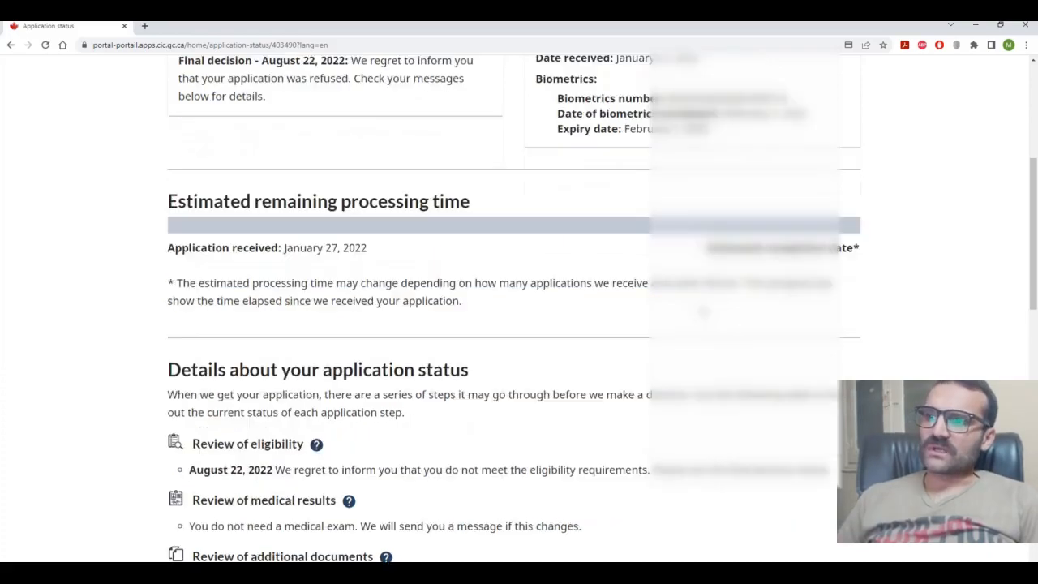
{"action": "scroll", "coordinate": [703, 310], "scroll_direction": "down", "scroll_amount": 10}
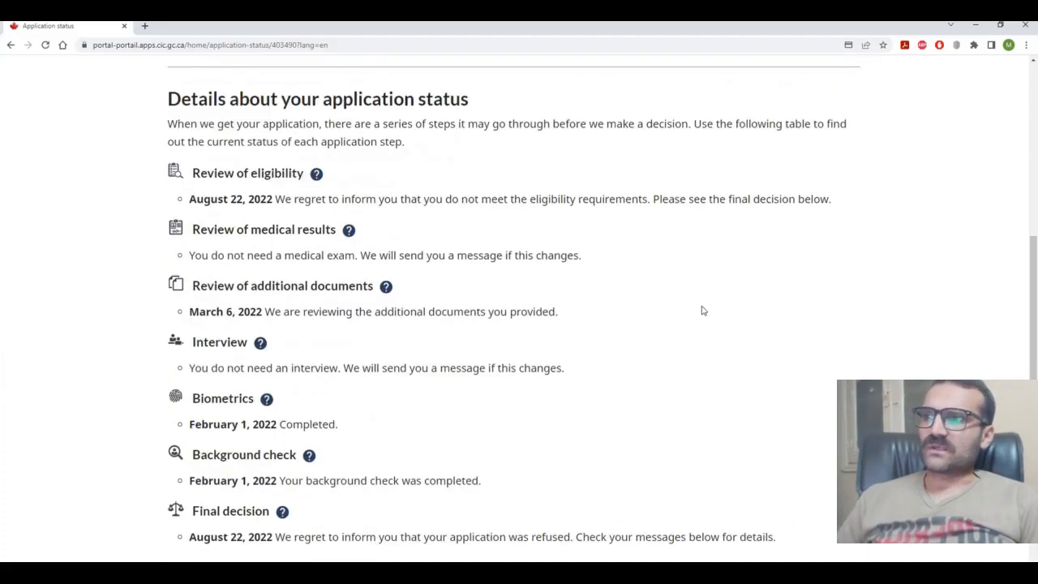
{"action": "scroll", "coordinate": [703, 310], "scroll_direction": "down", "scroll_amount": 6}
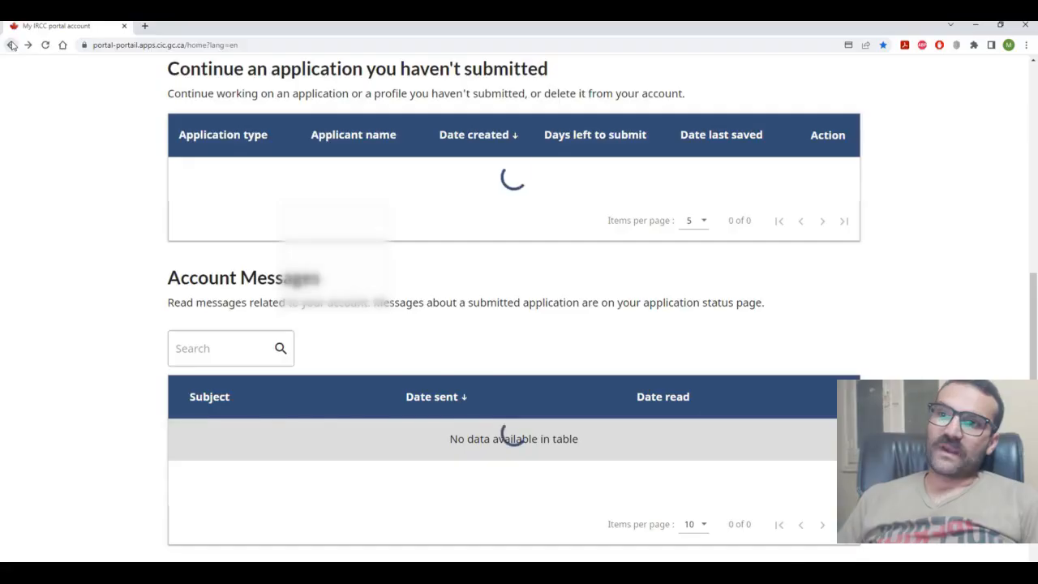
{"action": "scroll", "coordinate": [510, 435], "scroll_direction": "up", "scroll_amount": 4}
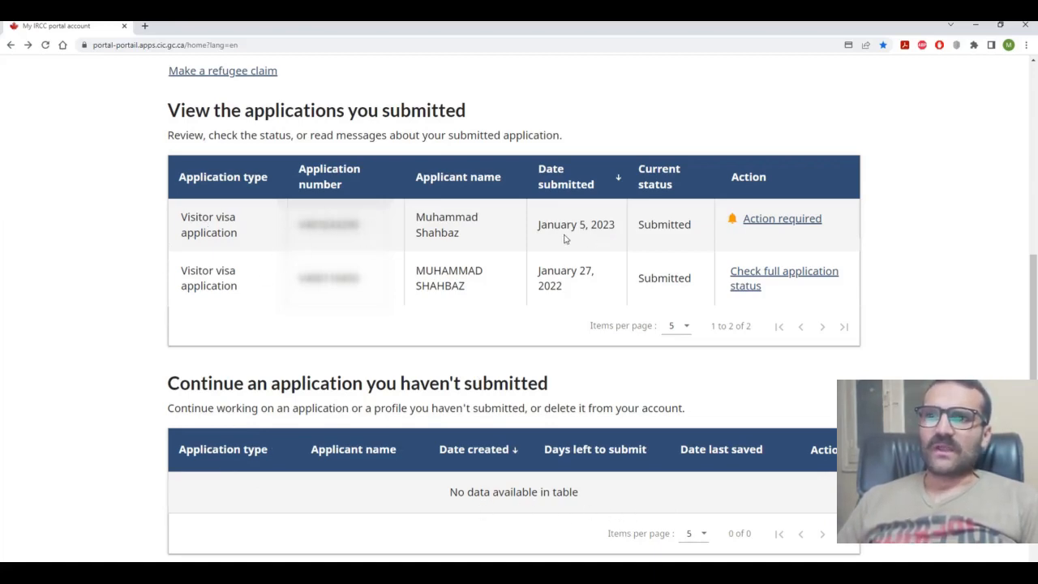
Step: Open Action required on the January 5, 2023 application and scroll to Messages about your application
{"action": "left_click", "coordinate": [779, 219]}
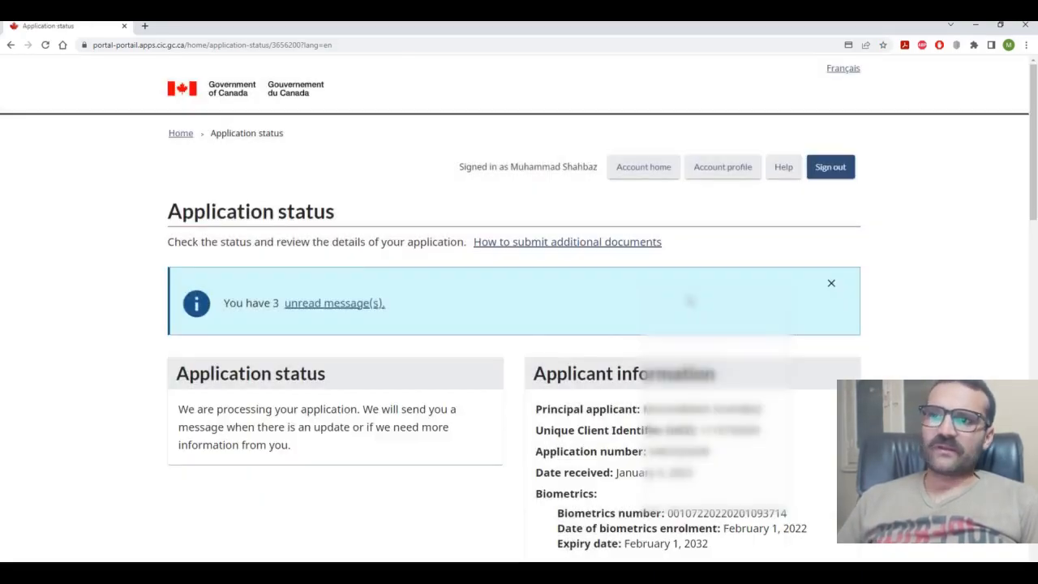
{"action": "scroll", "coordinate": [689, 301], "scroll_direction": "down", "scroll_amount": 2}
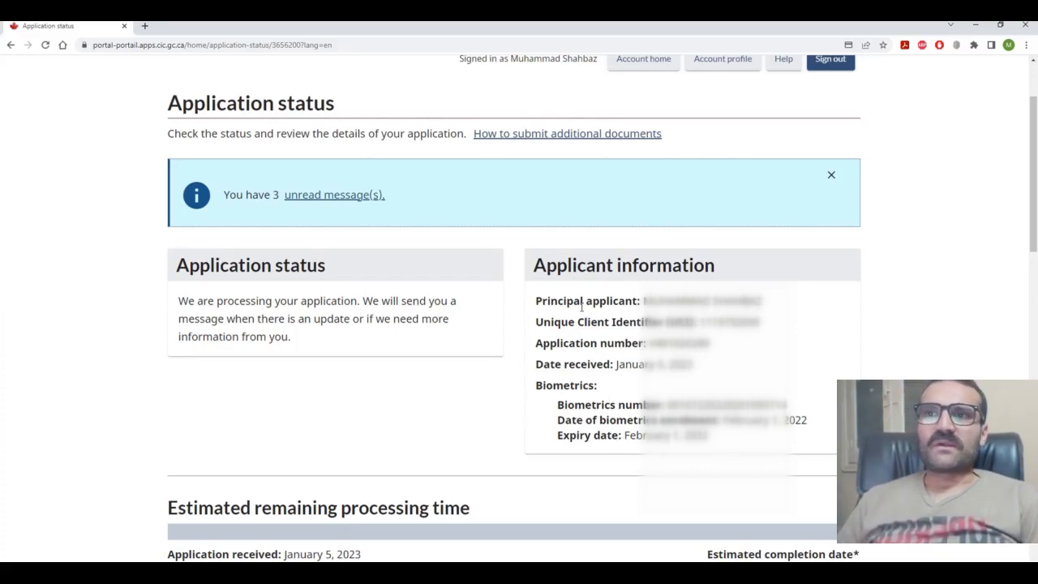
{"action": "scroll", "coordinate": [634, 369], "scroll_direction": "down", "scroll_amount": 3}
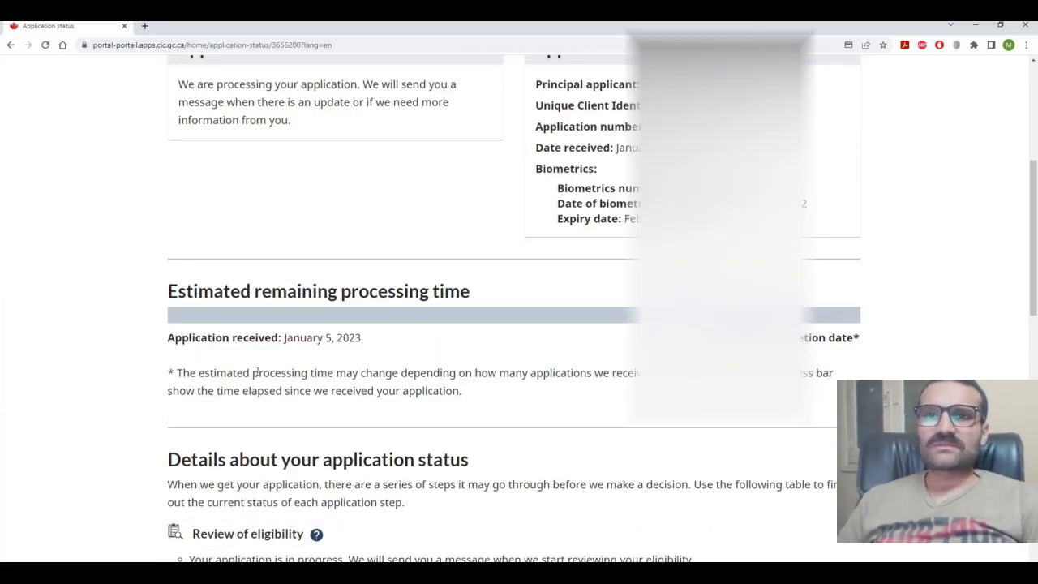
{"action": "scroll", "coordinate": [476, 386], "scroll_direction": "down", "scroll_amount": 2}
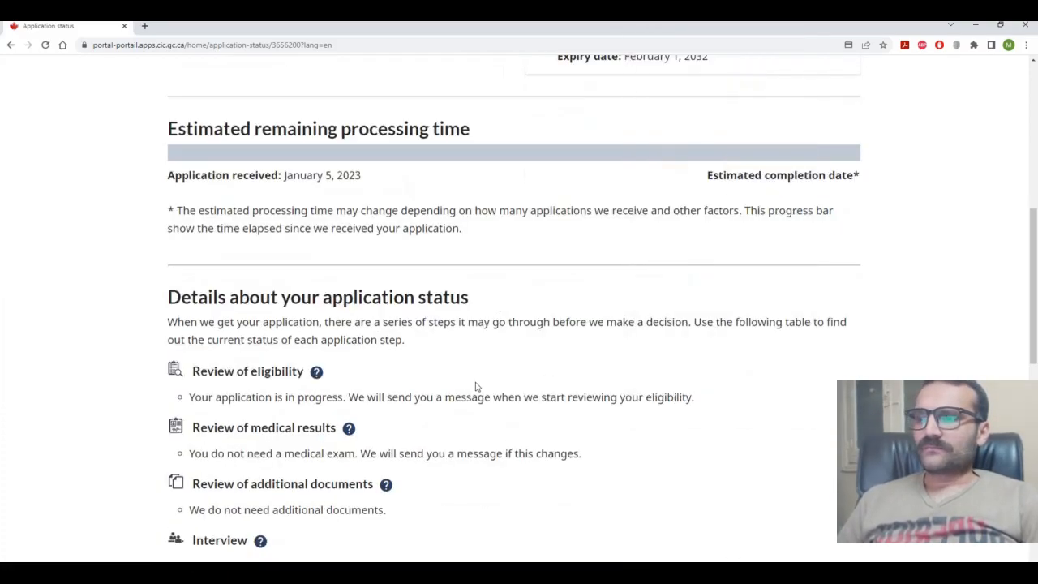
{"action": "scroll", "coordinate": [479, 376], "scroll_direction": "down", "scroll_amount": 1}
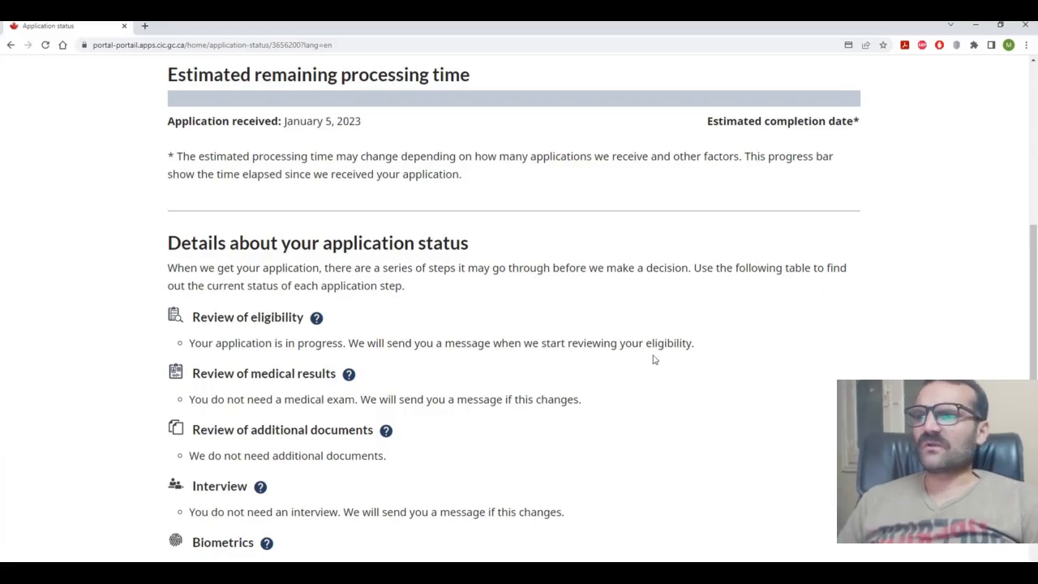
{"action": "scroll", "coordinate": [356, 341], "scroll_direction": "down", "scroll_amount": 2}
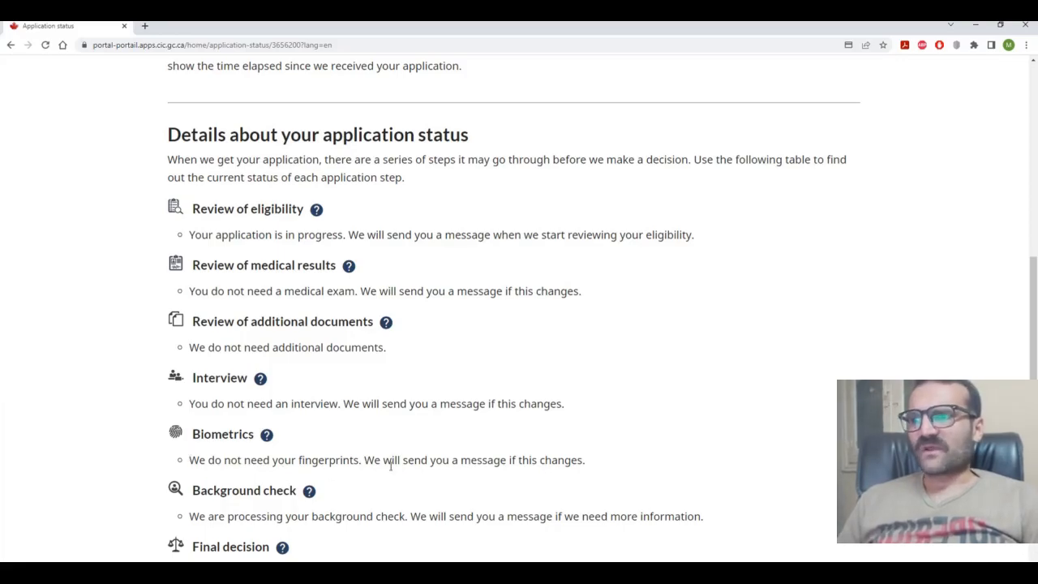
{"action": "scroll", "coordinate": [397, 463], "scroll_direction": "down", "scroll_amount": 1}
{"action": "scroll", "coordinate": [347, 456], "scroll_direction": "down", "scroll_amount": 1}
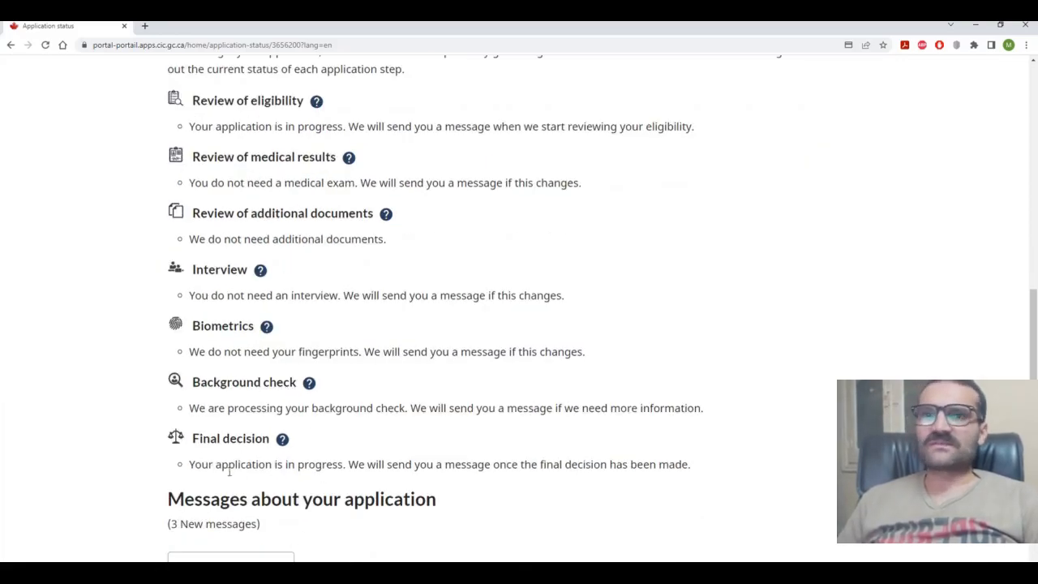
{"action": "scroll", "coordinate": [230, 471], "scroll_direction": "down", "scroll_amount": 7}
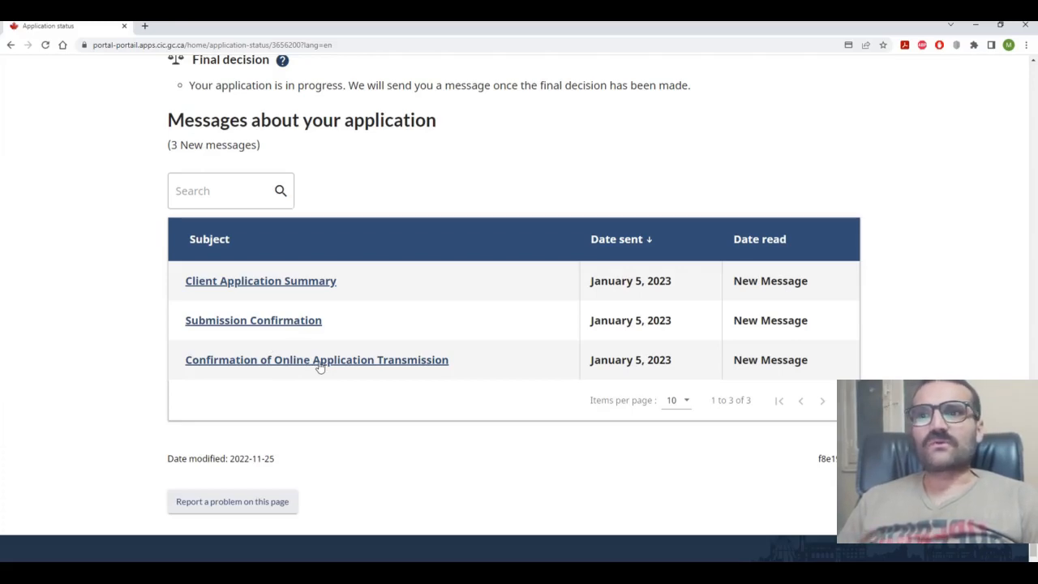
Step: Open the Client Application Summary, Submission Confirmation and Online Application Transmission messages, closing the last one
{"action": "left_click", "coordinate": [272, 285]}
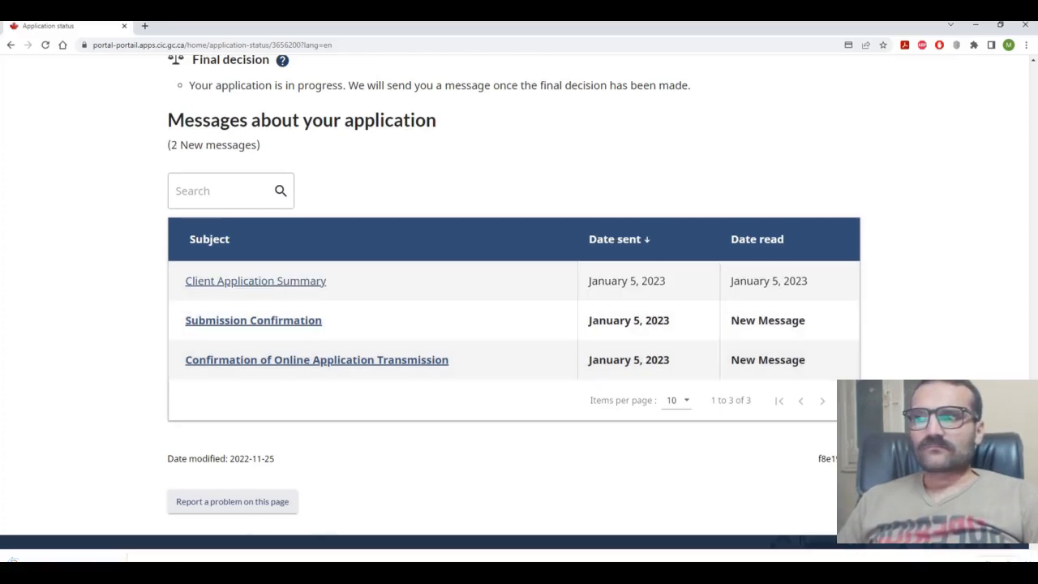
{"action": "left_click", "coordinate": [261, 322]}
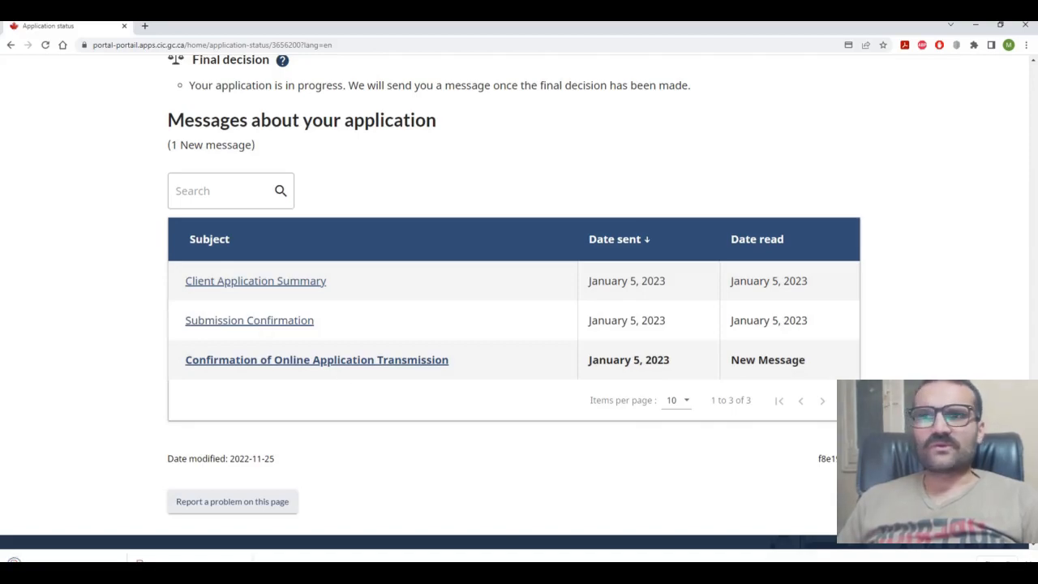
{"action": "left_click", "coordinate": [336, 362]}
{"action": "scroll", "coordinate": [309, 235], "scroll_direction": "down", "scroll_amount": 2}
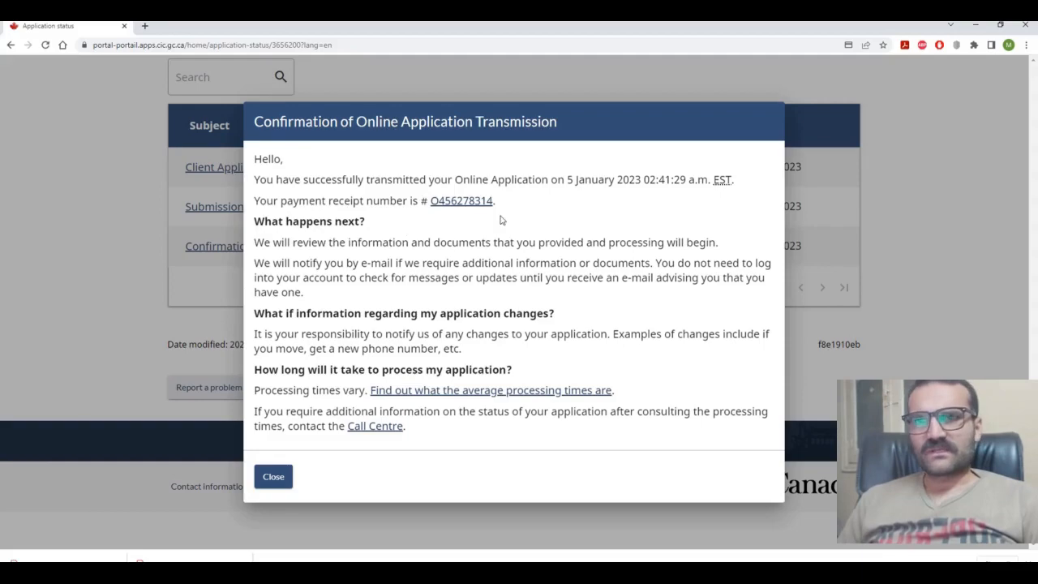
{"action": "left_click", "coordinate": [274, 476]}
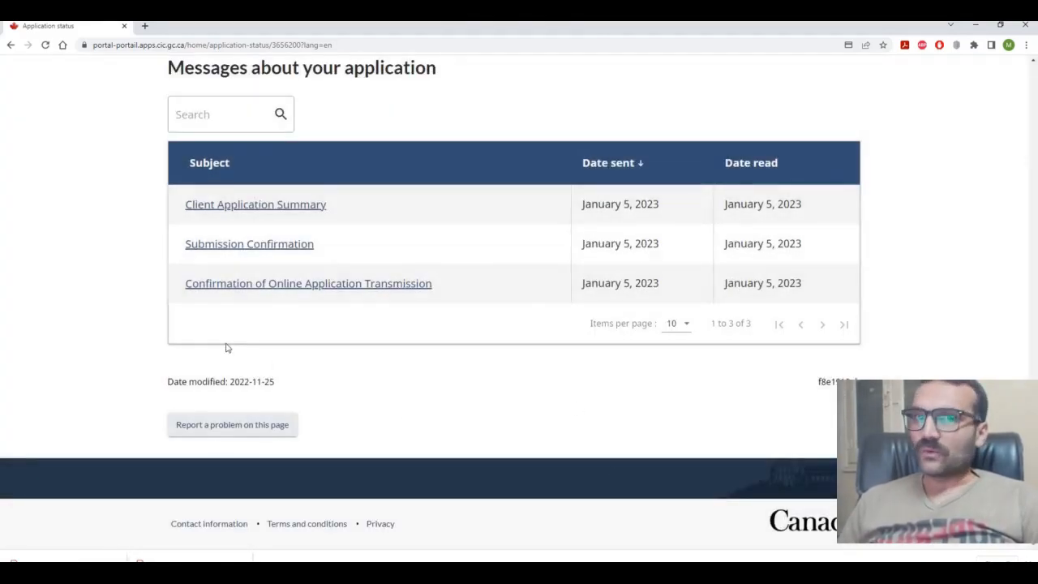